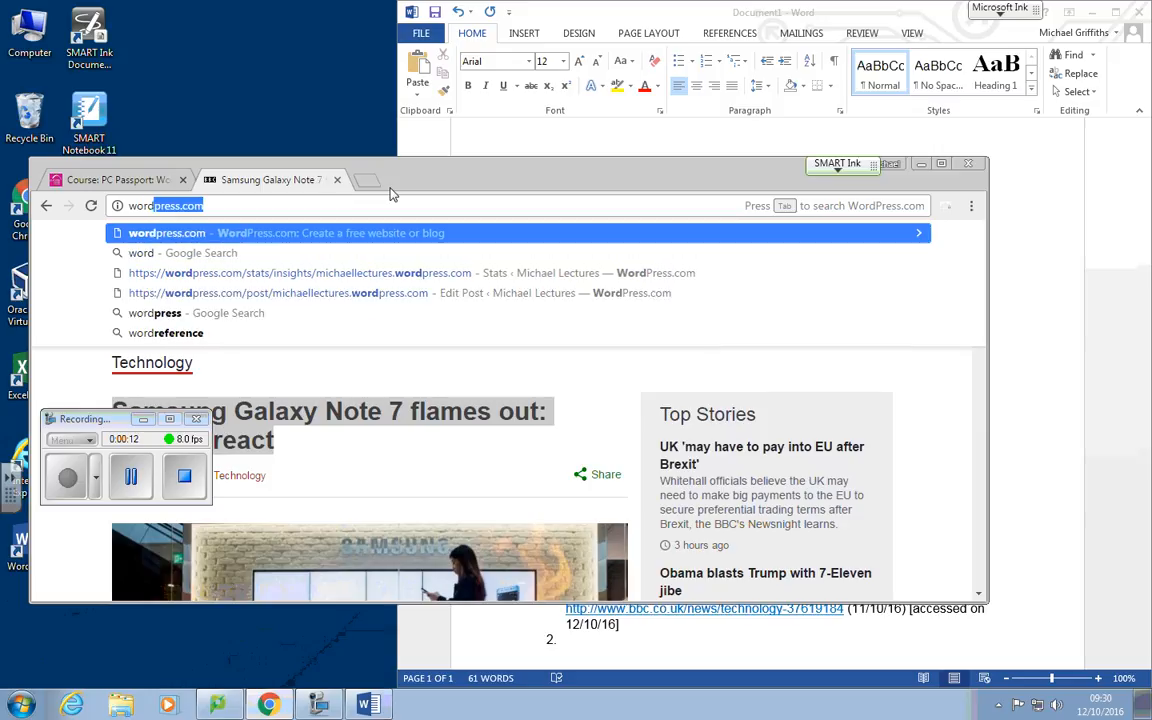
# Load wordpress.com in a maximised browser window and open the dashboard of the account's own site.
pyautogui.press('Down')
pyautogui.press('Return')
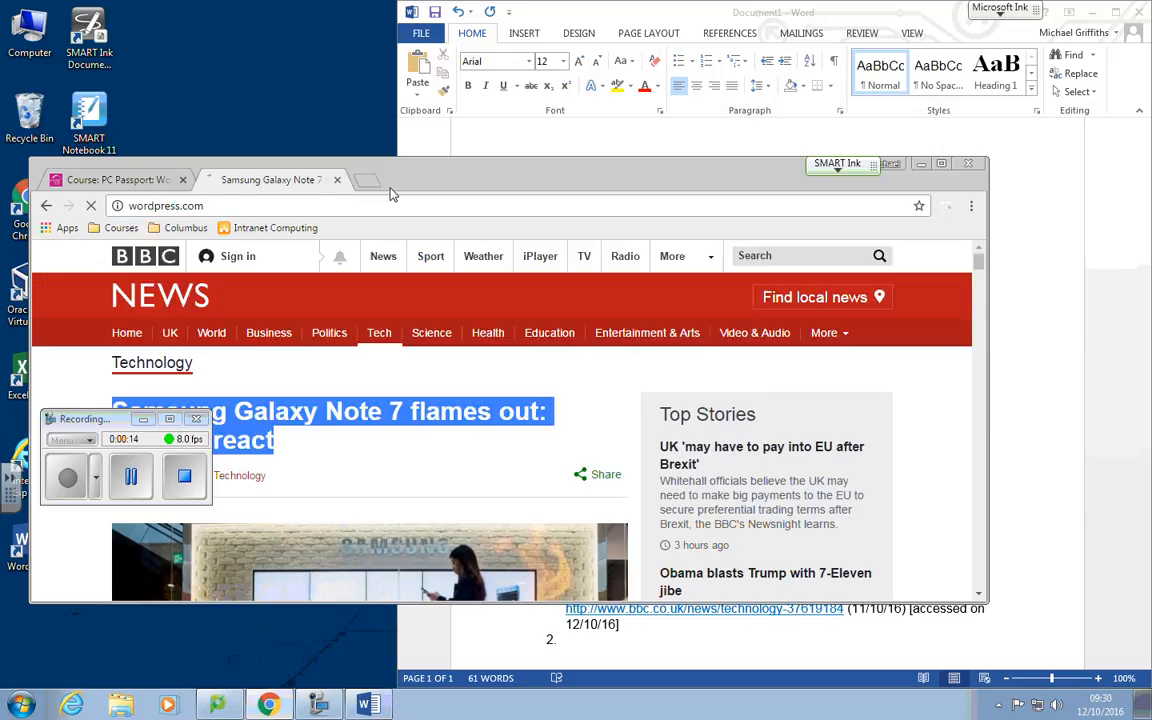
pyautogui.moveTo(424, 180); pyautogui.dragTo(543, 7)
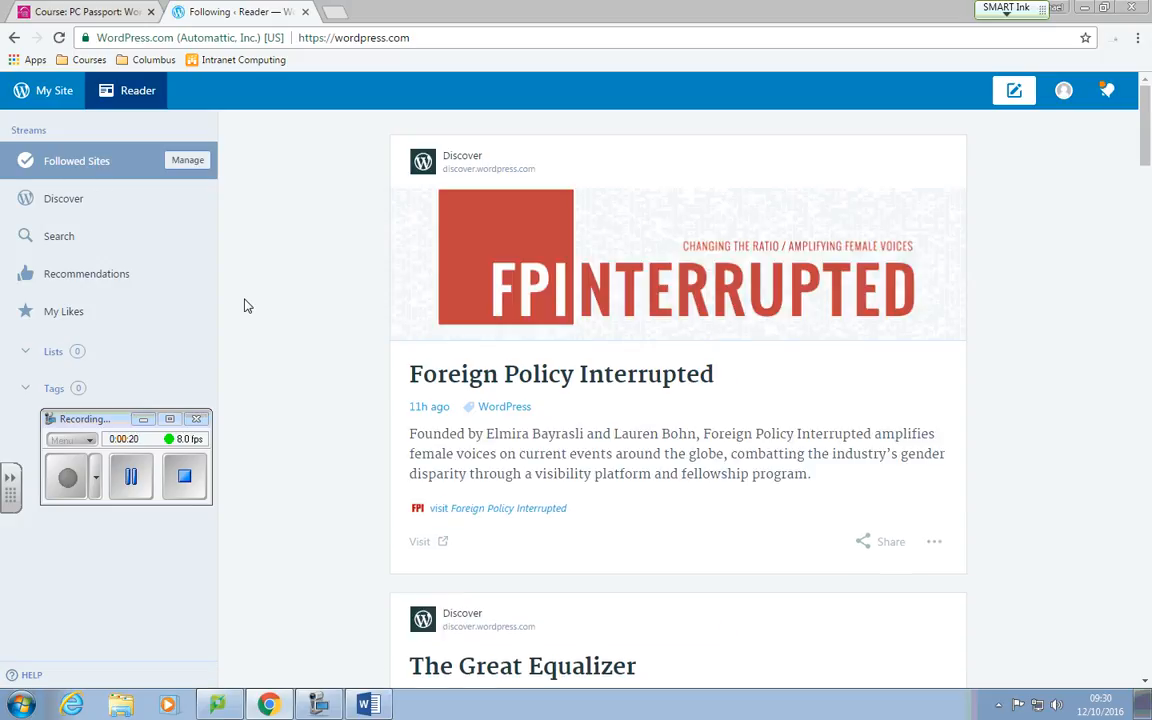
pyautogui.click(55, 100)
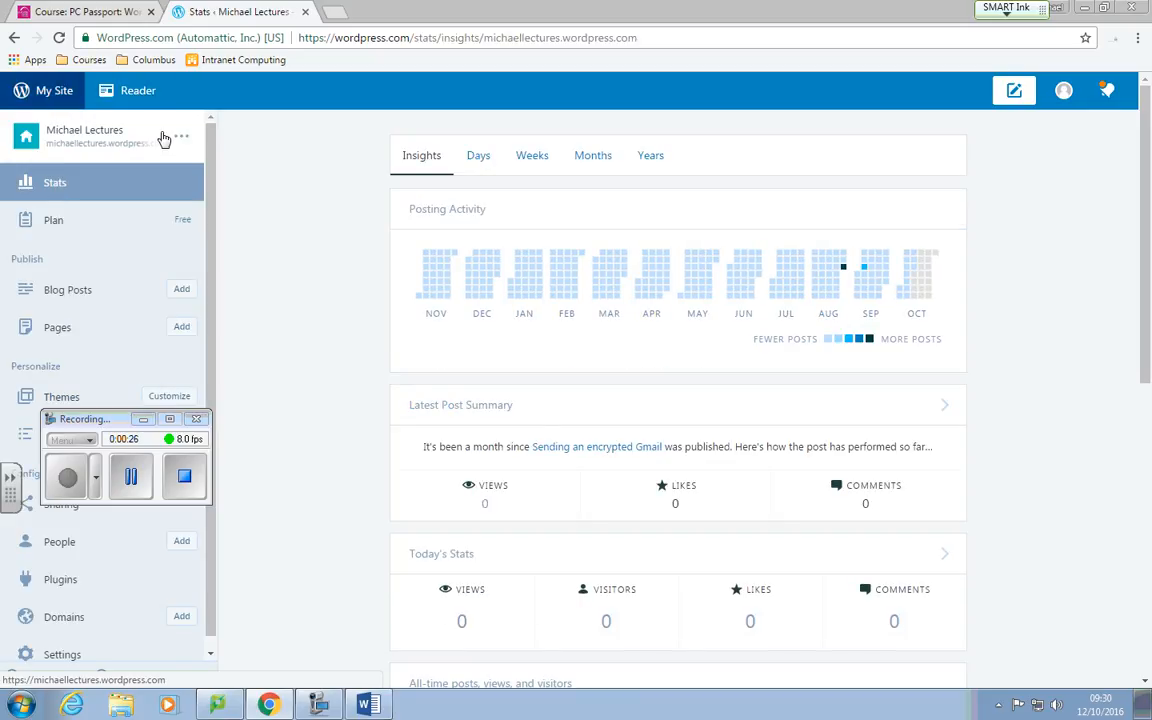
# Look at the site preview and the Reader feed of followed sites, and minimise the screen recorder.
pyautogui.click(75, 150)
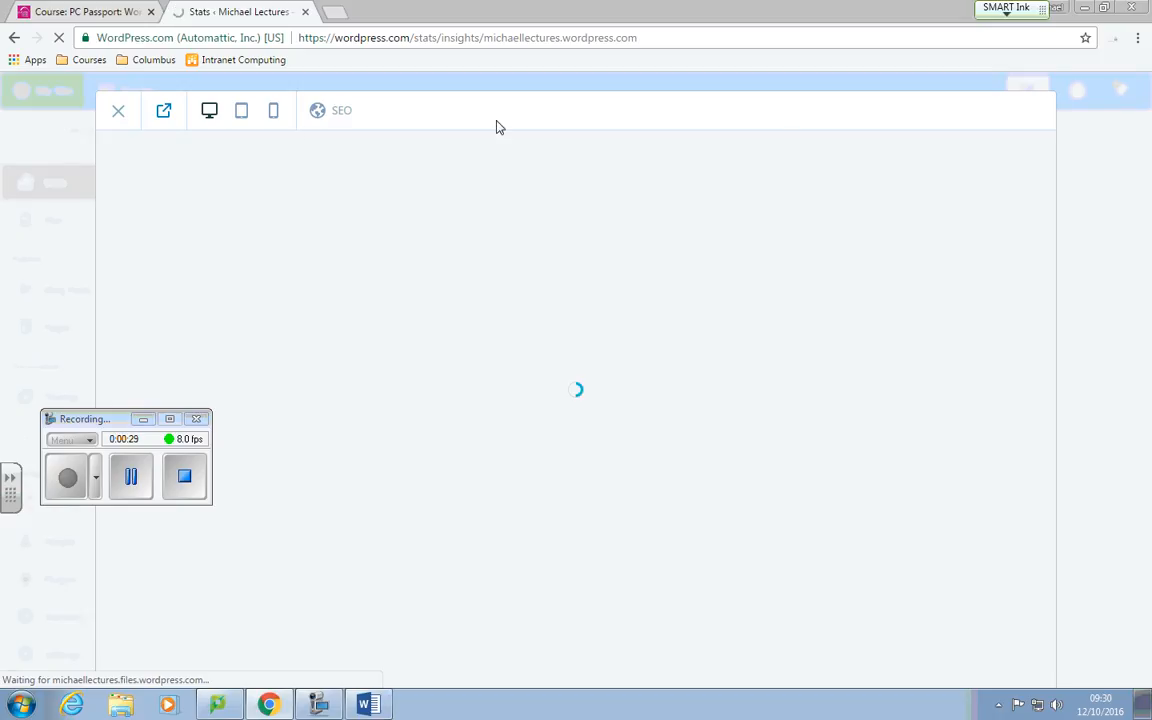
pyautogui.click(120, 111)
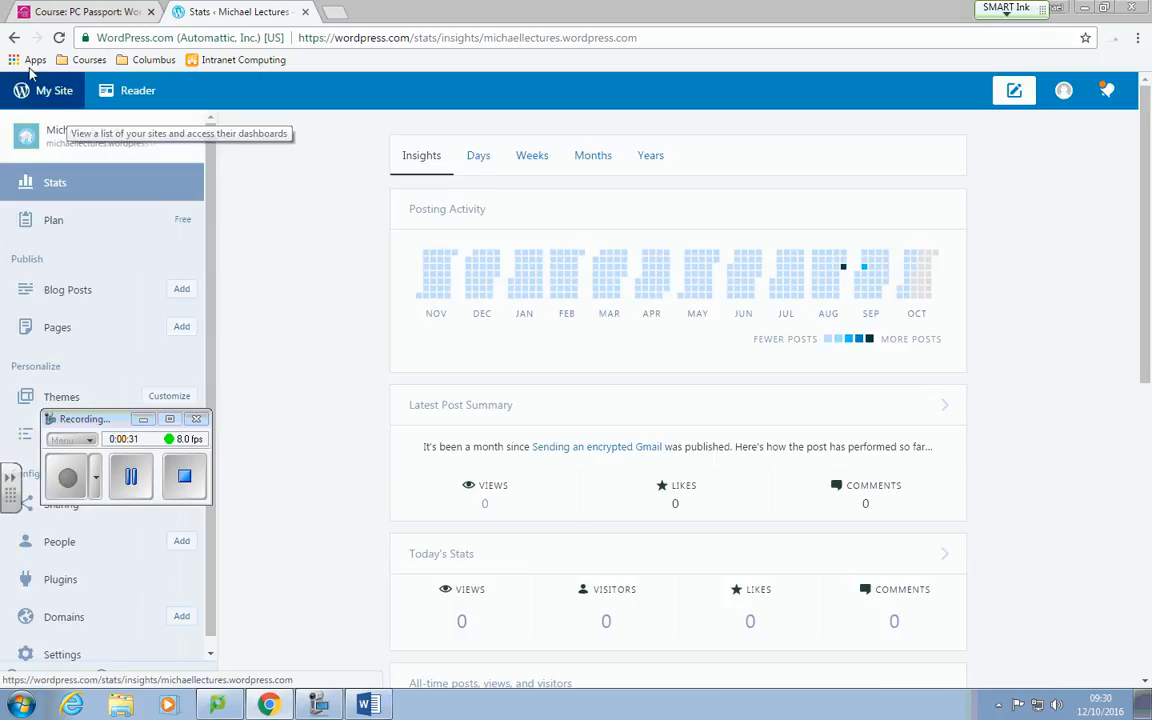
pyautogui.click(120, 90)
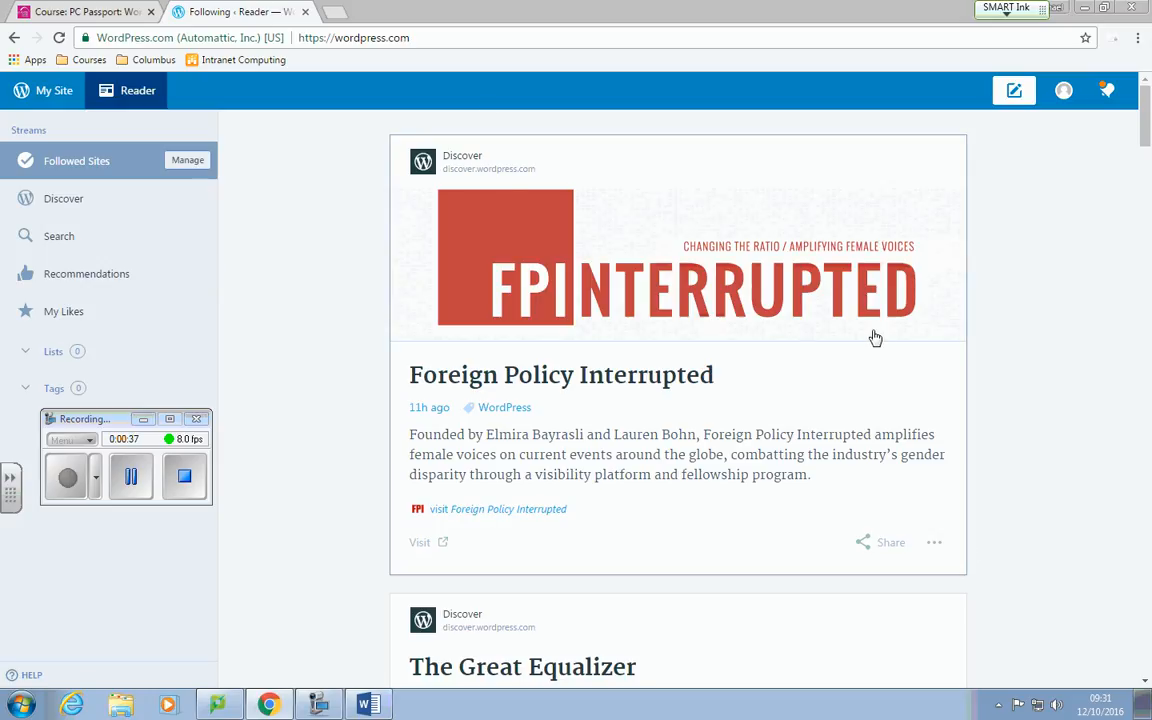
pyautogui.click(145, 420)
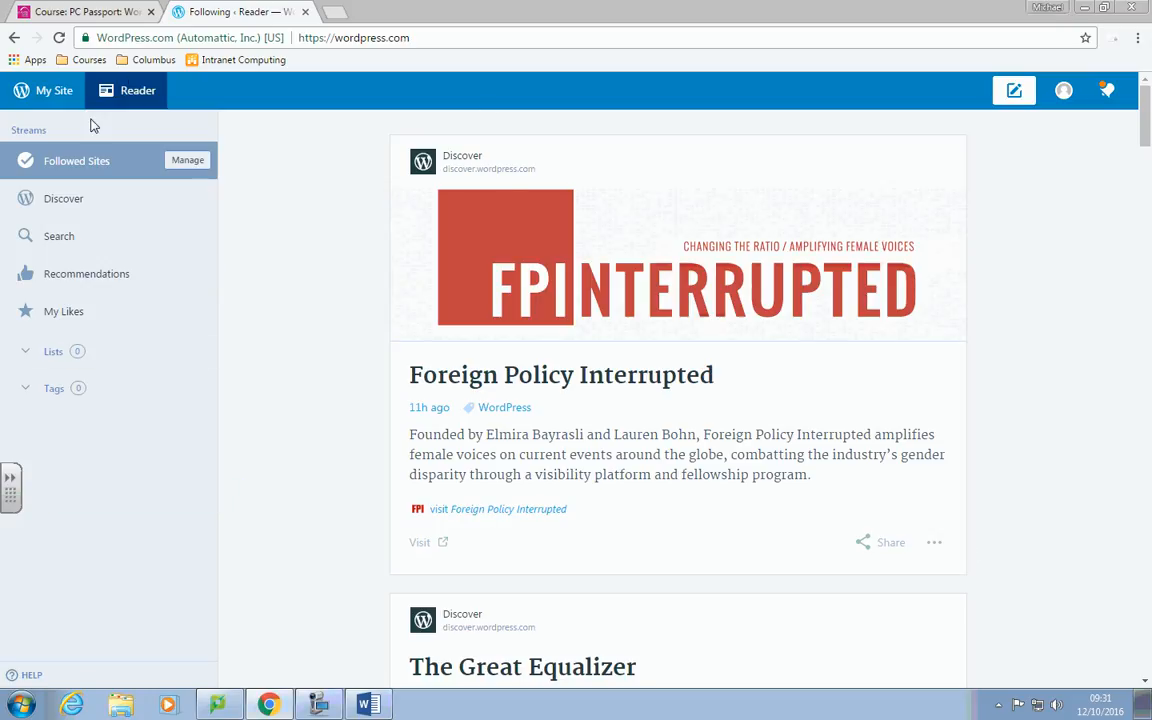
# Open the site's list of published pages and move the Worms, Viruses and About pages to the trash.
pyautogui.click(31, 88)
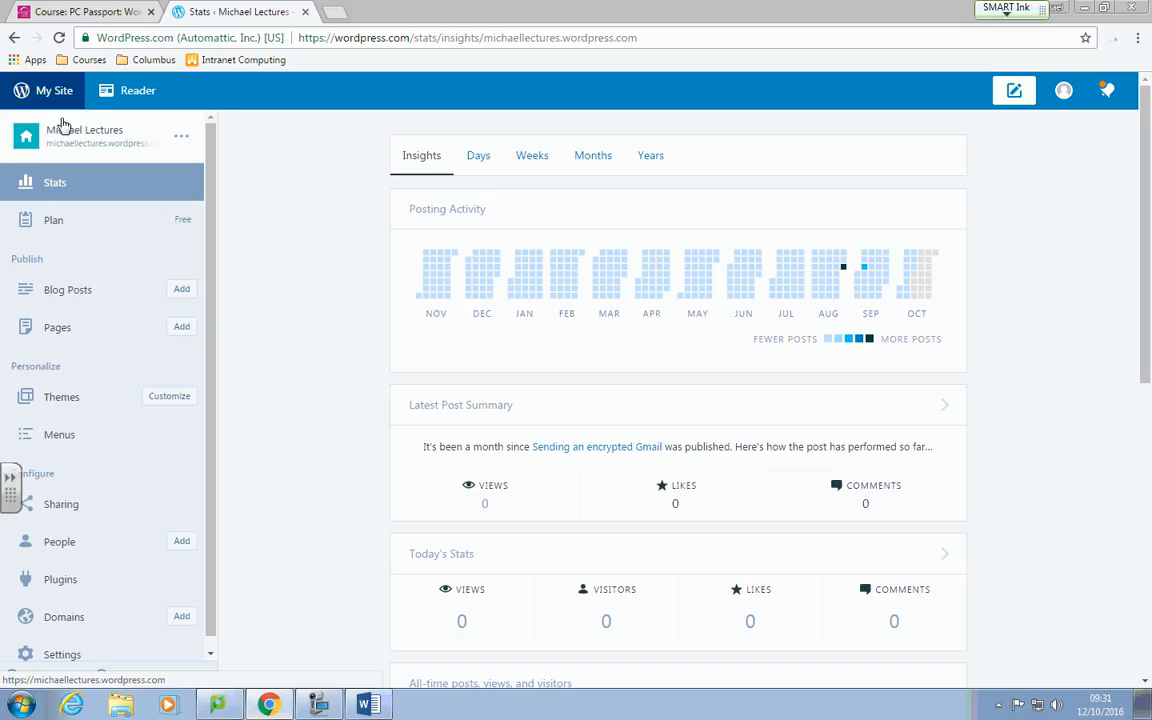
pyautogui.click(48, 332)
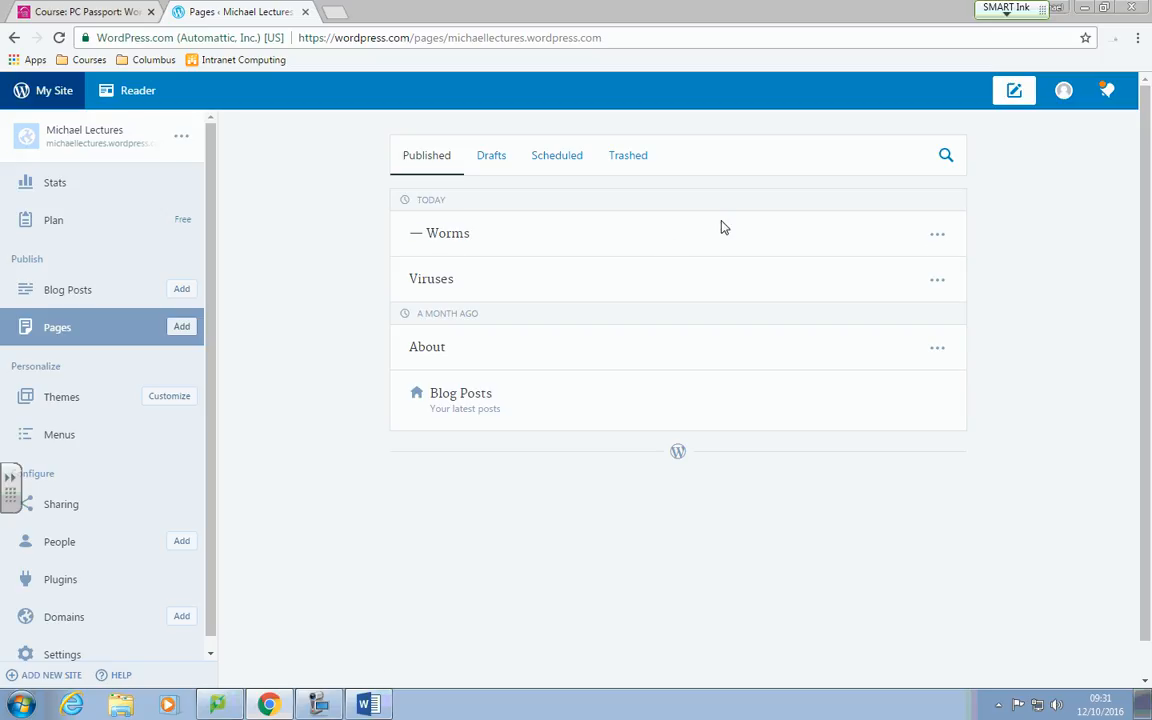
pyautogui.click(937, 238)
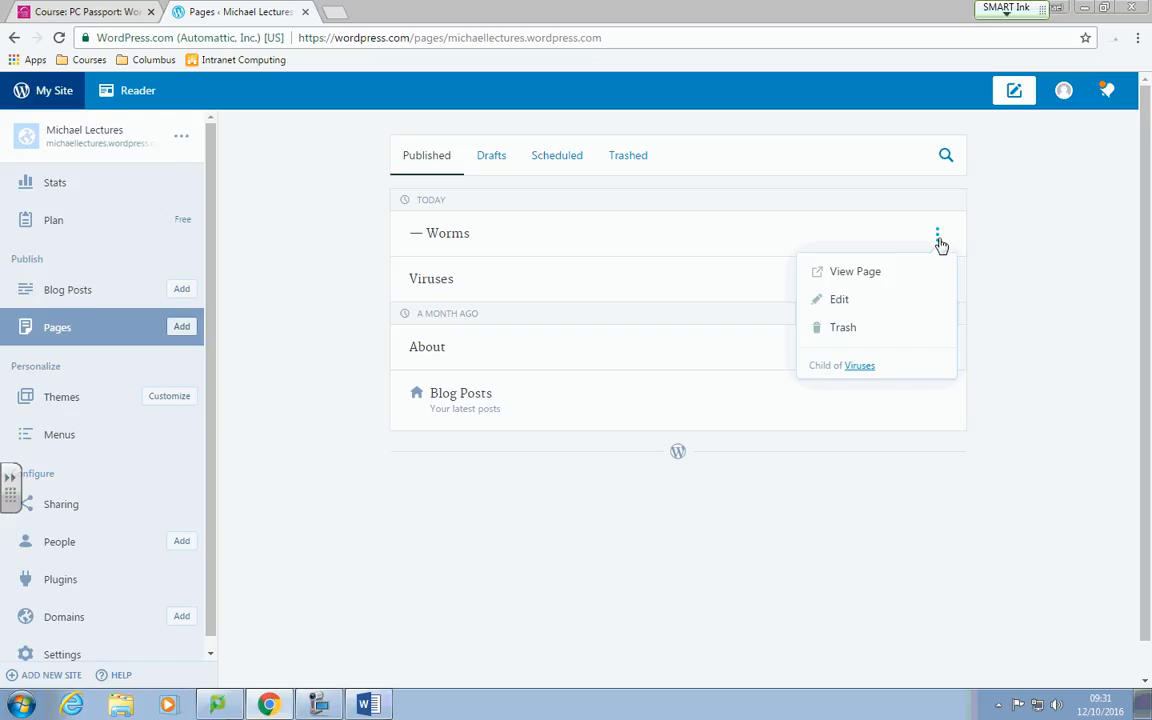
pyautogui.click(862, 332)
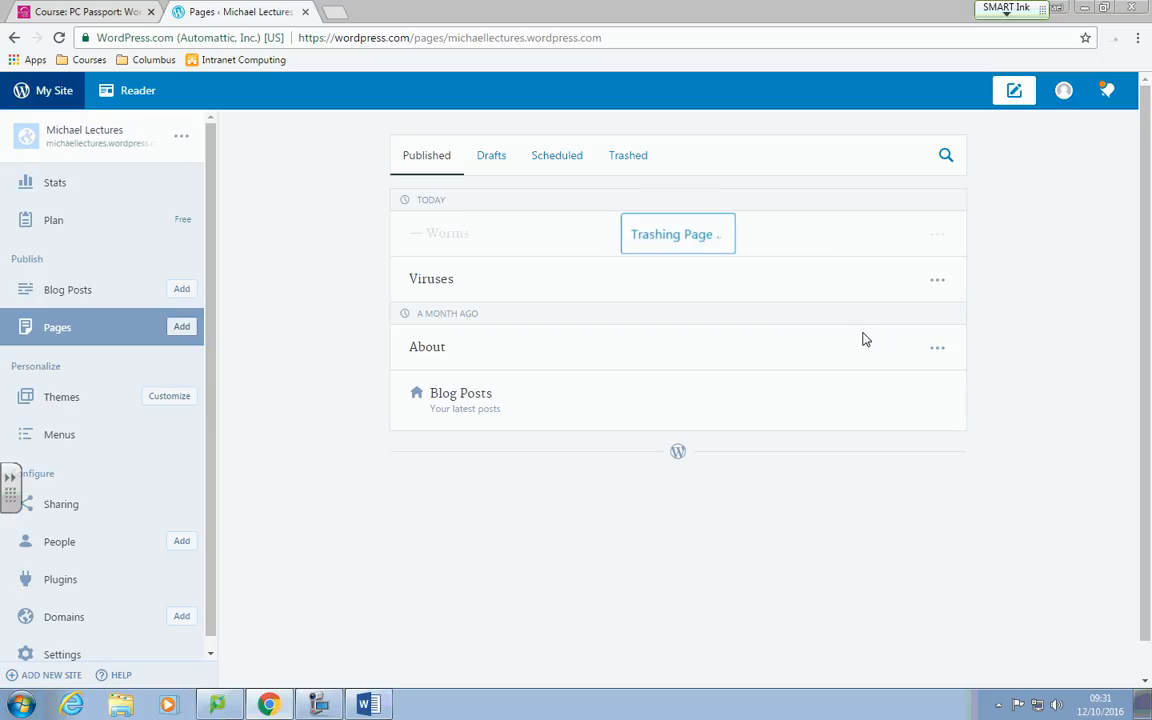
pyautogui.click(939, 283)
pyautogui.click(855, 376)
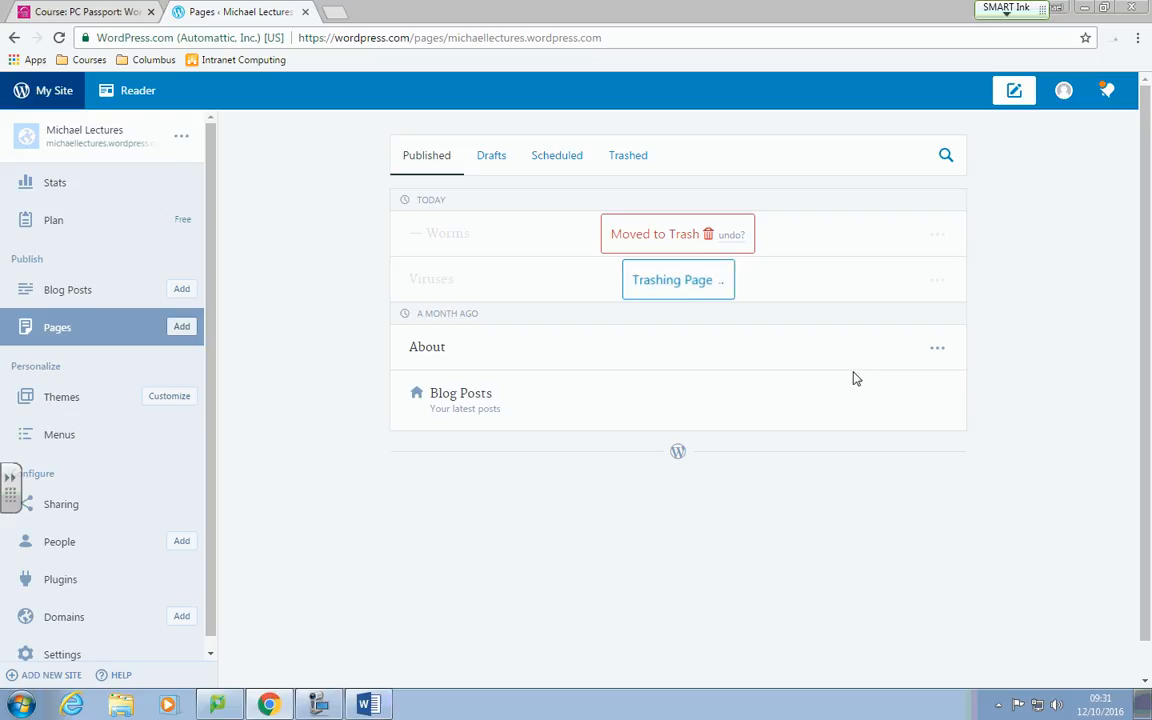
pyautogui.click(937, 348)
pyautogui.click(845, 441)
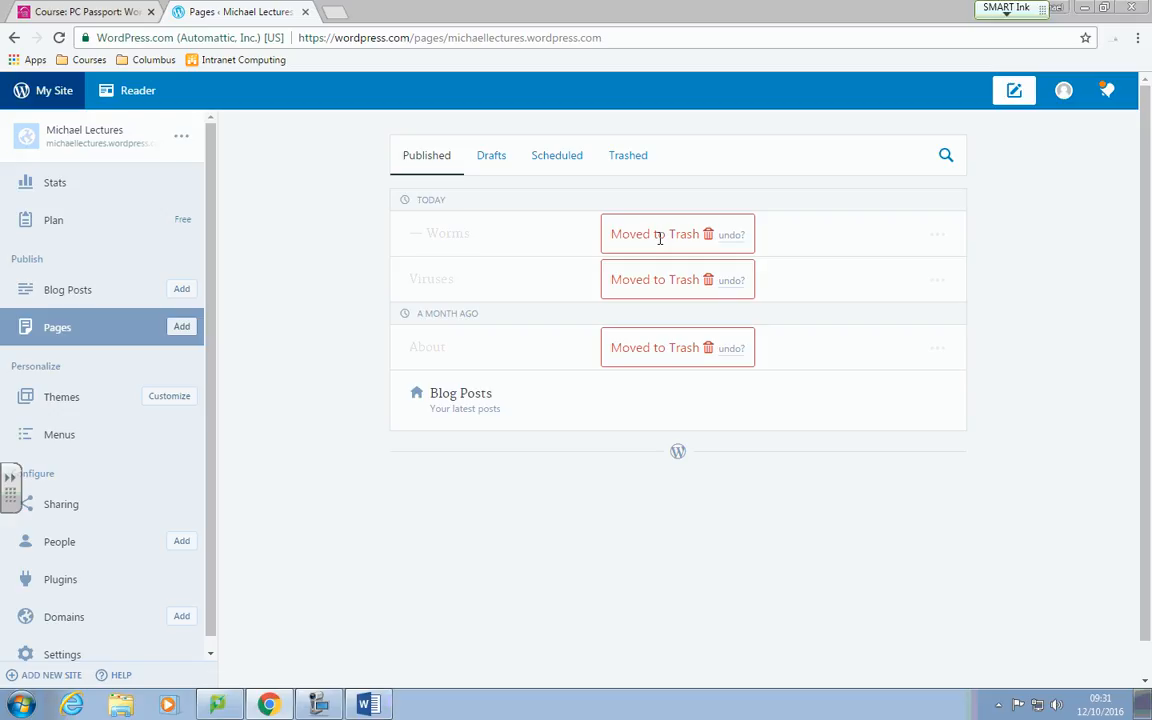
# Preview the site and check where the Viruses link in its navigation leads, closing the preview at the end.
pyautogui.click(90, 143)
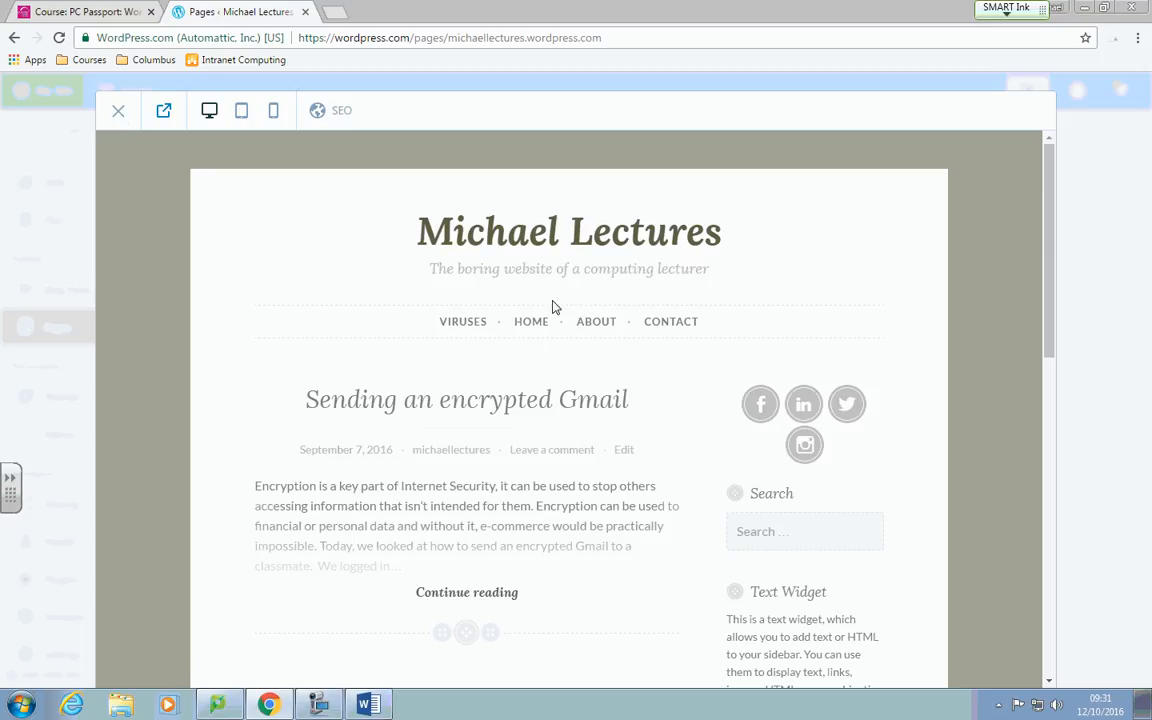
pyautogui.click(476, 329)
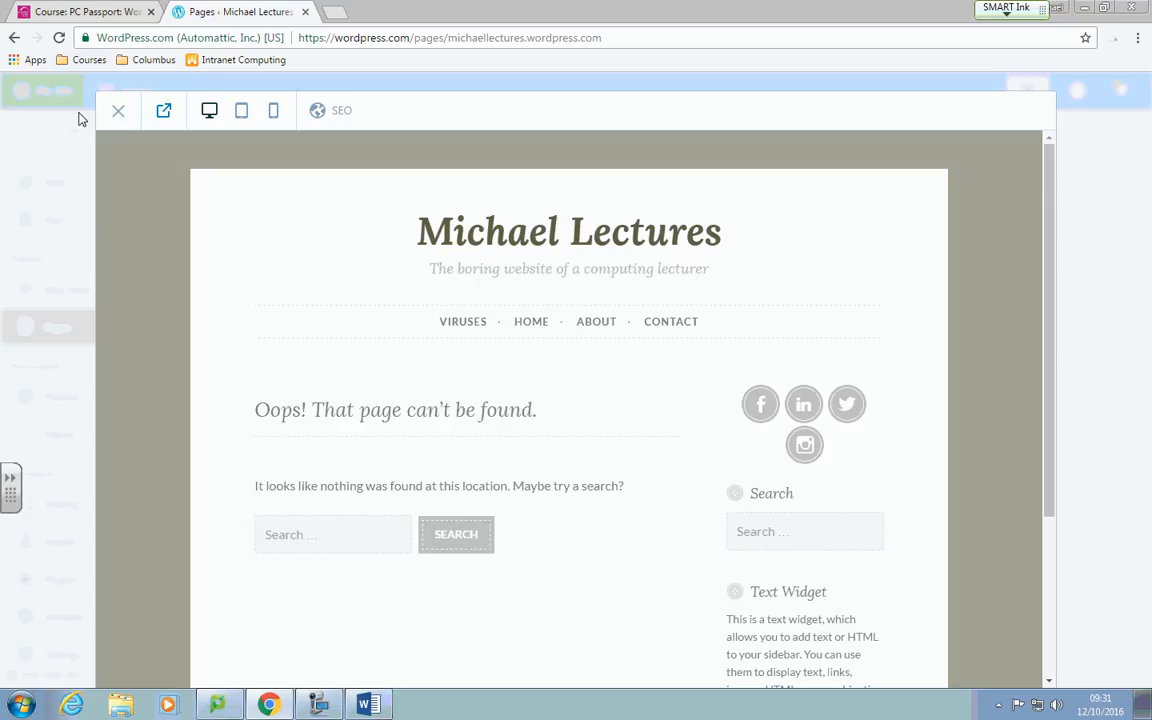
pyautogui.click(116, 110)
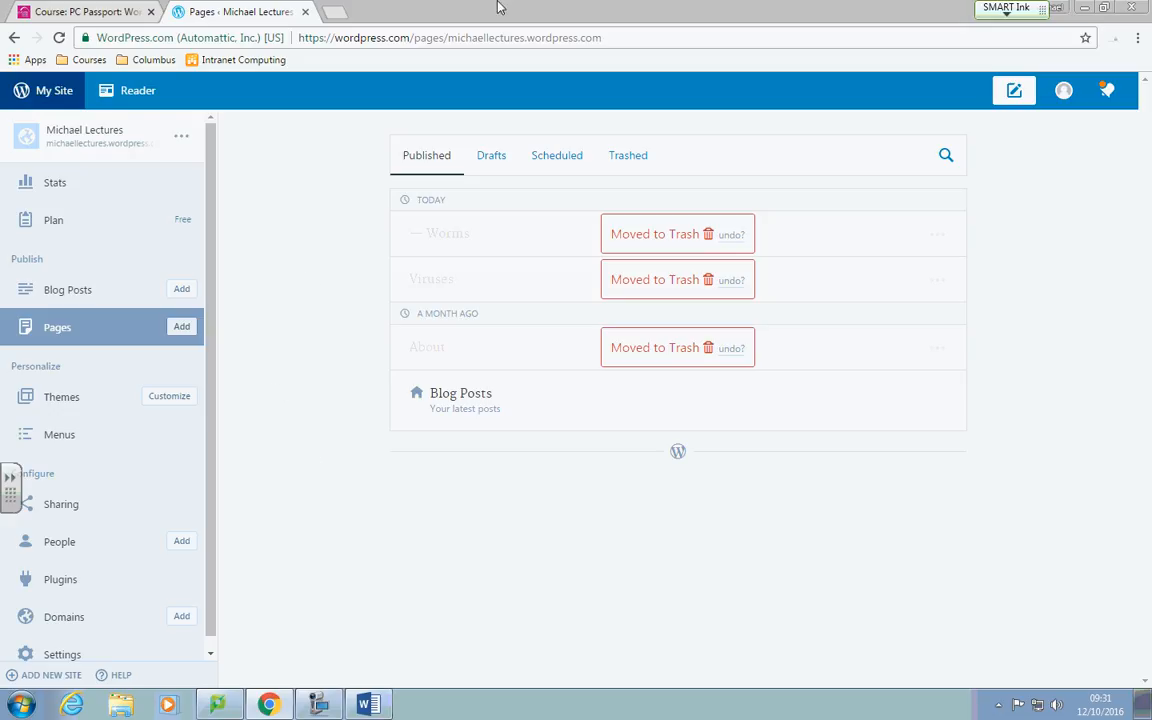
pyautogui.moveTo(498, 8)
pyautogui.mouseDown()
pyautogui.moveTo(480, 478)
pyautogui.moveTo(510, 285)
pyautogui.moveTo(555, 202)
pyautogui.moveTo(556, 219)
pyautogui.moveTo(508, 107)
pyautogui.moveTo(510, 3)
pyautogui.mouseUp()
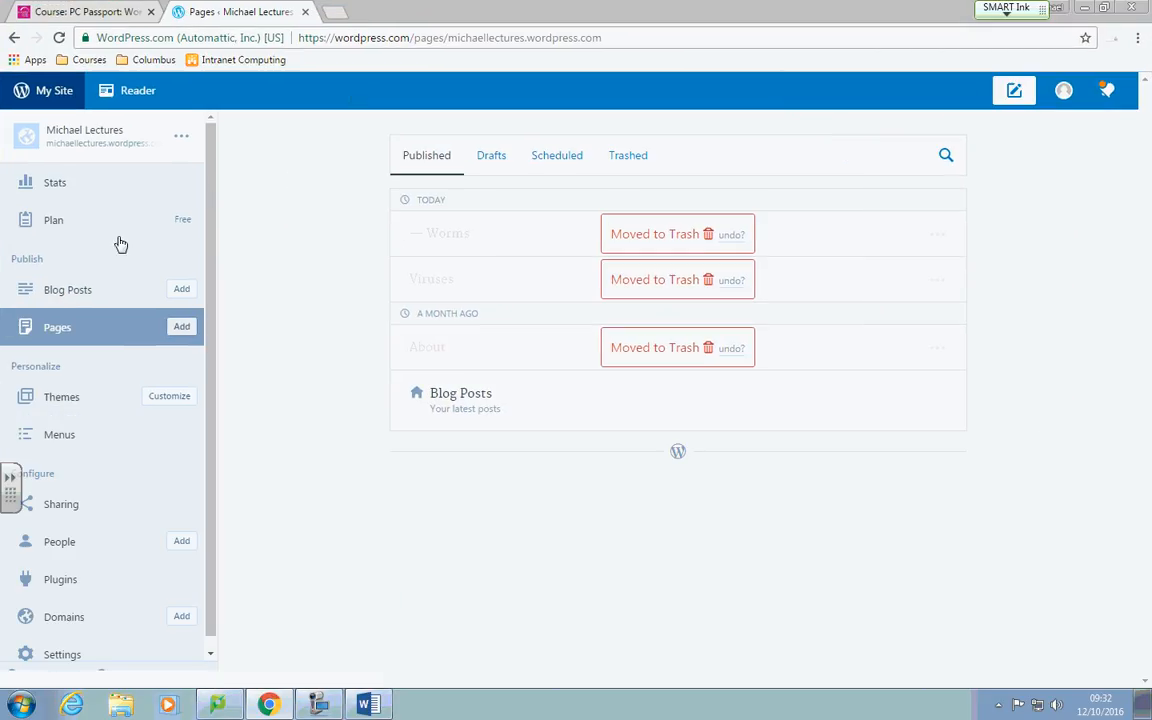
# Start a new page titled "Viruses" and arrange the browser side by side with the Word document.
pyautogui.click(181, 328)
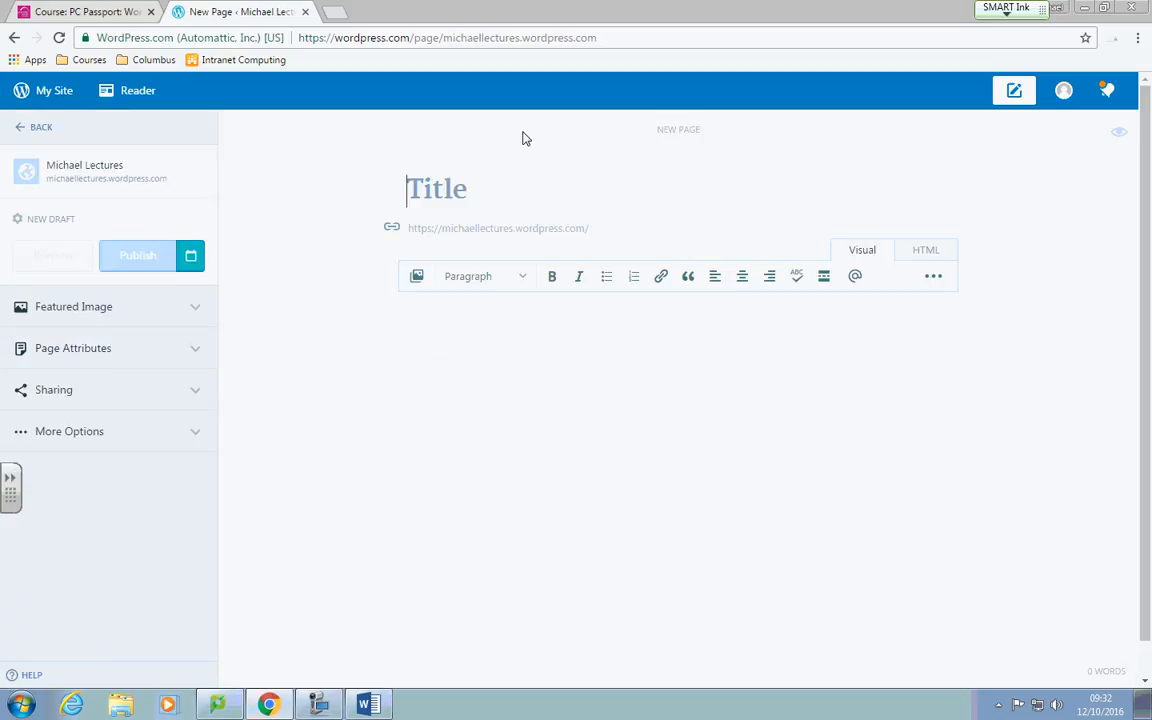
pyautogui.write('Viruses')
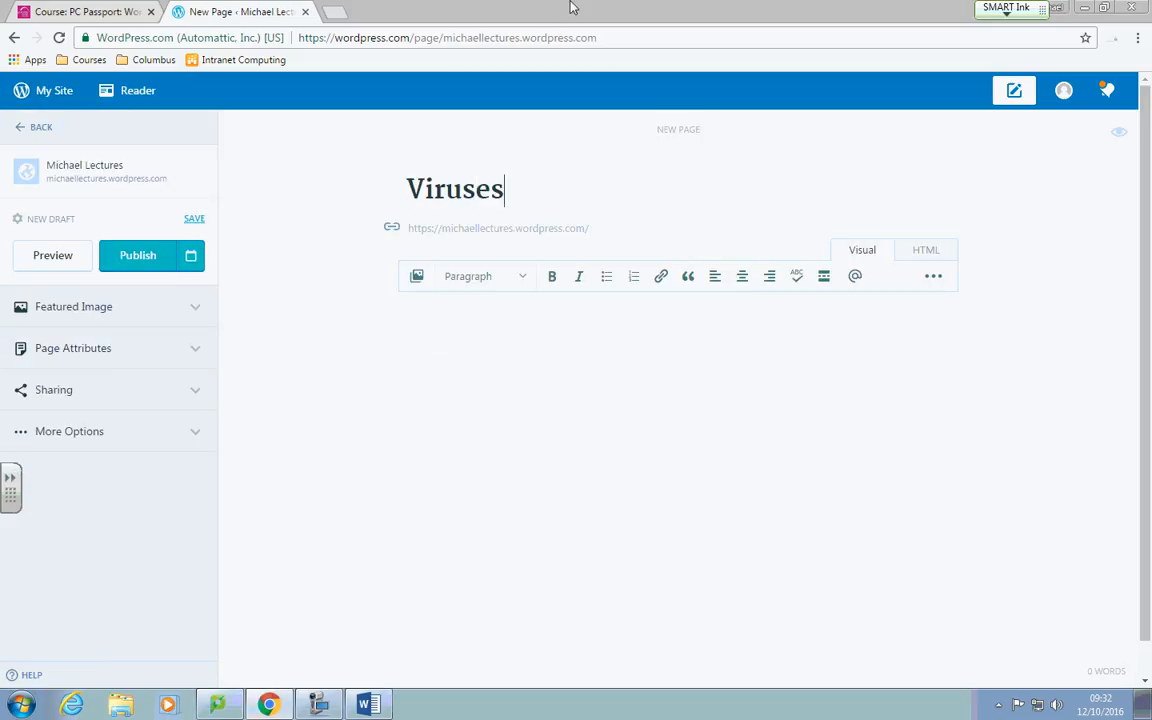
pyautogui.moveTo(545, 18); pyautogui.dragTo(3, 231)
pyautogui.moveTo(650, 12); pyautogui.dragTo(1150, 212)
# Copy the sentence "This is the main page. The fat cat sat on the mat." from Word into the Viruses page body.
pyautogui.moveTo(918, 225); pyautogui.dragTo(590, 226)
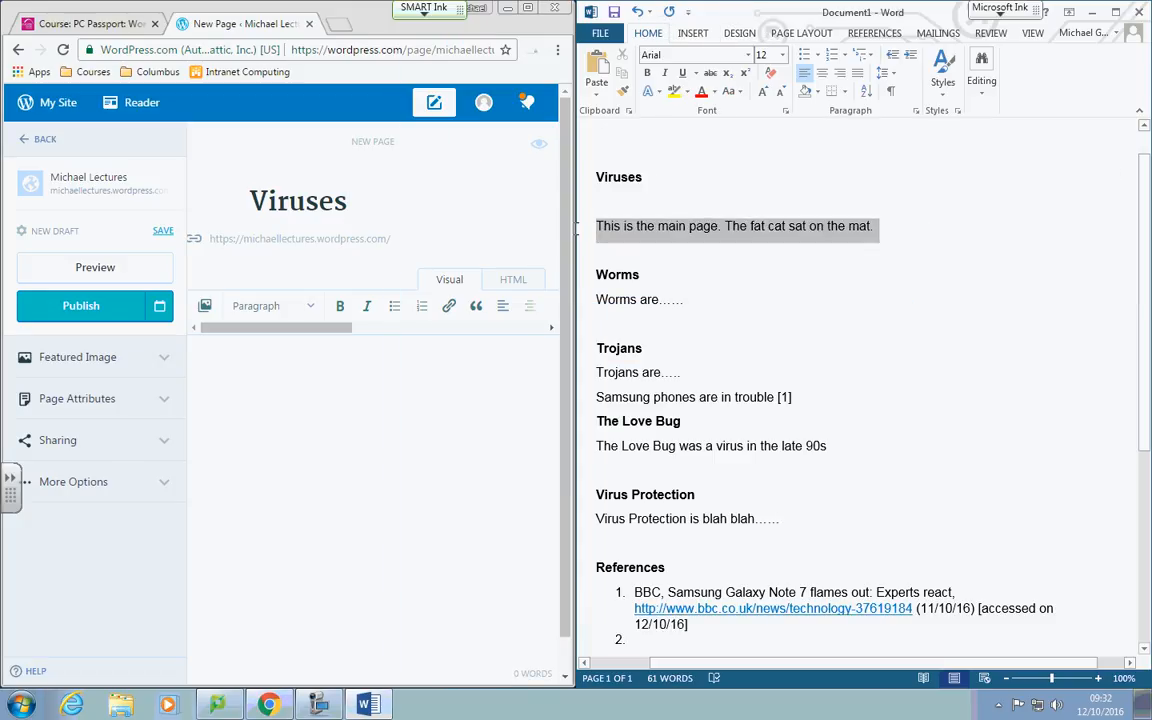
pyautogui.hotkey('ctrl', 'c')
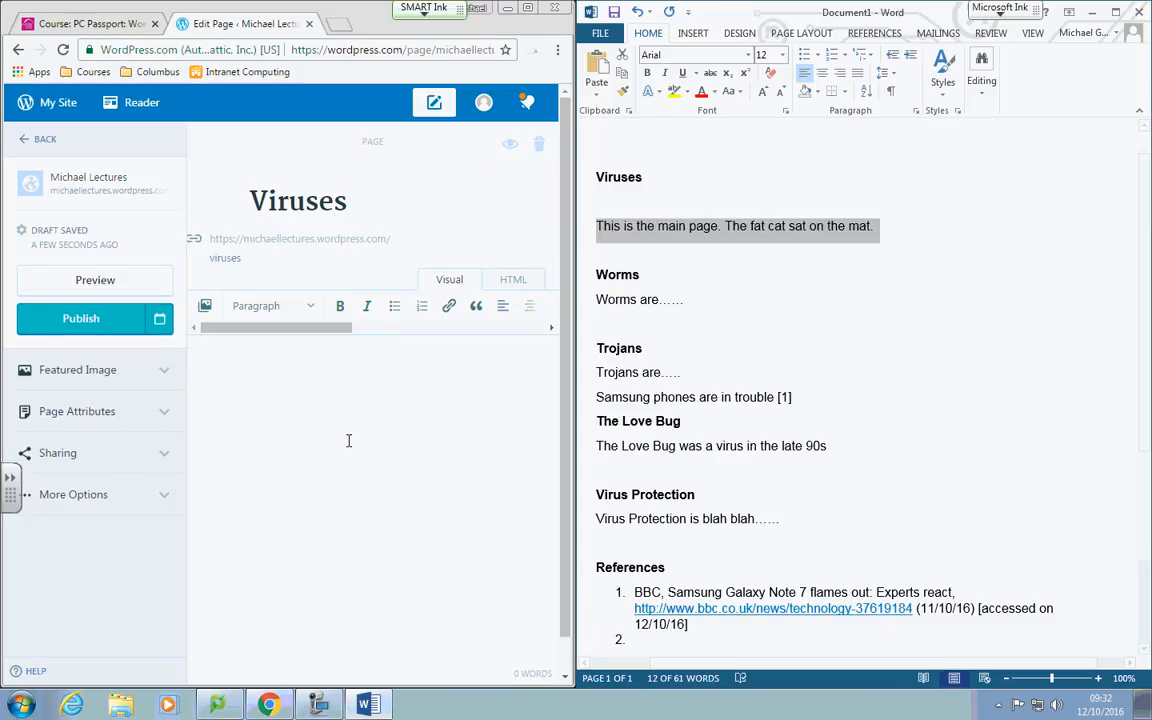
pyautogui.click(345, 418)
pyautogui.hotkey('ctrl', 'v')
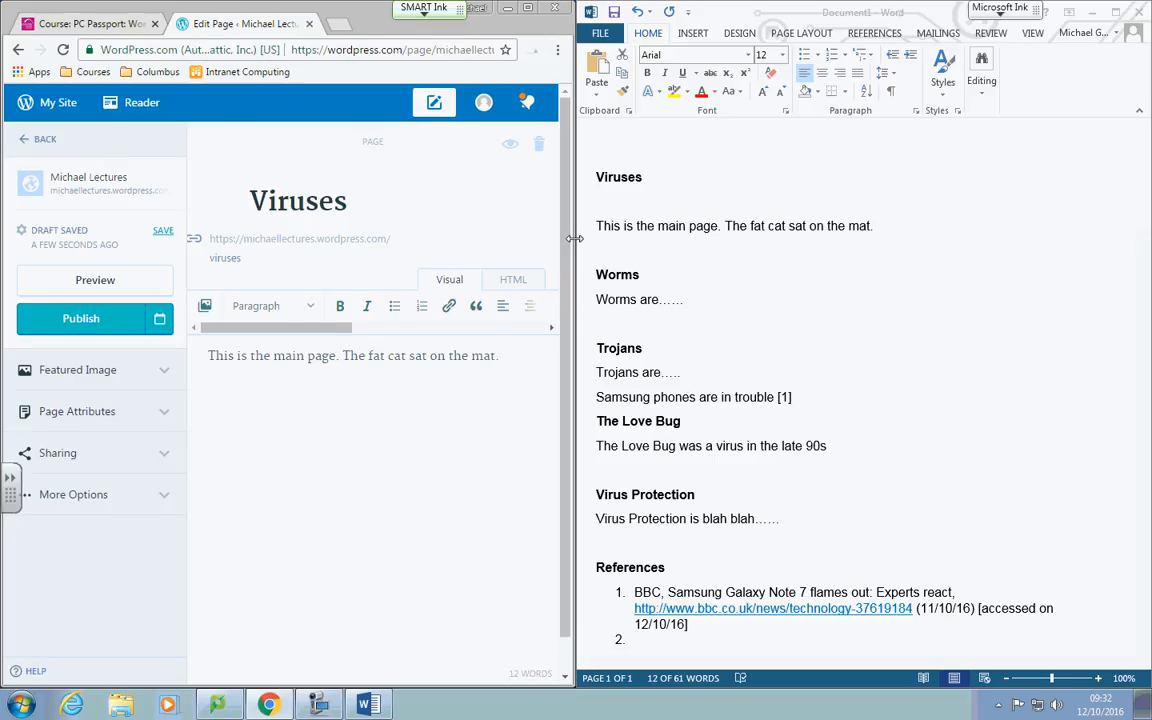
# Preview the Viruses page in a widened browser window and publish it.
pyautogui.moveTo(575, 238); pyautogui.dragTo(697, 238)
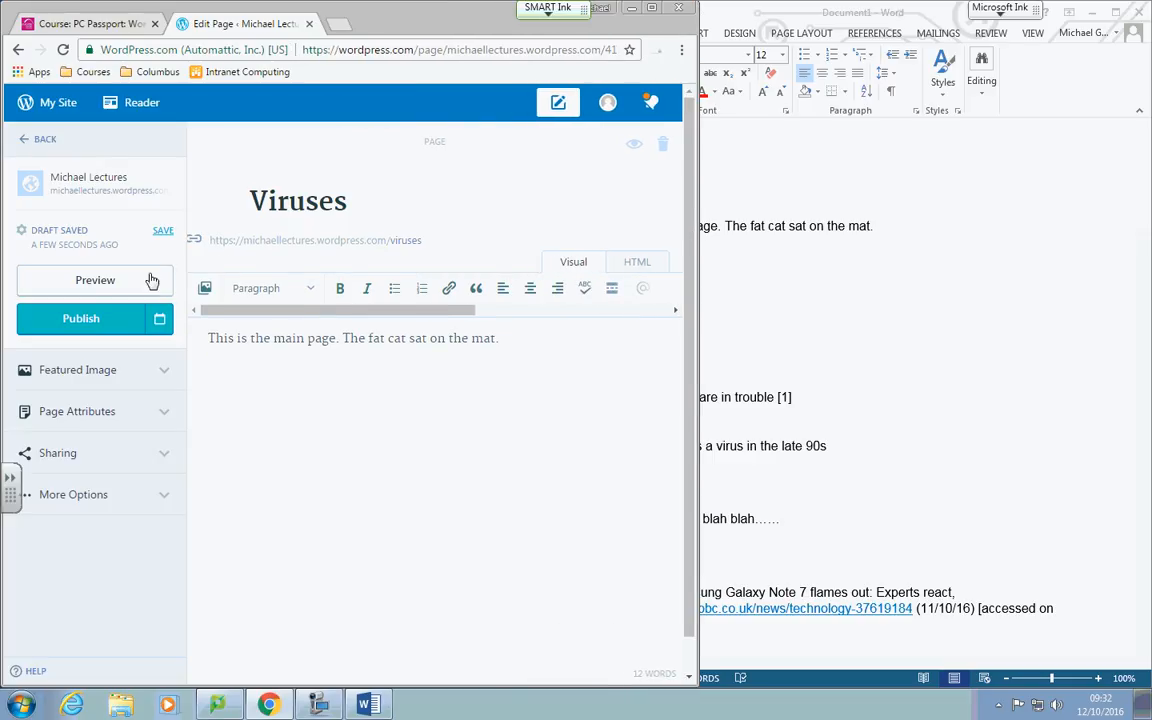
pyautogui.click(121, 285)
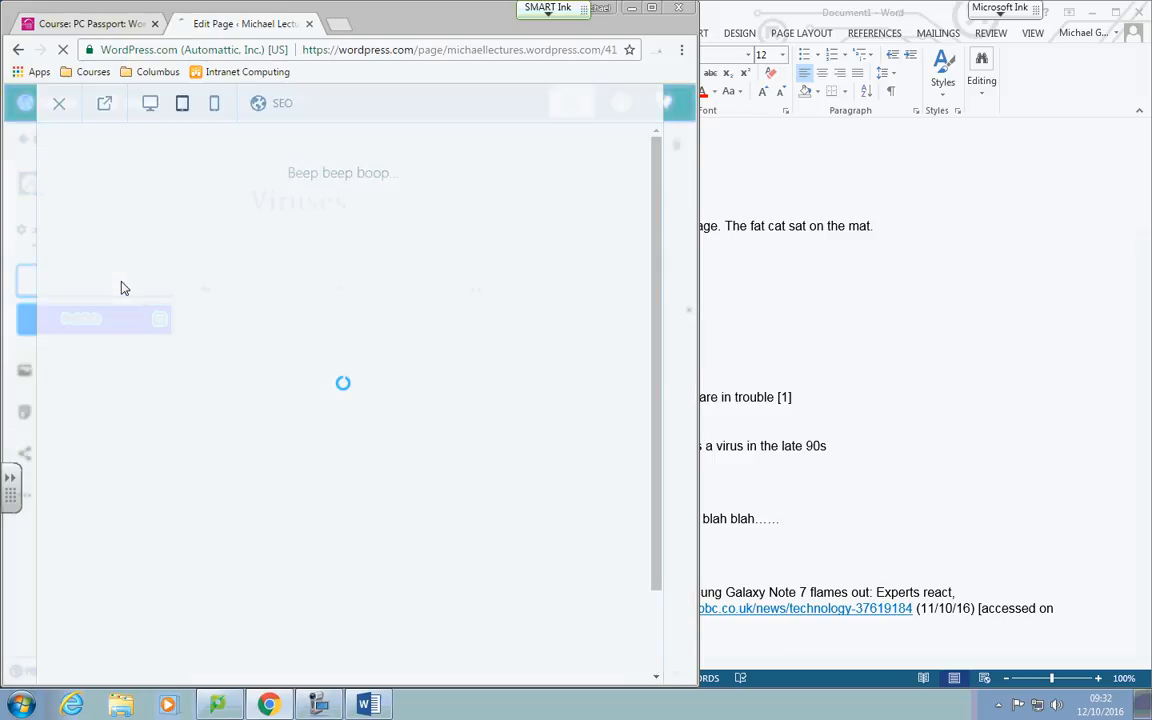
pyautogui.scroll(-2, 338, 339)
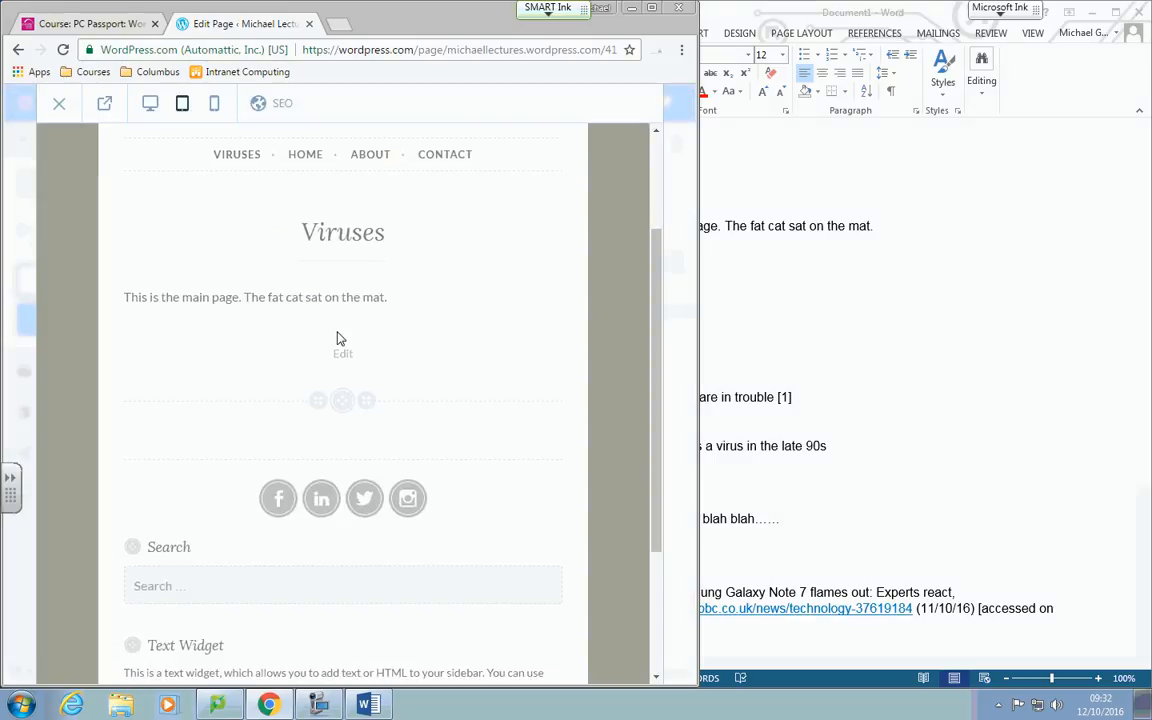
pyautogui.scroll(2, 337, 402)
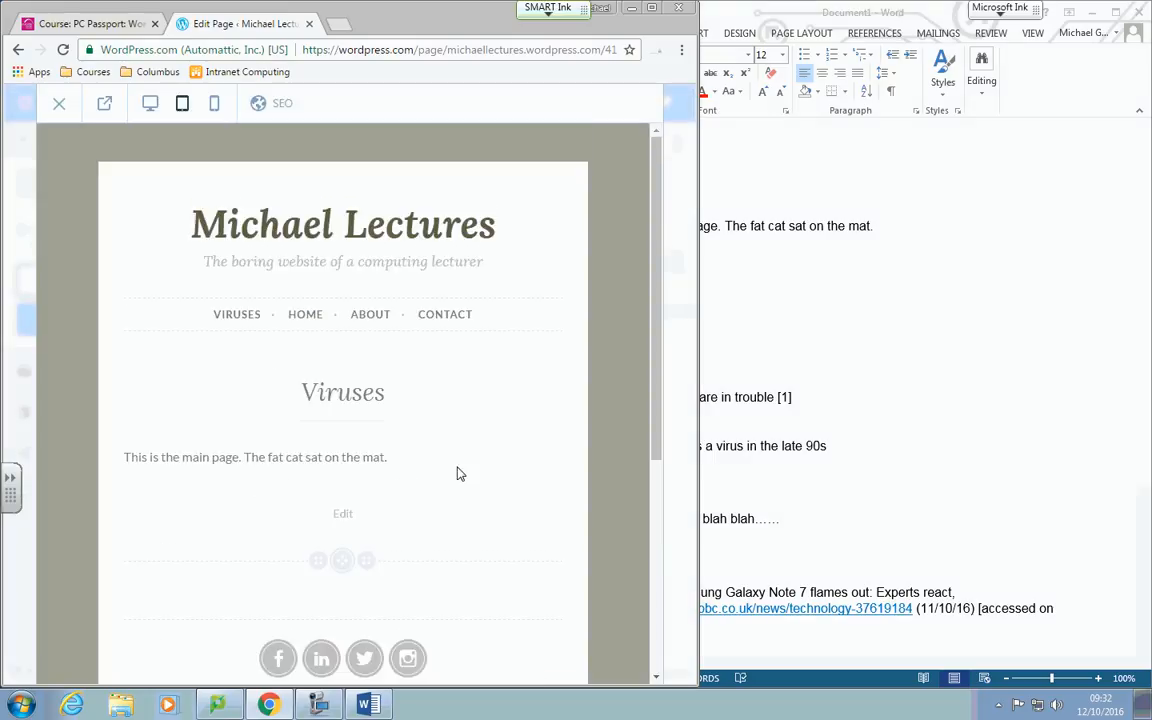
pyautogui.click(59, 103)
pyautogui.click(86, 319)
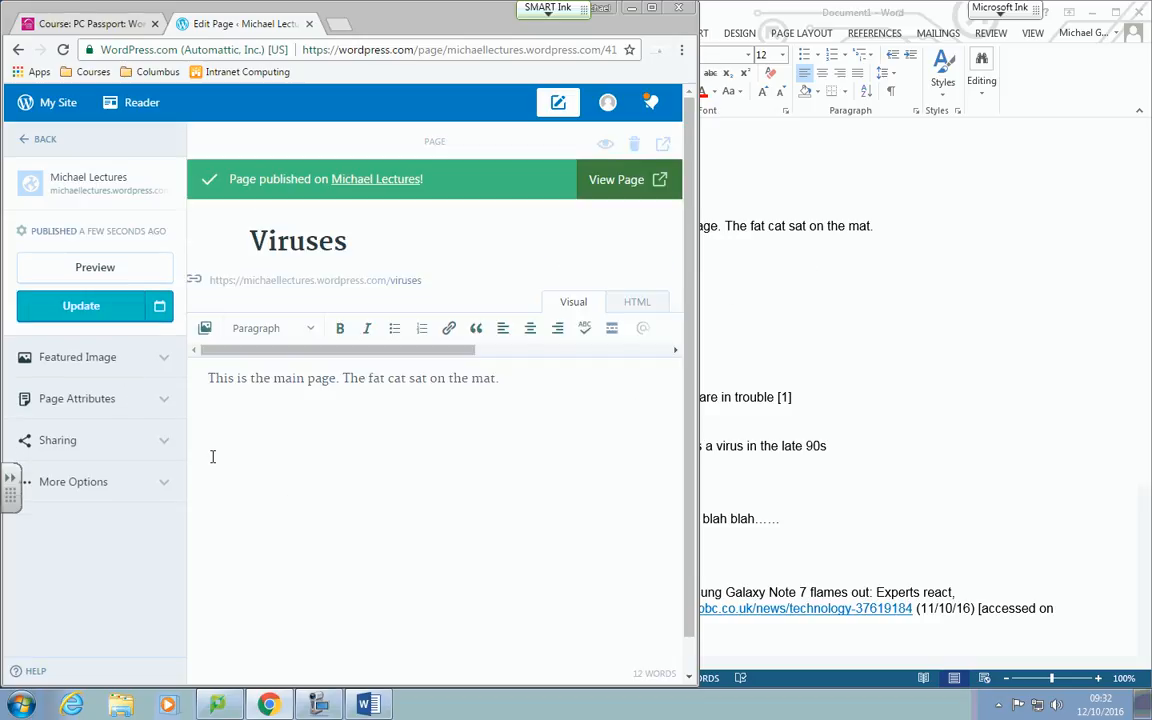
# Start another new page and give it the title "Worms", copied from the heading in the Word document.
pyautogui.click(36, 144)
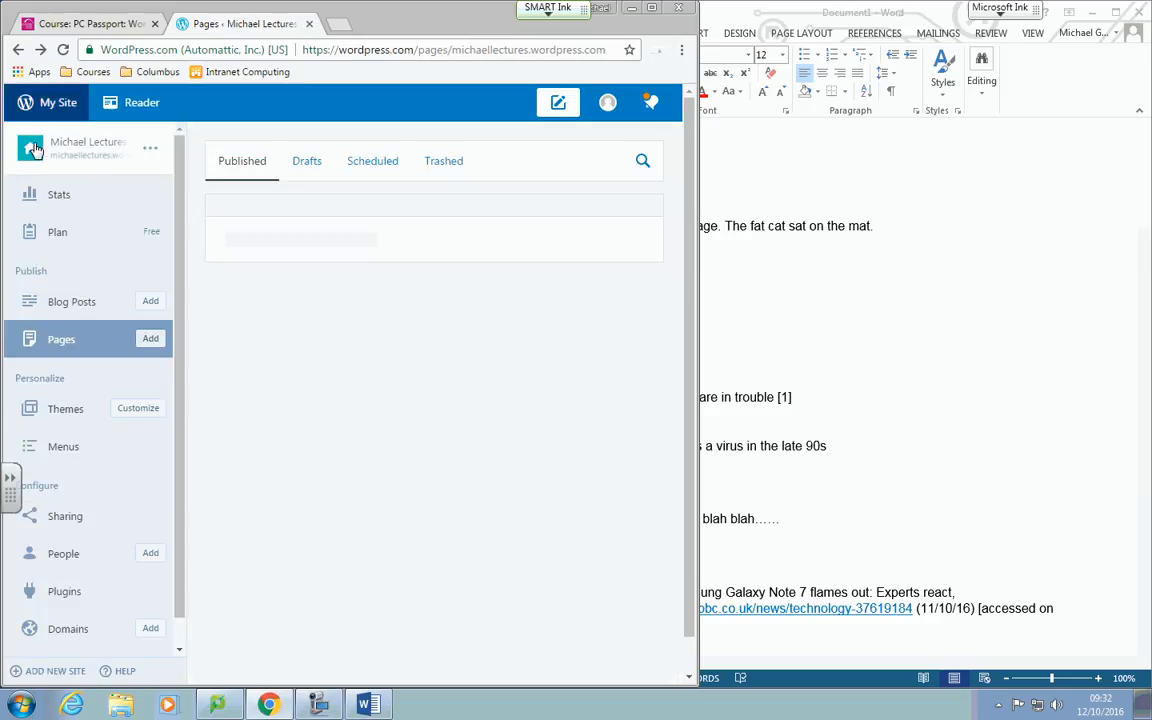
pyautogui.click(150, 340)
pyautogui.click(878, 252)
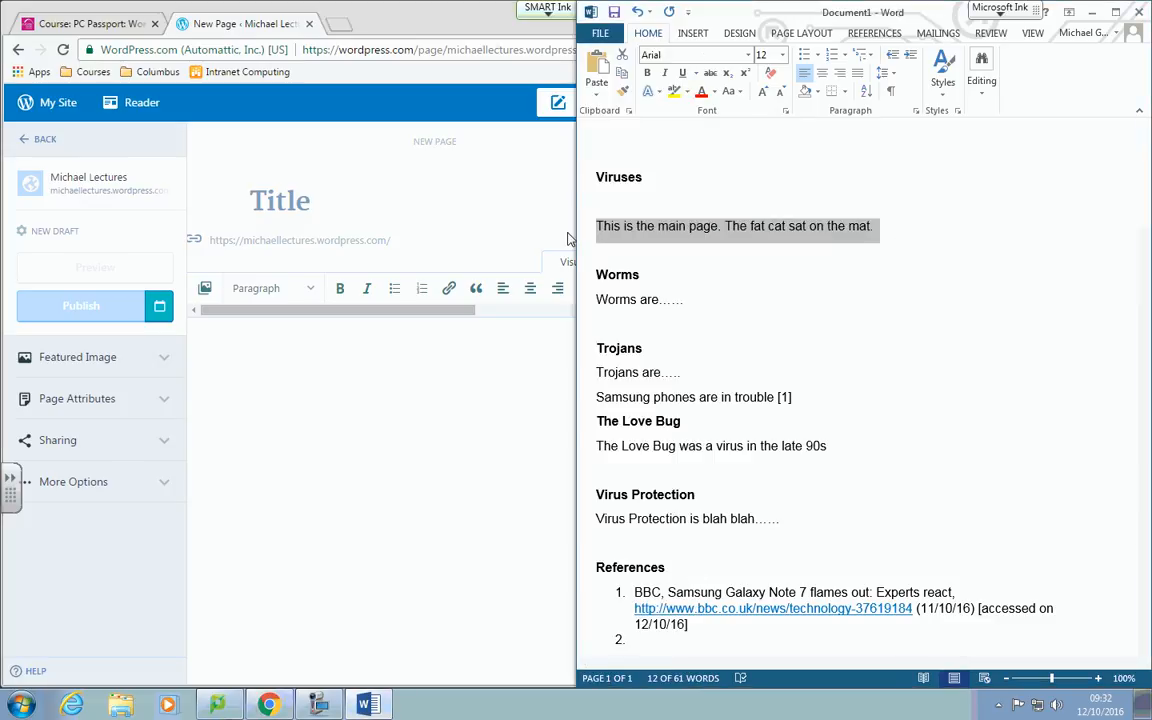
pyautogui.click(641, 275)
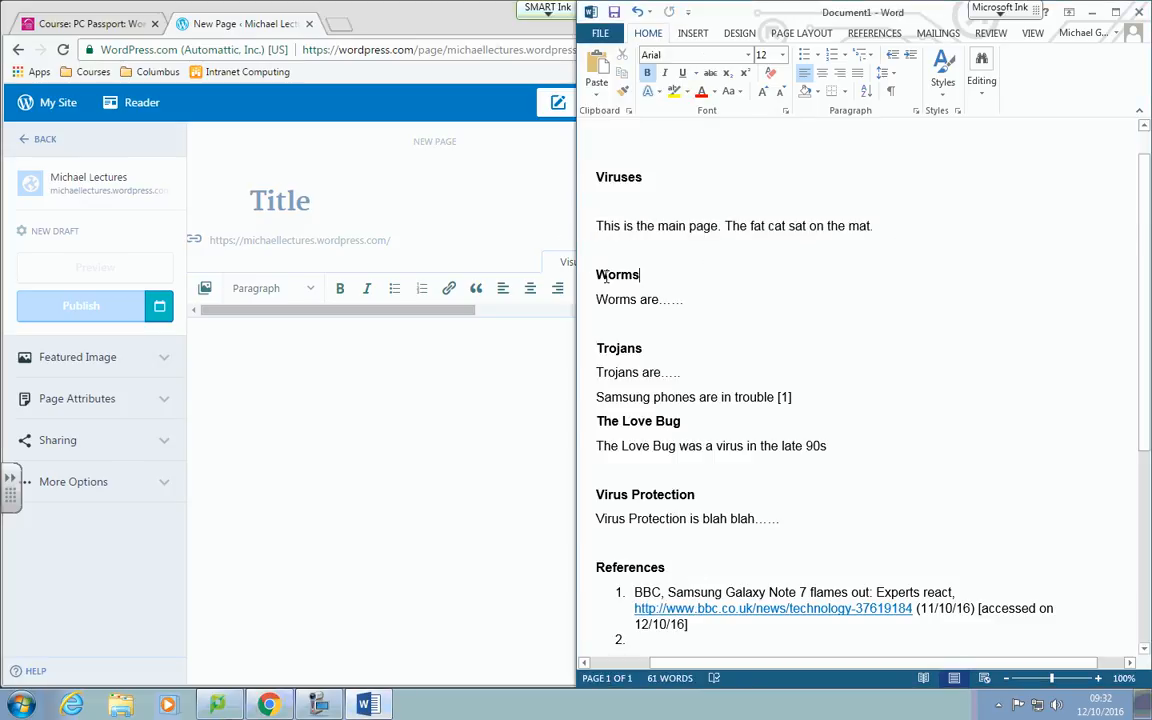
pyautogui.doubleClick(617, 274)
pyautogui.hotkey('ctrl', 'c')
pyautogui.click(298, 204)
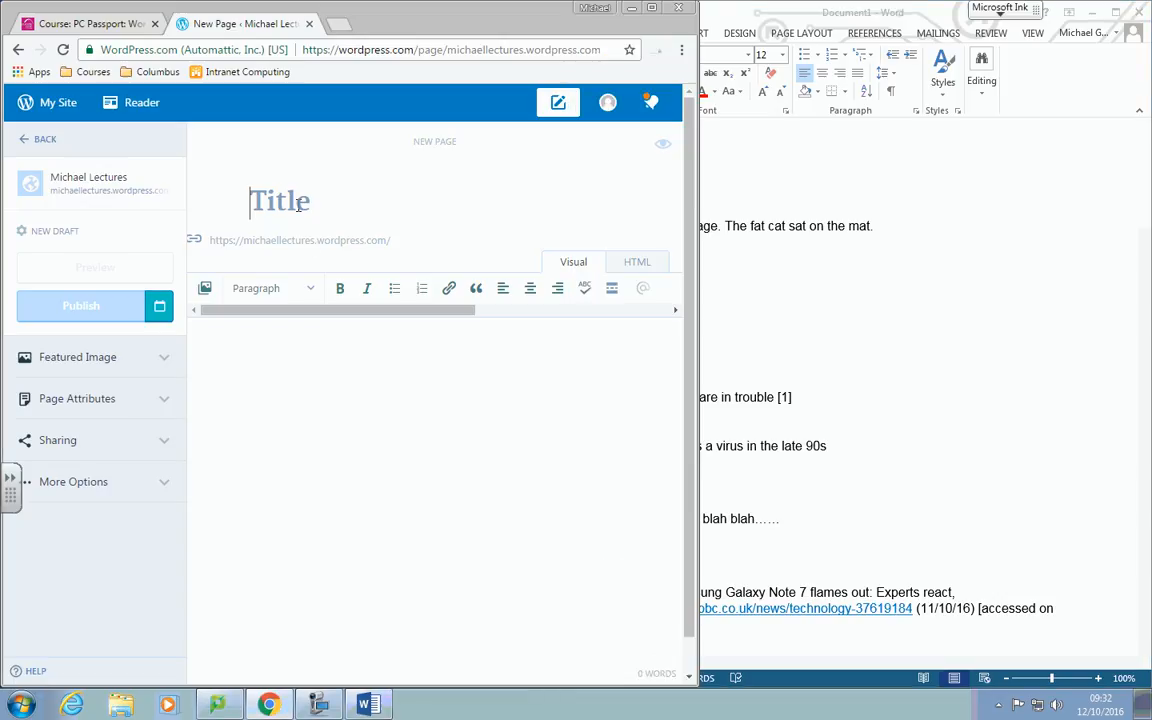
pyautogui.hotkey('ctrl', 'v')
# Copy the text "Worms are……" from Word into the Worms page body and publish the page.
pyautogui.hotkey('alt', 'Tab')
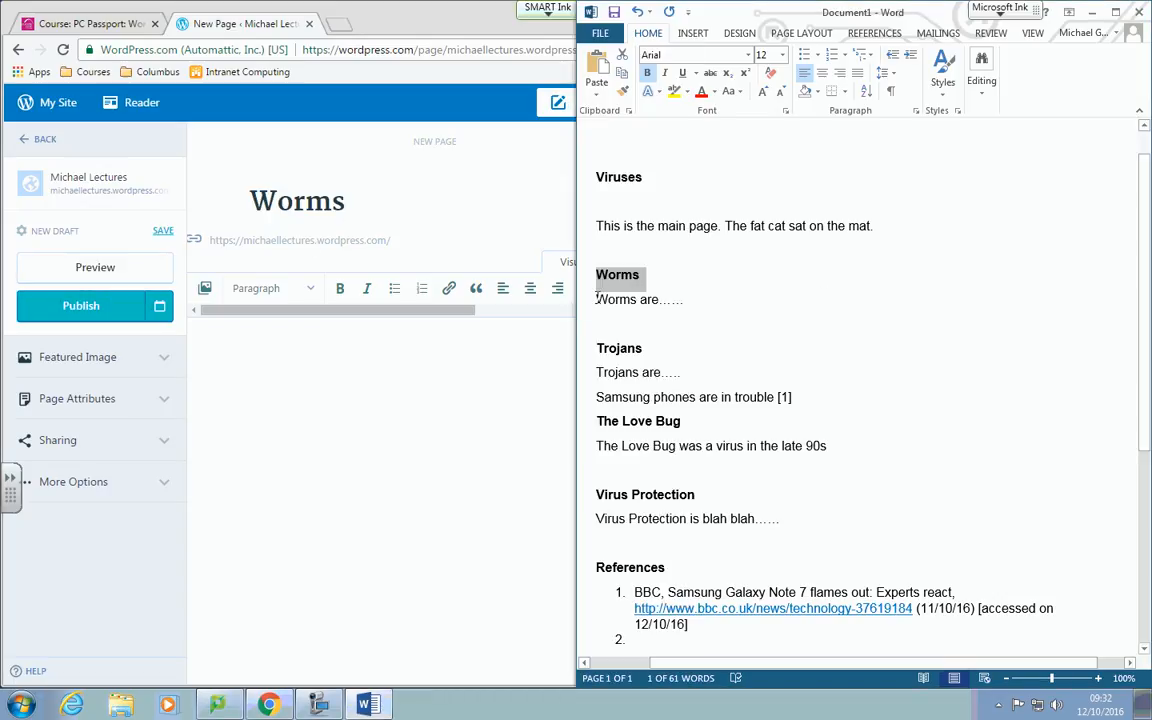
pyautogui.moveTo(597, 298); pyautogui.dragTo(761, 306)
pyautogui.click(370, 376)
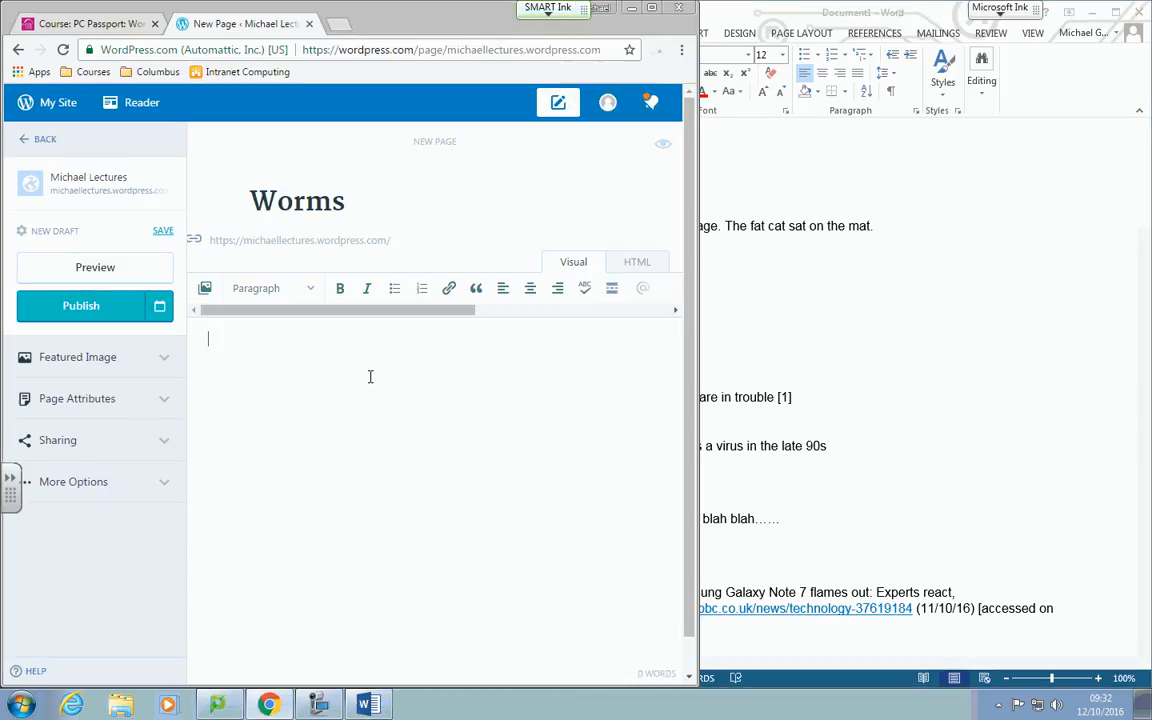
pyautogui.hotkey('ctrl', 'v')
pyautogui.hotkey('alt', 'Tab')
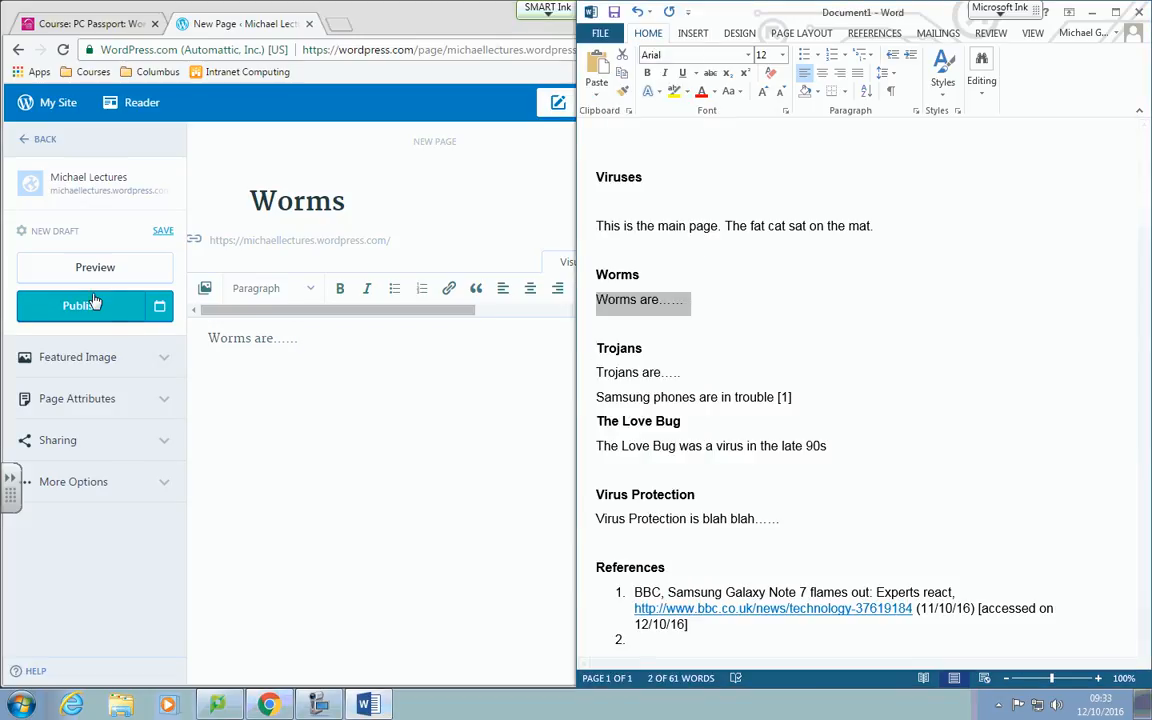
pyautogui.click(97, 309)
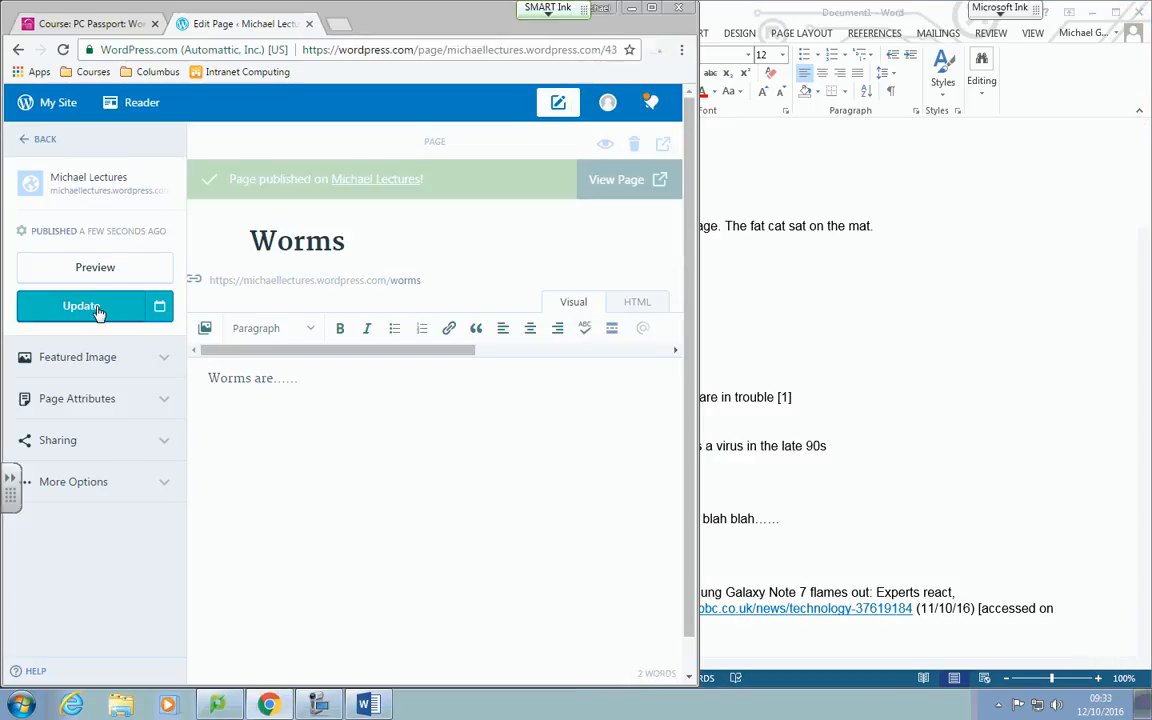
# Start another new page and give it the title "Trojans", copied from the heading in the Word document.
pyautogui.hotkey('alt', 'Tab')
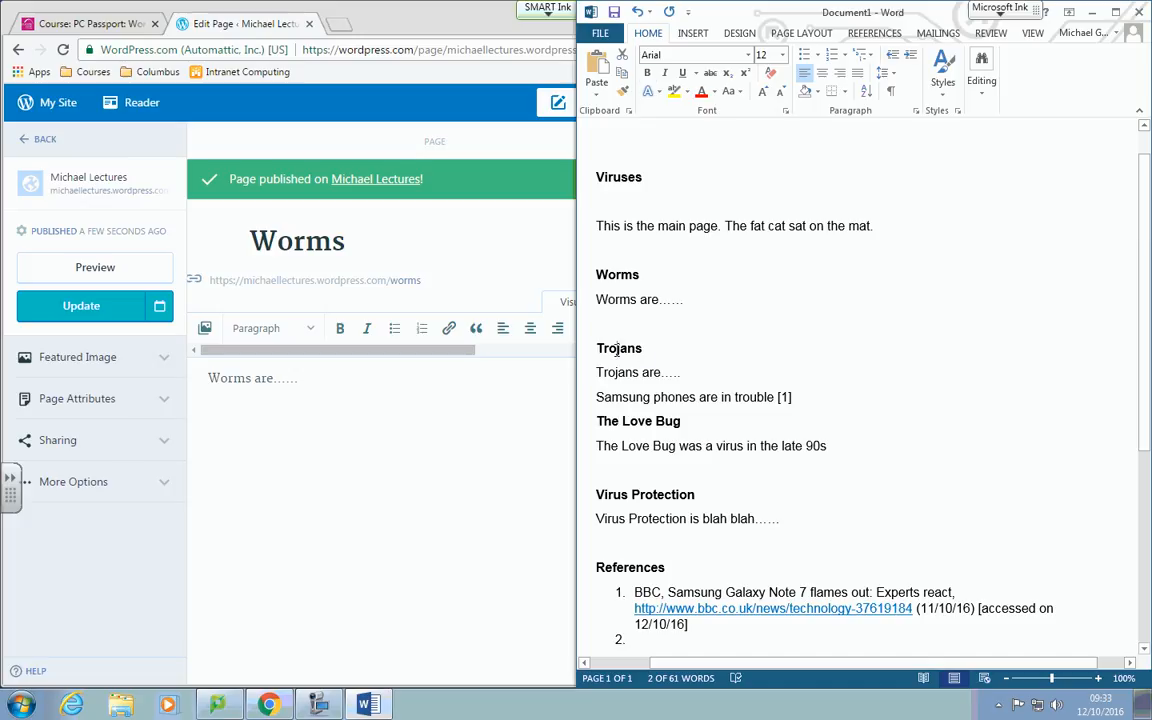
pyautogui.doubleClick(640, 350)
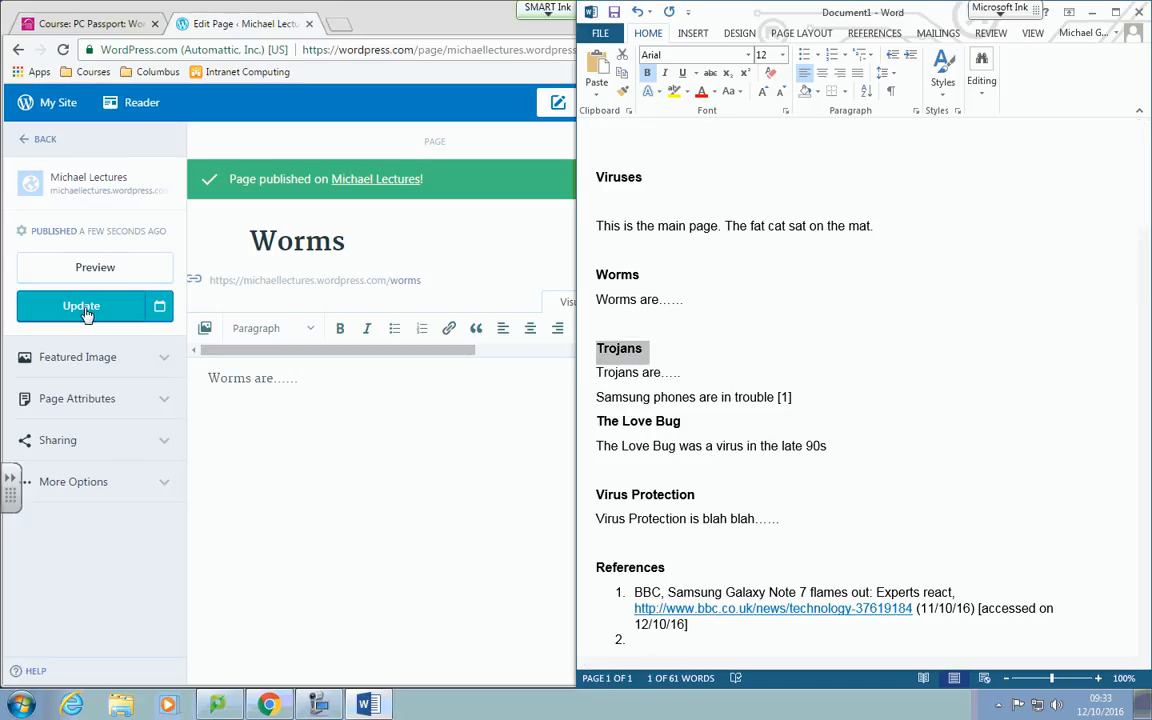
pyautogui.click(45, 139)
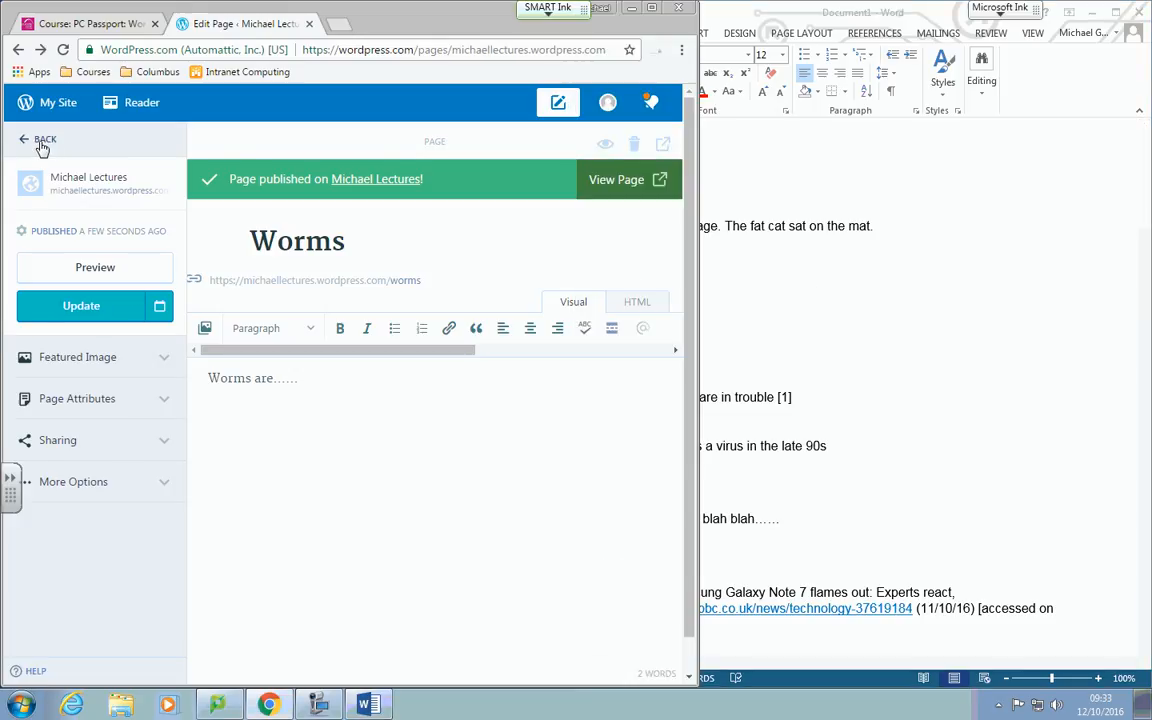
pyautogui.click(150, 339)
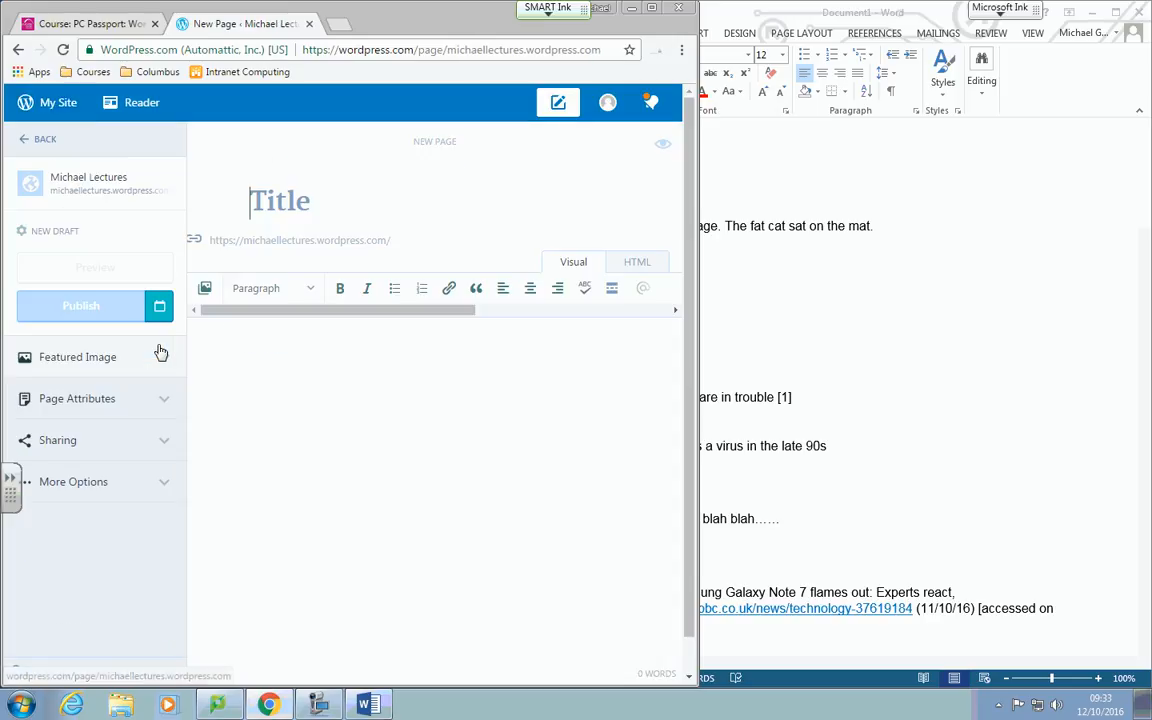
pyautogui.hotkey('ctrl', 'v')
# Copy the lines "Trojans are….." and "Samsung phones are in trouble [1]" from Word into the Trojans page body and publish the page.
pyautogui.click(792, 399)
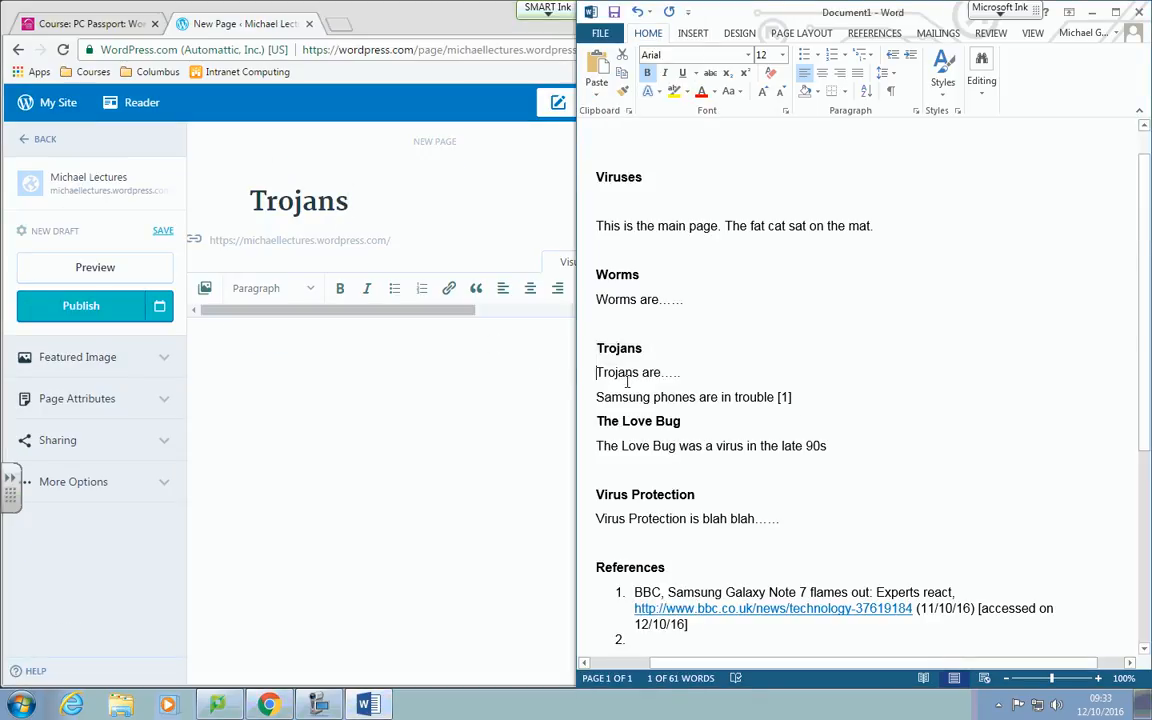
pyautogui.moveTo(600, 374); pyautogui.dragTo(816, 411)
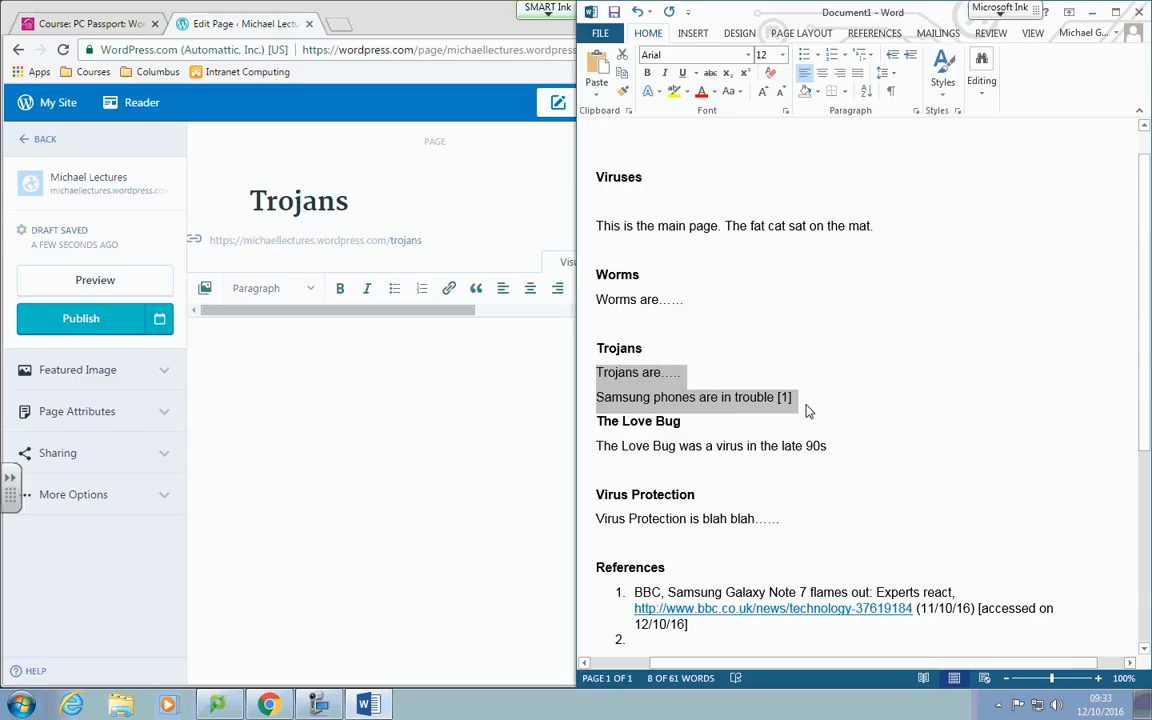
pyautogui.hotkey('ctrl', 'c')
pyautogui.click(355, 388)
pyautogui.hotkey('ctrl', 'v')
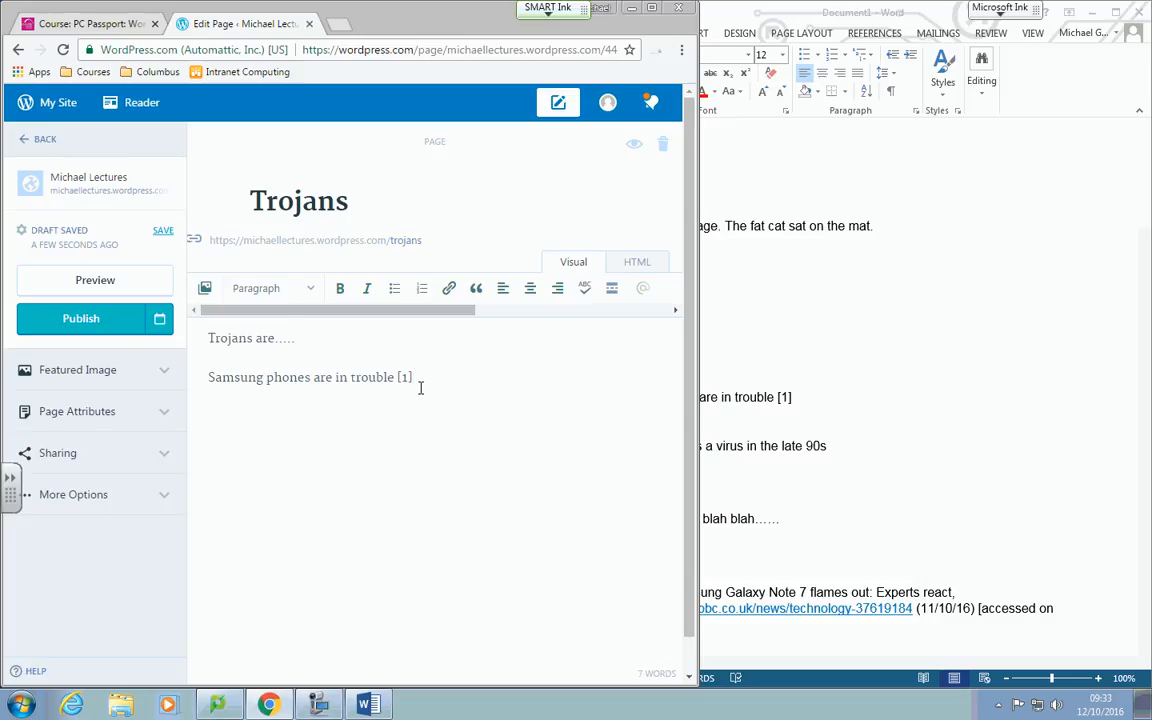
pyautogui.click(82, 320)
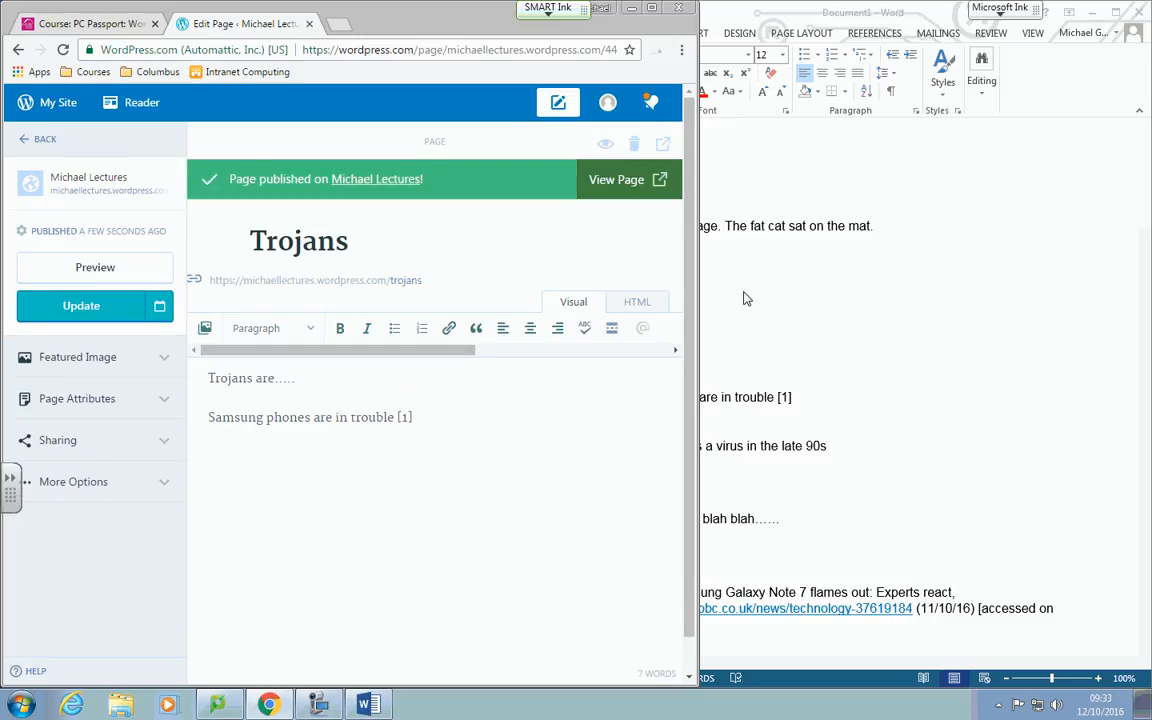
# Add a new page titled "The Love Bug", using the heading copied from the Word document.
pyautogui.click(895, 328)
pyautogui.scroll(-3, 748, 384)
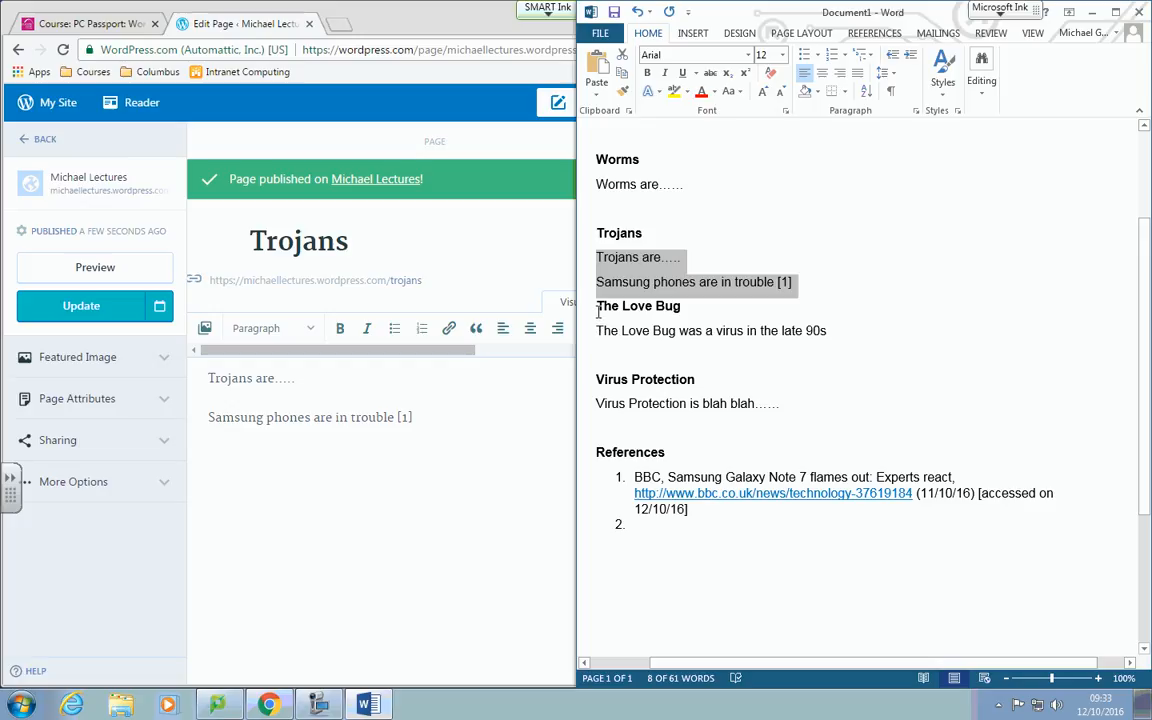
pyautogui.moveTo(597, 308); pyautogui.dragTo(680, 305)
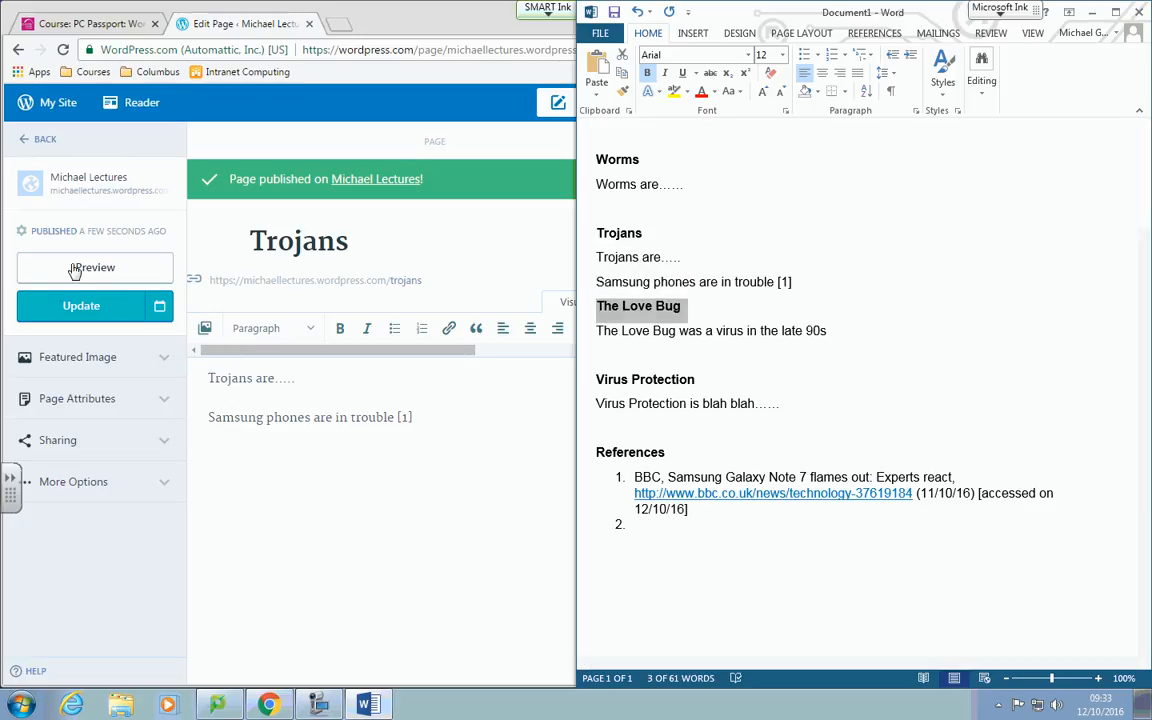
pyautogui.click(35, 139)
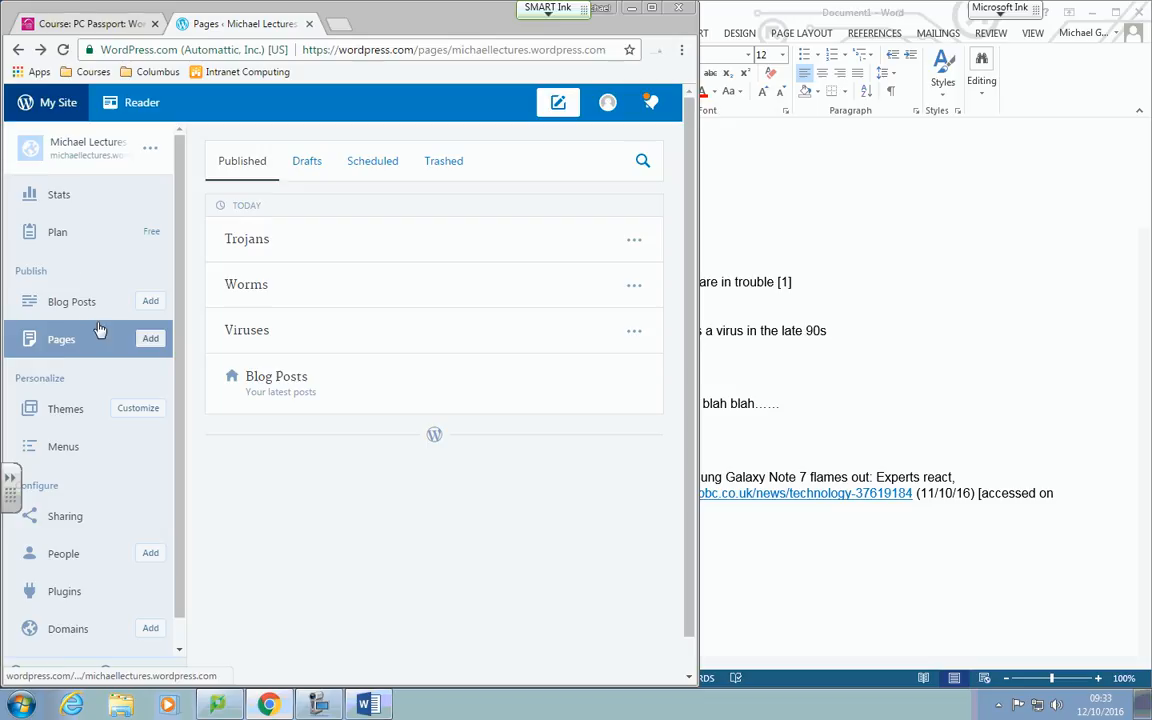
pyautogui.click(150, 338)
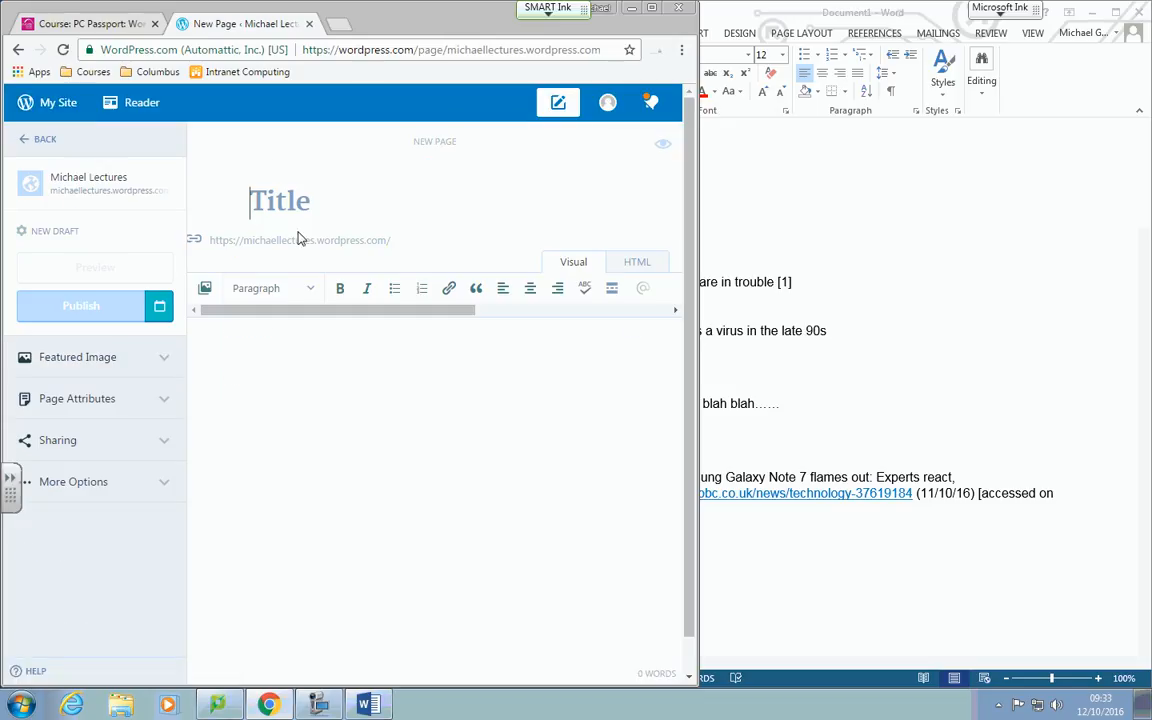
pyautogui.hotkey('ctrl', 'v')
# Copy "The Love Bug was a virus in the late 90s" from Word into the Love Bug page body and publish the page.
pyautogui.click(861, 327)
pyautogui.moveTo(823, 329); pyautogui.dragTo(545, 329)
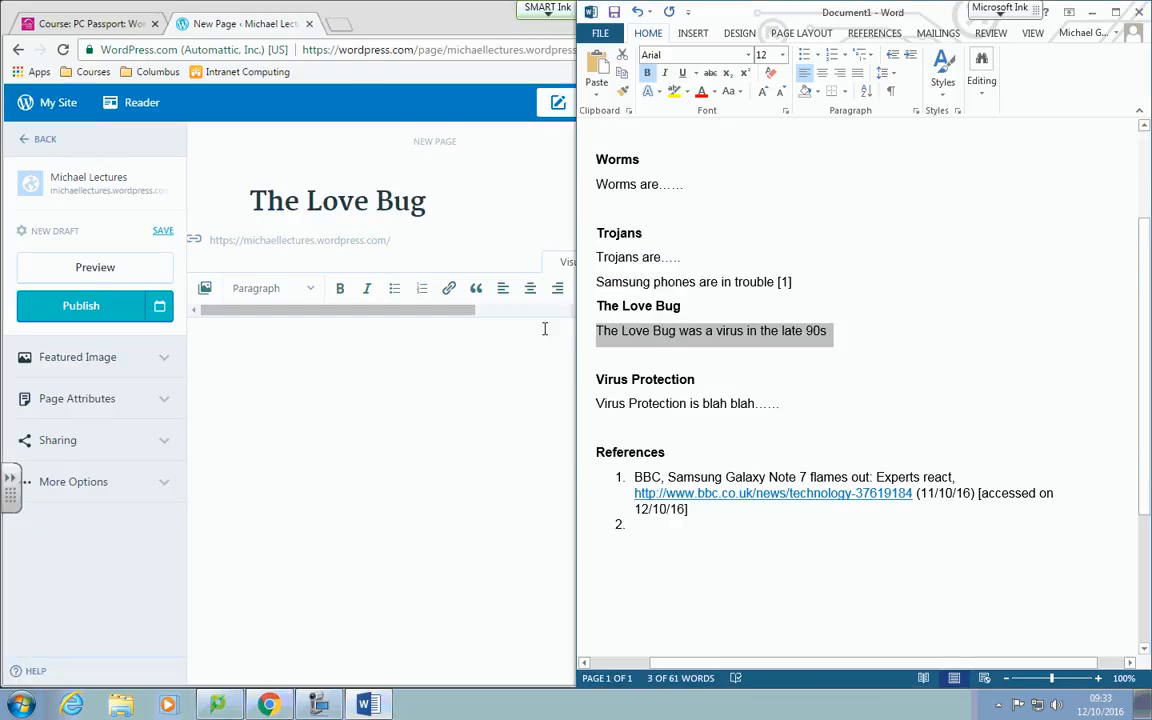
pyautogui.hotkey('ctrl', 'c')
pyautogui.click(475, 347)
pyautogui.hotkey('ctrl', 'v')
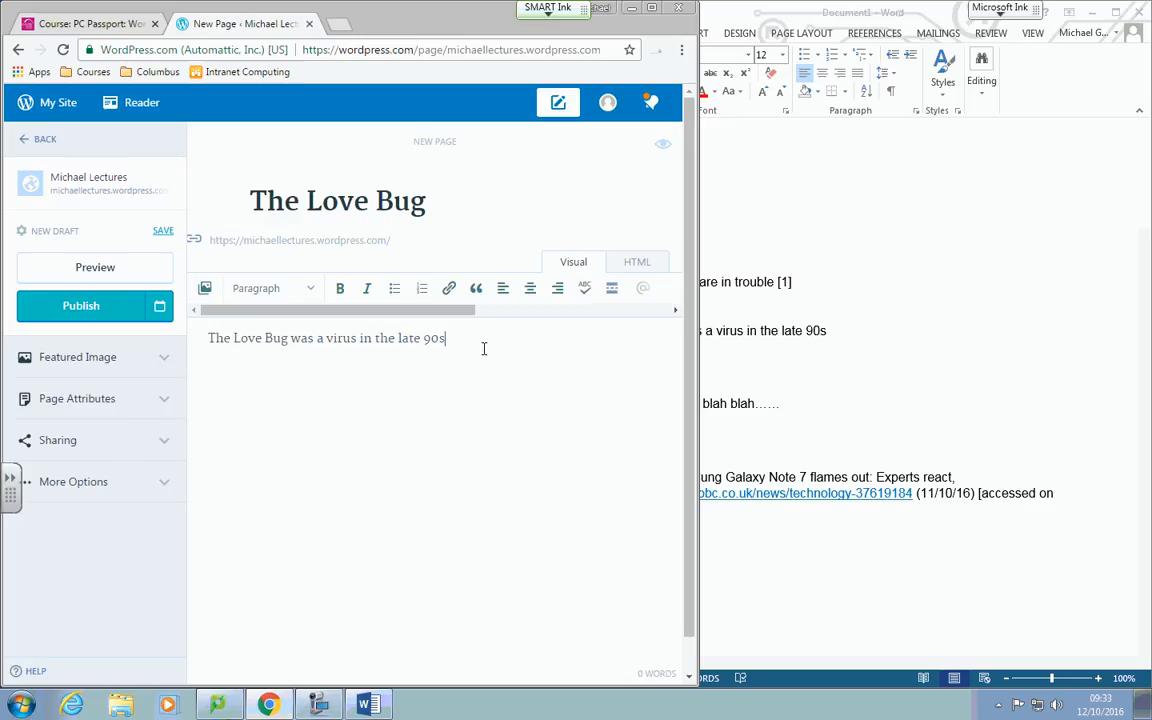
pyautogui.click(840, 362)
pyautogui.click(92, 308)
# Copy the heading "Virus Protection" from Word and use it as the title of a new page.
pyautogui.click(876, 418)
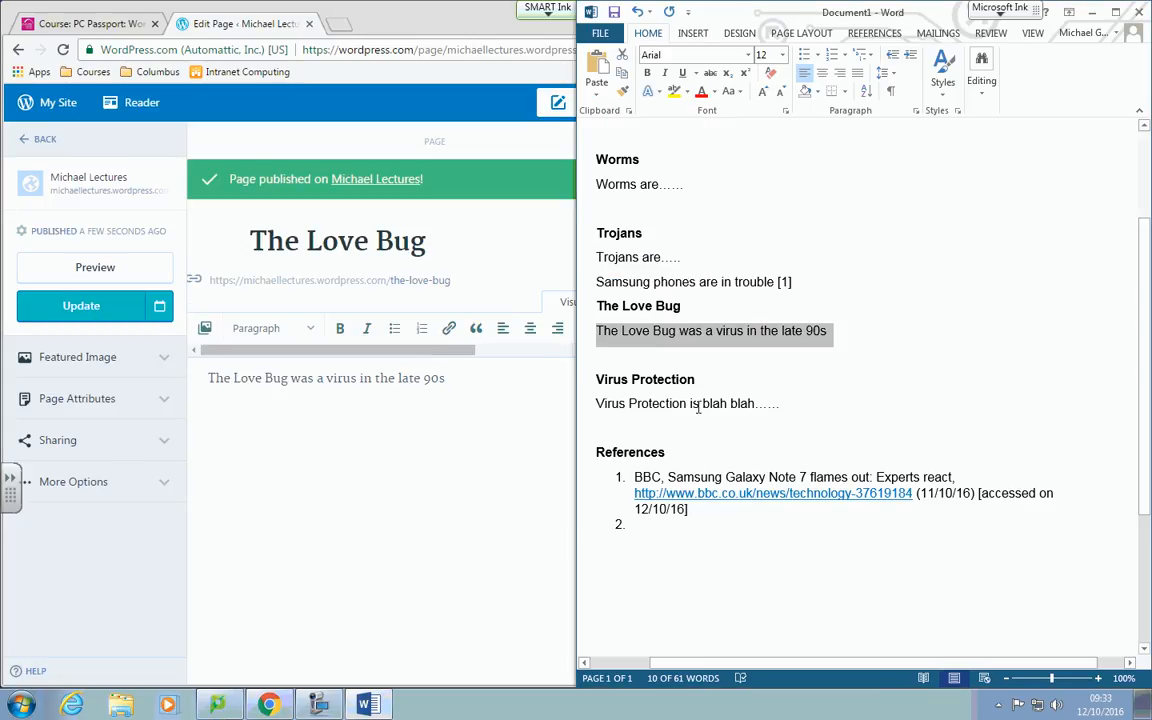
pyautogui.moveTo(727, 384); pyautogui.dragTo(594, 380)
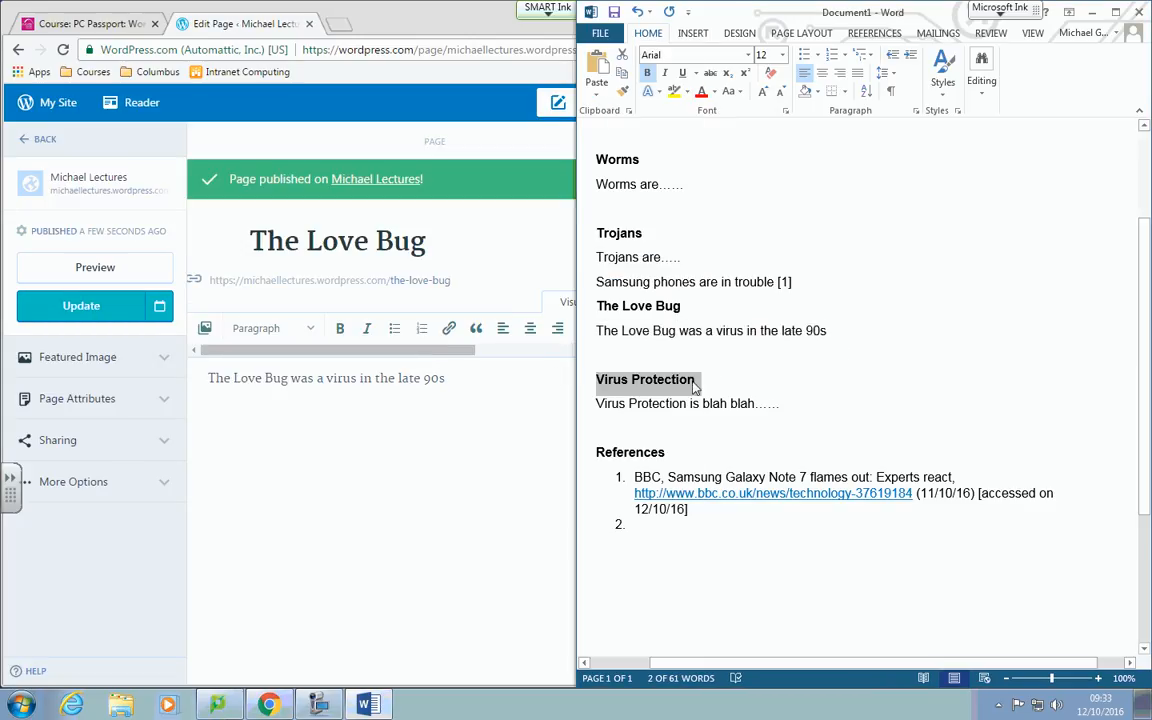
pyautogui.click(18, 139)
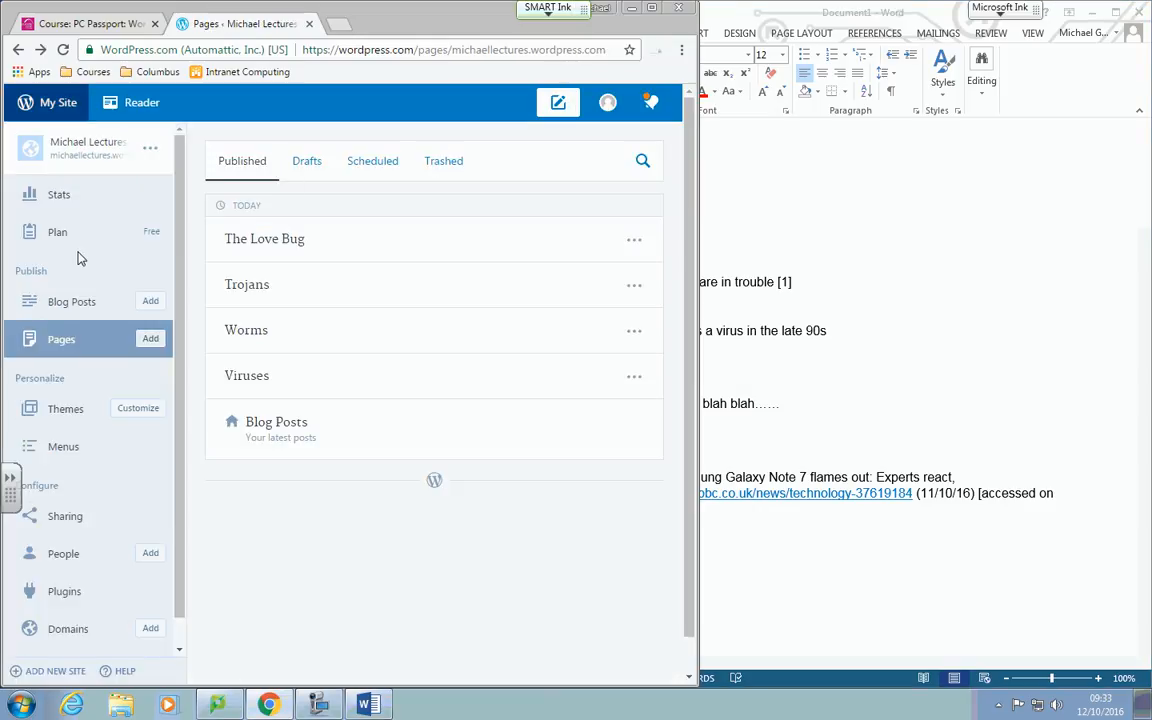
pyautogui.click(149, 340)
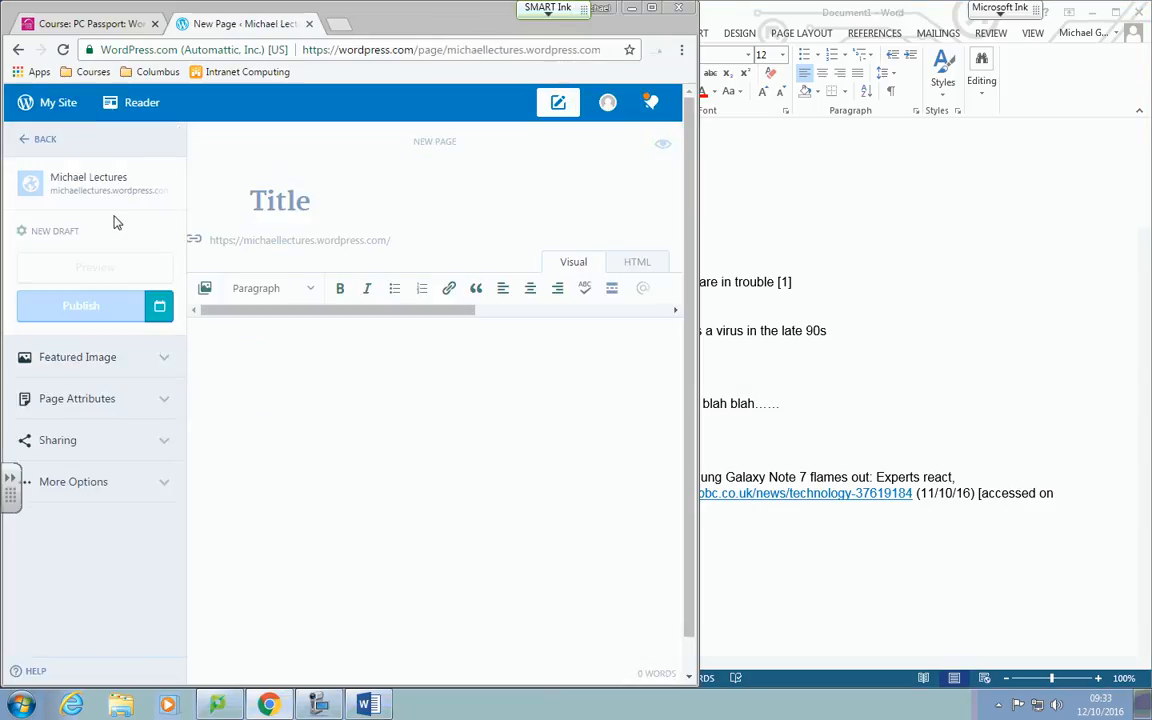
pyautogui.hotkey('ctrl', 'v')
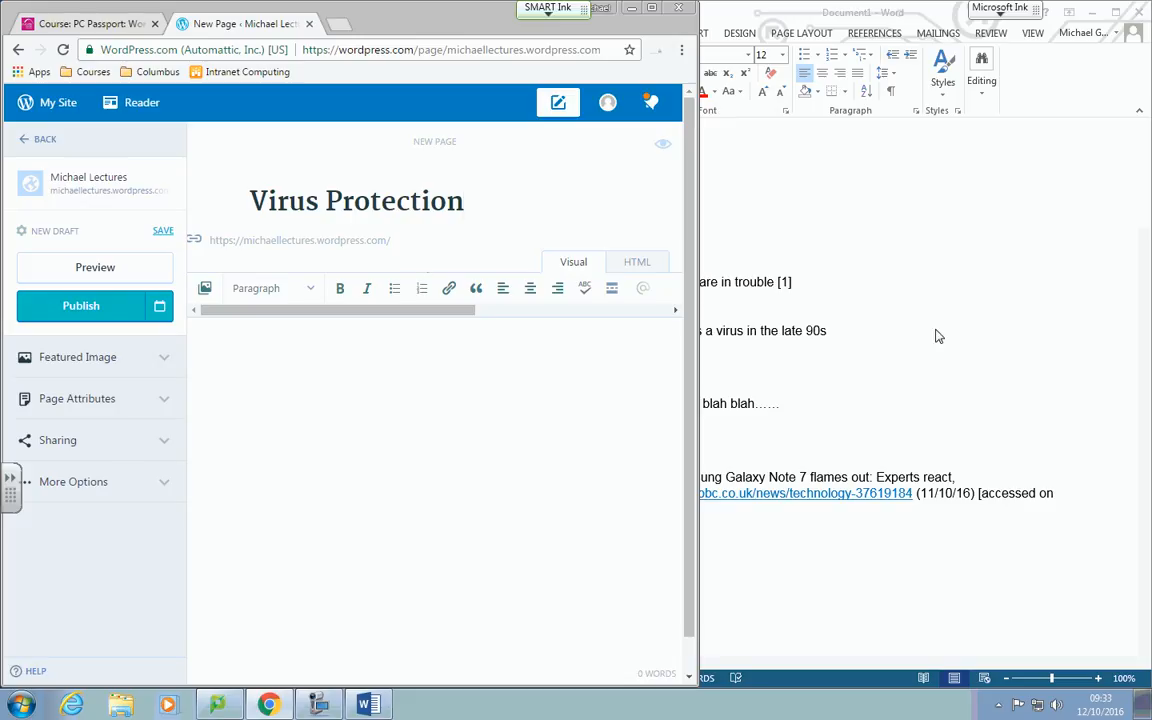
# Copy "Virus Protection is blah blah……" from Word into the Virus Protection page body and publish the page.
pyautogui.hotkey('alt', 'Tab')
pyautogui.click(802, 402)
pyautogui.moveTo(587, 394); pyautogui.dragTo(584, 404)
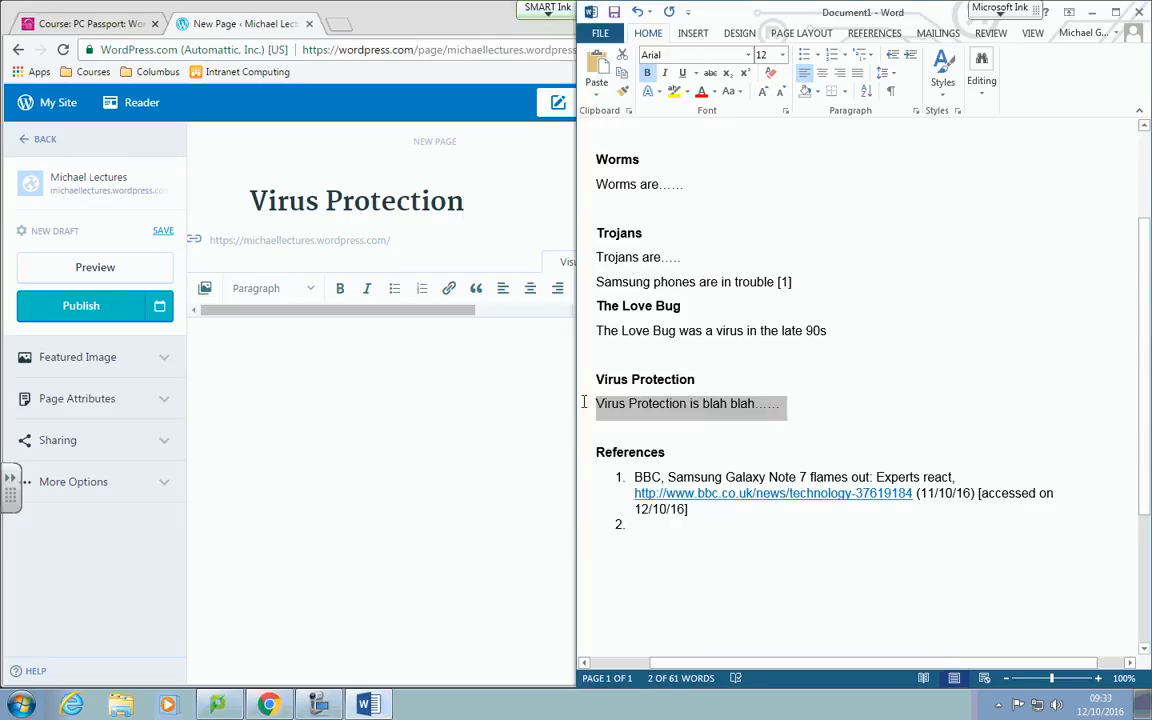
pyautogui.click(260, 369)
pyautogui.hotkey('ctrl', 'v')
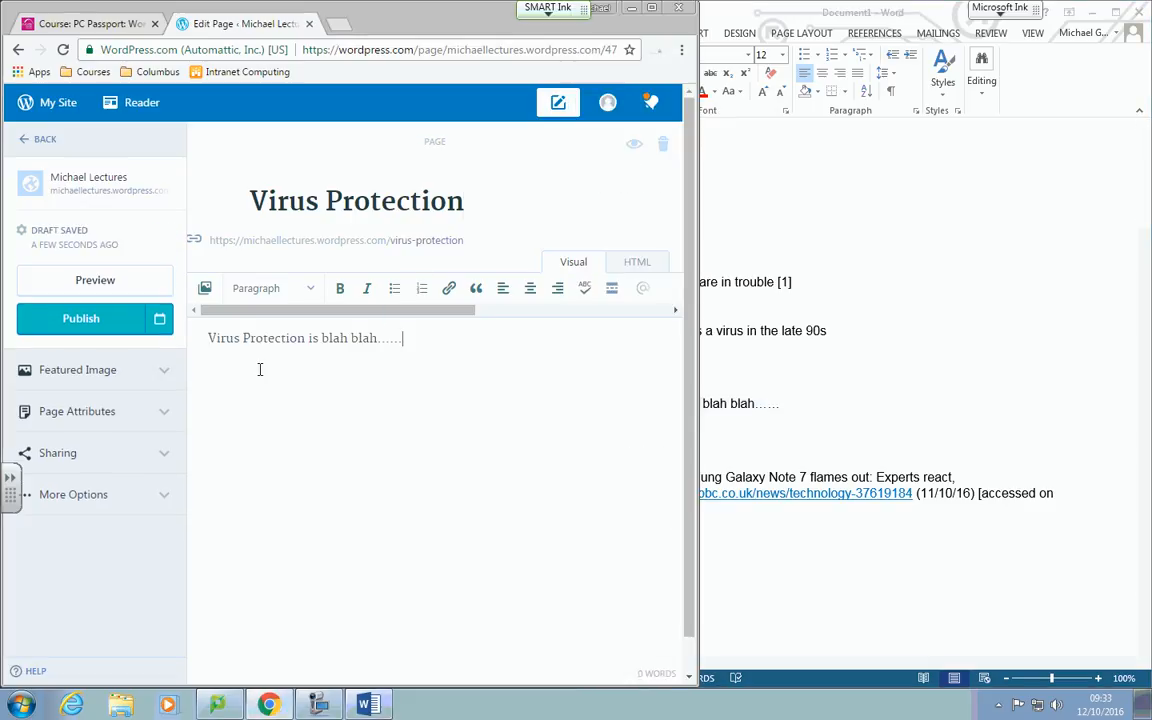
pyautogui.click(103, 314)
# Create a new page and title it "References" with the heading copied from the Word document.
pyautogui.click(1044, 494)
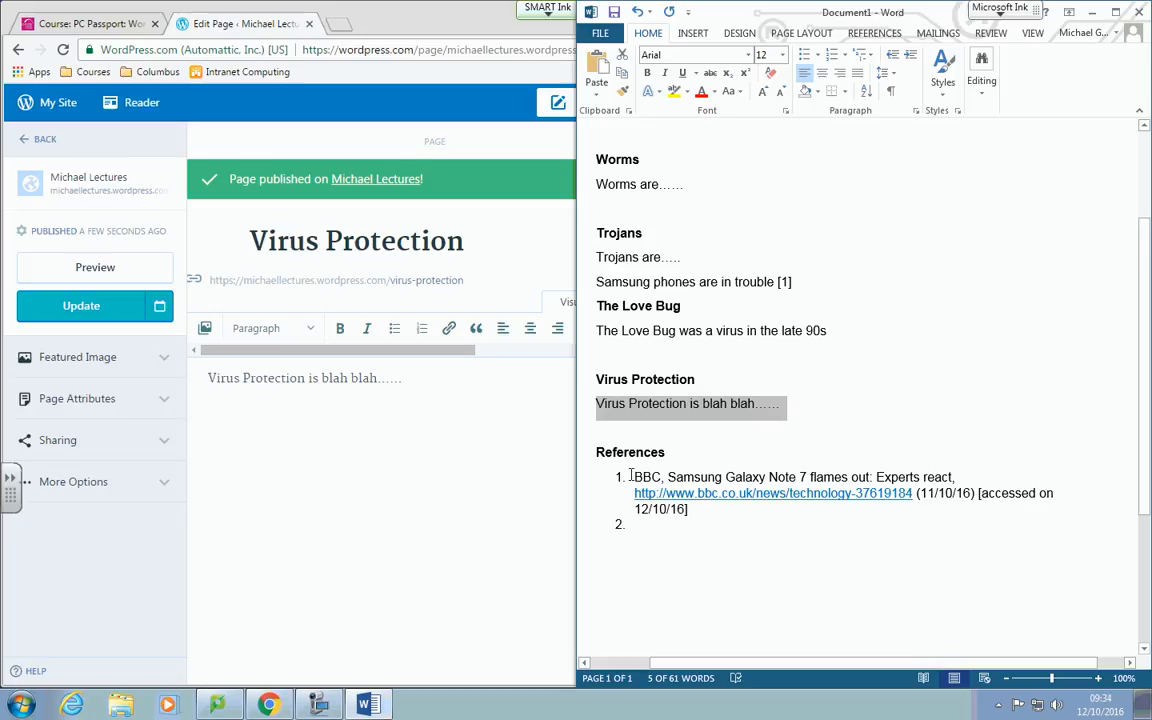
pyautogui.click(38, 139)
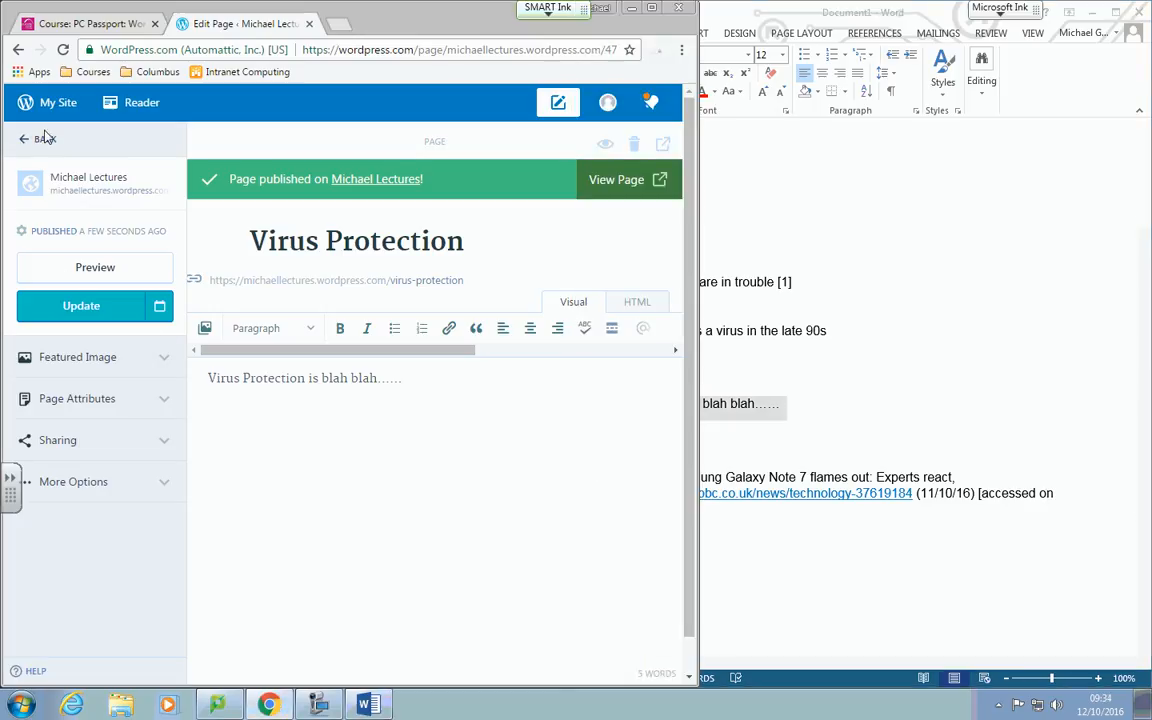
pyautogui.click(150, 338)
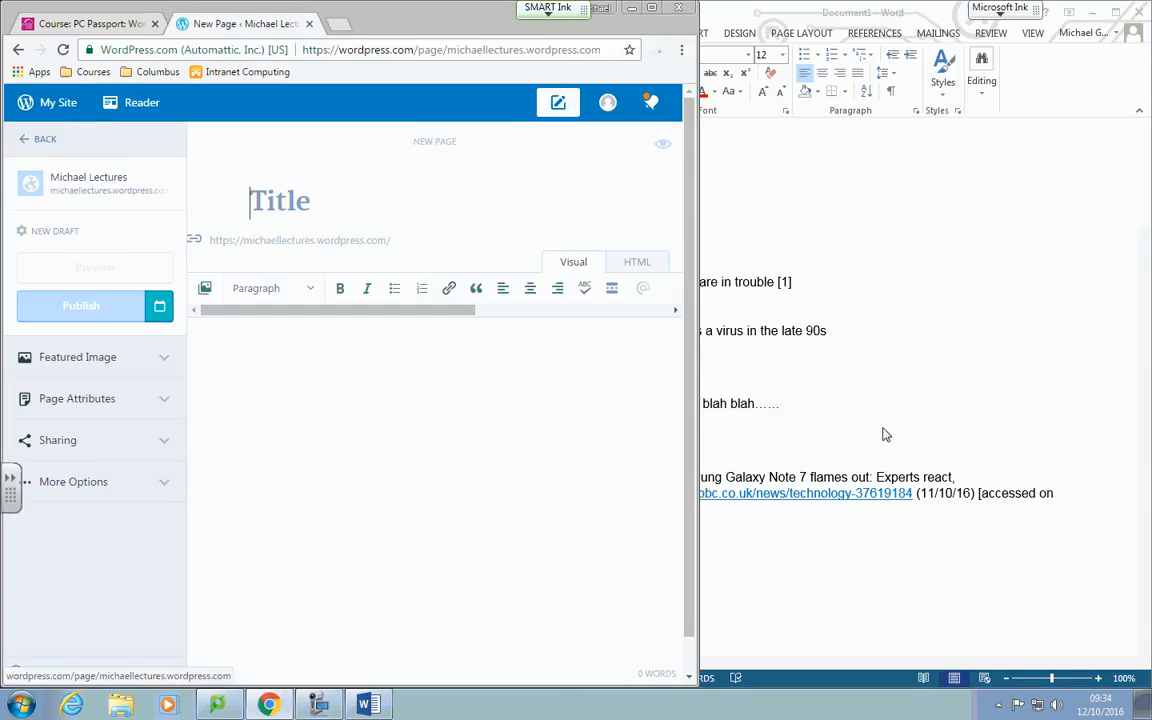
pyautogui.click(995, 446)
pyautogui.click(589, 452)
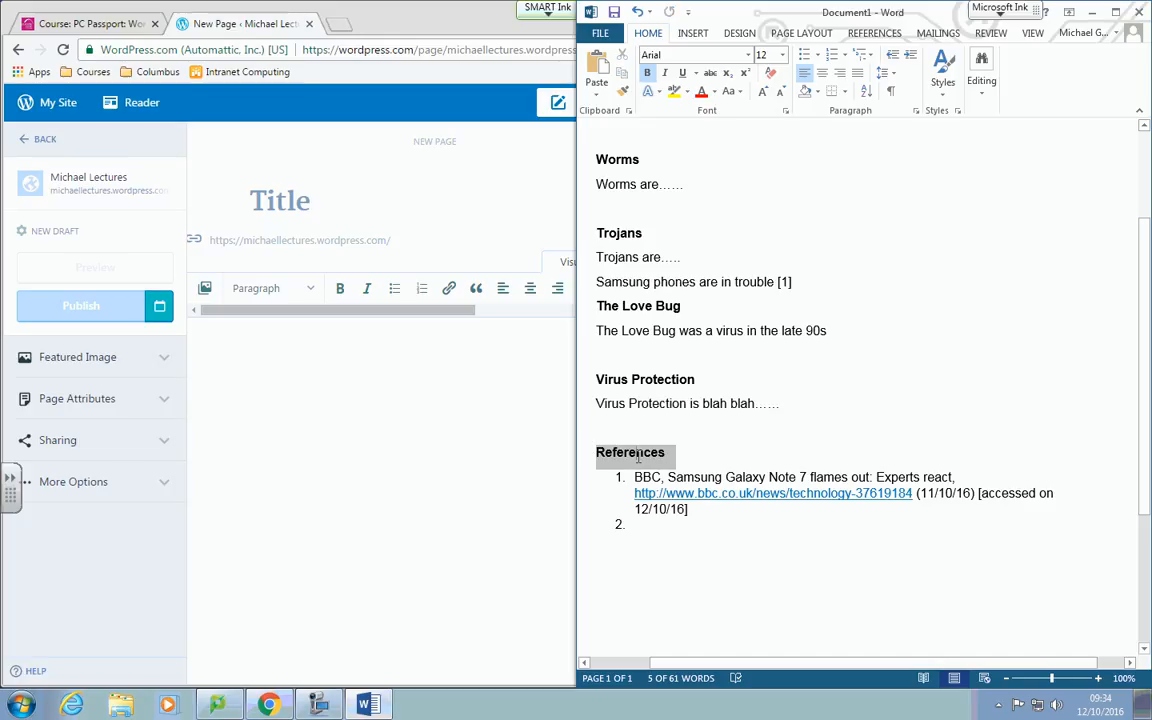
pyautogui.hotkey('ctrl', 'c')
pyautogui.click(289, 211)
pyautogui.hotkey('ctrl', 'v')
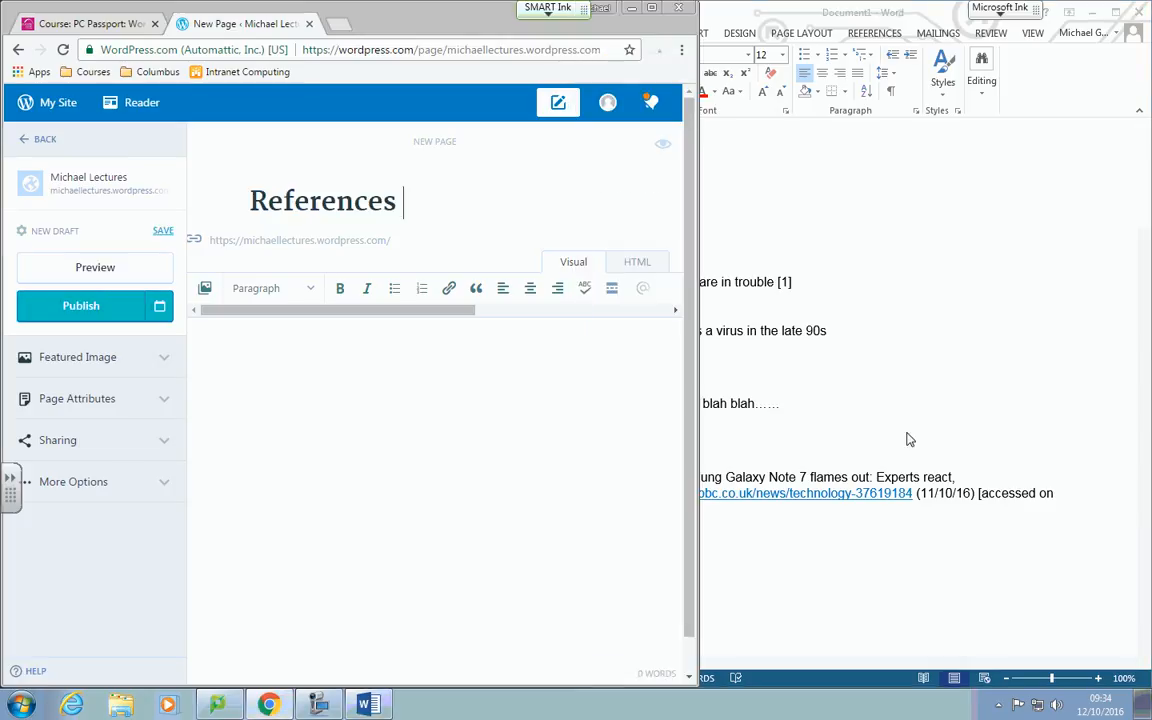
# Copy the numbered BBC Samsung Galaxy Note 7 reference from Word into the References page body and publish the page.
pyautogui.click(900, 446)
pyautogui.moveTo(601, 475); pyautogui.dragTo(702, 514)
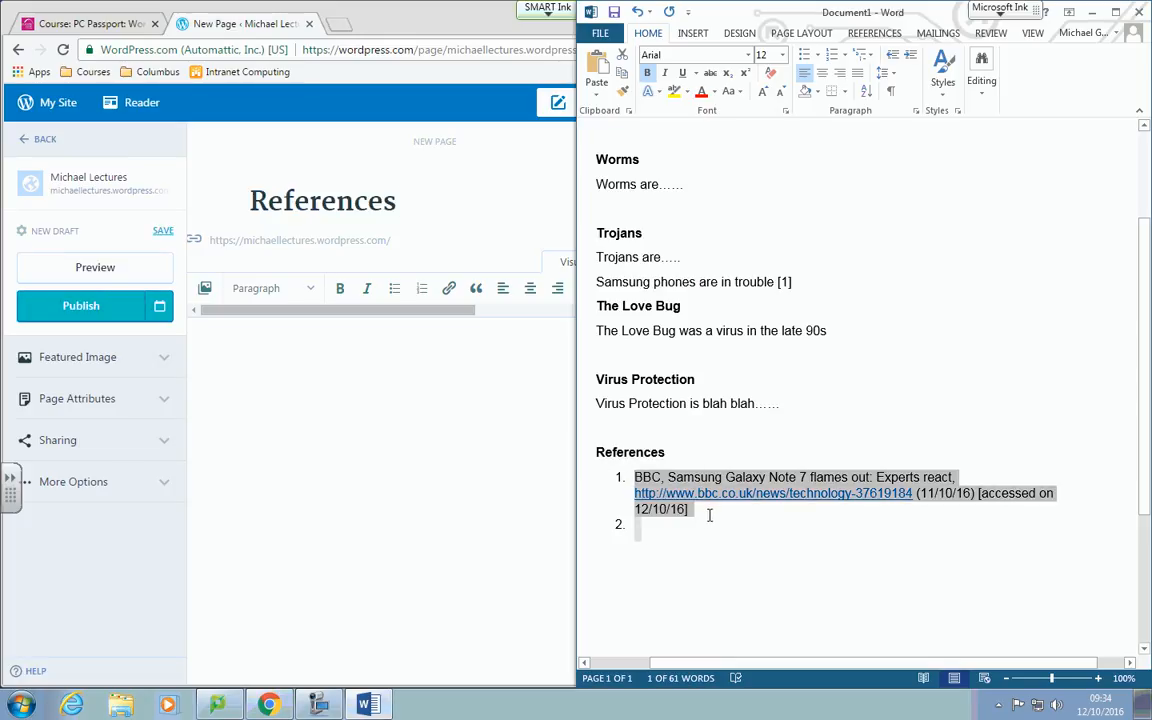
pyautogui.hotkey('ctrl', 'c')
pyautogui.click(360, 491)
pyautogui.hotkey('ctrl', 'v')
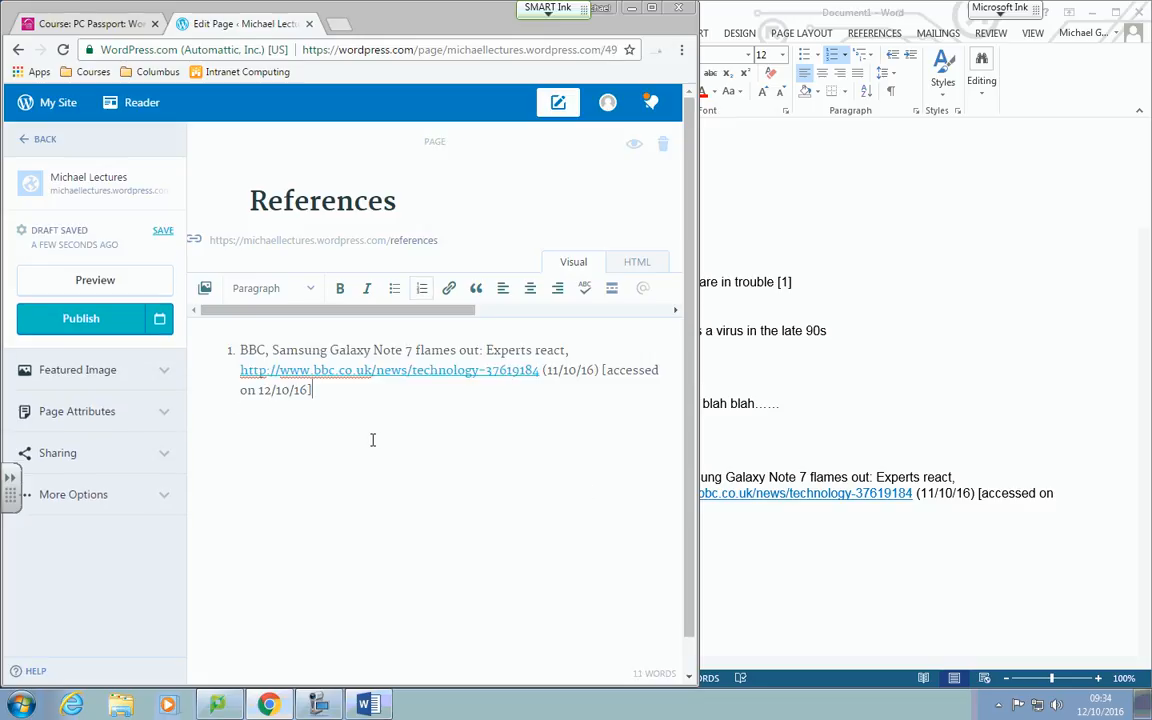
pyautogui.click(60, 319)
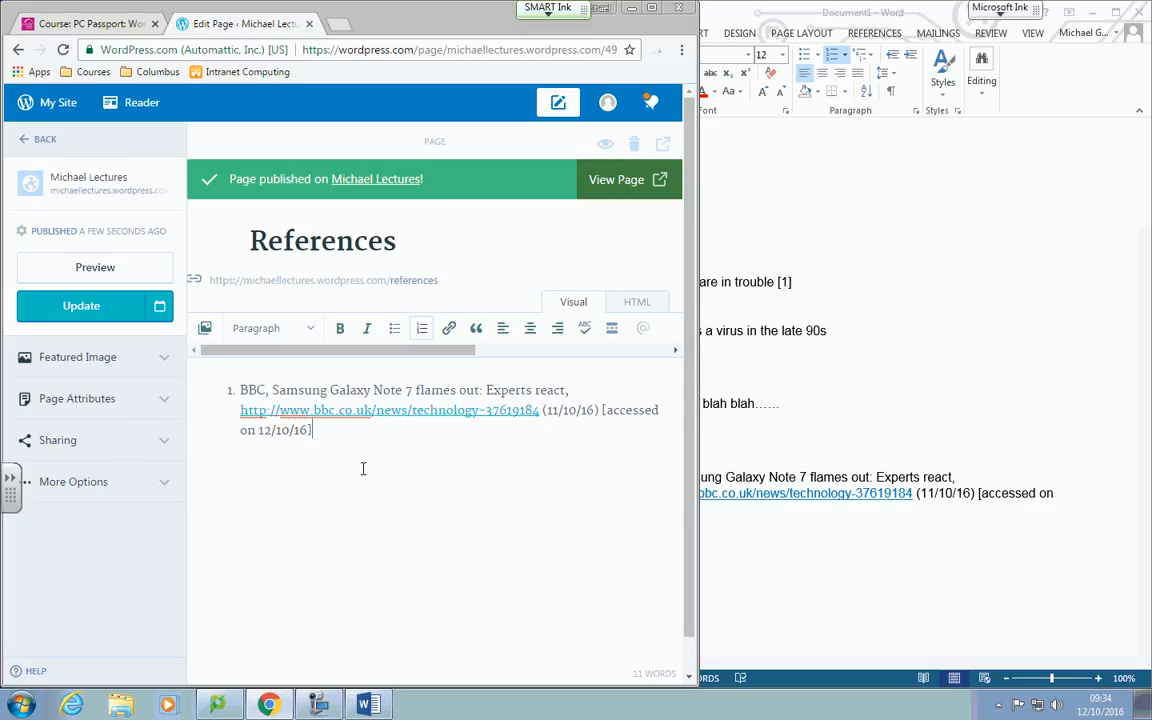
# Open the LO3 Assessment Instructions from the PC Passport course page and read the requirements for Tasks 1 to 3.
pyautogui.click(110, 28)
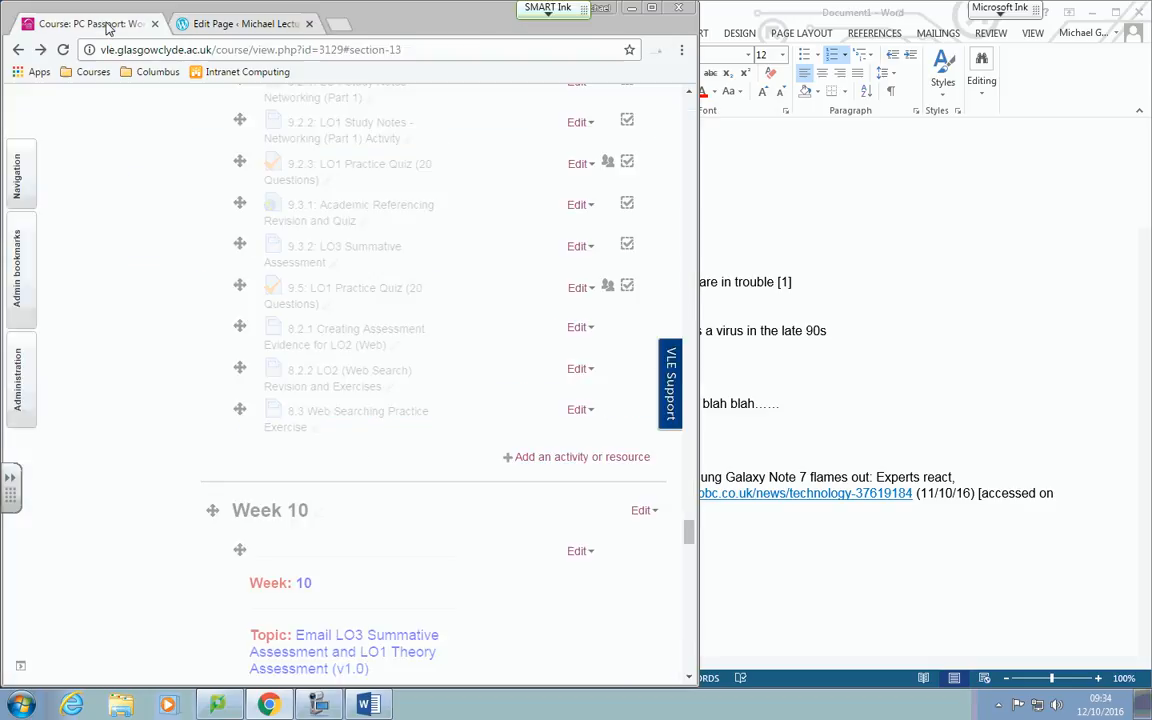
pyautogui.scroll(-10, 378, 505)
pyautogui.scroll(-15, 378, 510)
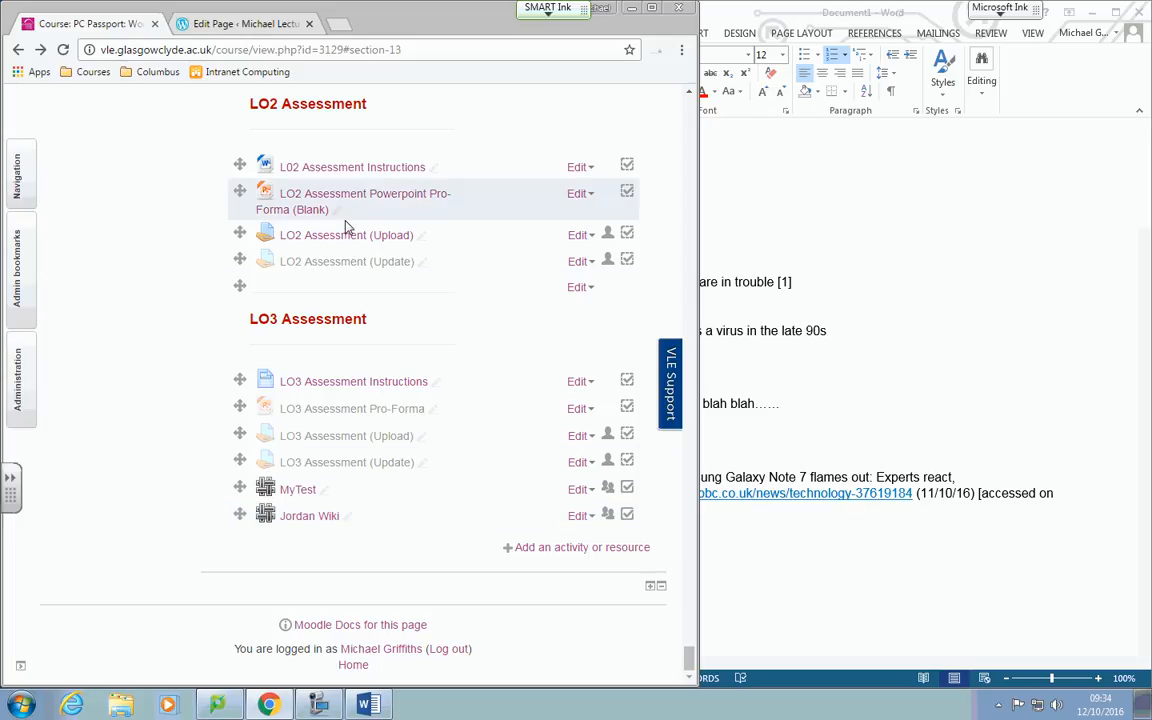
pyautogui.scroll(3, 350, 300)
pyautogui.scroll(-2, 340, 440)
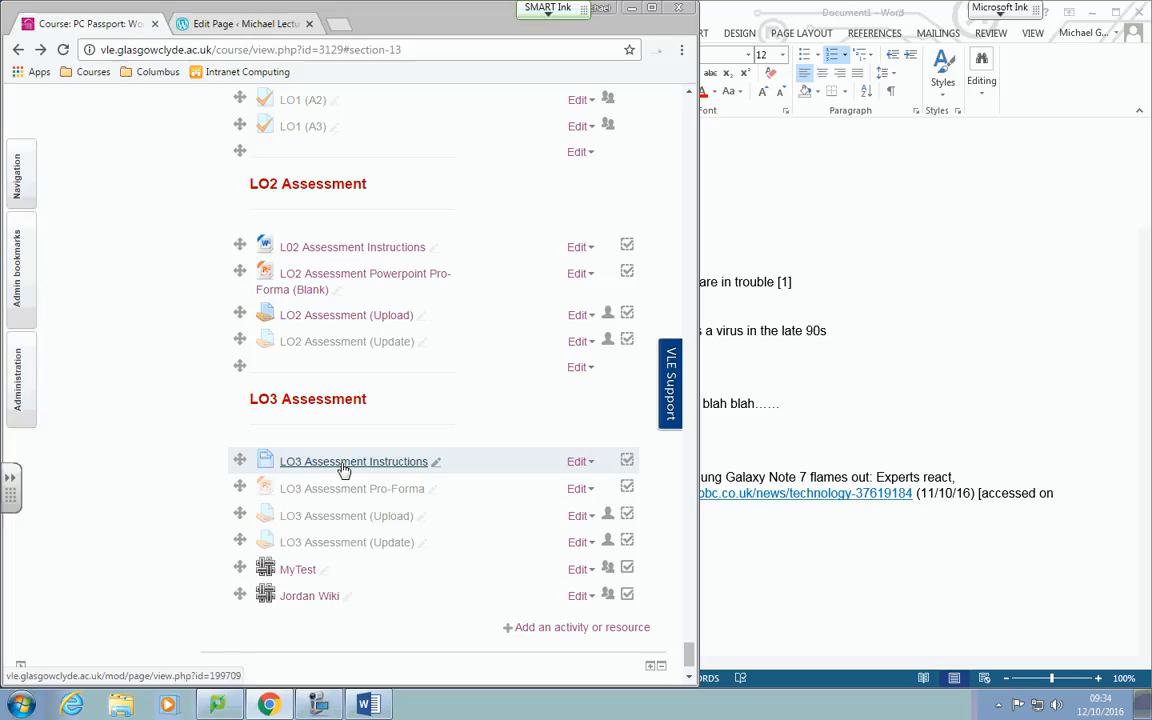
pyautogui.click(350, 467)
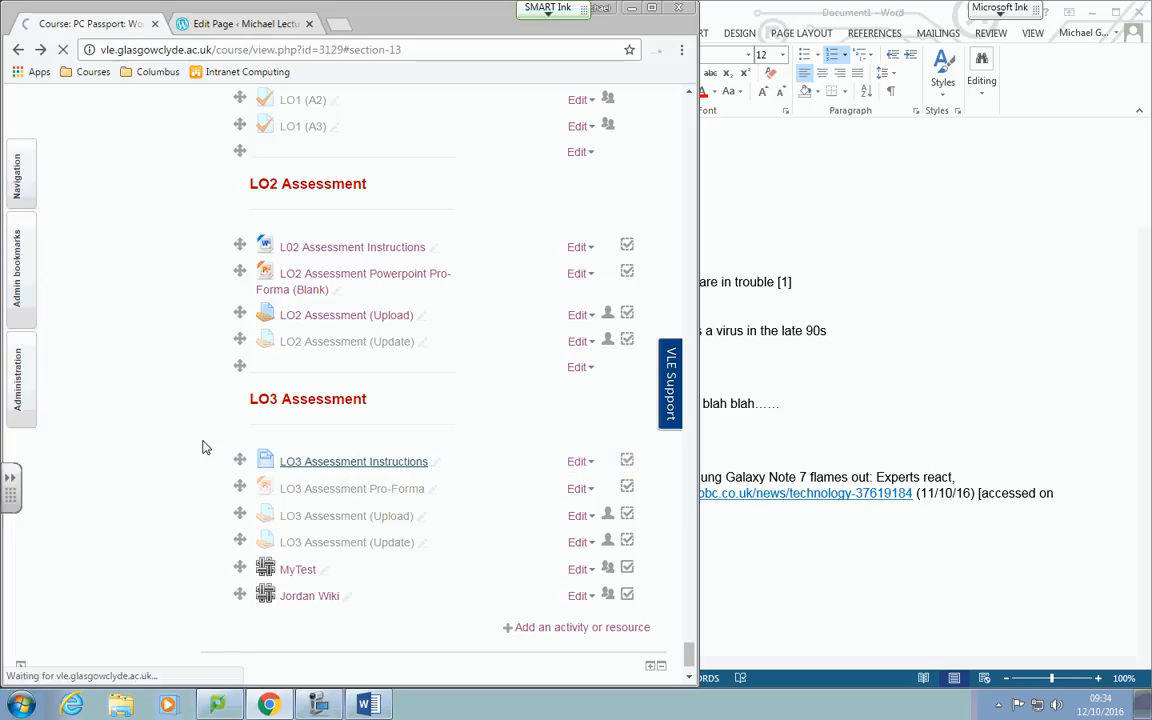
pyautogui.scroll(-5, 287, 490)
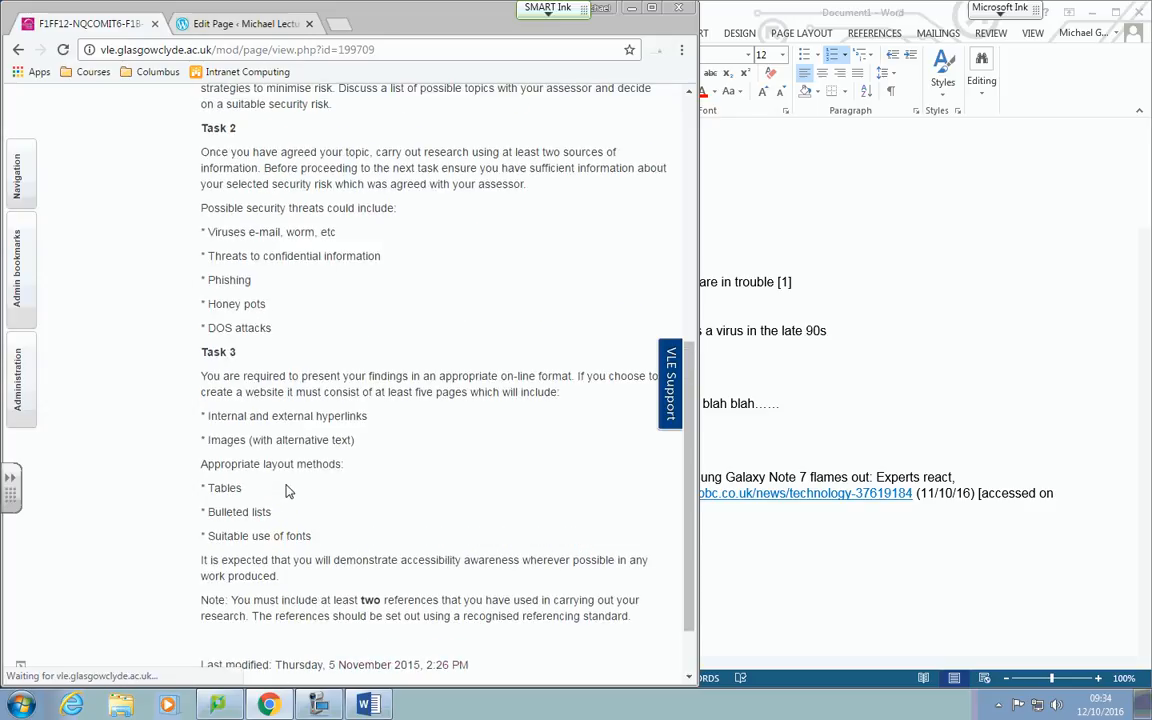
pyautogui.scroll(3, 287, 490)
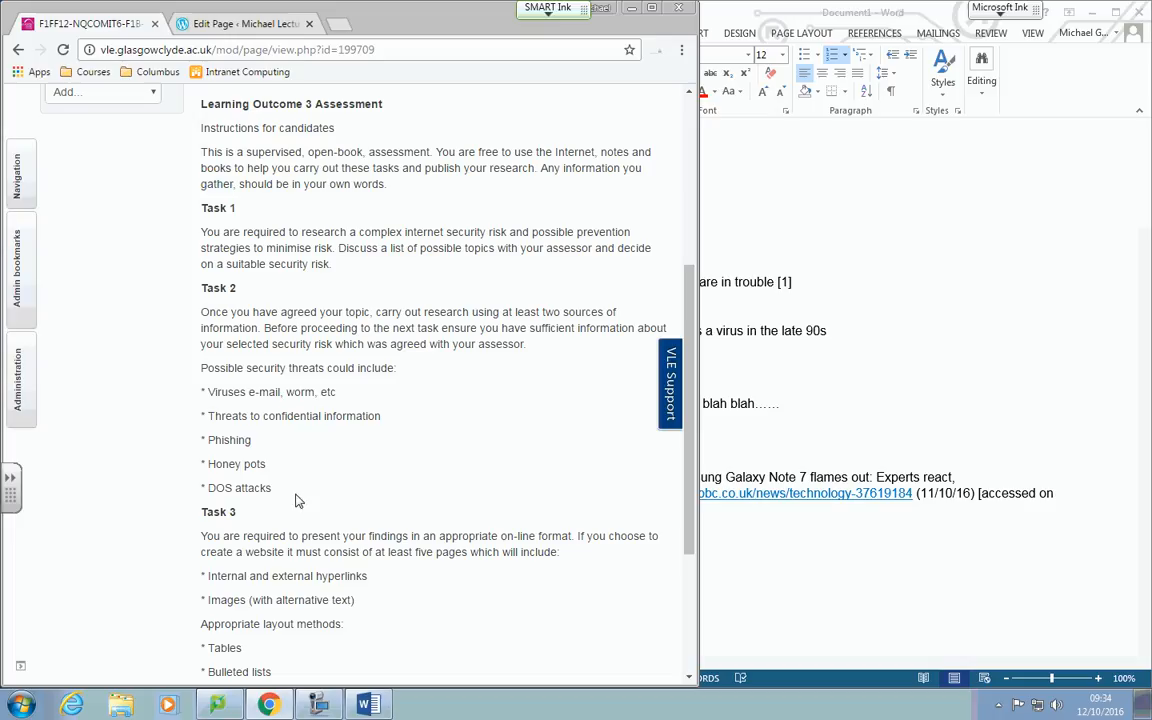
# Open The Love Bug page for editing and add the line "Here is a link to some information on it." below its text.
pyautogui.scroll(-5, 296, 500)
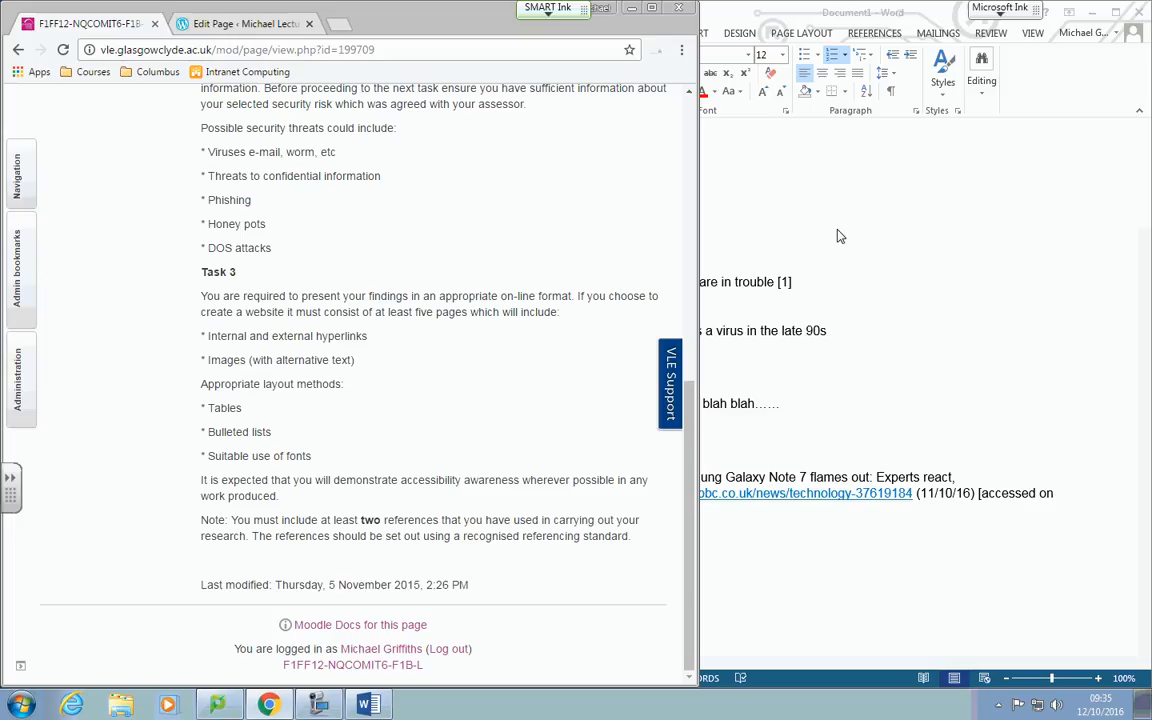
pyautogui.click(214, 26)
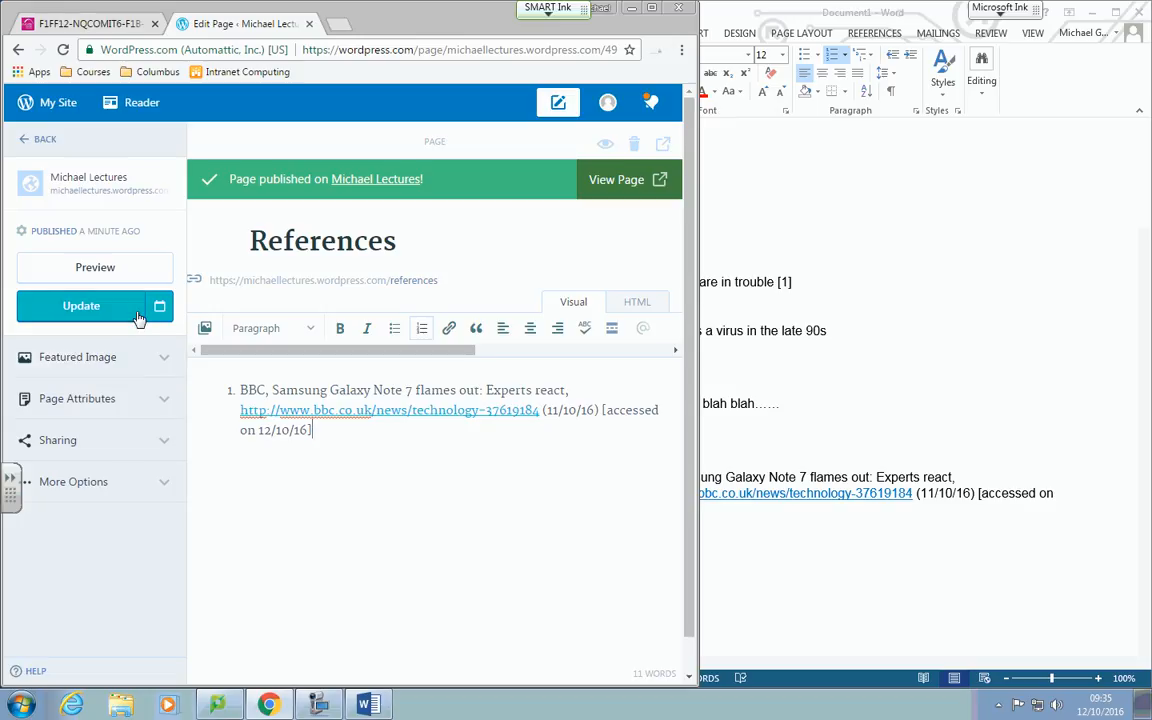
pyautogui.click(36, 139)
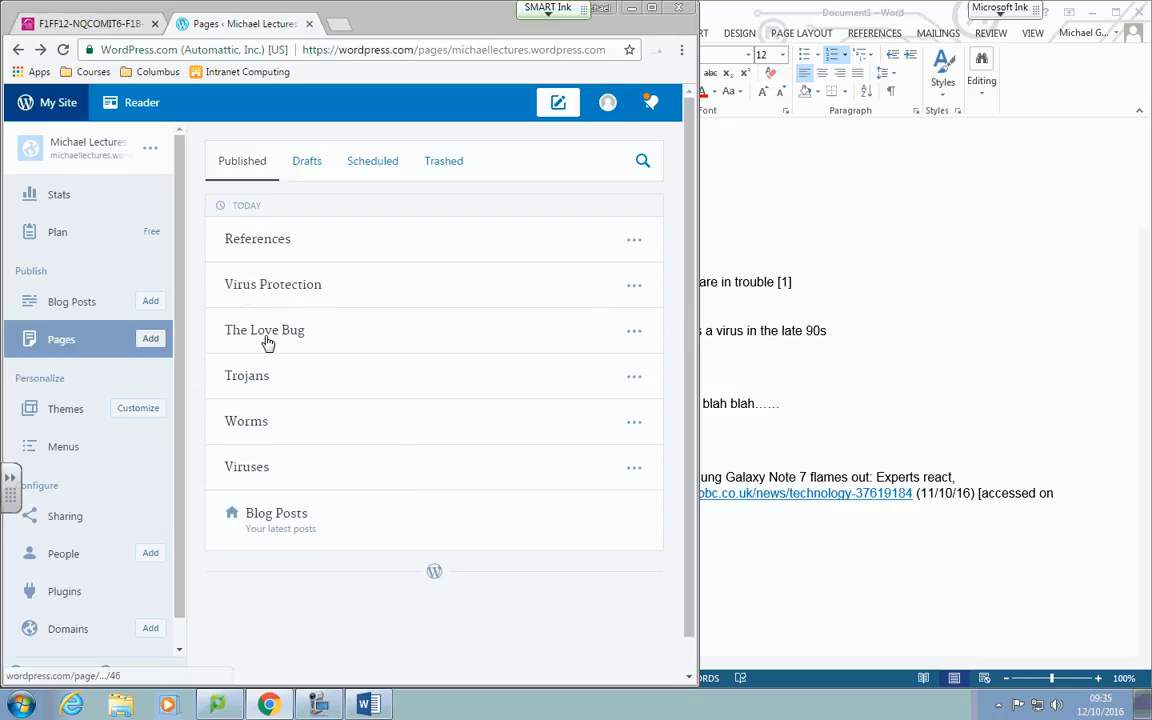
pyautogui.click(636, 333)
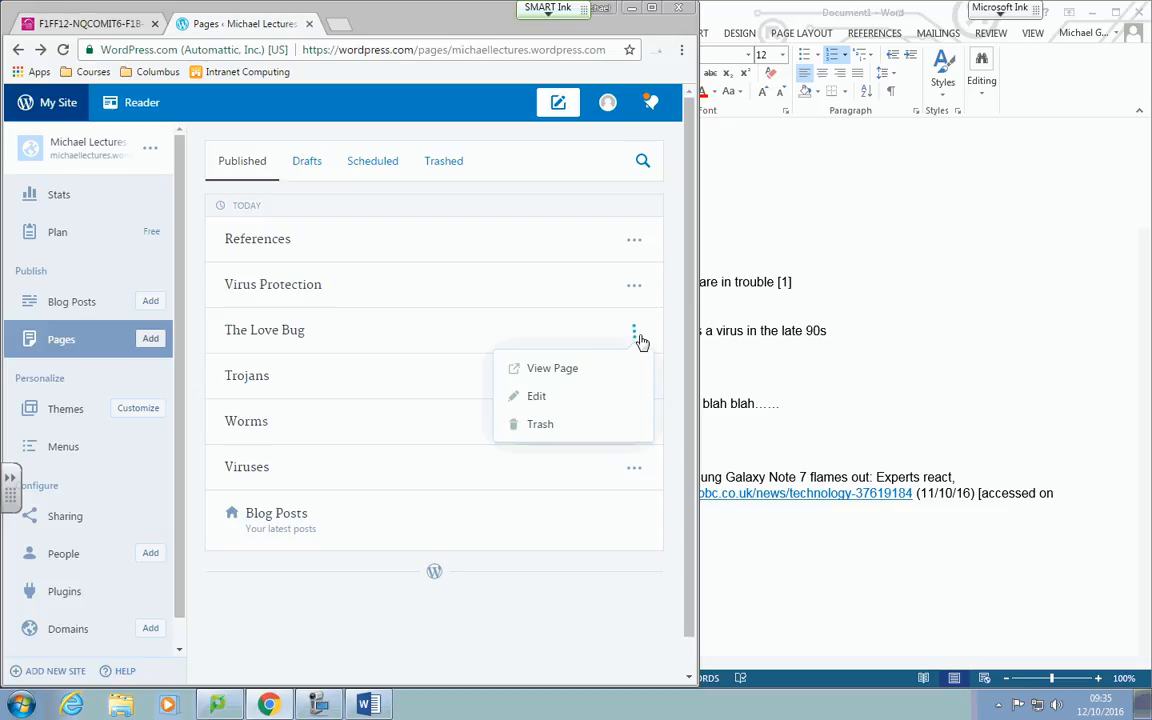
pyautogui.click(540, 398)
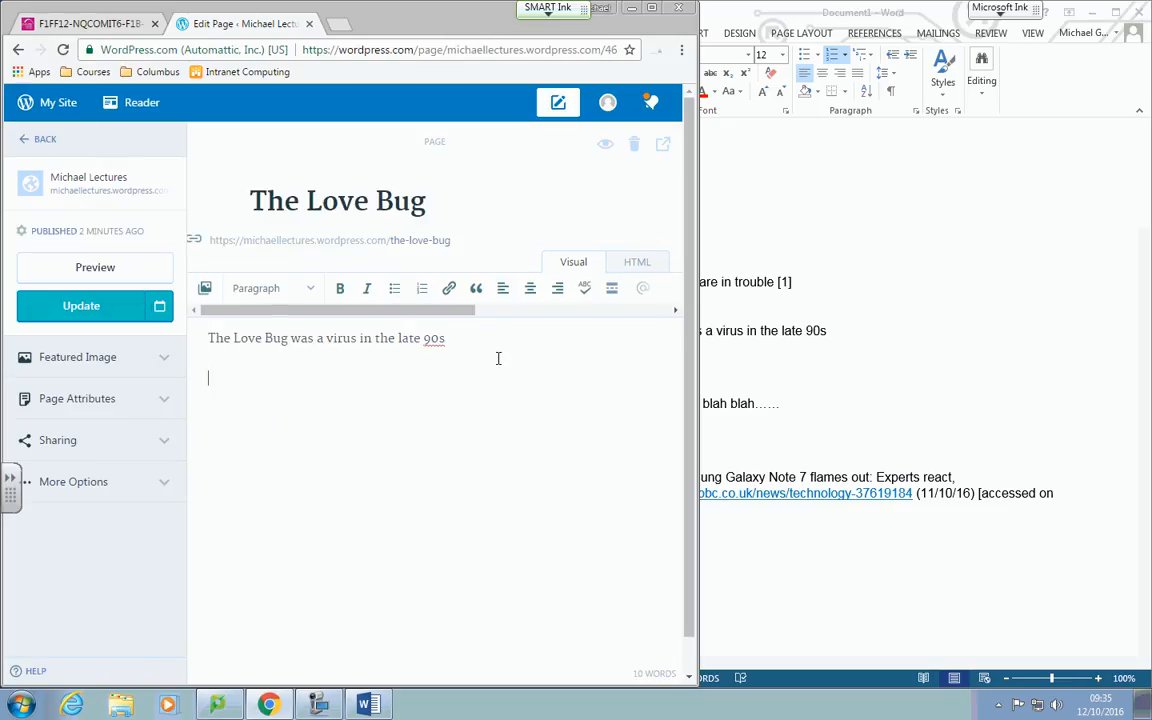
pyautogui.write('Here is a link to some infor')
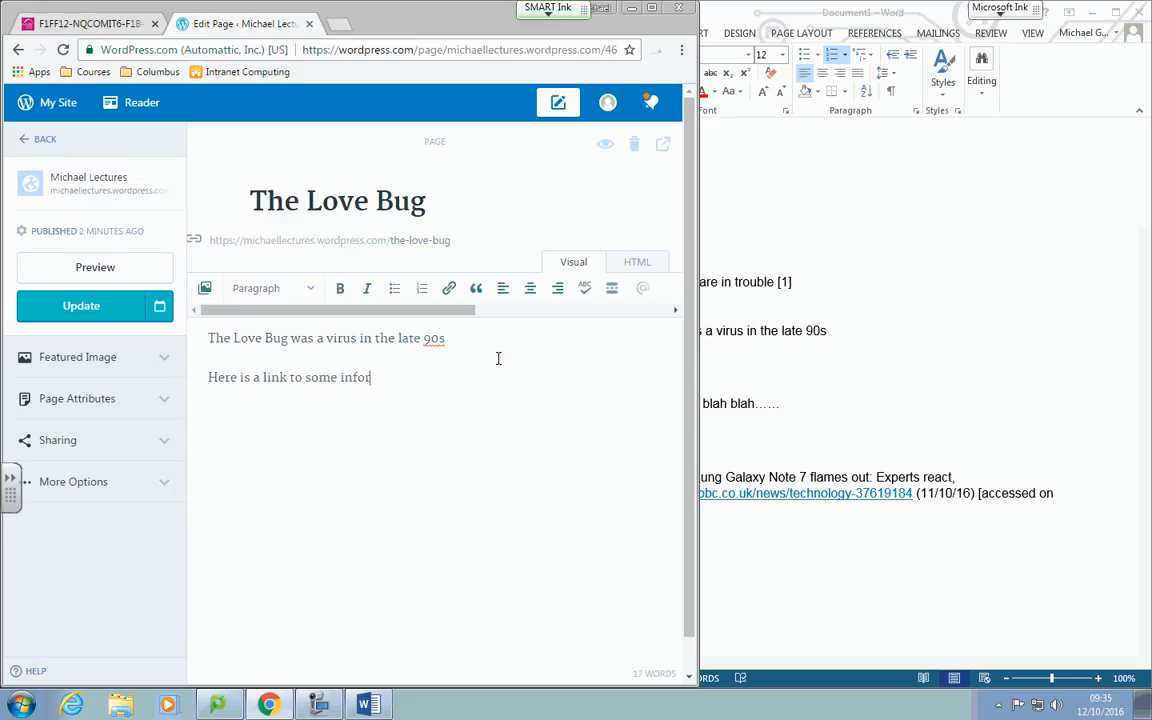
pyautogui.write('mation on it.')
# Search the web for "the love bug virus" in a new browser tab and copy the address of the Wikipedia ILOVEYOU article.
pyautogui.click(338, 24)
pyautogui.click(278, 321)
pyautogui.write('t')
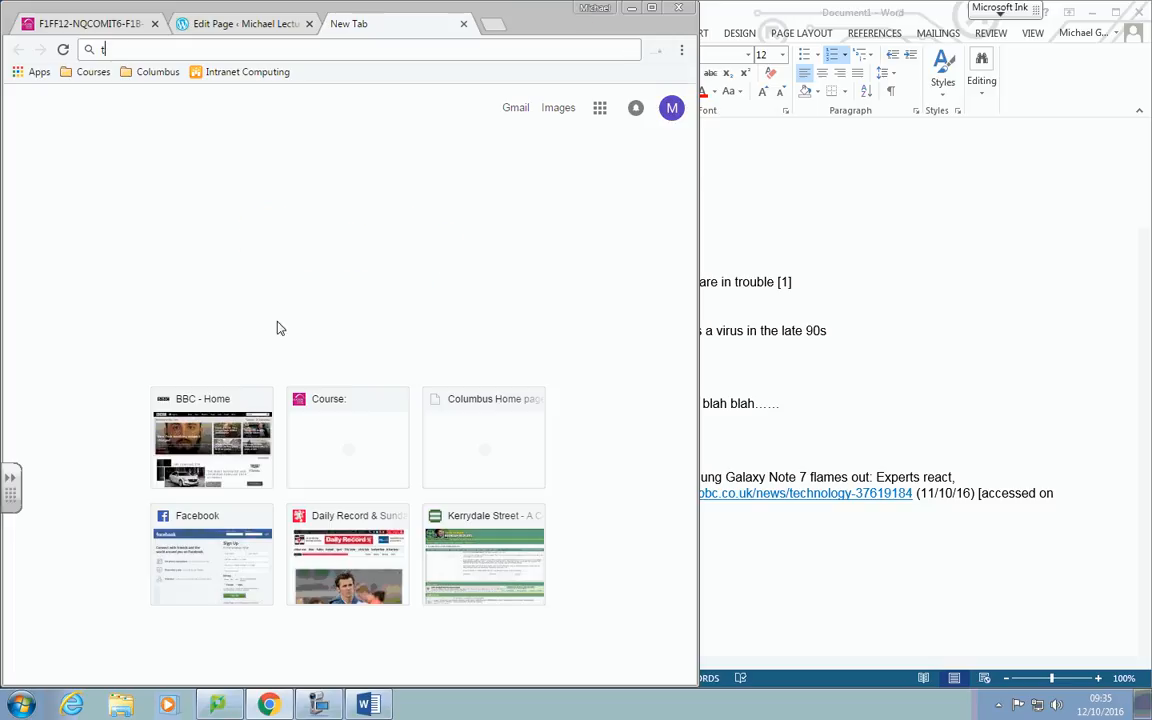
pyautogui.write('he love bug vi')
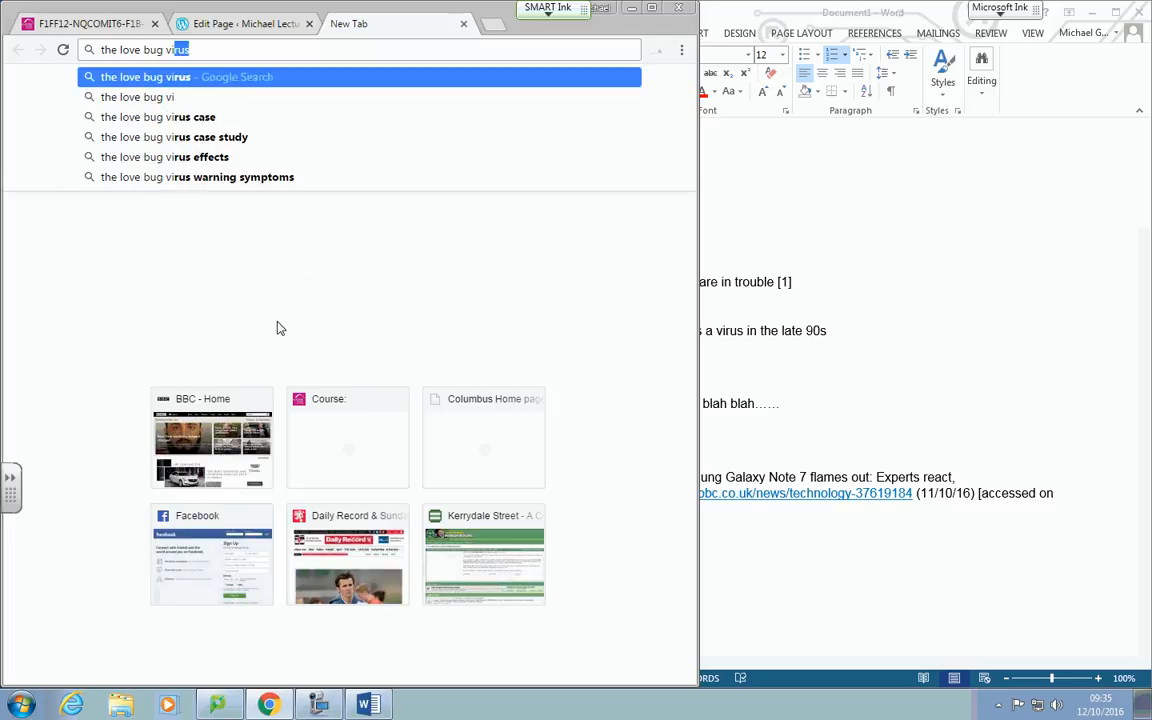
pyautogui.press('Return')
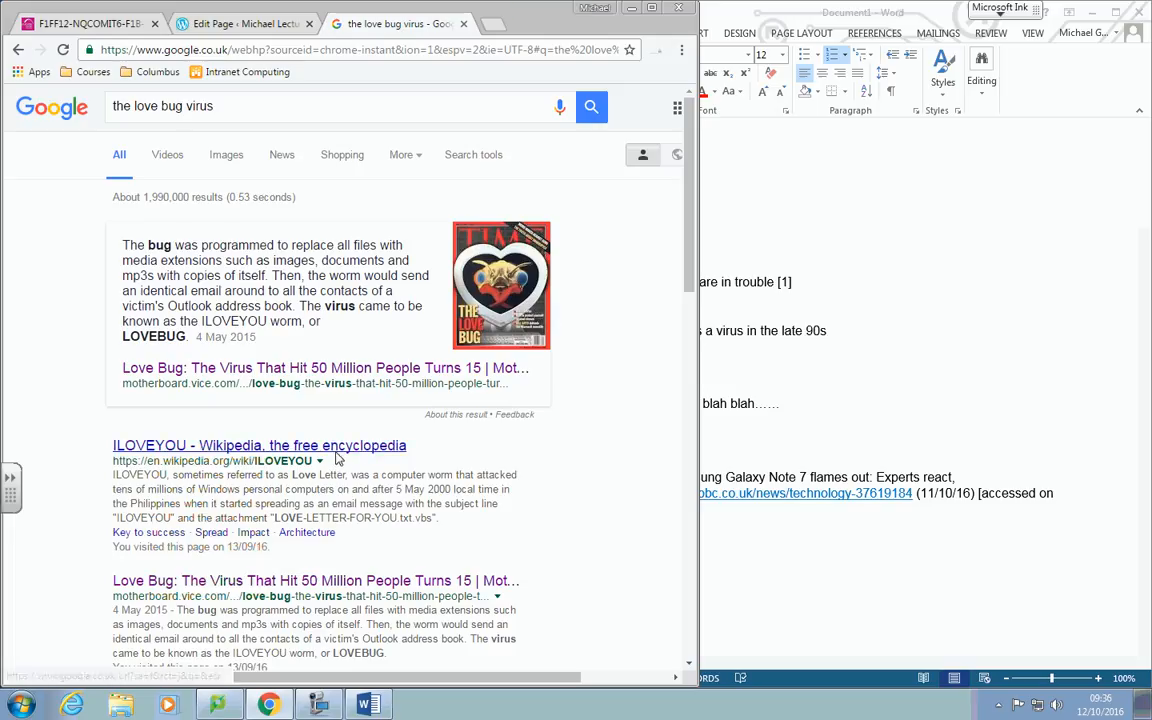
pyautogui.click(365, 448)
pyautogui.click(184, 52)
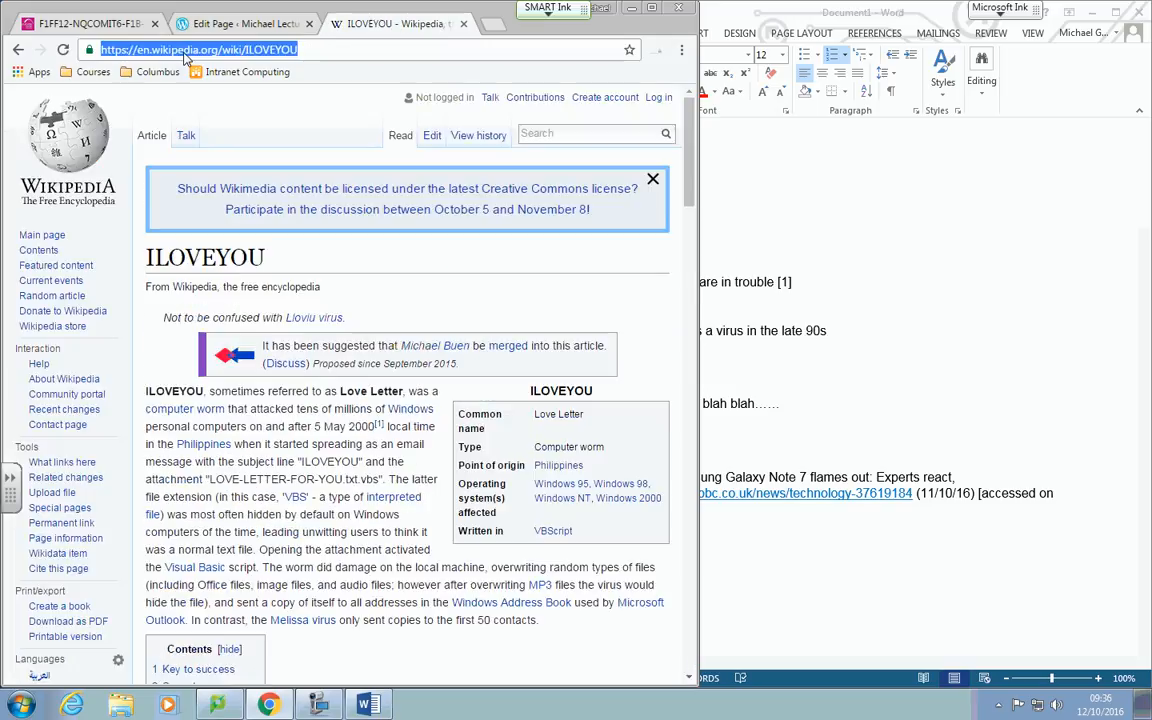
pyautogui.rightClick(176, 54)
pyautogui.click(255, 120)
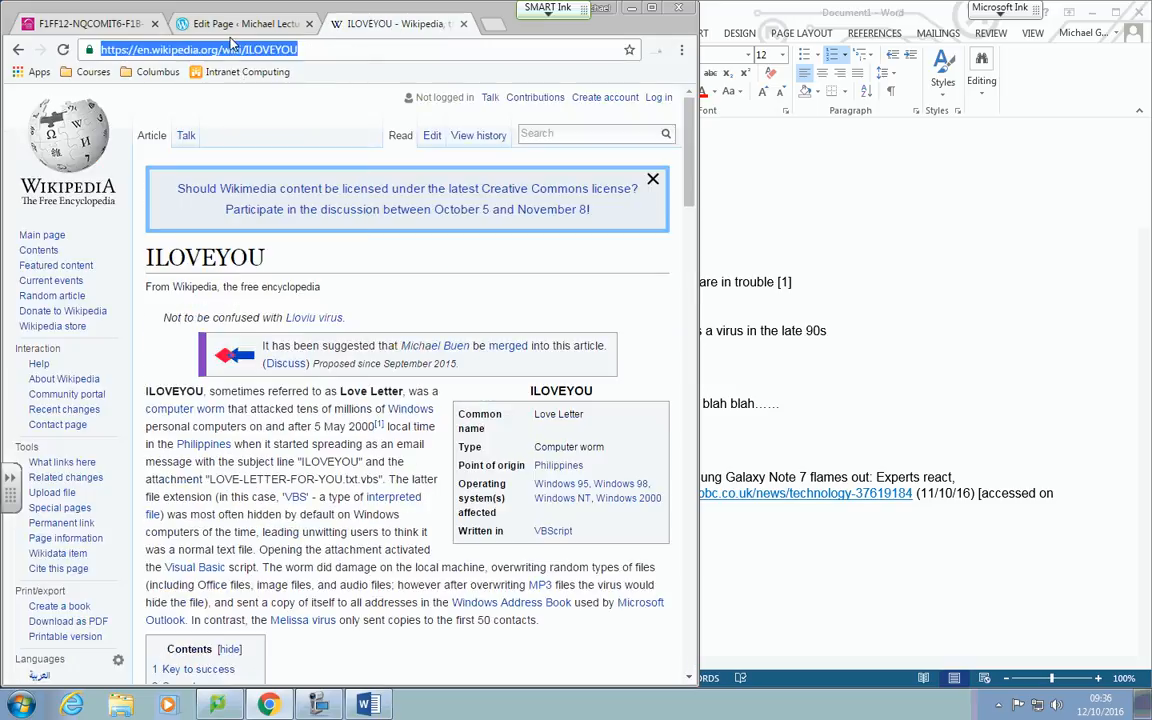
pyautogui.click(212, 23)
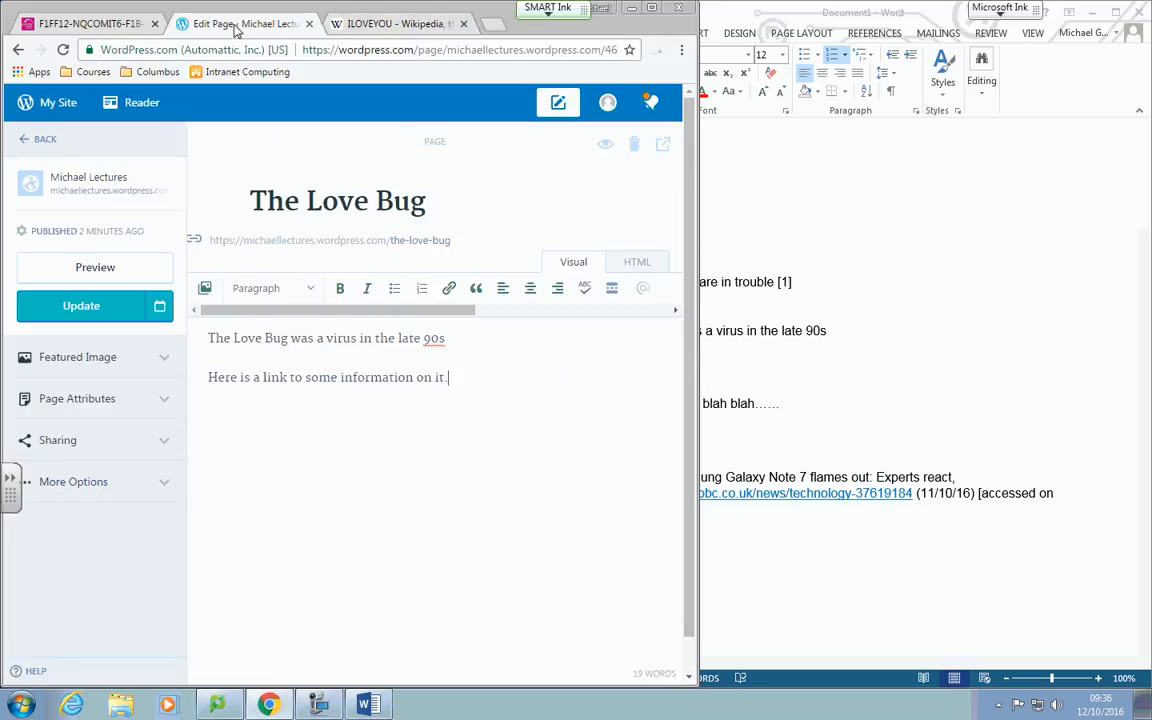
pyautogui.doubleClick(216, 377)
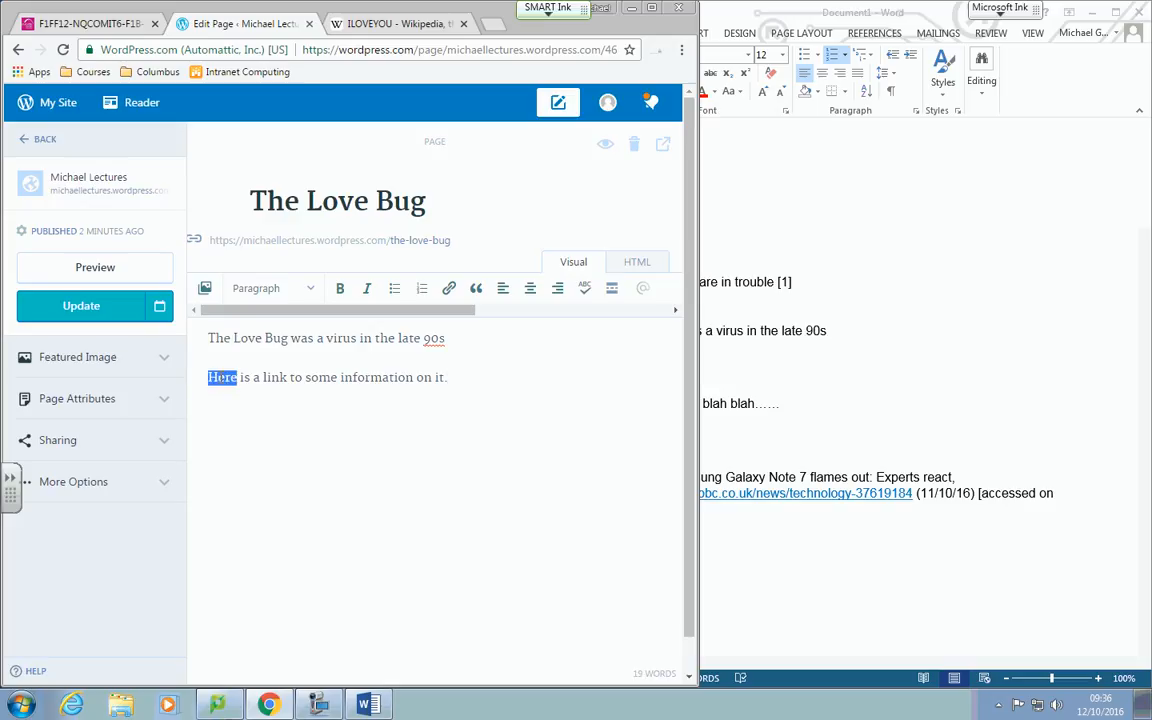
pyautogui.click(450, 289)
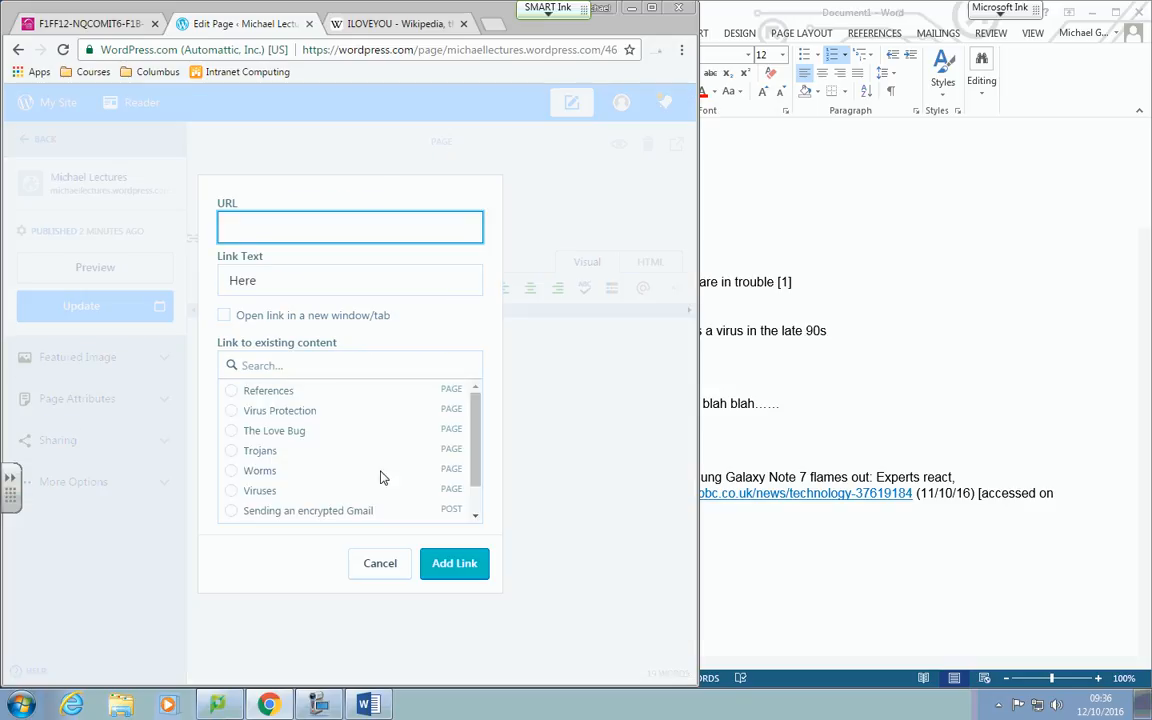
pyautogui.hotkey('ctrl', 'v')
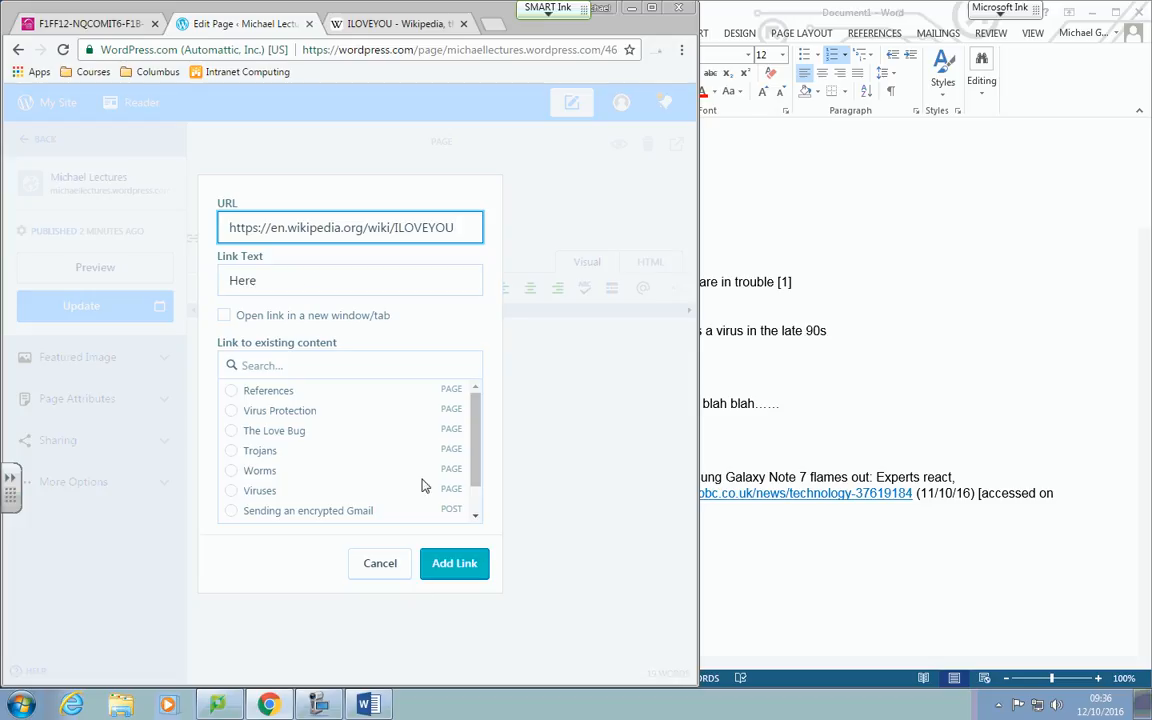
pyautogui.click(452, 580)
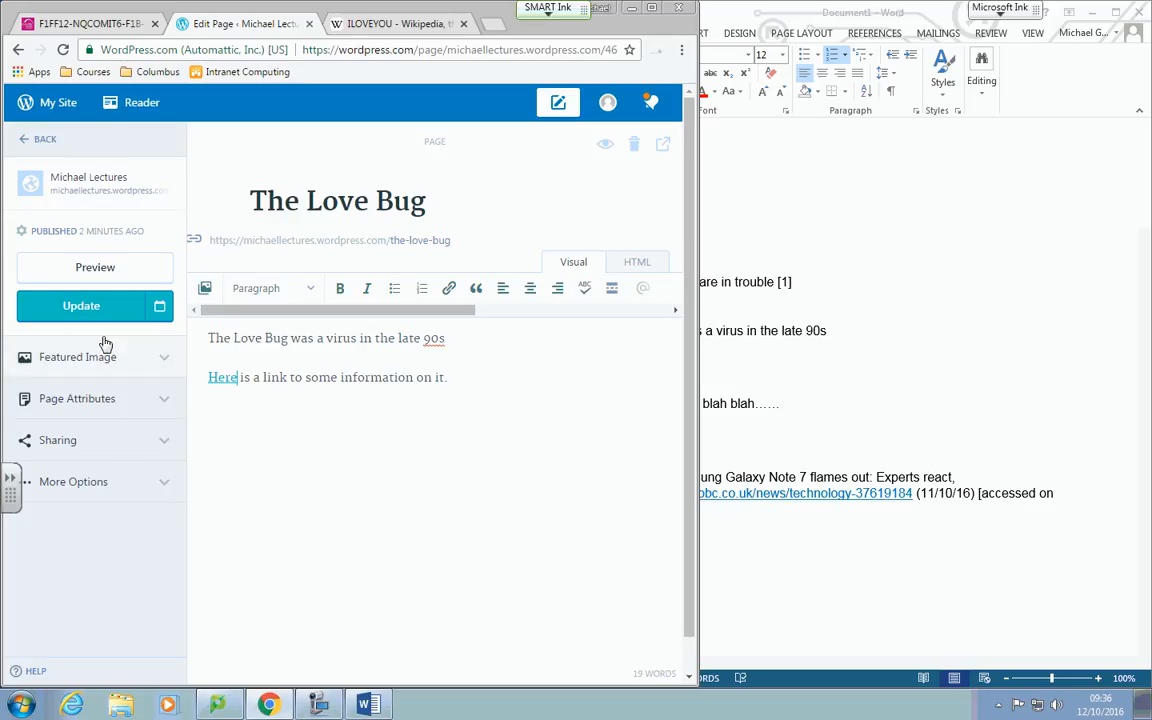
pyautogui.click(84, 308)
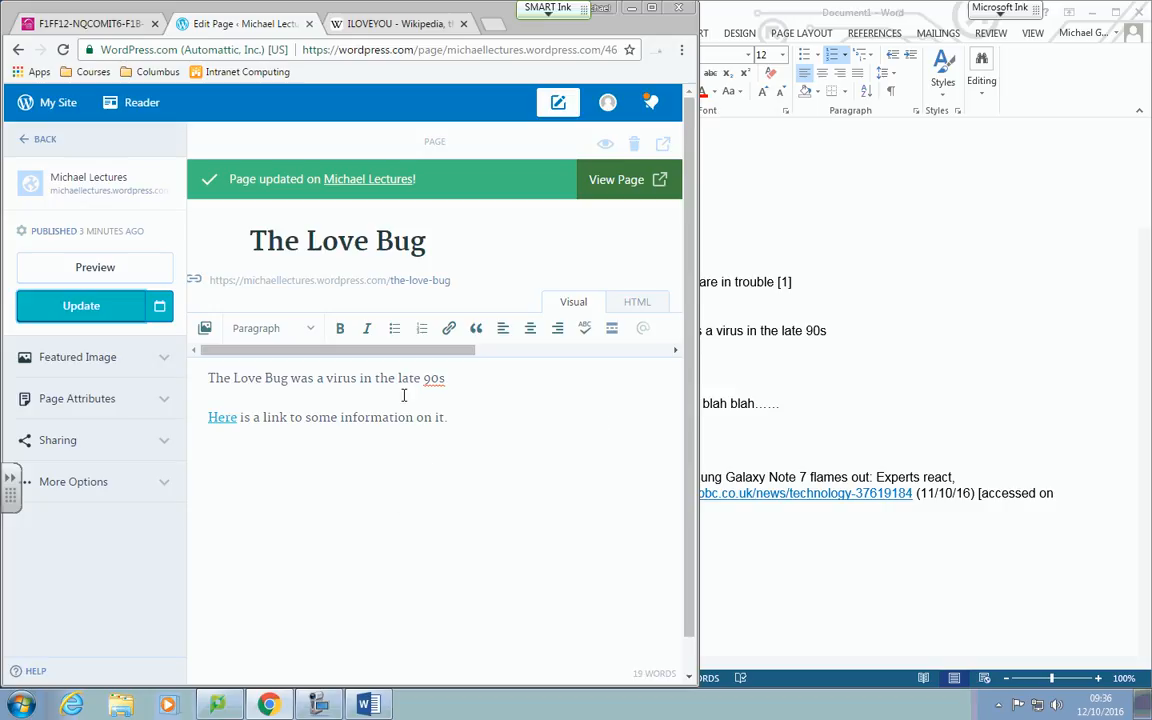
pyautogui.click(466, 421)
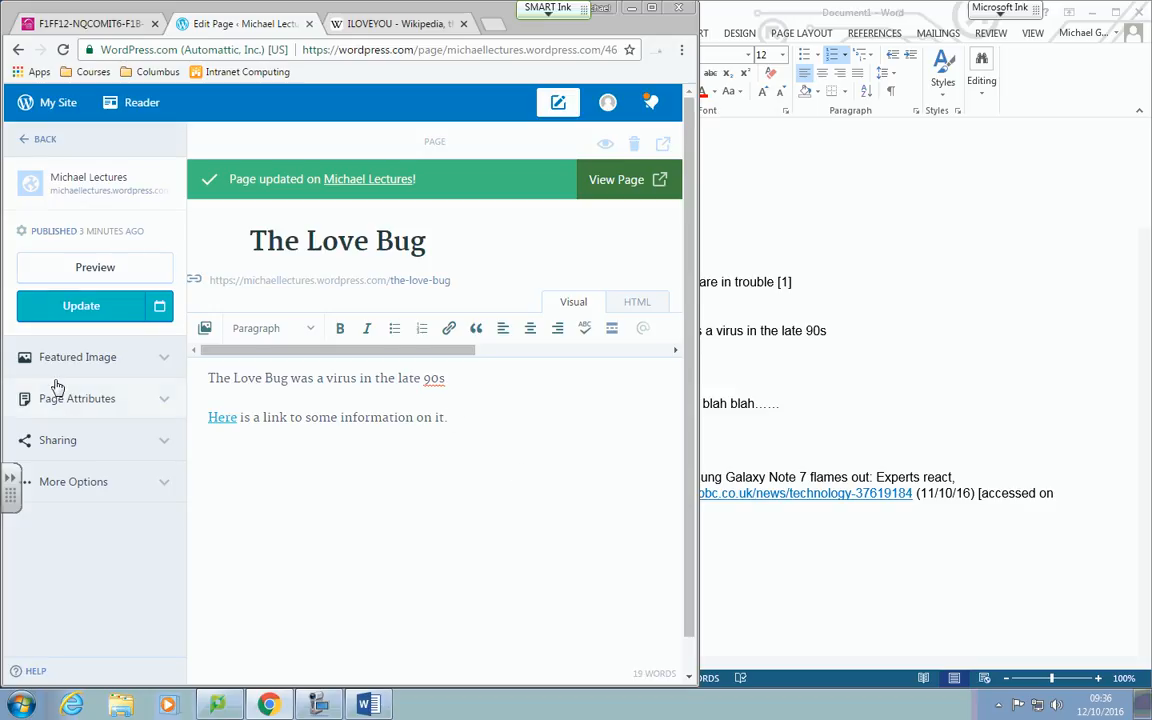
# Open the Virus Protection page and add "Some of the big companies are:" followed by McAfee, AVG and Norton on separate lines.
pyautogui.click(38, 140)
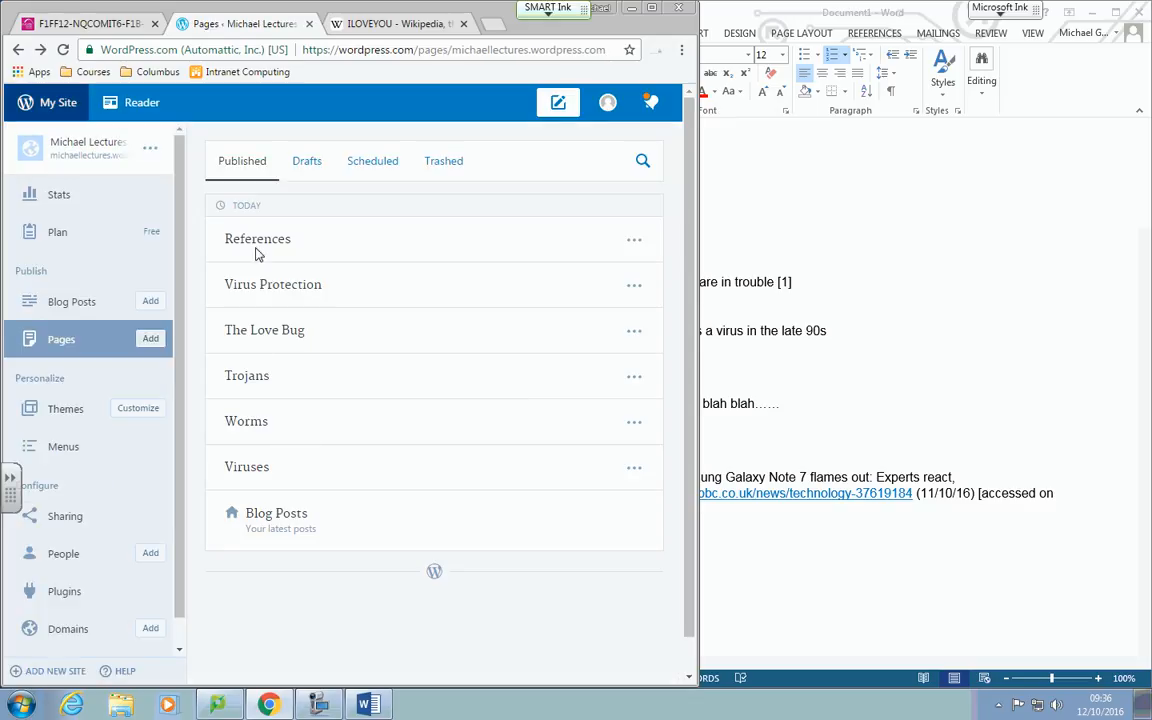
pyautogui.click(268, 287)
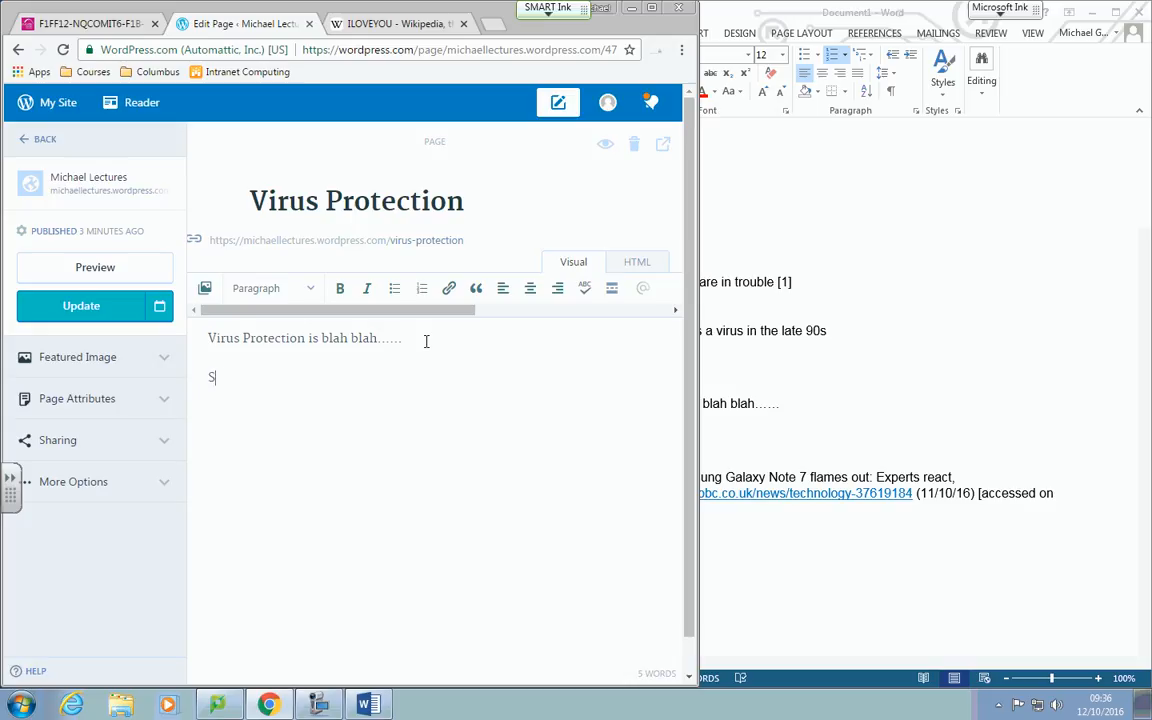
pyautogui.write('ome of the big')
pyautogui.write(' coma')
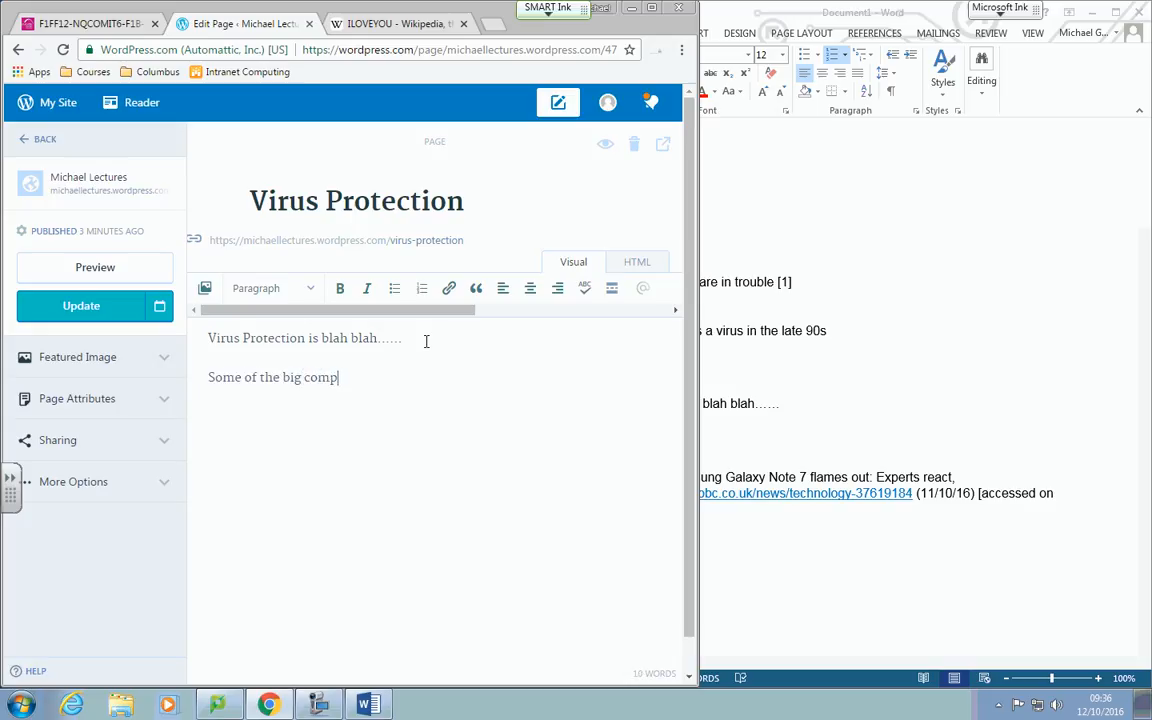
pyautogui.write('anies')
pyautogui.write('fee')
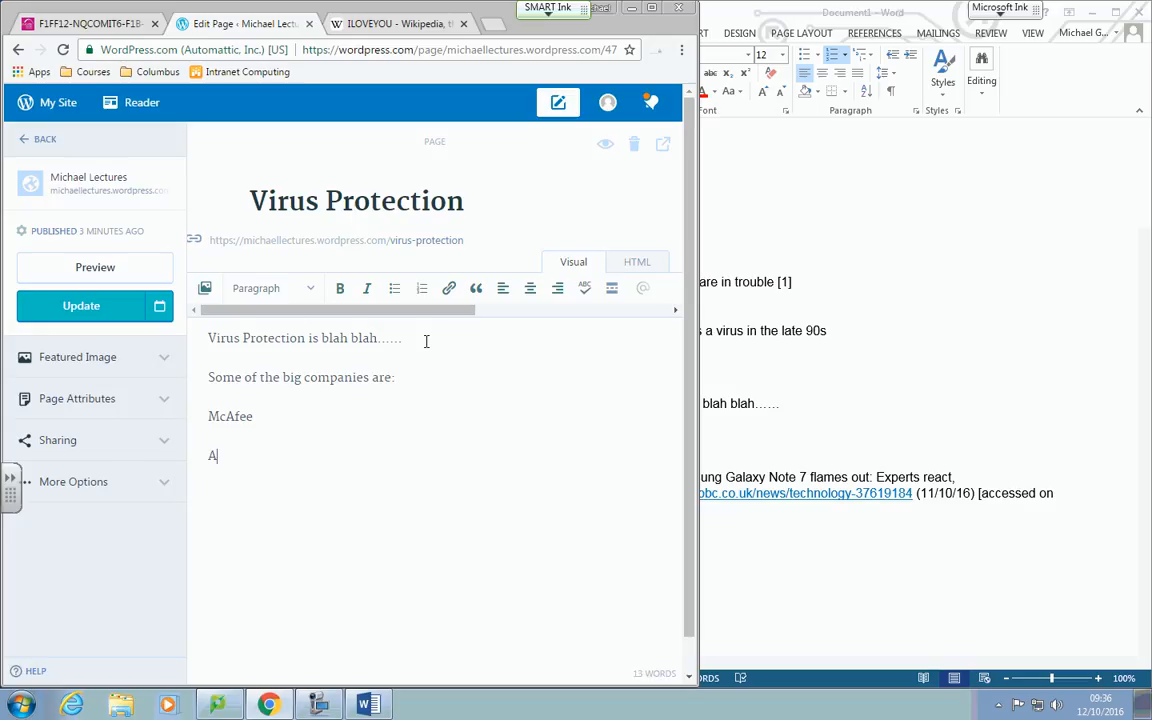
pyautogui.write('rton')
# Format the McAfee, AVG and Norton lines as a bulleted list and update the Virus Protection page.
pyautogui.moveTo(207, 414); pyautogui.dragTo(262, 488)
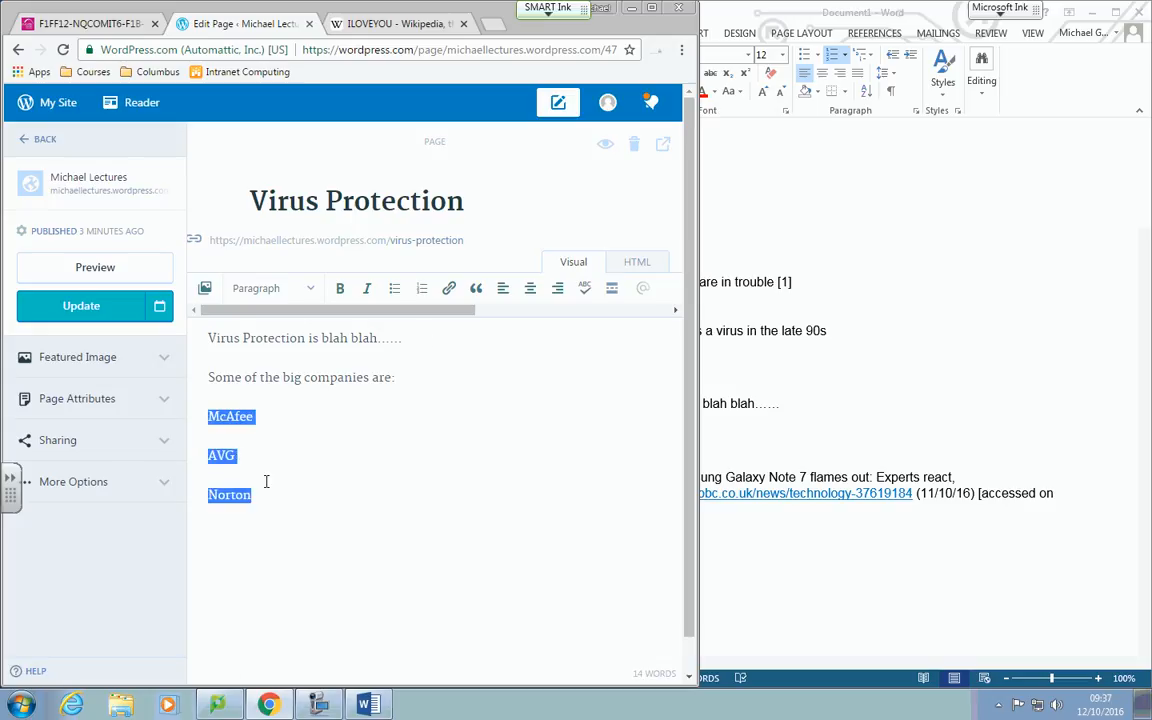
pyautogui.click(397, 289)
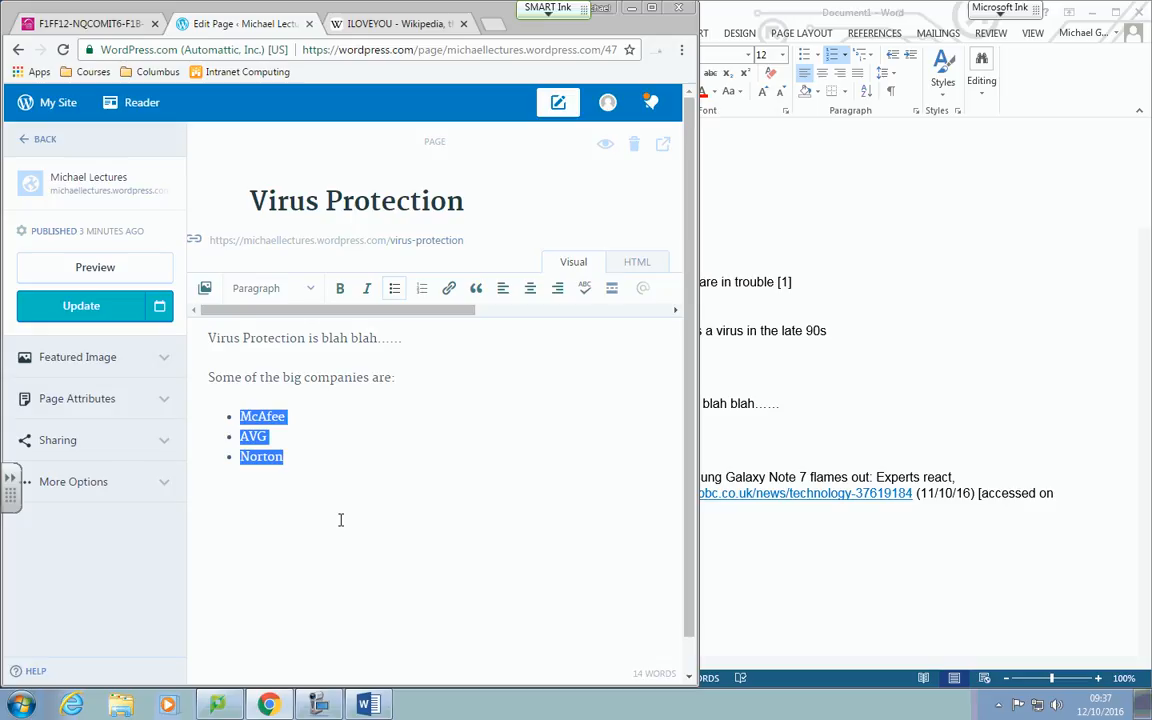
pyautogui.click(372, 480)
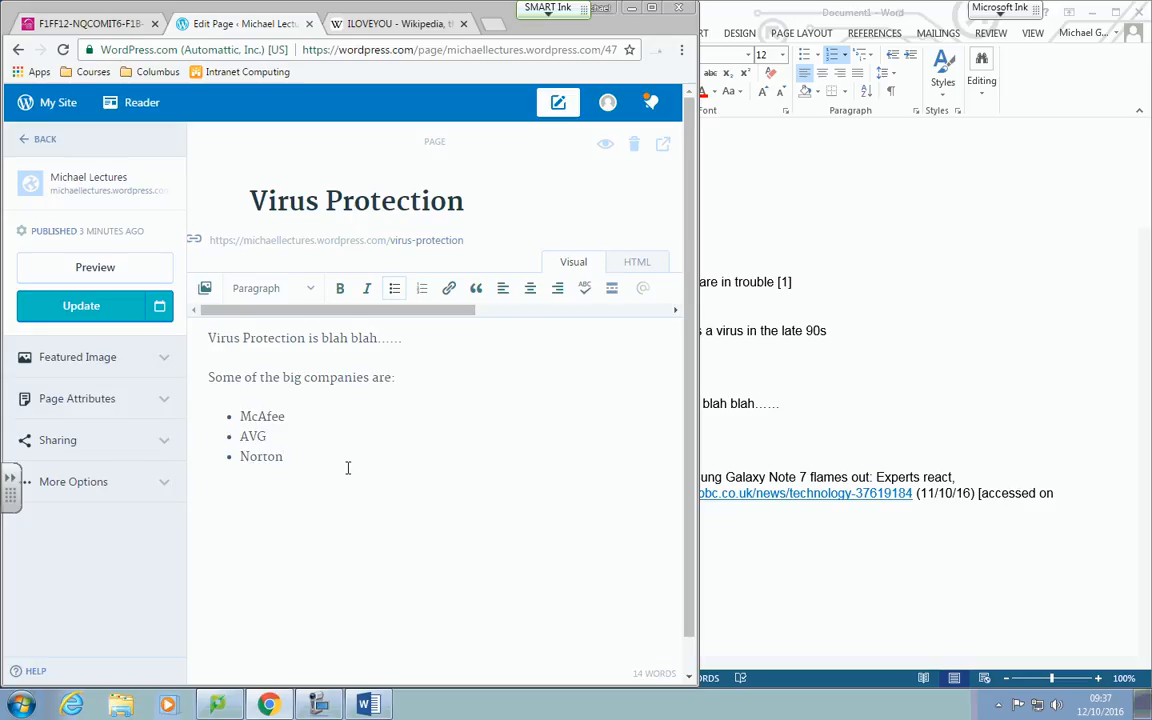
pyautogui.click(86, 306)
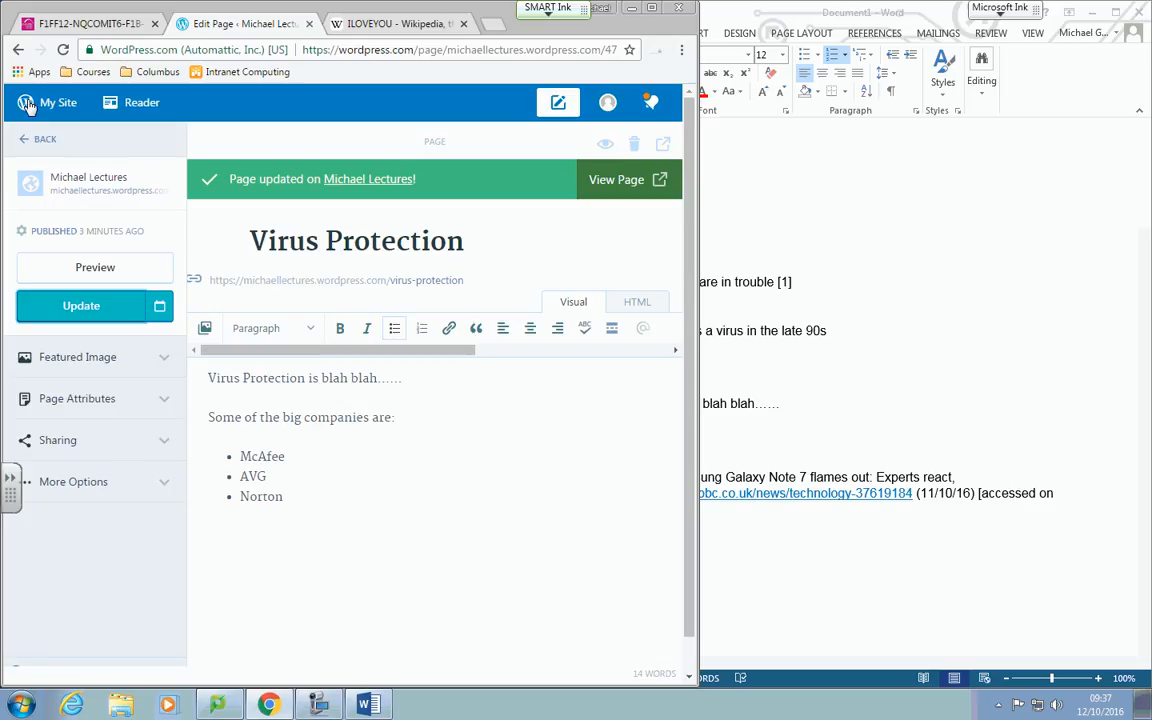
# Open the Worms page for editing and add the line "Some types of worms are:" below its text.
pyautogui.click(29, 140)
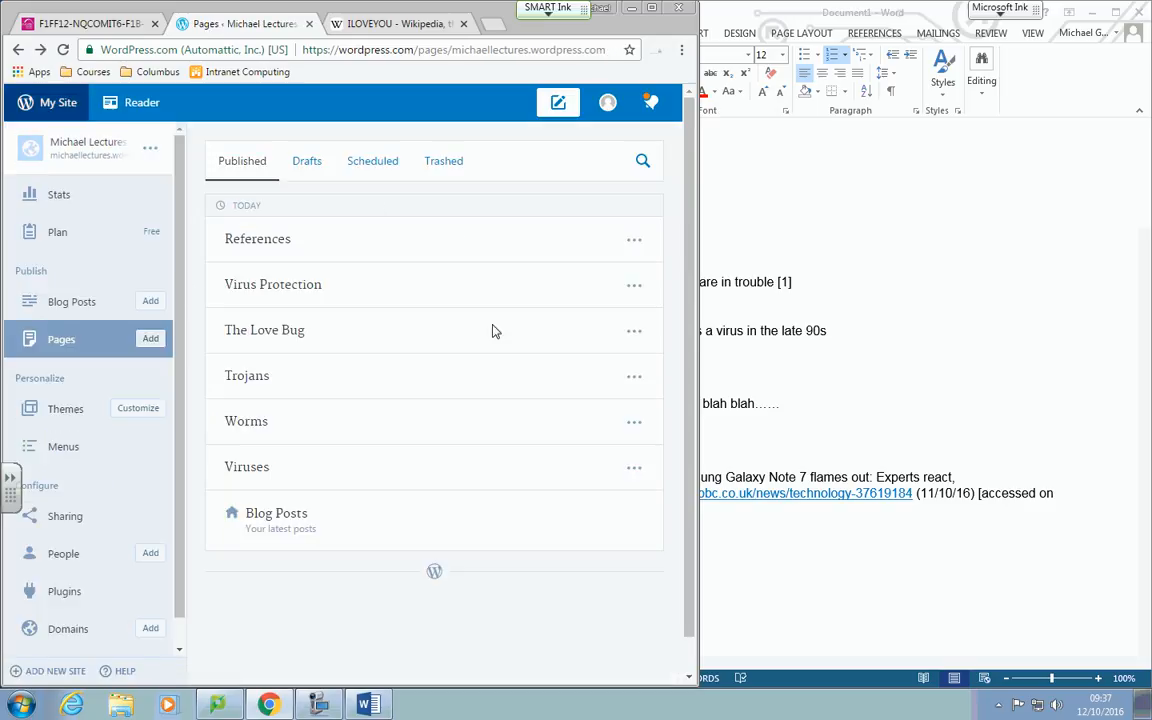
pyautogui.click(245, 422)
pyautogui.click(370, 349)
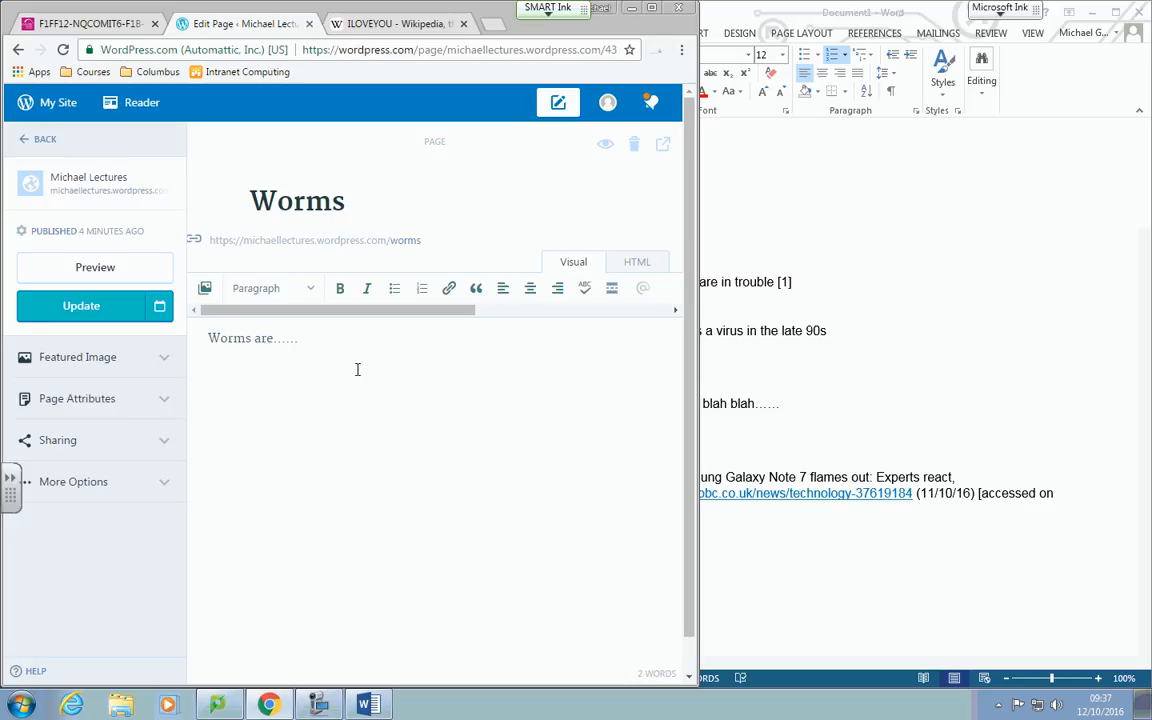
pyautogui.press('Return')
pyautogui.write('Some types of worms are')
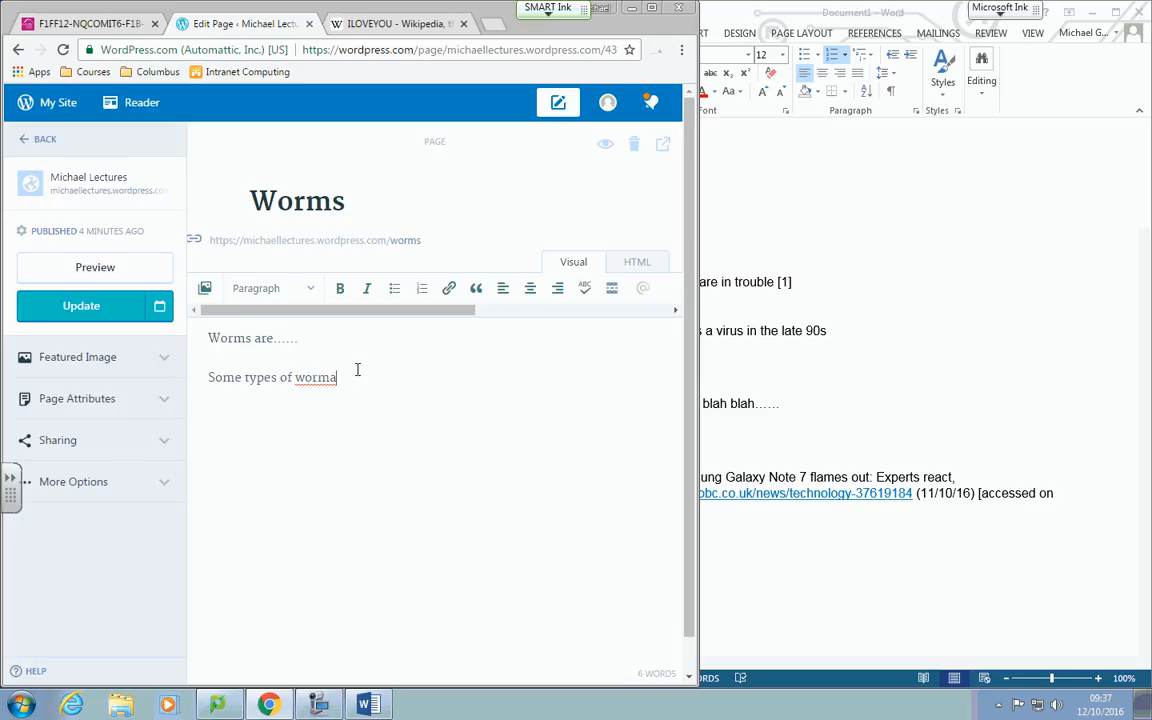
pyautogui.write(':')
pyautogui.press('Return')
# Maximise the browser window and show the editor's additional formatting options.
pyautogui.doubleClick(583, 8)
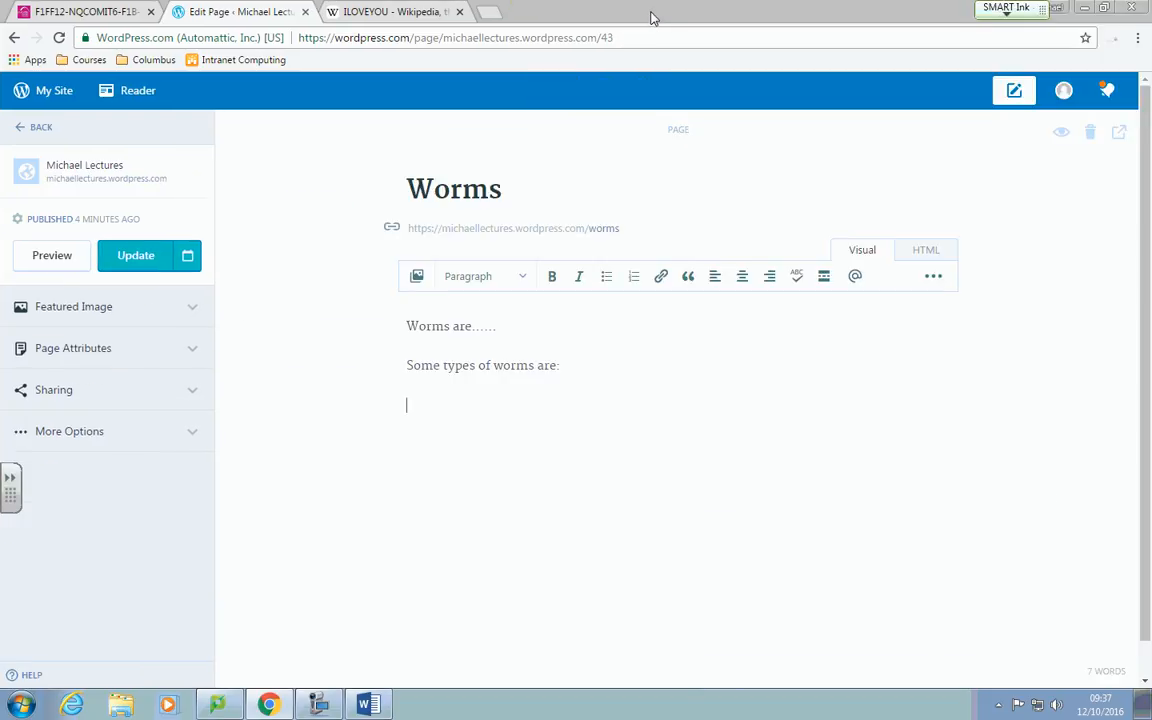
pyautogui.click(933, 283)
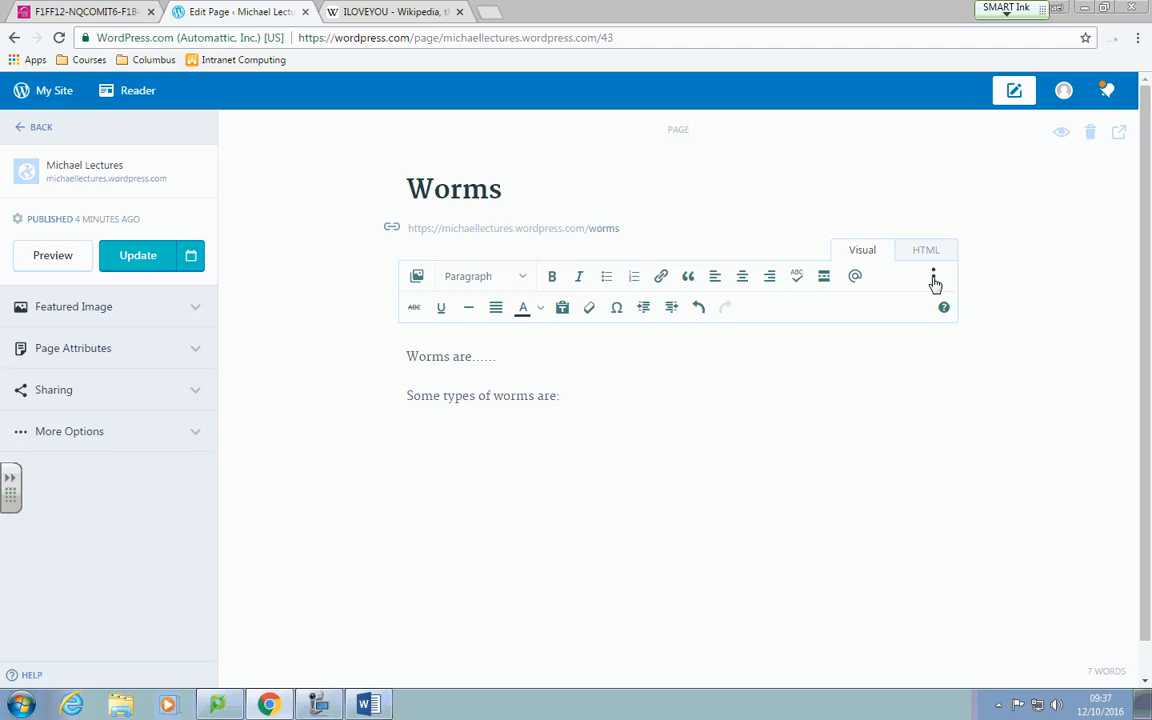
pyautogui.press('Return')
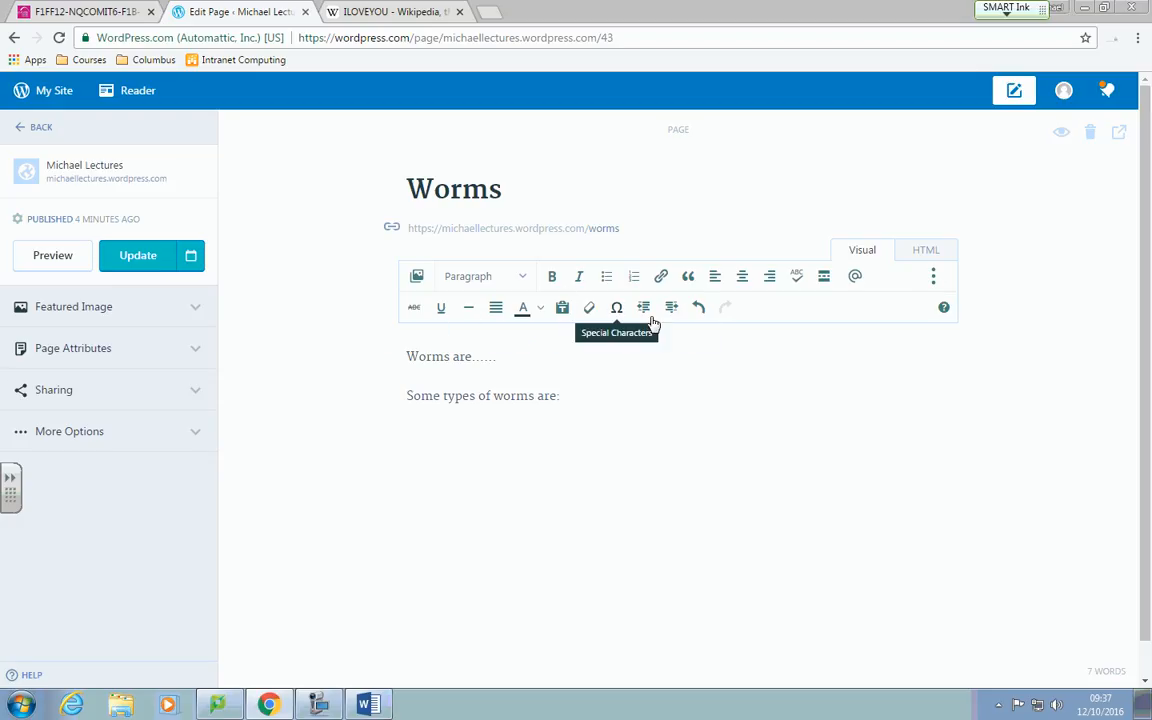
pyautogui.click(823, 282)
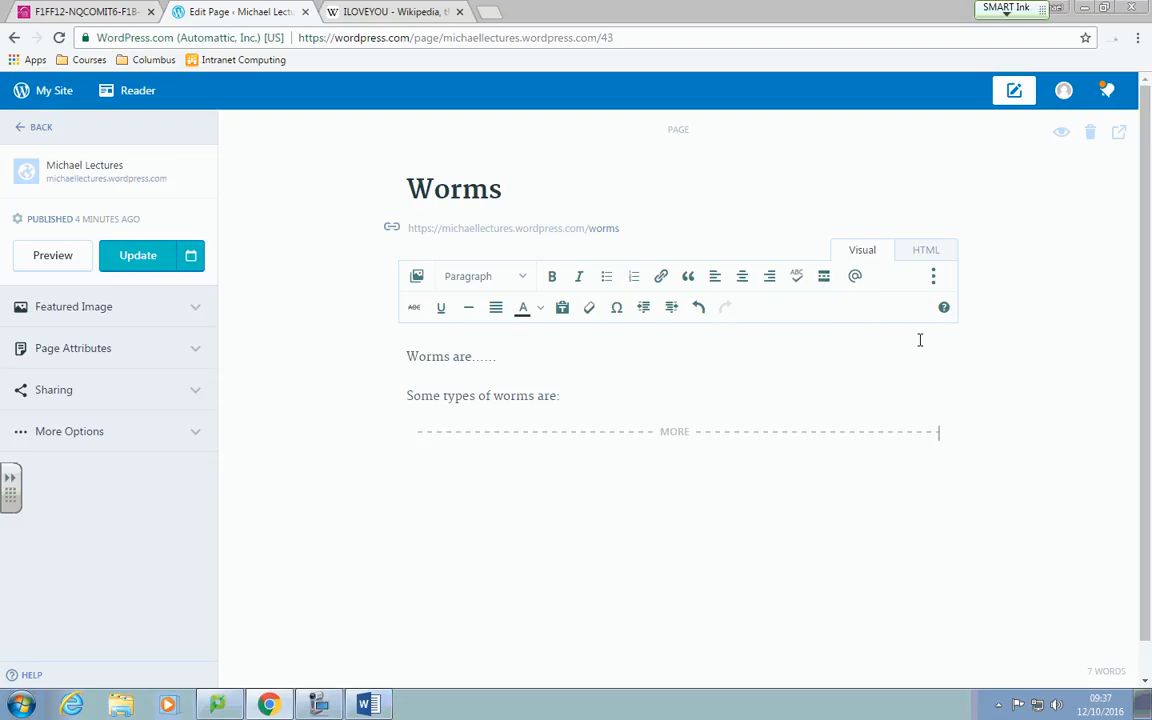
pyautogui.moveTo(970, 435); pyautogui.dragTo(477, 402)
pyautogui.click(477, 473)
pyautogui.press('BackSpace')
pyautogui.press('BackSpace')
pyautogui.moveTo(954, 427); pyautogui.dragTo(872, 432)
pyautogui.click(676, 391)
pyautogui.click(628, 428)
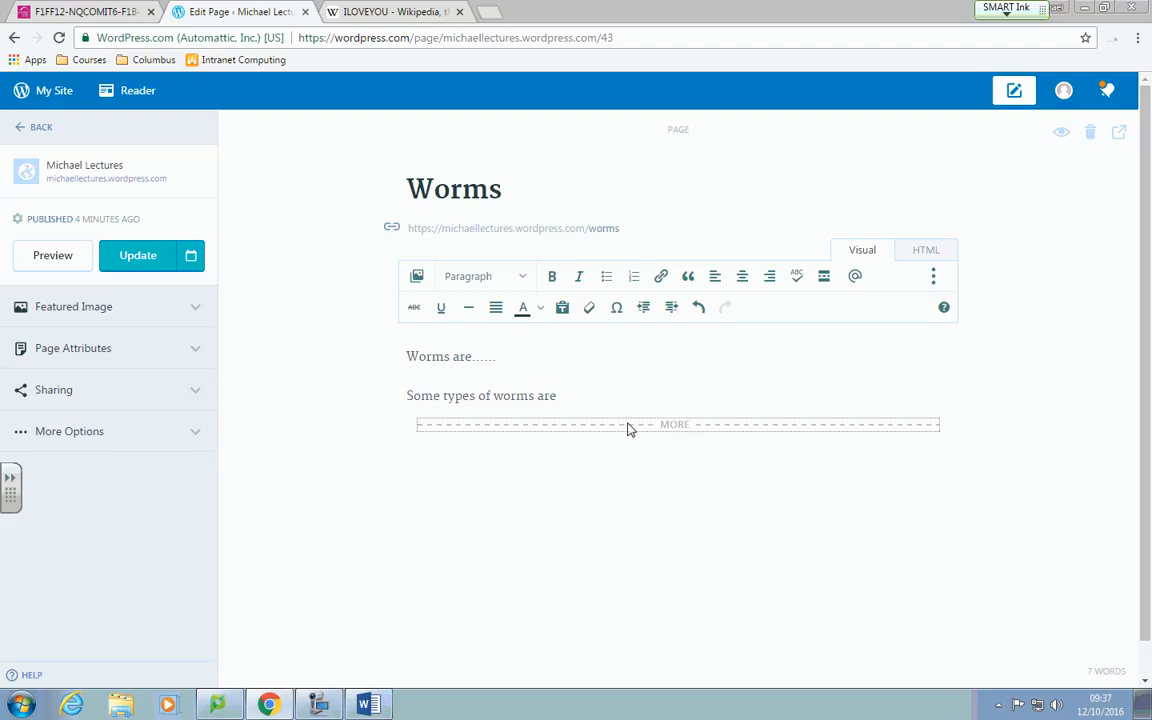
pyautogui.press('Delete')
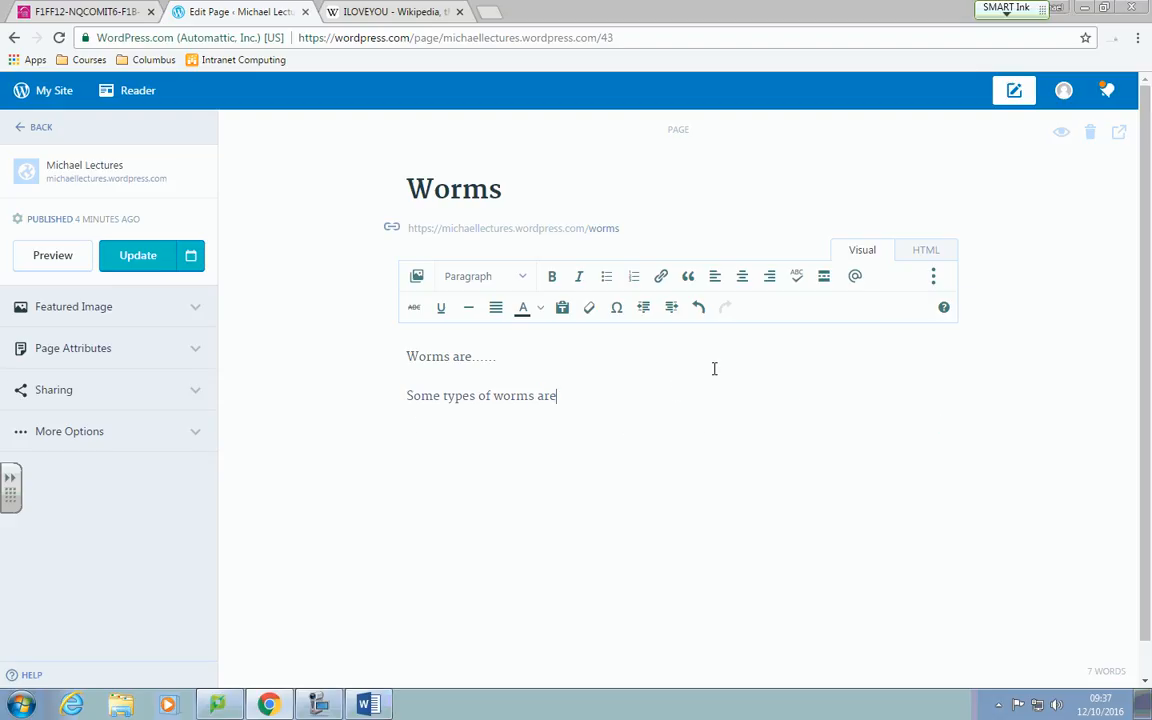
pyautogui.click(940, 258)
pyautogui.click(873, 258)
pyautogui.click(481, 277)
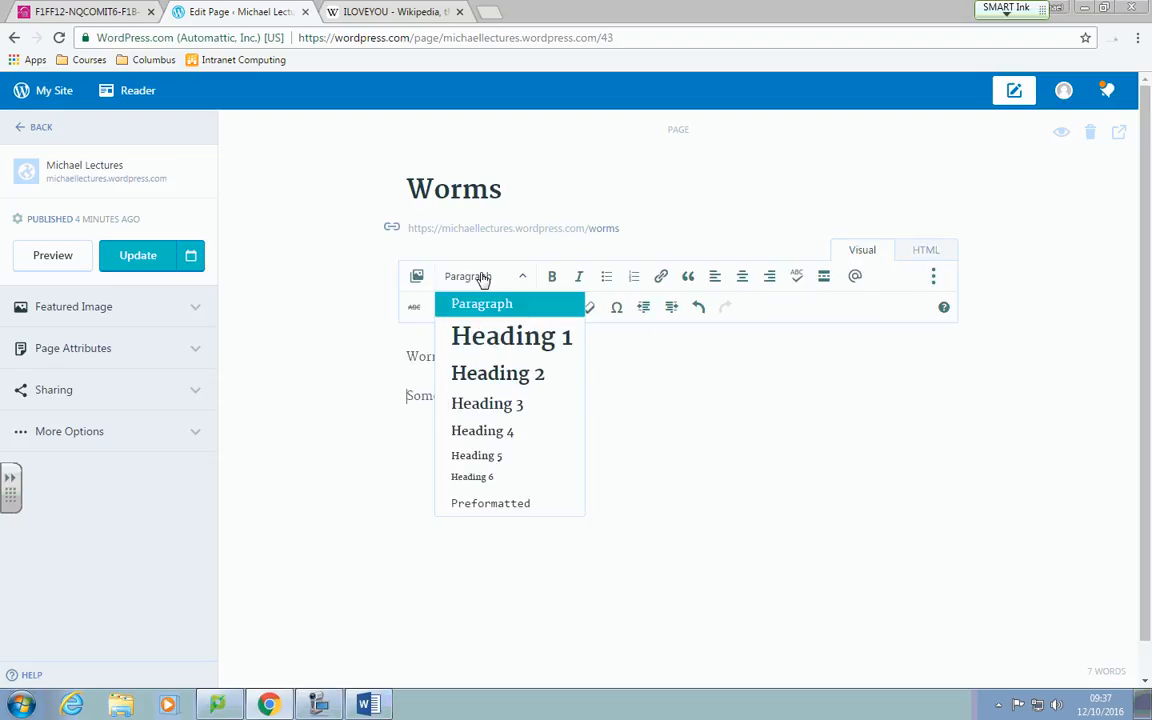
pyautogui.click(616, 224)
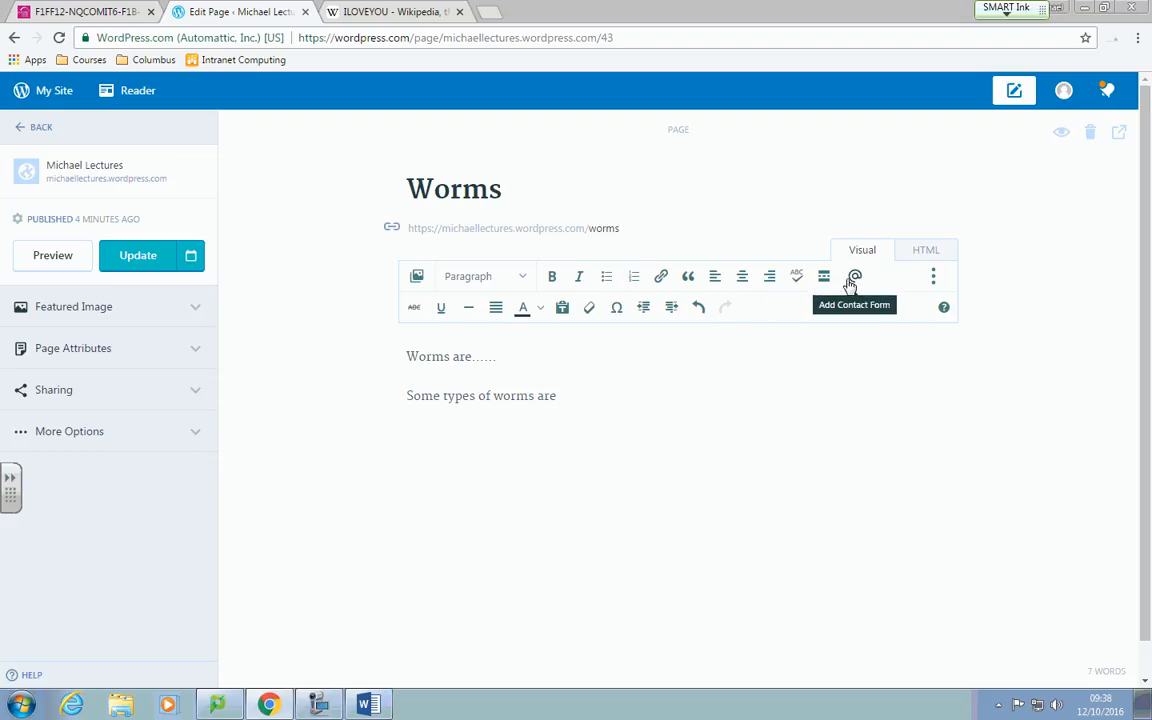
# Add a colon at the end of the "Some types of worms are" line.
pyautogui.click(616, 399)
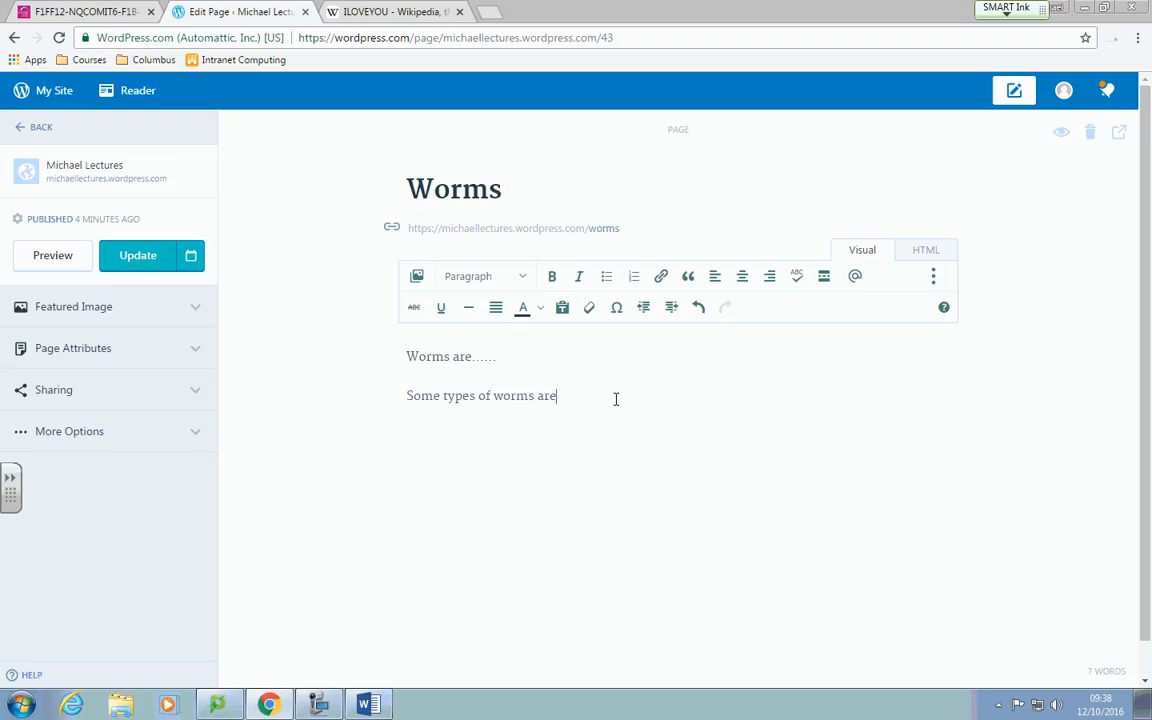
pyautogui.write(':')
pyautogui.click(933, 278)
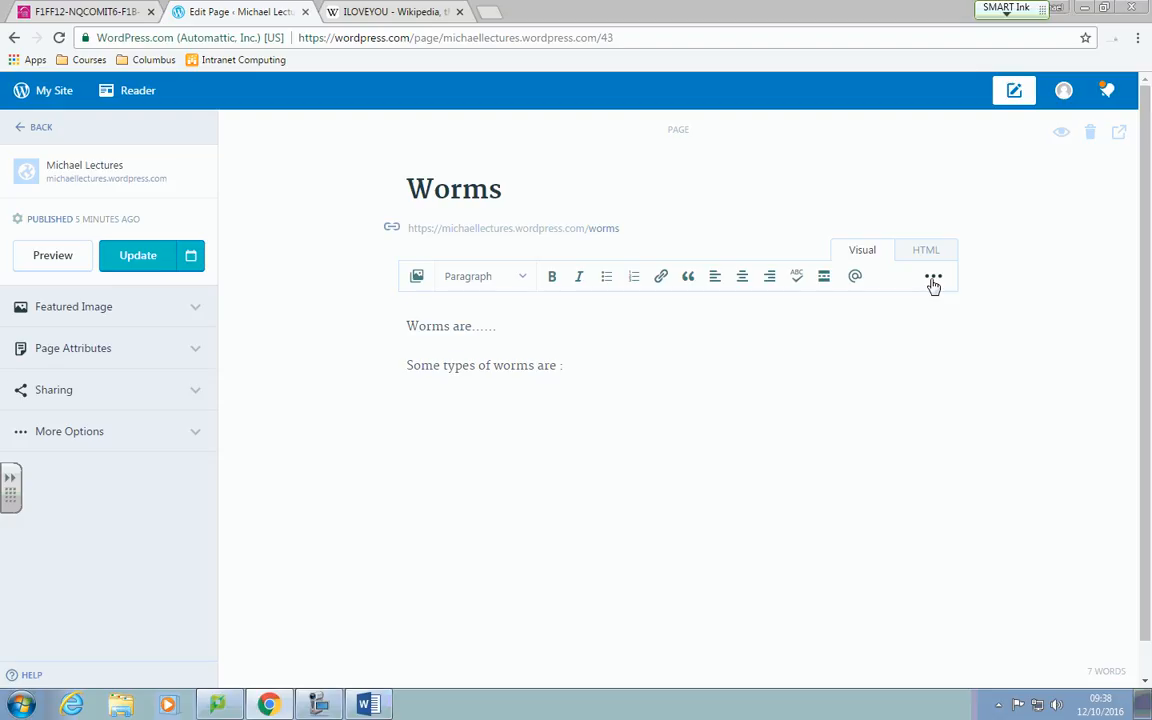
pyautogui.click(933, 280)
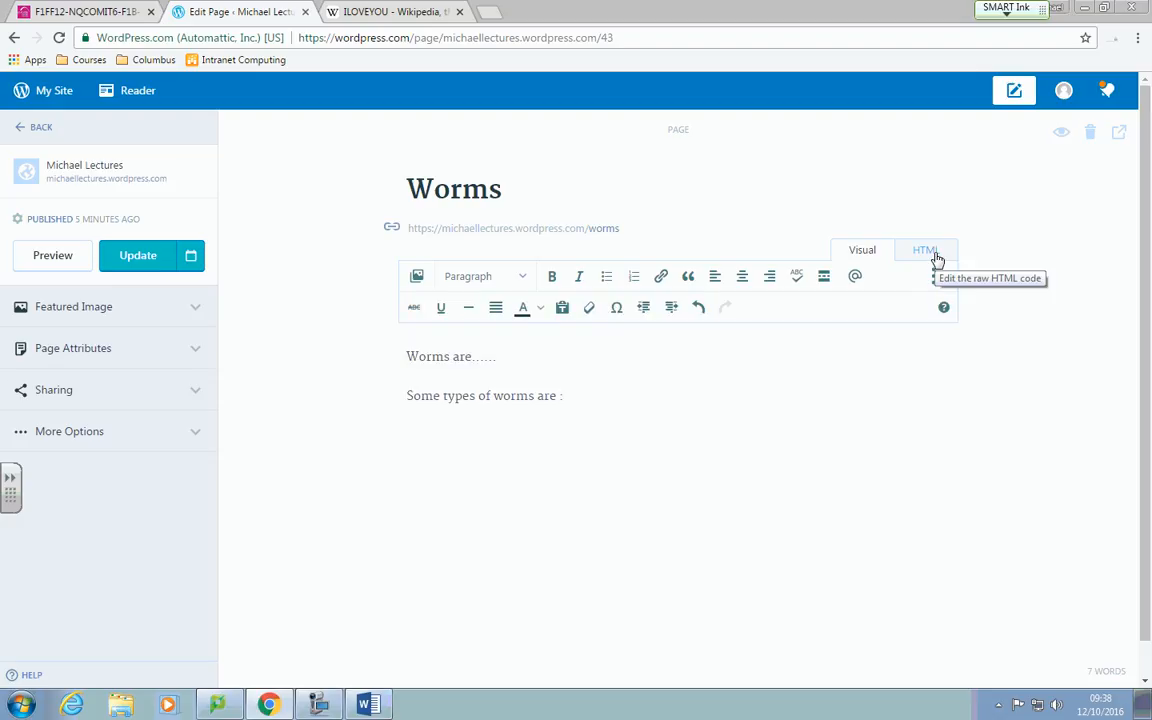
# In the Worms page's HTML code, add an opening table tag with border="1" and an opening tr tag below the worms line.
pyautogui.click(935, 256)
pyautogui.click(590, 325)
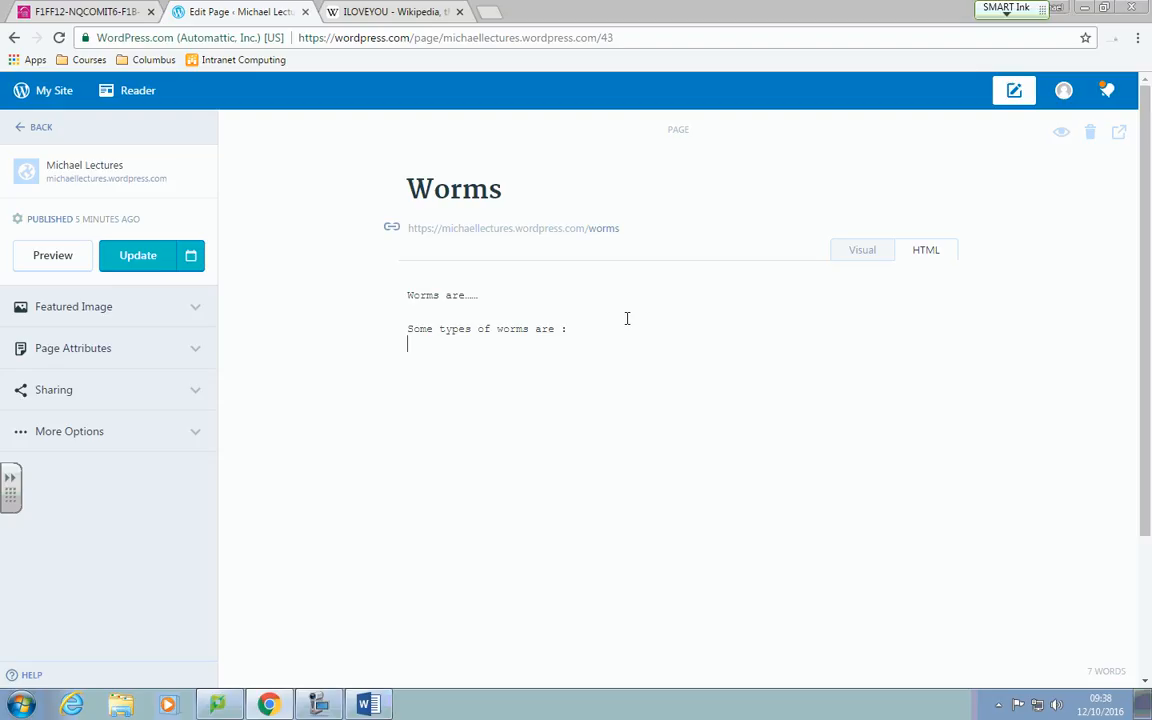
pyautogui.press('Return')
pyautogui.write('<')
pyautogui.write('table ')
pyautogui.write('b')
pyautogui.write('order=')
pyautogui.write('"1')
pyautogui.write('"> ')
pyautogui.write('<')
pyautogui.write('tr>')
pyautogui.press('Return')
pyautogui.press('Tab')
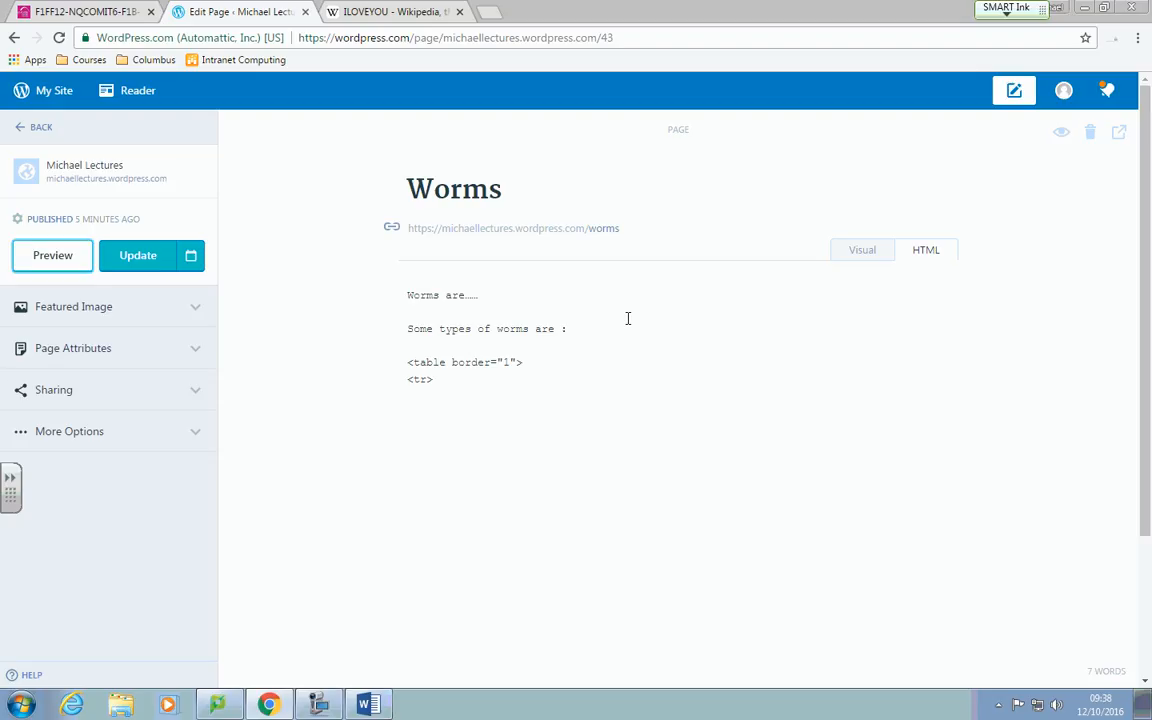
pyautogui.click(474, 381)
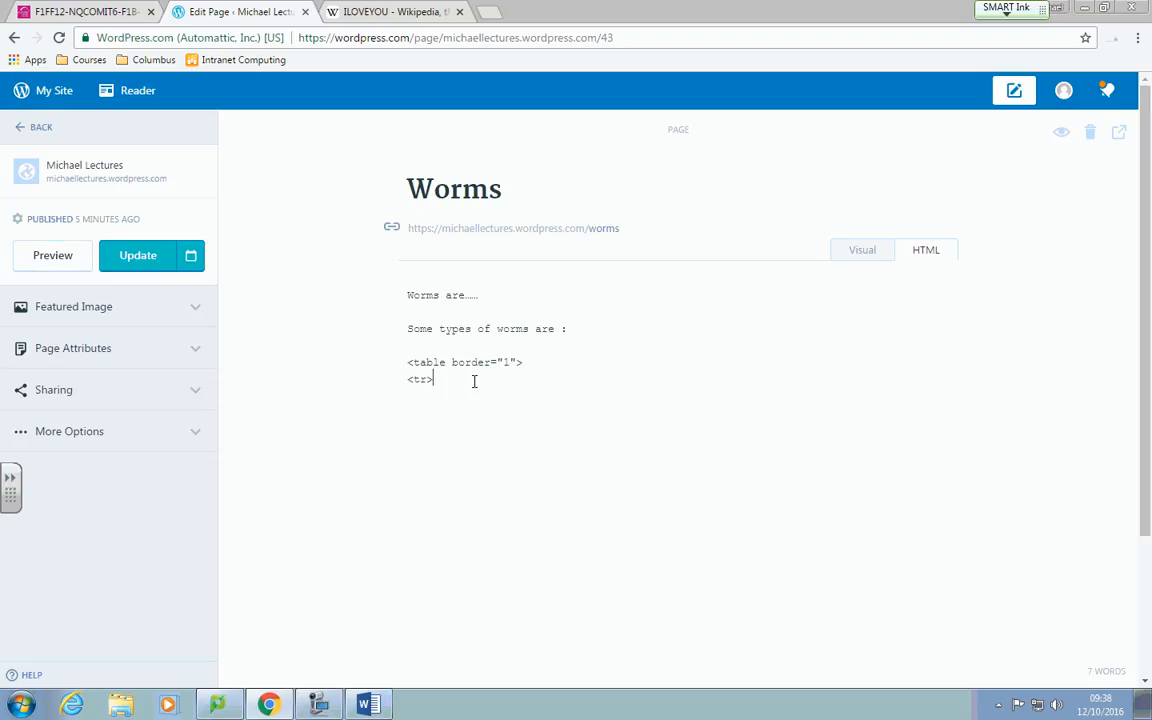
# Code the table's first row with two td cells containing "Cell 1" and "Cell 2", and close the row.
pyautogui.press('Return')
pyautogui.write('<td>')
pyautogui.write('Cell 1</')
pyautogui.write('td> ')
pyautogui.write('<td>C')
pyautogui.write('ell 2<')
pyautogui.write('/td> ')
pyautogui.write('<')
pyautogui.write('/tr>')
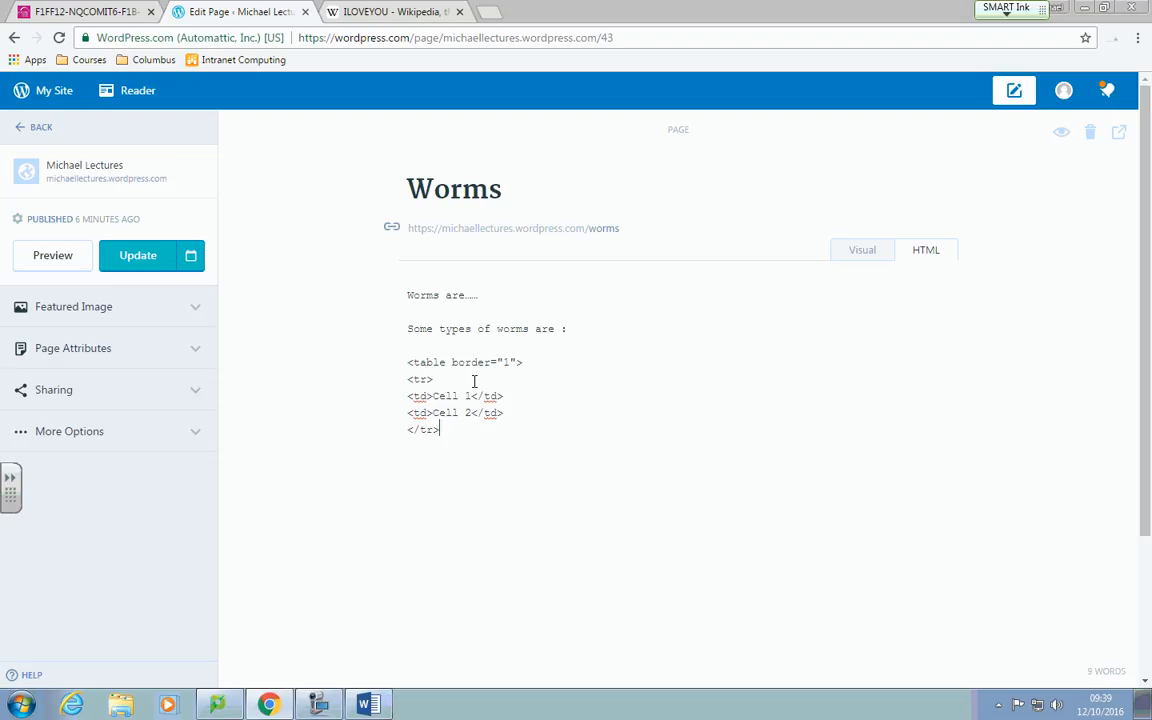
# Code a second table row with two td cells containing "Cell 3" and "Cell 4", and close the row.
pyautogui.press('Return')
pyautogui.write('<tr>')
pyautogui.press('Return')
pyautogui.write('<td>')
pyautogui.press('Return')
pyautogui.press('BackSpace')
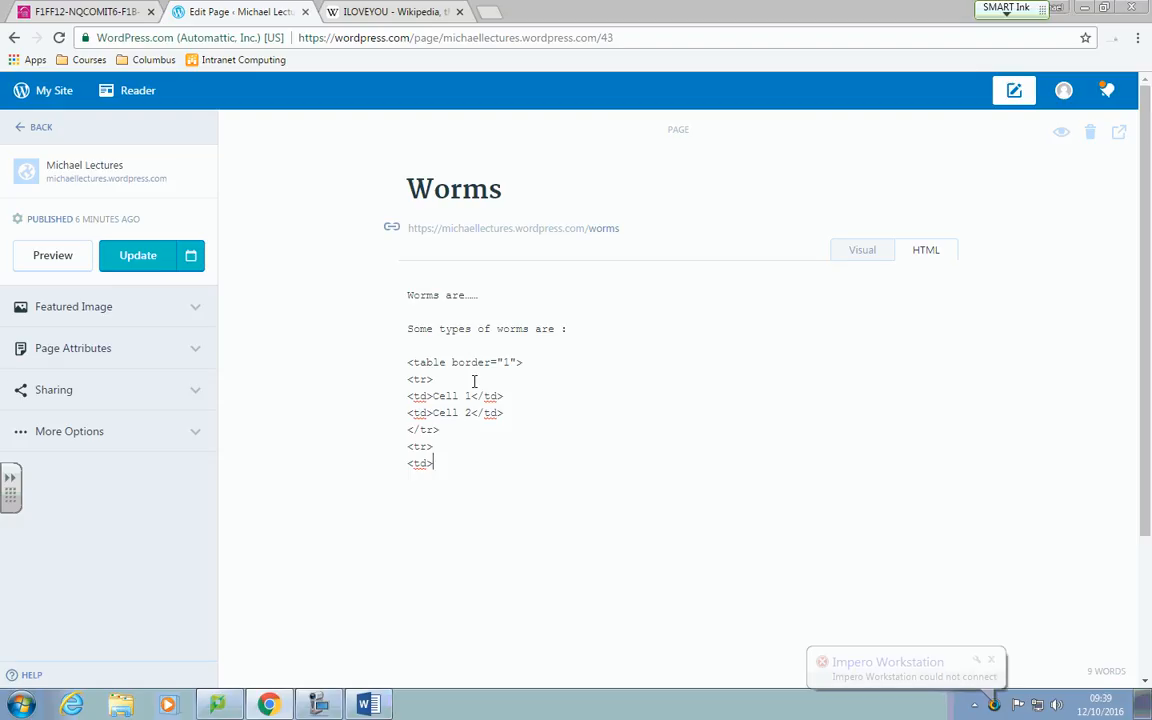
pyautogui.write('Cell 3</td>')
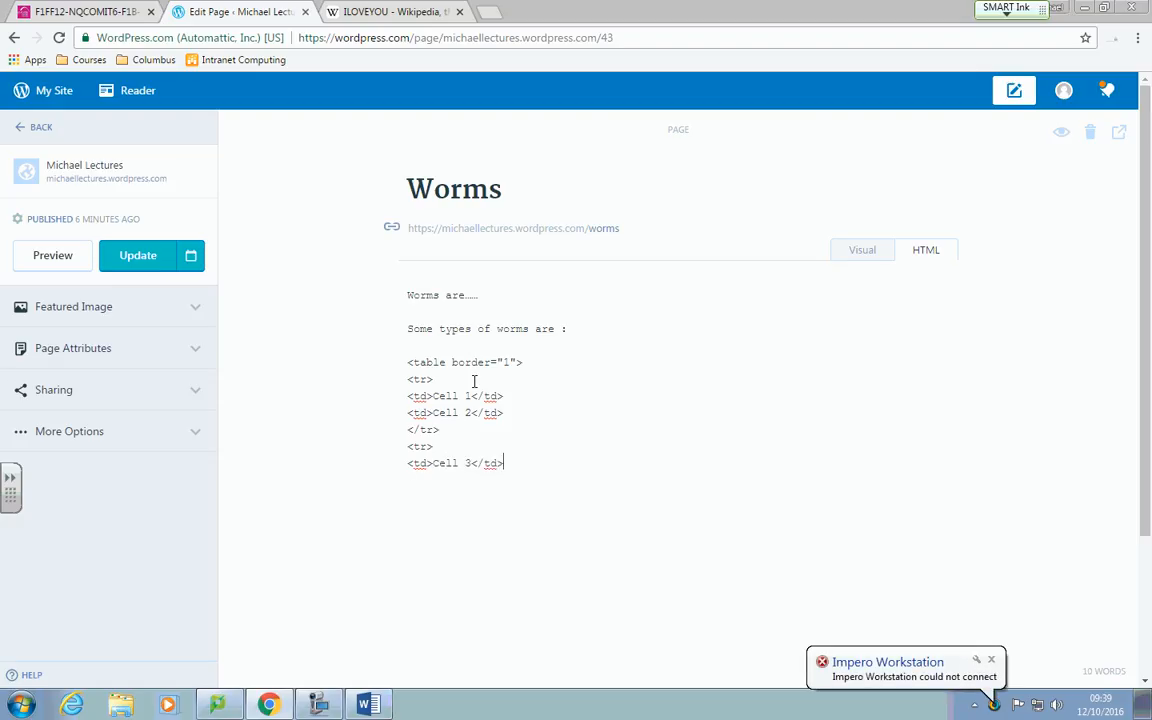
pyautogui.press('Return')
pyautogui.write('<td>Cell ')
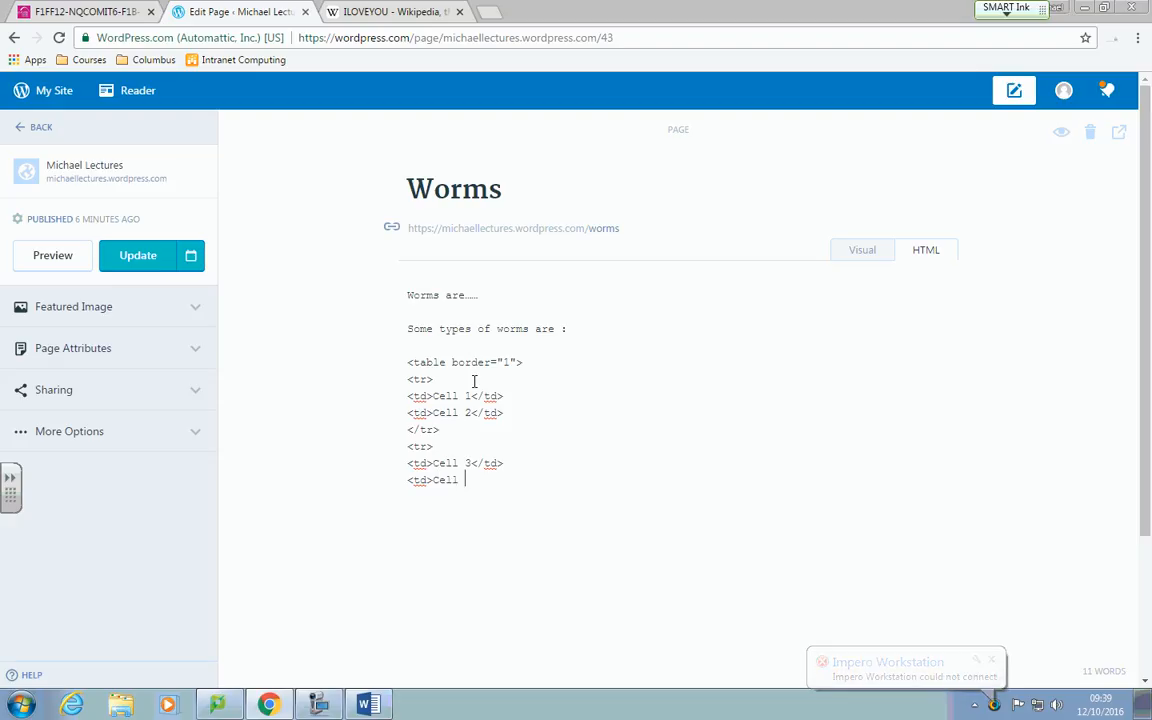
pyautogui.write('4</t')
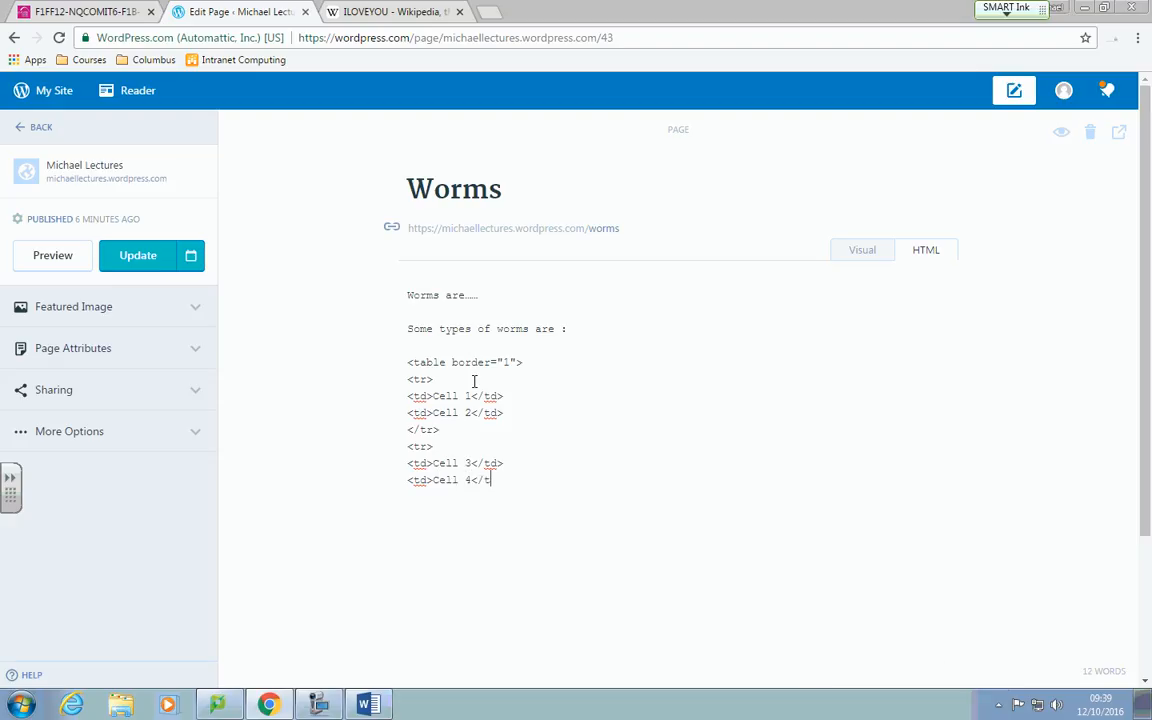
pyautogui.write('d>')
pyautogui.press('Return')
pyautogui.write('</tr>')
pyautogui.press('Return')
# Finish the table code with a blank line between the rows and a closing table tag, and view it in the visual editor.
pyautogui.click(407, 446)
pyautogui.press('Return')
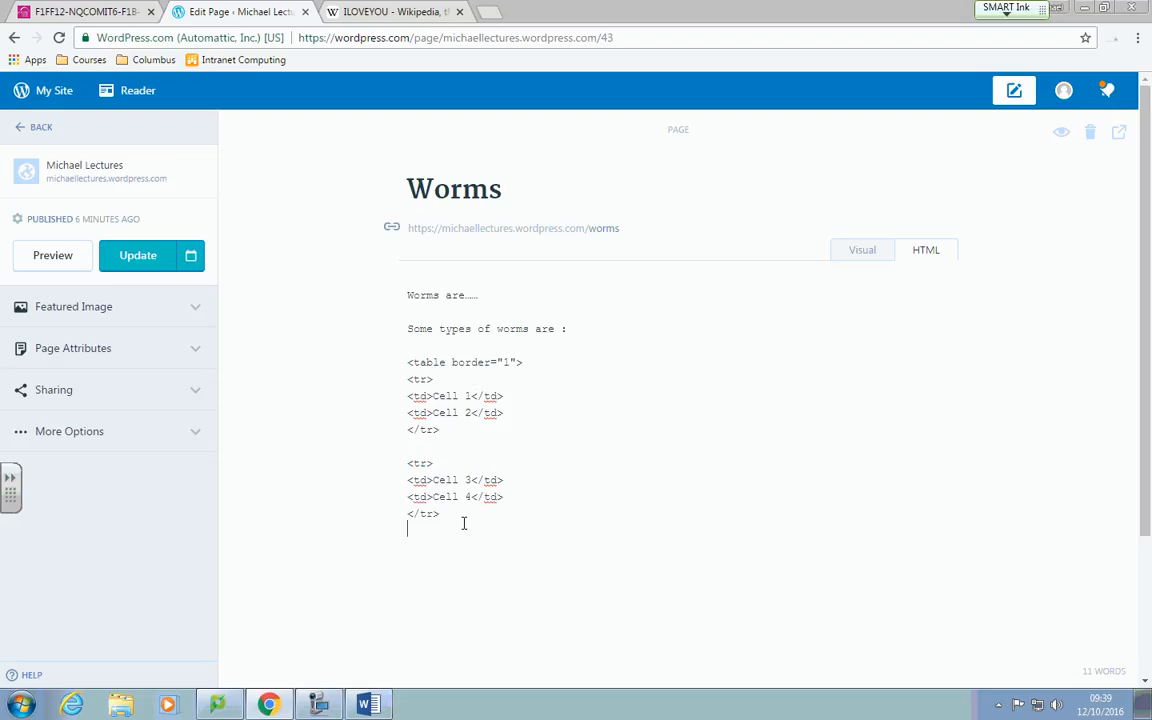
pyautogui.write('</table>')
pyautogui.click(858, 252)
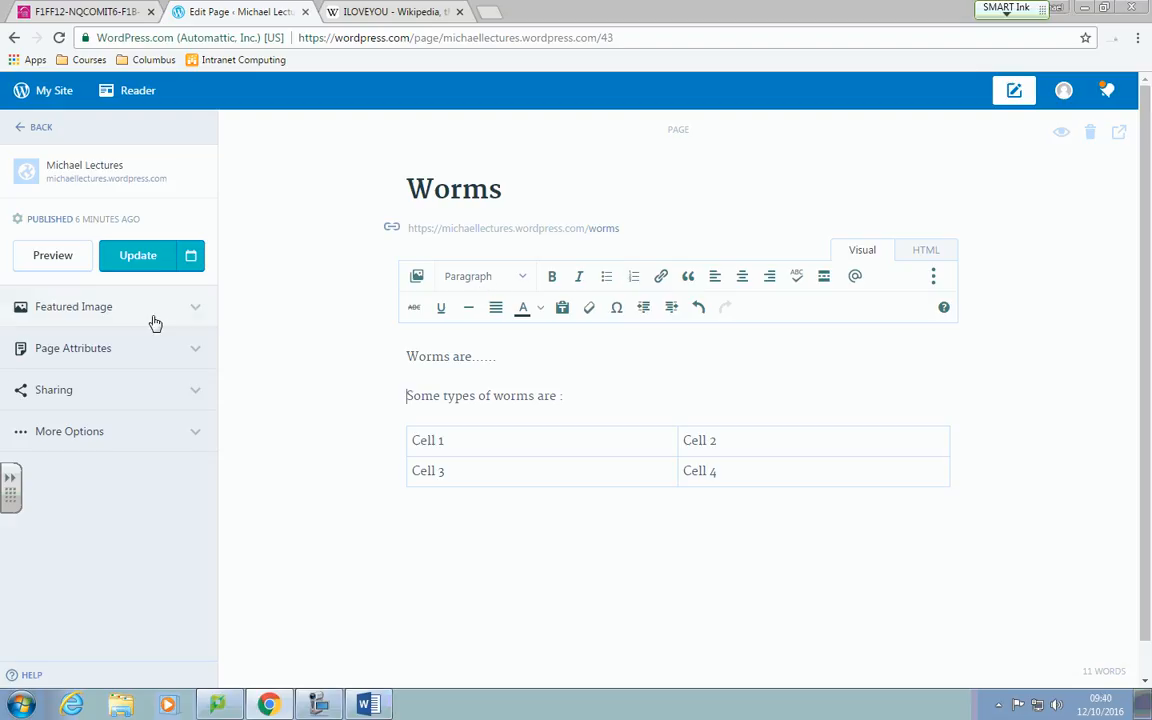
# In the table's HTML code, replace "Cell 1" with "Type" and "Cell 2" with "Name".
pyautogui.click(925, 251)
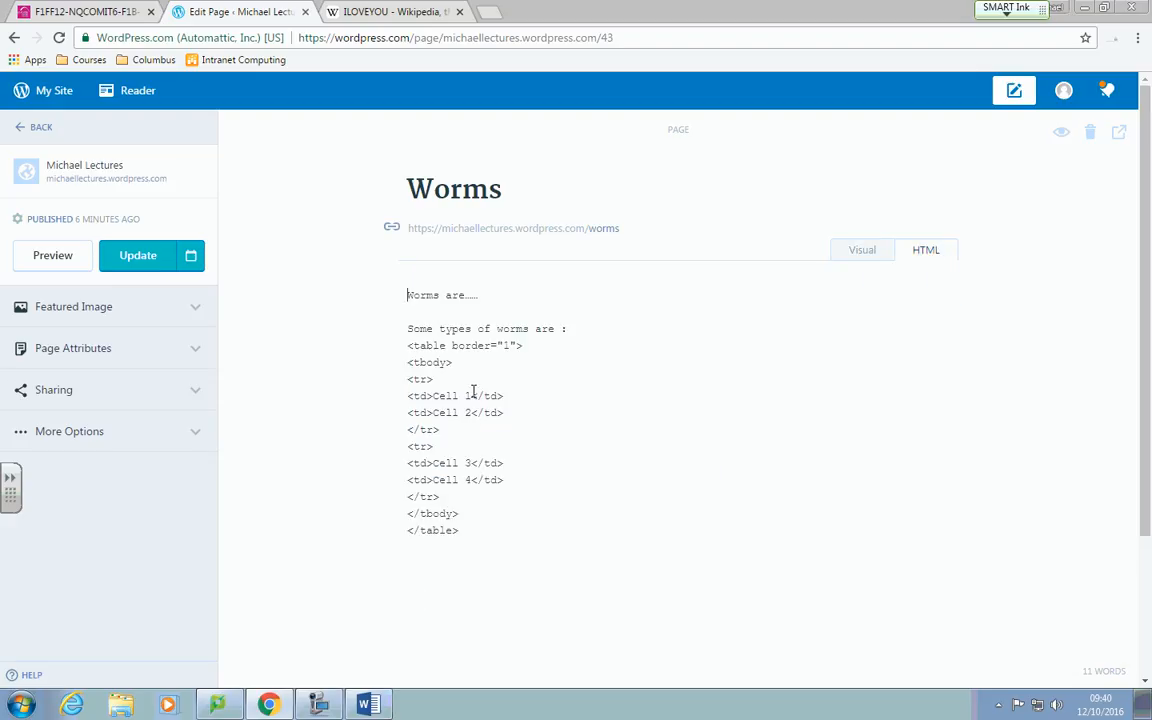
pyautogui.moveTo(474, 396); pyautogui.dragTo(433, 396)
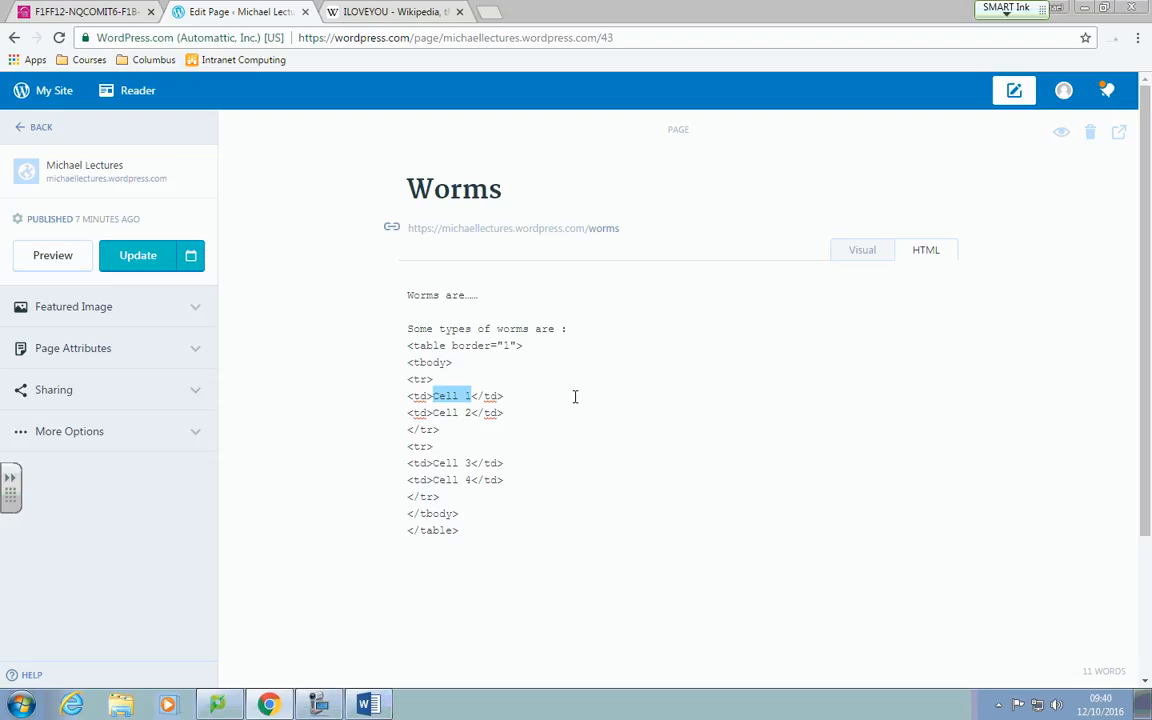
pyautogui.write('Type')
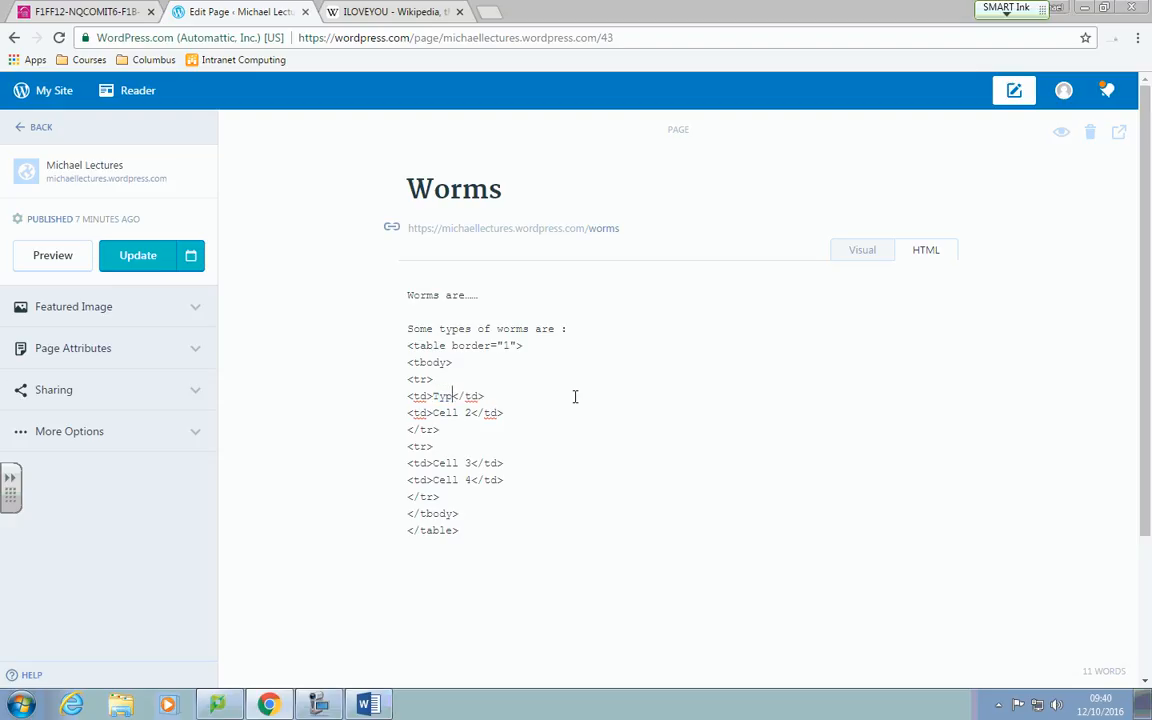
pyautogui.press('Down')
pyautogui.press('Right')
pyautogui.press('BackSpace')
pyautogui.press('BackSpace')
pyautogui.press('BackSpace')
pyautogui.press('BackSpace')
pyautogui.press('BackSpace')
pyautogui.press('BackSpace')
pyautogui.write('n')
pyautogui.press('BackSpace')
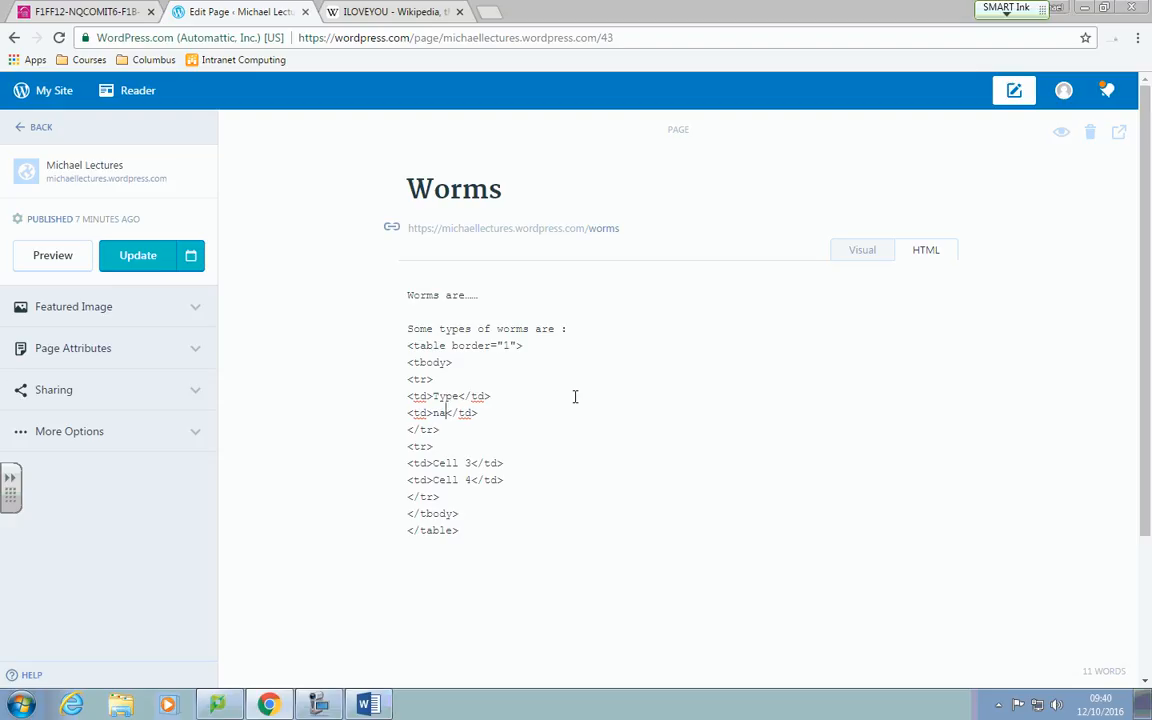
pyautogui.write('Name')
# Replace "Cell 3" with "Slimy" and "Cell 4" with "Earthworm" in the table code, and return to the visual editor.
pyautogui.moveTo(471, 463); pyautogui.dragTo(432, 463)
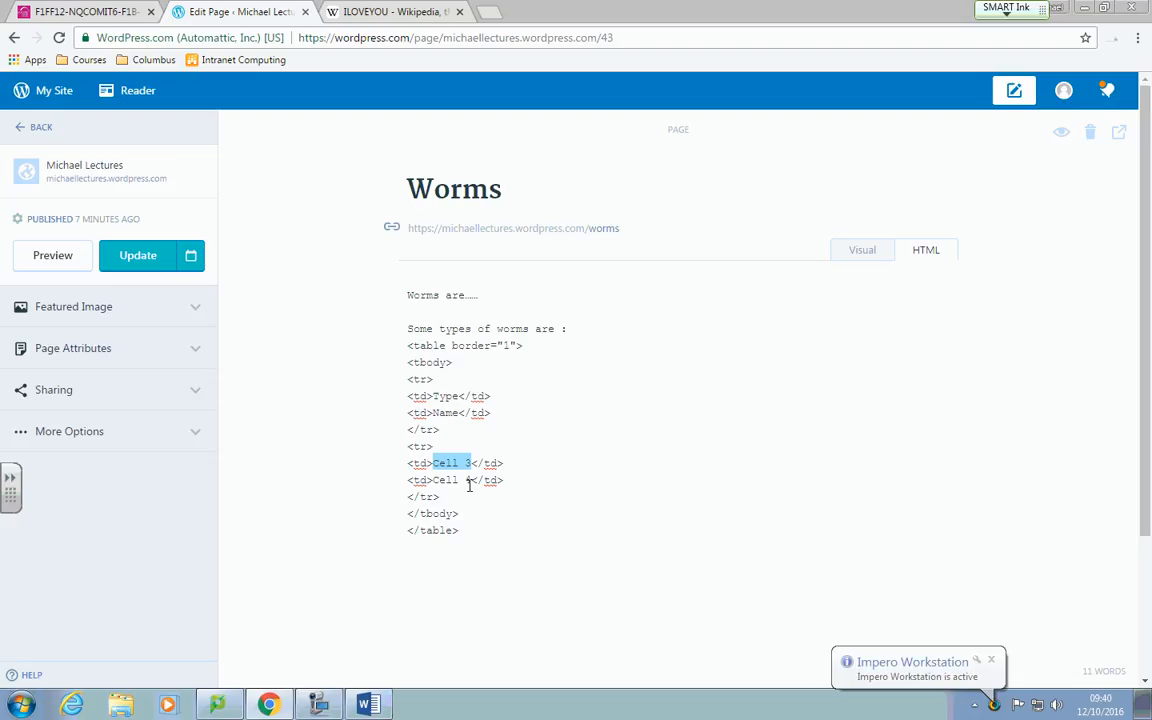
pyautogui.moveTo(471, 480); pyautogui.dragTo(435, 480)
pyautogui.write('EarthWork')
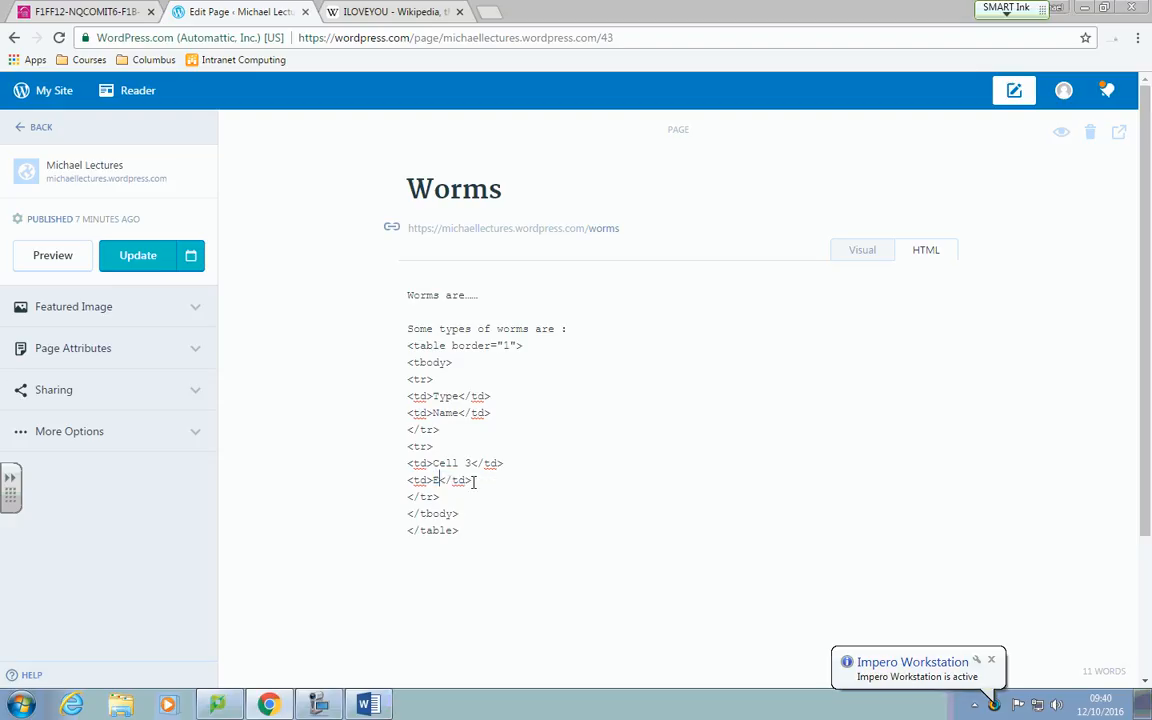
pyautogui.press('BackSpace')
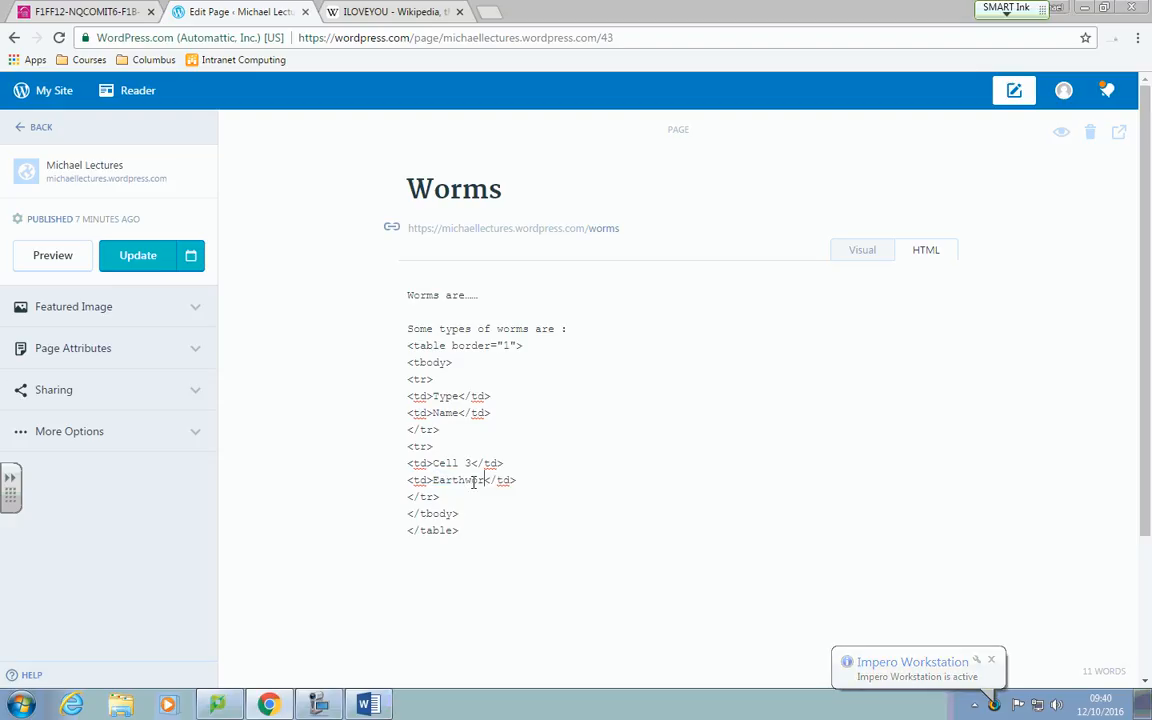
pyautogui.write('m')
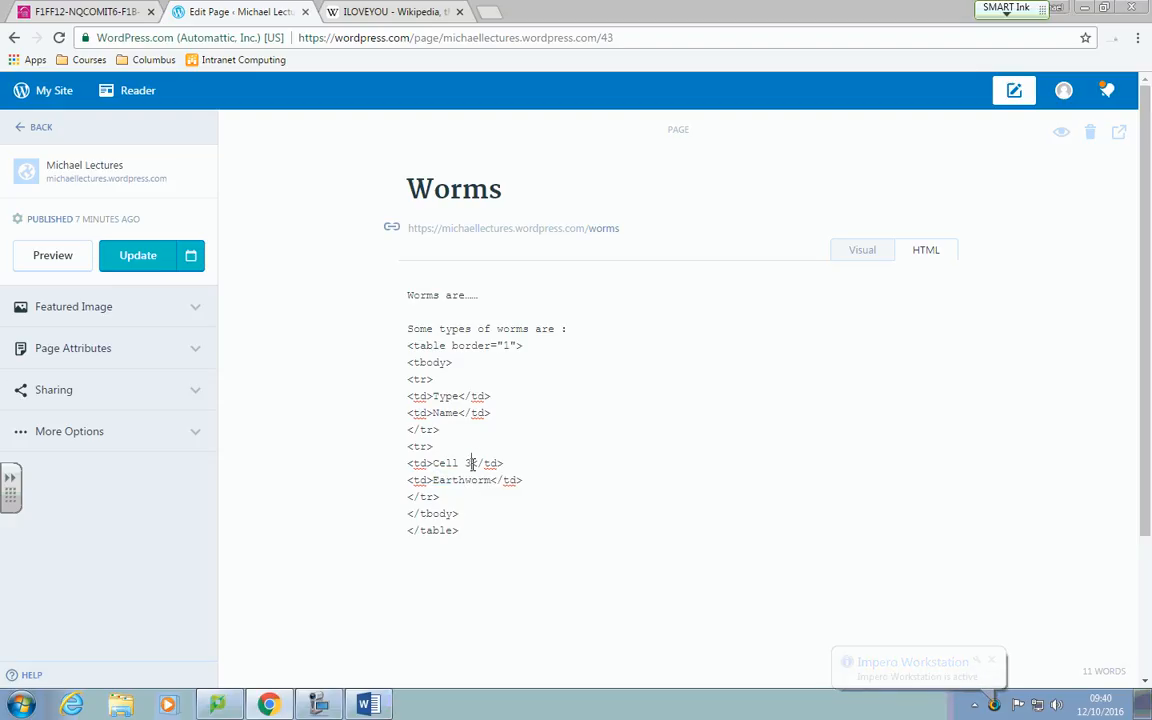
pyautogui.moveTo(470, 462); pyautogui.dragTo(433, 463)
pyautogui.write('Smi')
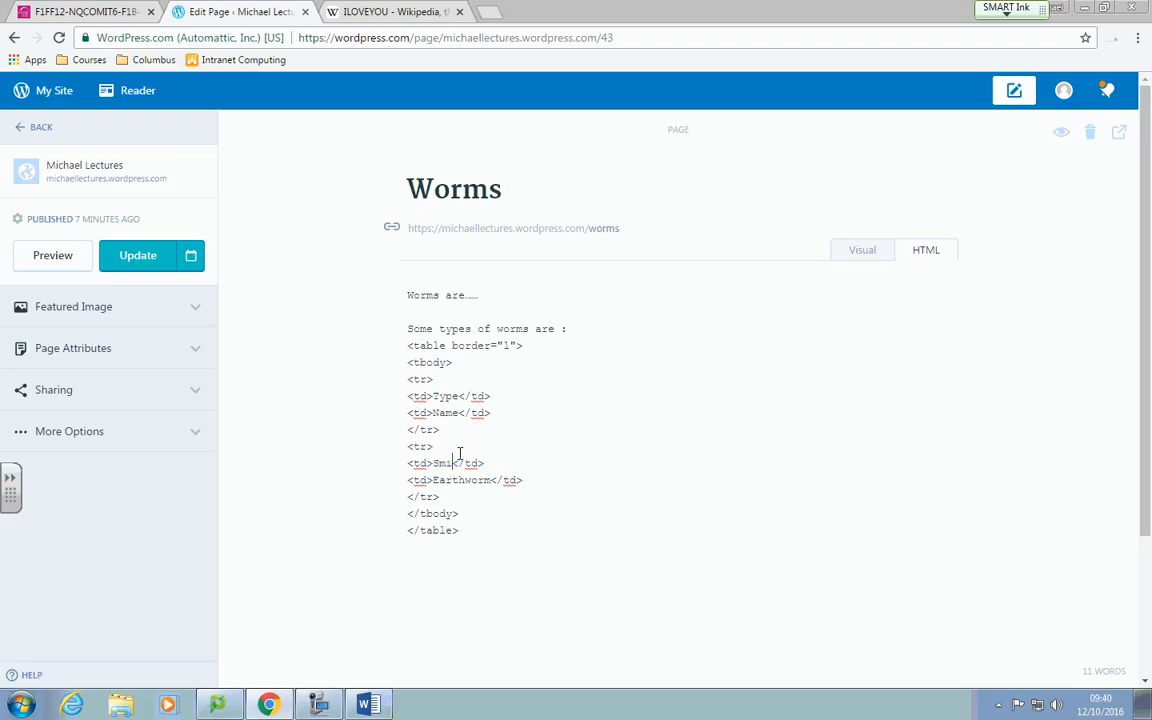
pyautogui.write('my')
pyautogui.click(667, 505)
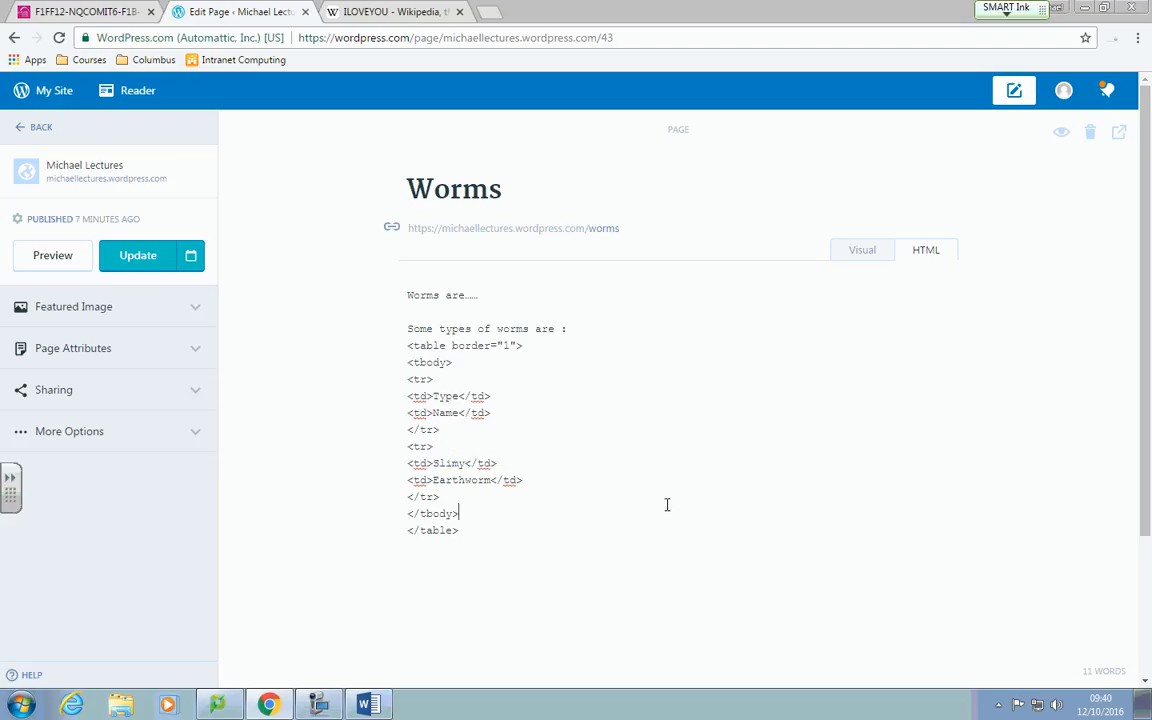
pyautogui.click(866, 254)
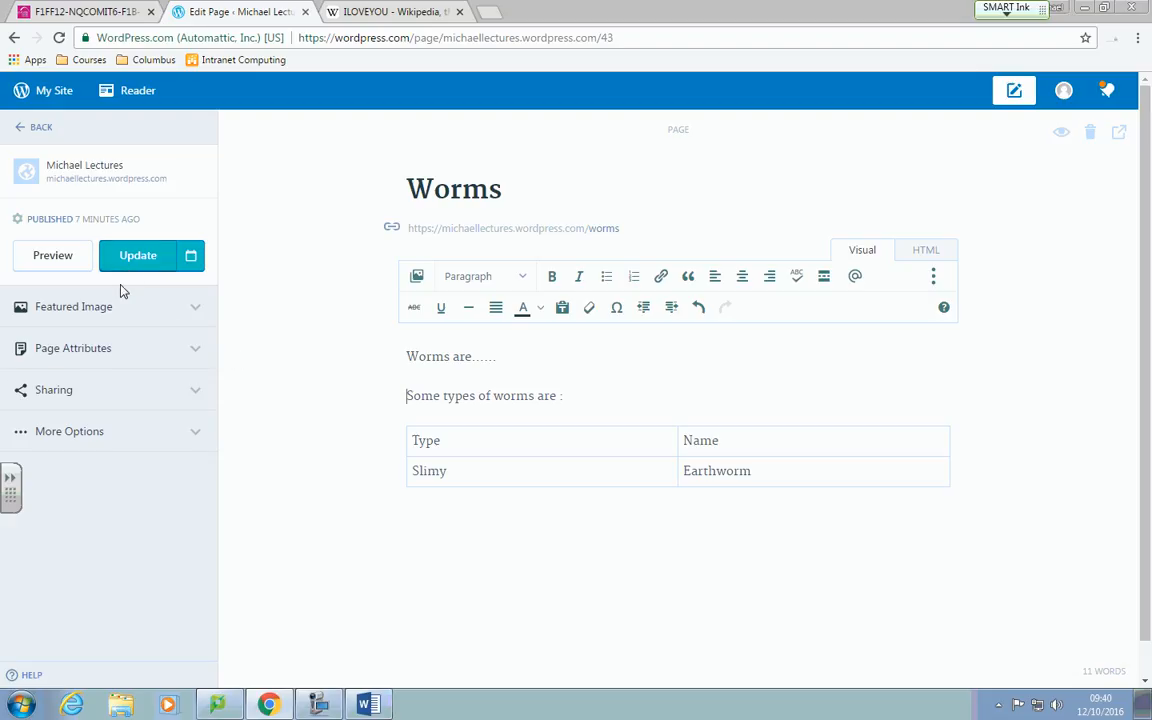
# Update the published Worms page with the new table.
pyautogui.click(181, 352)
pyautogui.click(181, 352)
pyautogui.click(138, 255)
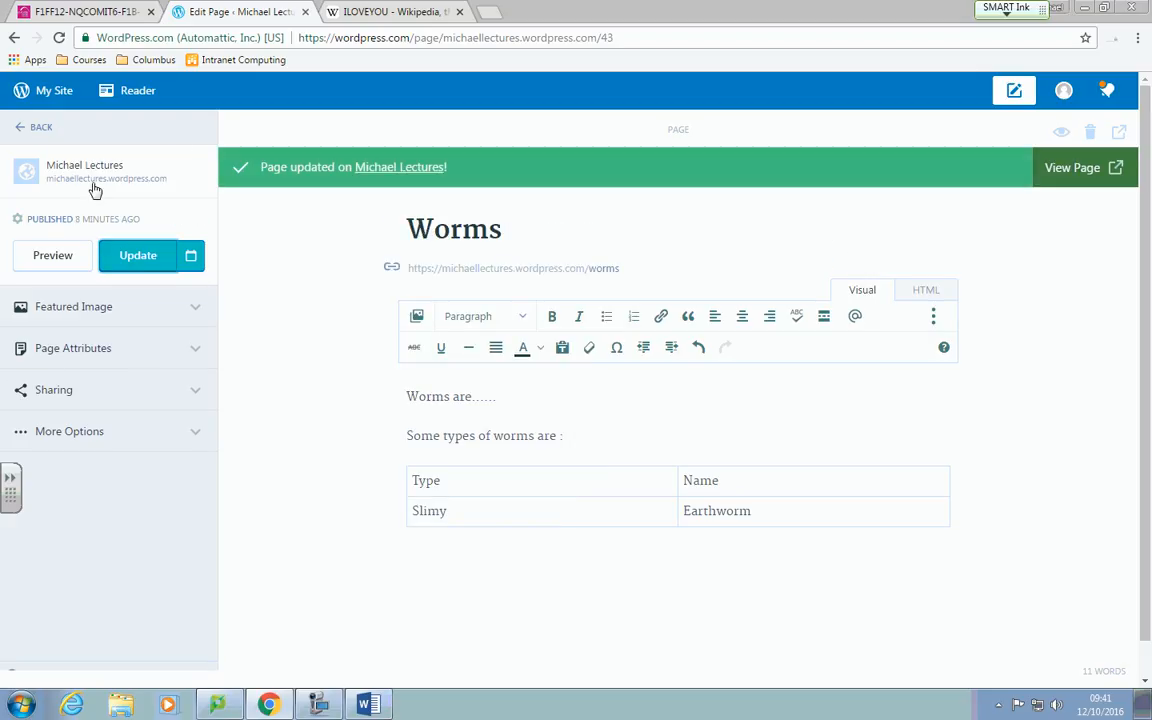
# Return to the site's list of pages and check the Task 3 requirements on the college VLE page.
pyautogui.click(41, 128)
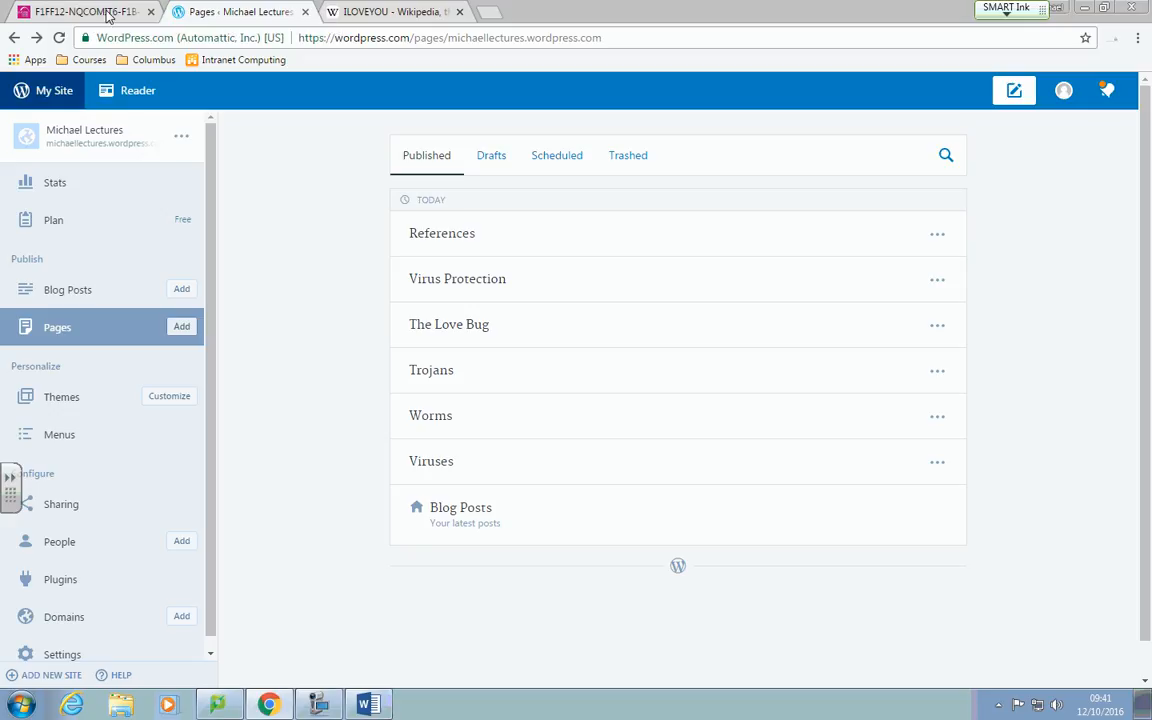
pyautogui.click(92, 12)
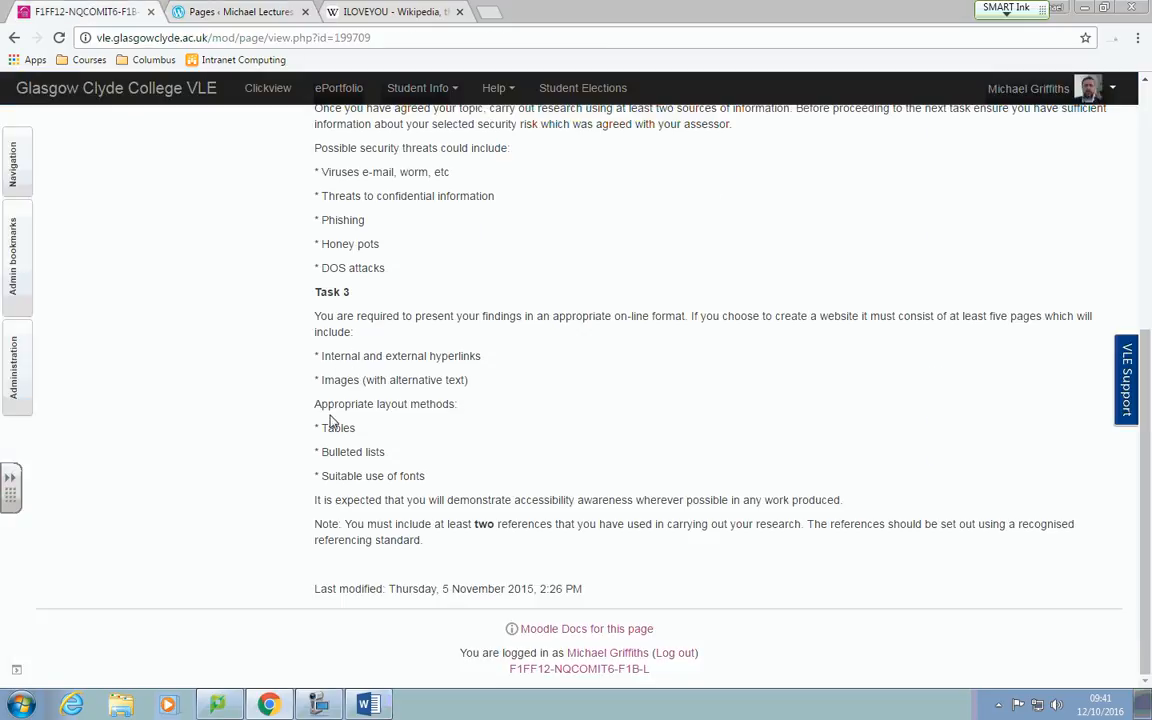
pyautogui.click(211, 12)
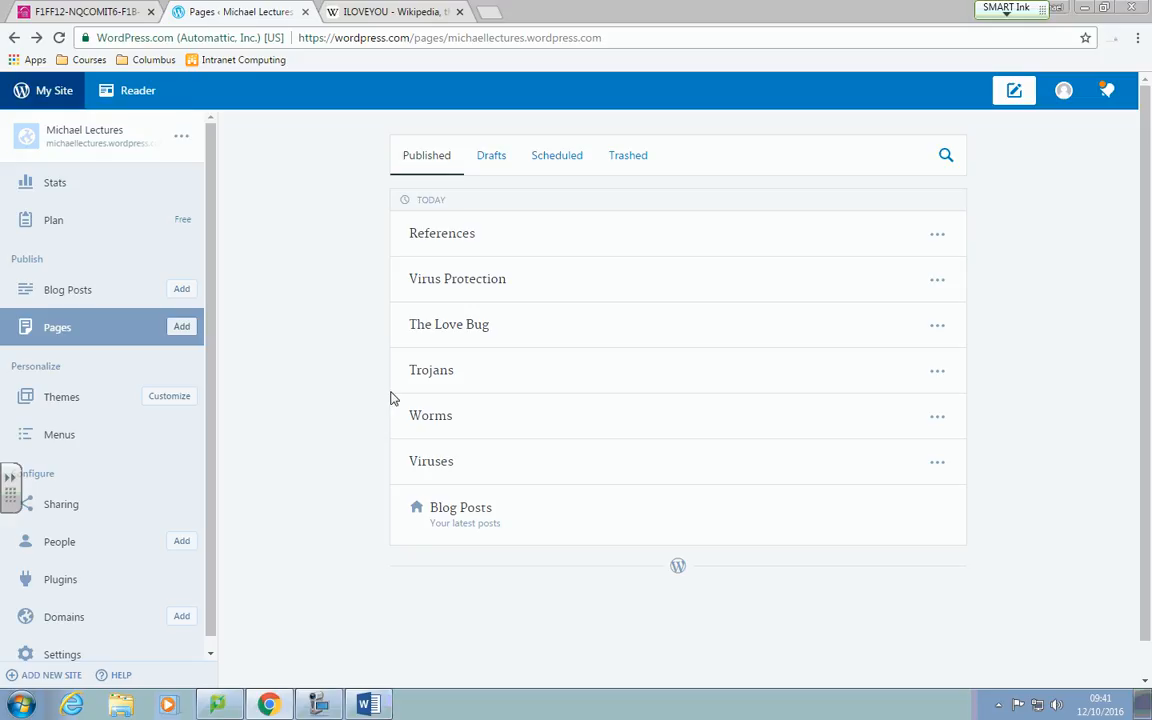
# Search Google for "wikimedia commons" in place of the Wikipedia article and open the Wikimedia Commons main page.
pyautogui.click(326, 10)
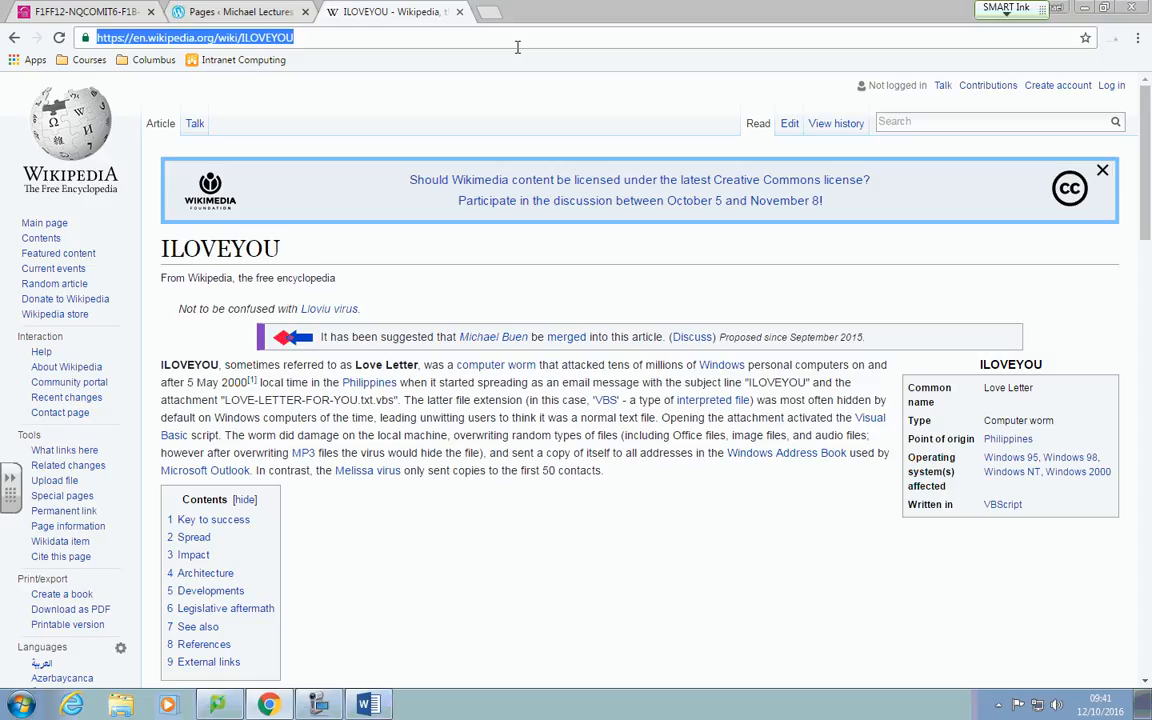
pyautogui.write('wikim')
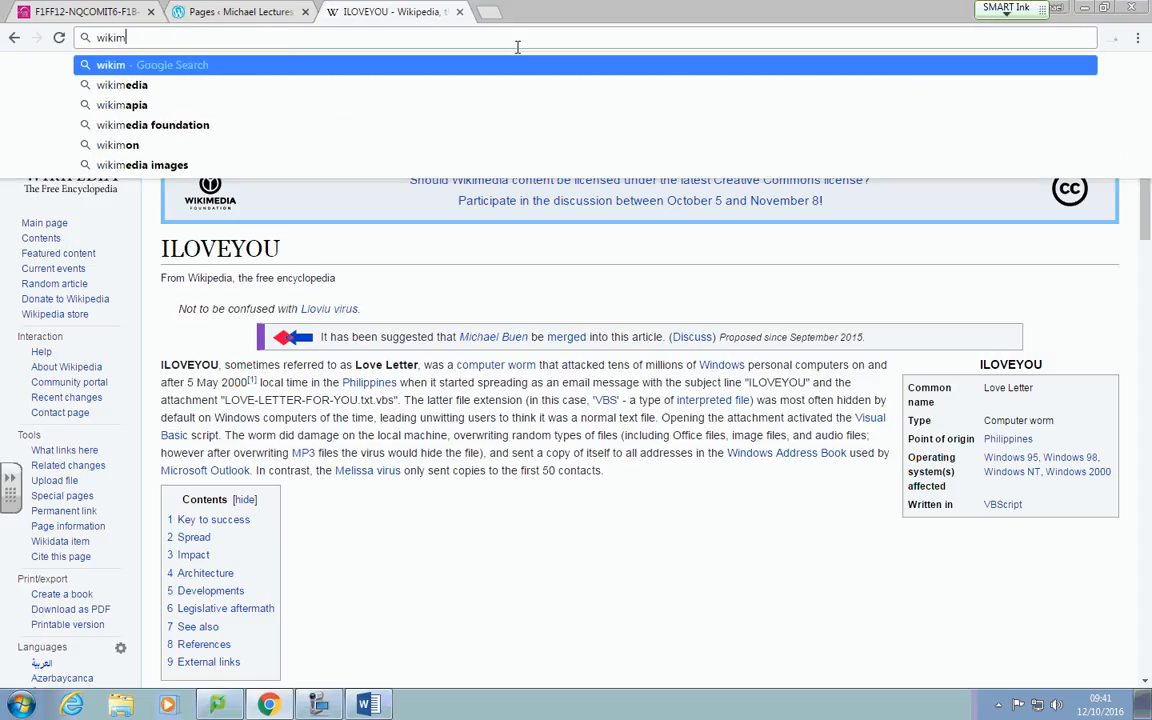
pyautogui.write('edia com')
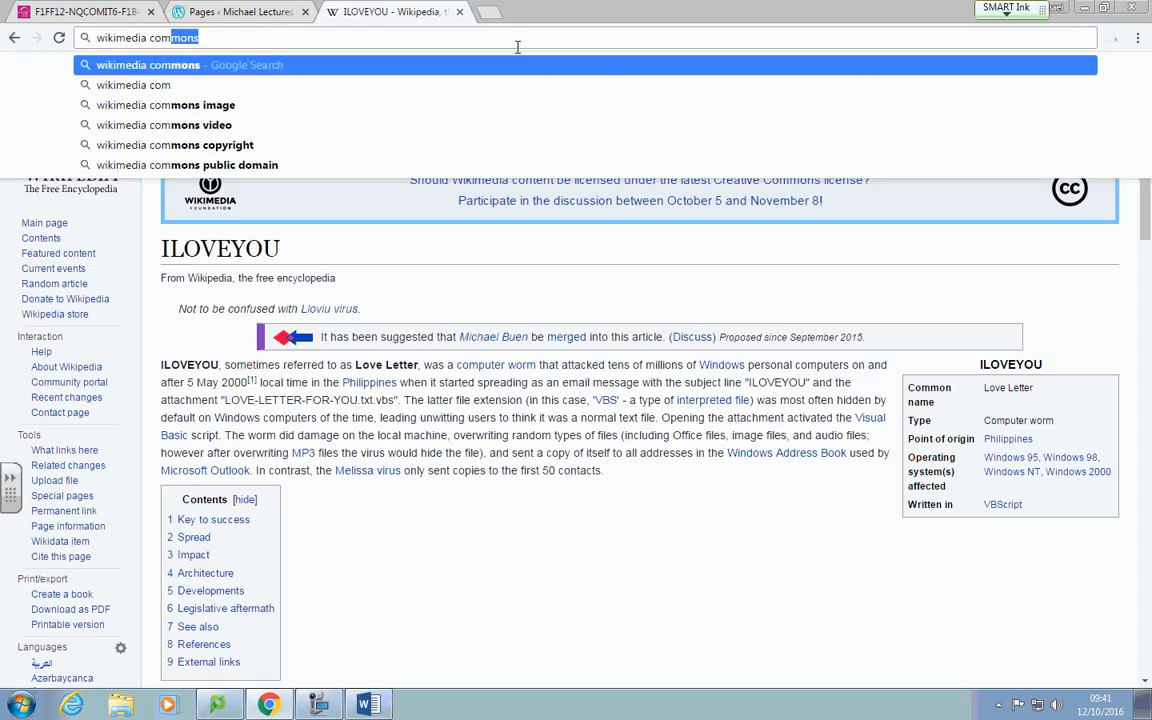
pyautogui.write('mons')
pyautogui.press('Return')
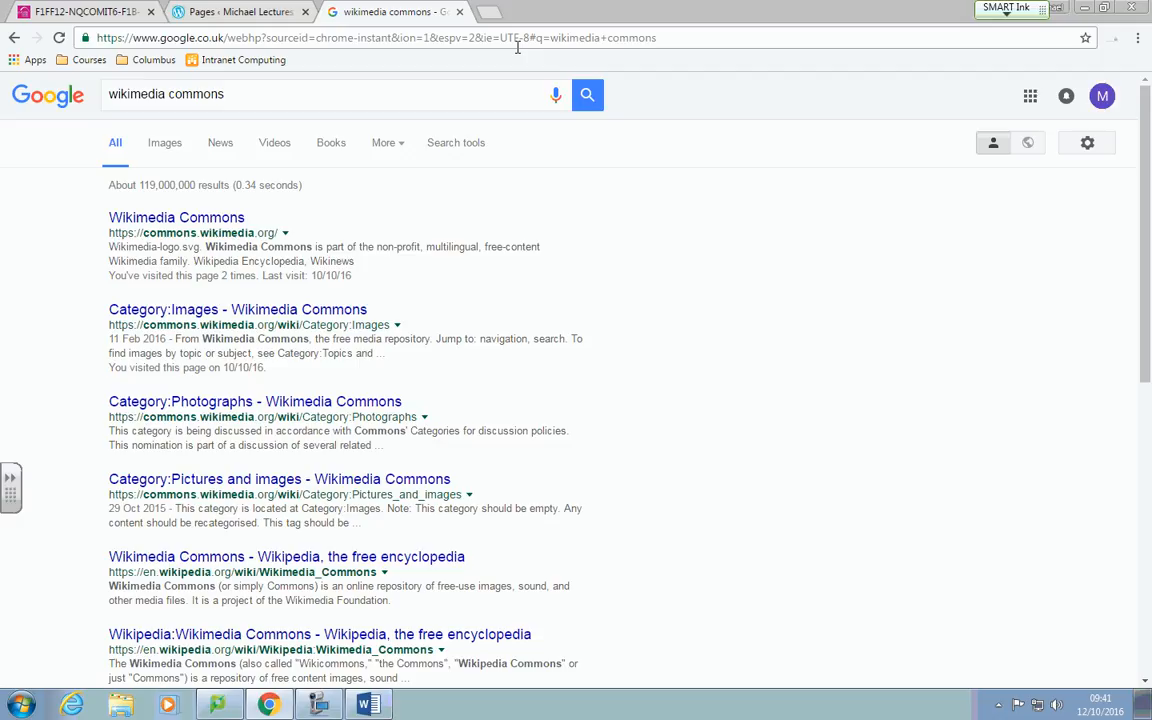
pyautogui.click(192, 216)
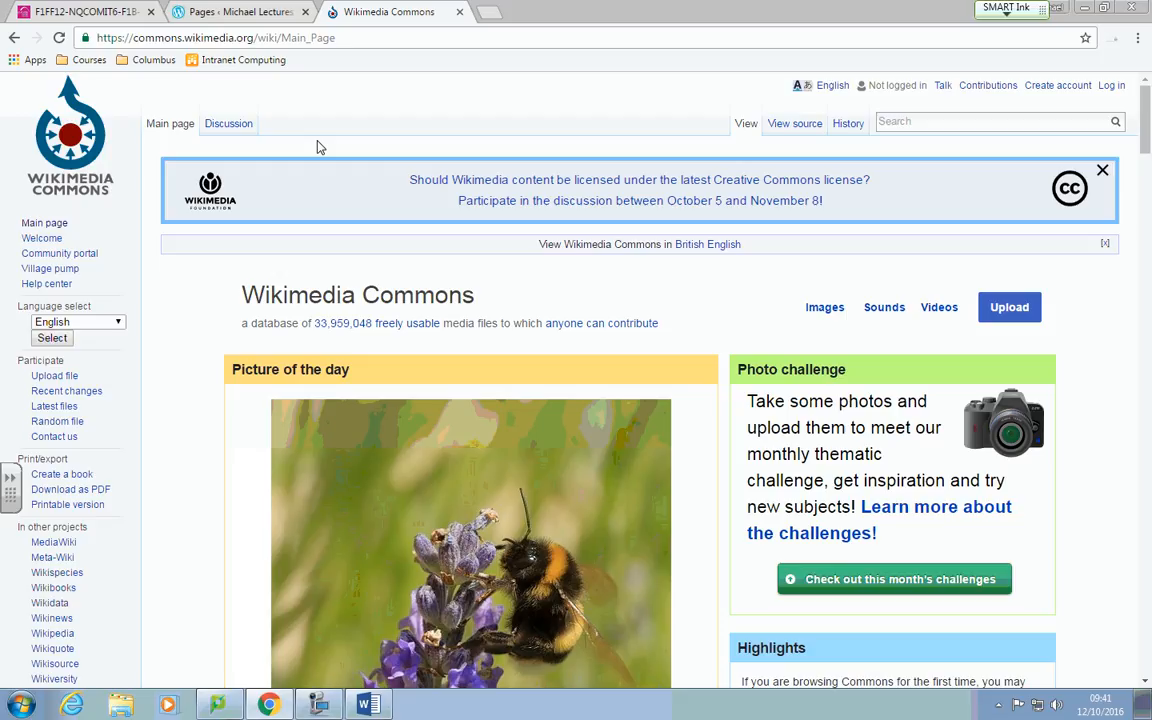
# Search Wikimedia Commons for "virus" and open the Viruses category.
pyautogui.click(941, 122)
pyautogui.write('virus')
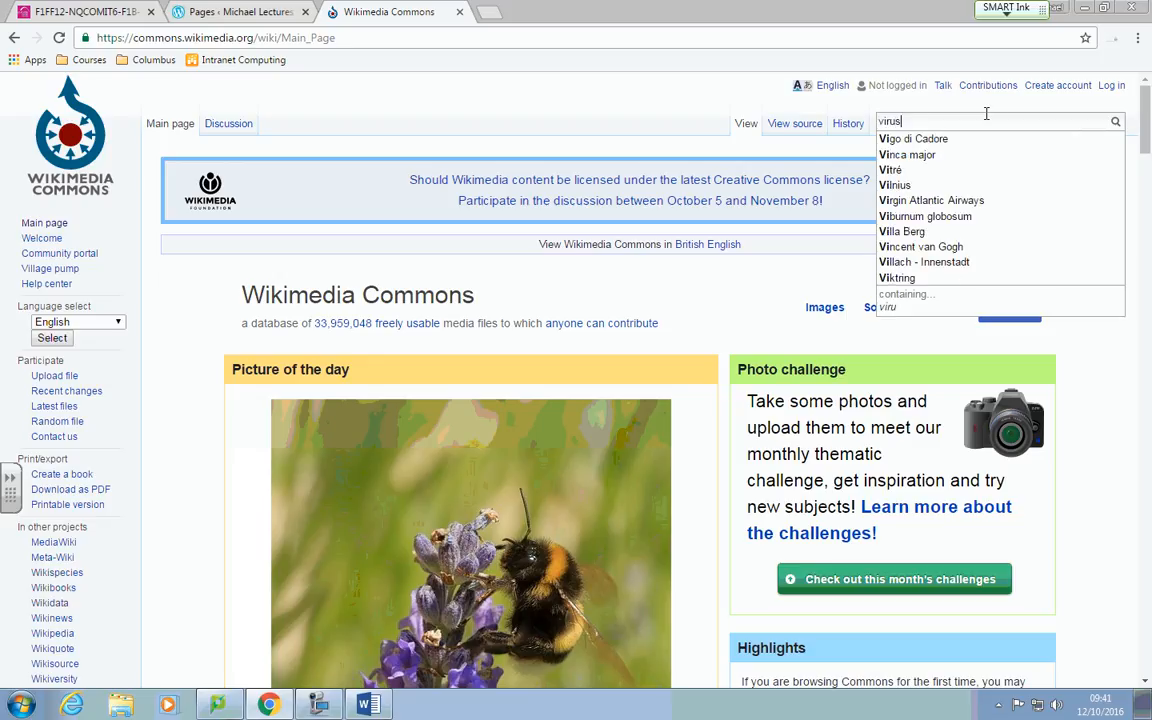
pyautogui.press('Return')
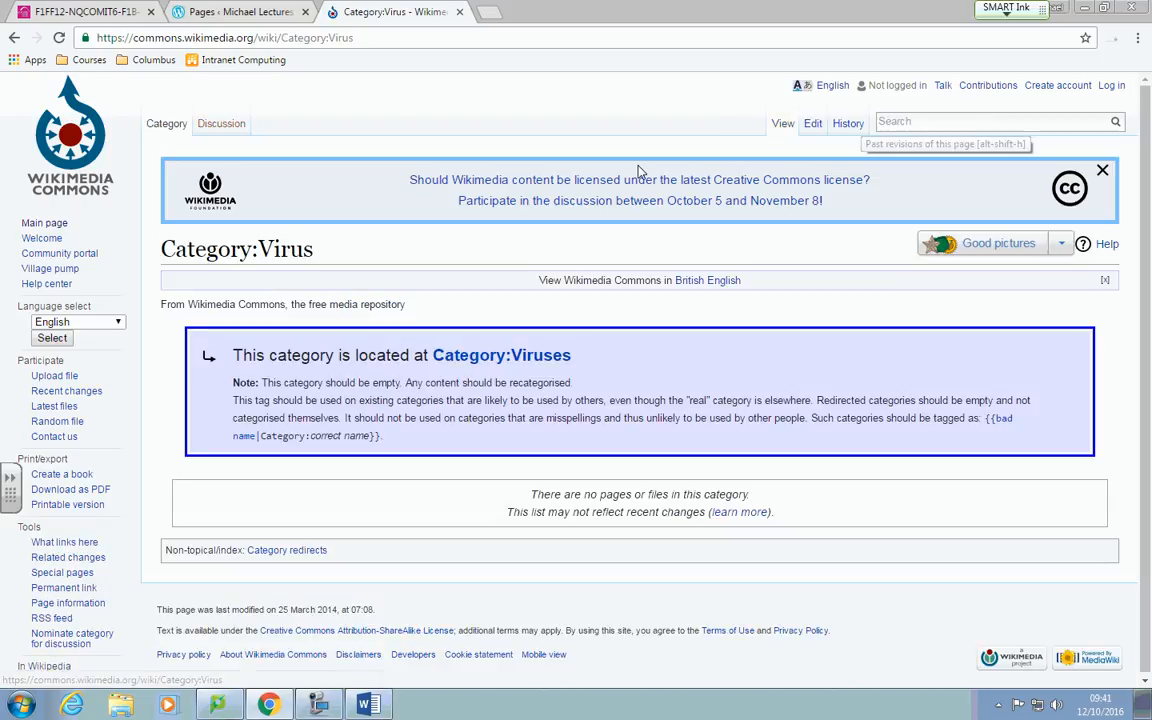
pyautogui.click(541, 362)
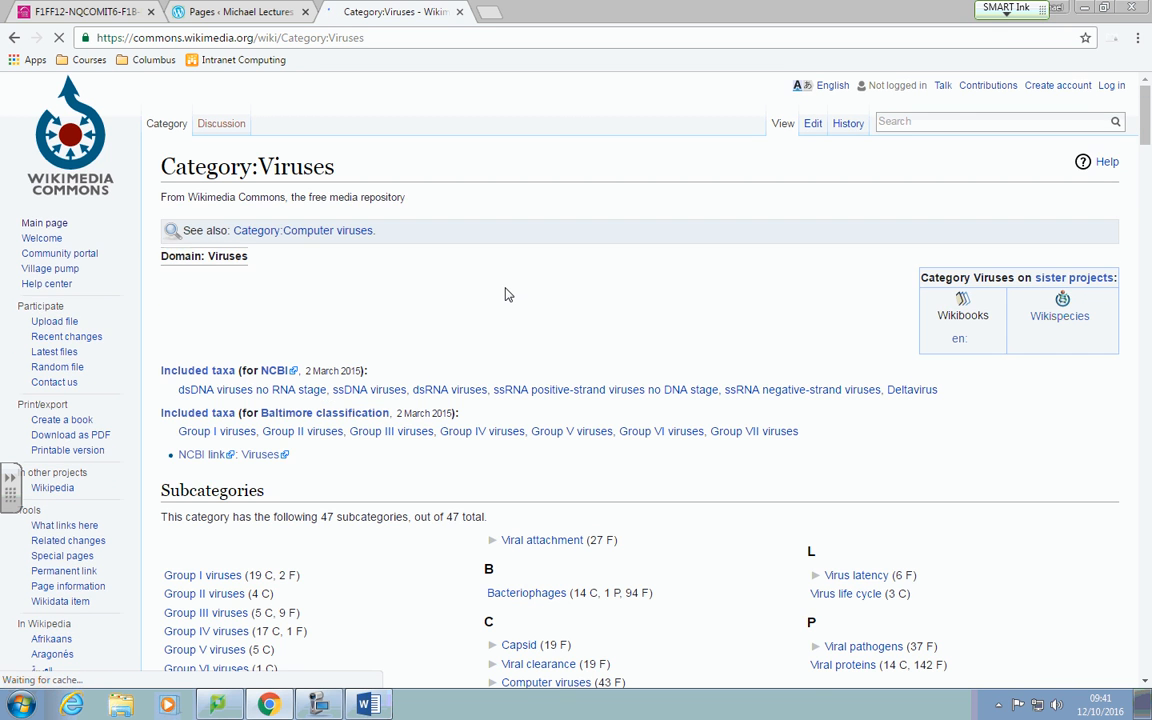
# Browse the media files and subcategories of the Viruses category for suitable images.
pyautogui.scroll(-8, 507, 290)
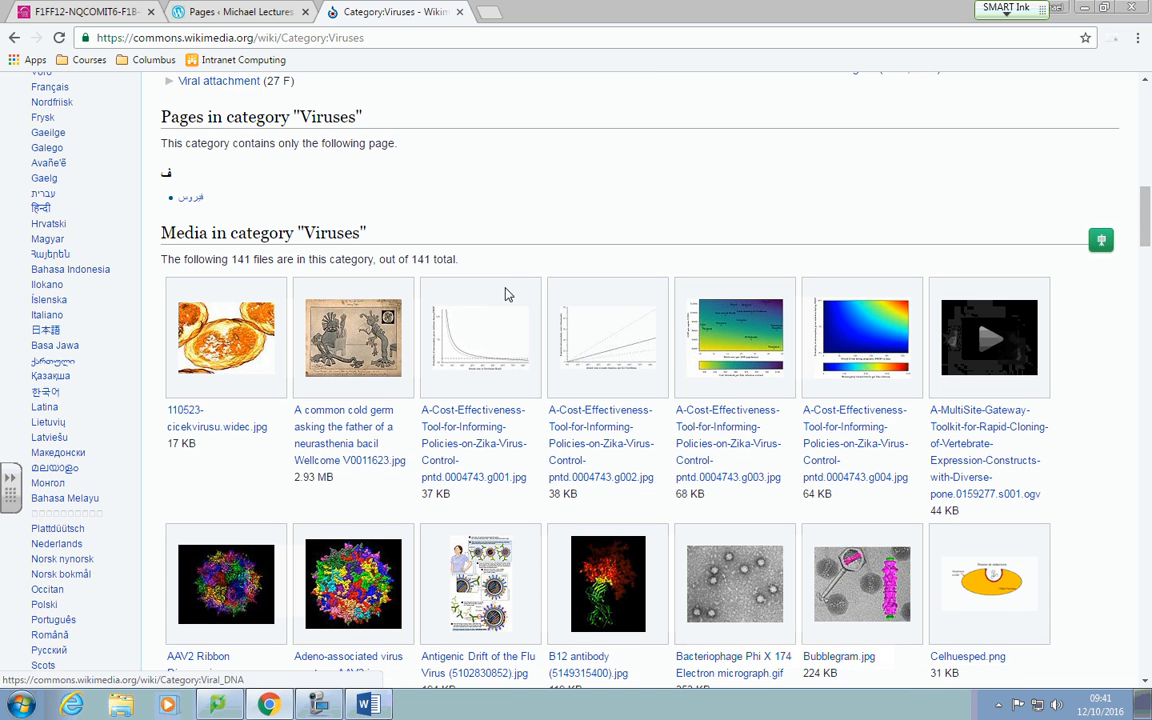
pyautogui.scroll(-1, 586, 224)
pyautogui.scroll(-2, 585, 224)
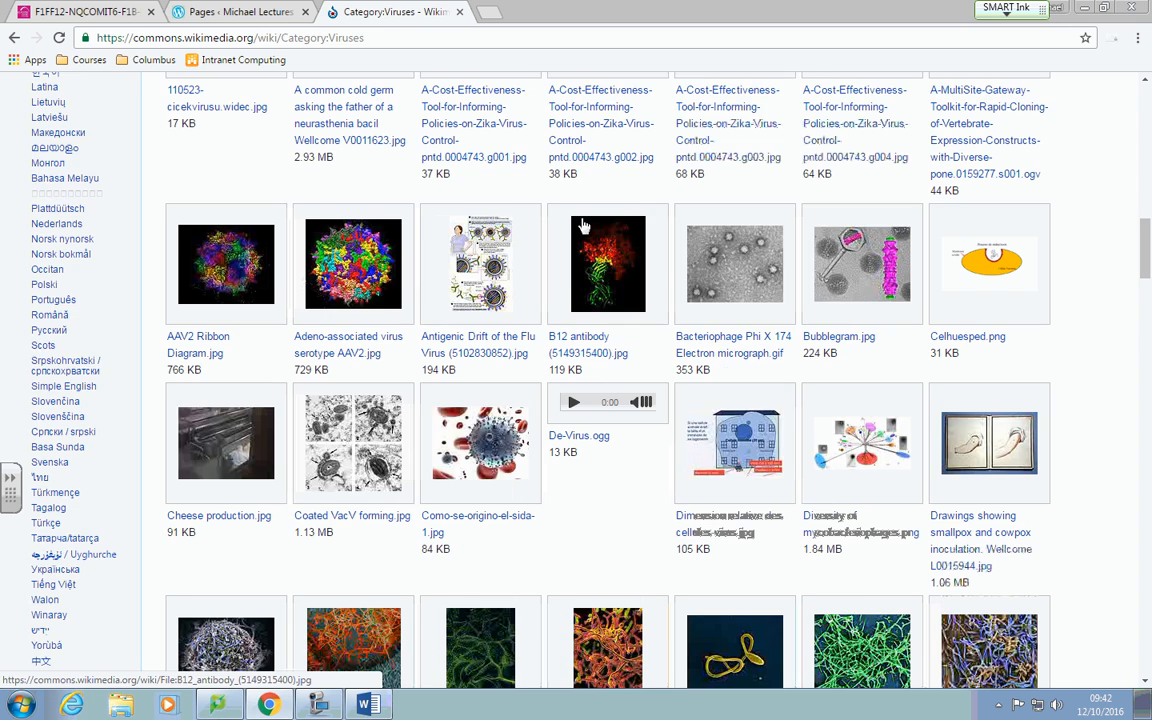
pyautogui.scroll(-1, 585, 226)
pyautogui.scroll(-10, 585, 226)
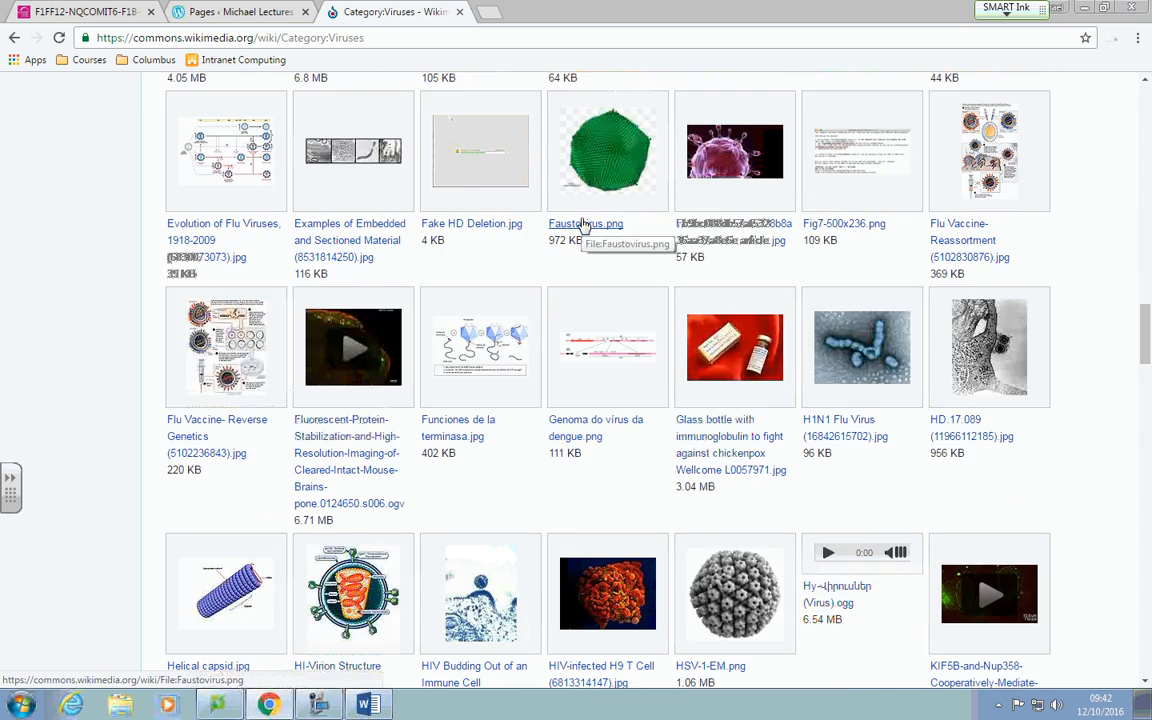
pyautogui.scroll(-6, 585, 226)
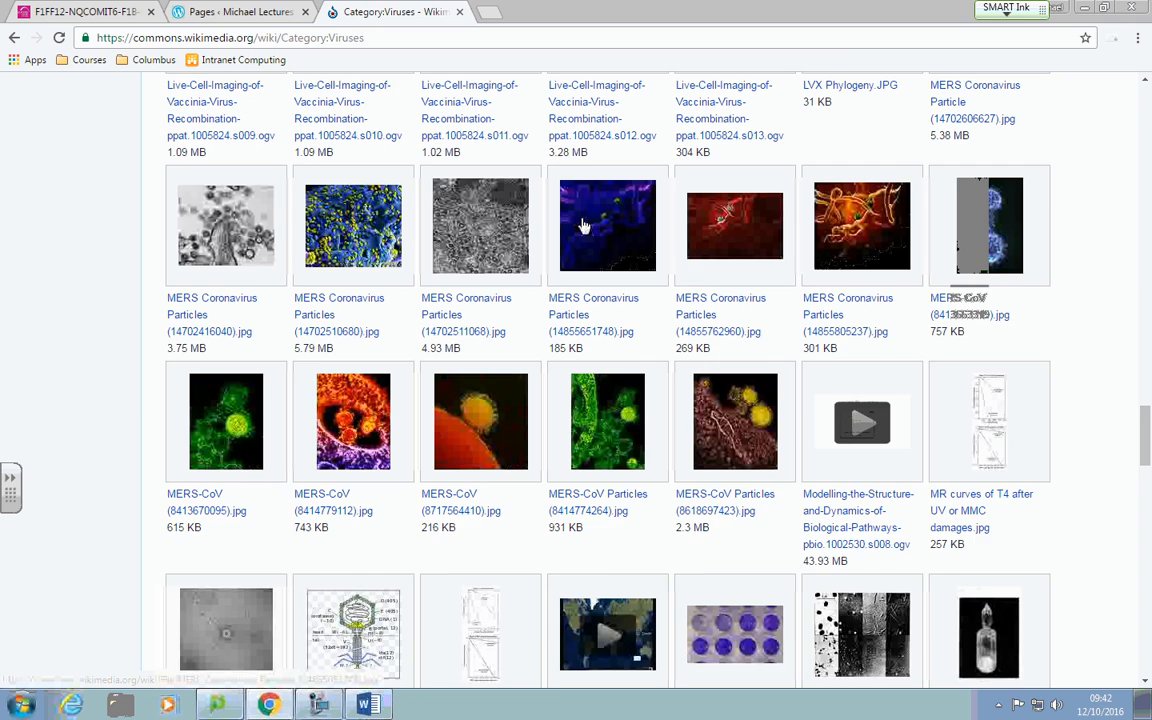
pyautogui.scroll(8, 1145, 280)
pyautogui.scroll(15, 1145, 280)
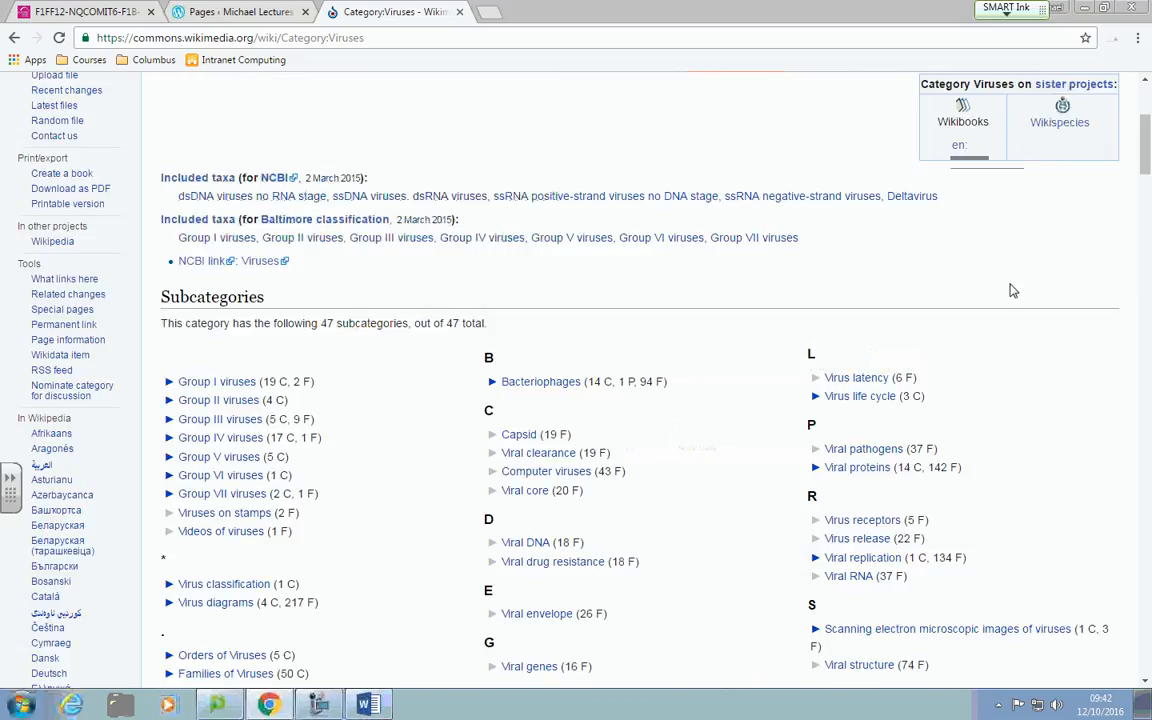
pyautogui.scroll(-7, 730, 421)
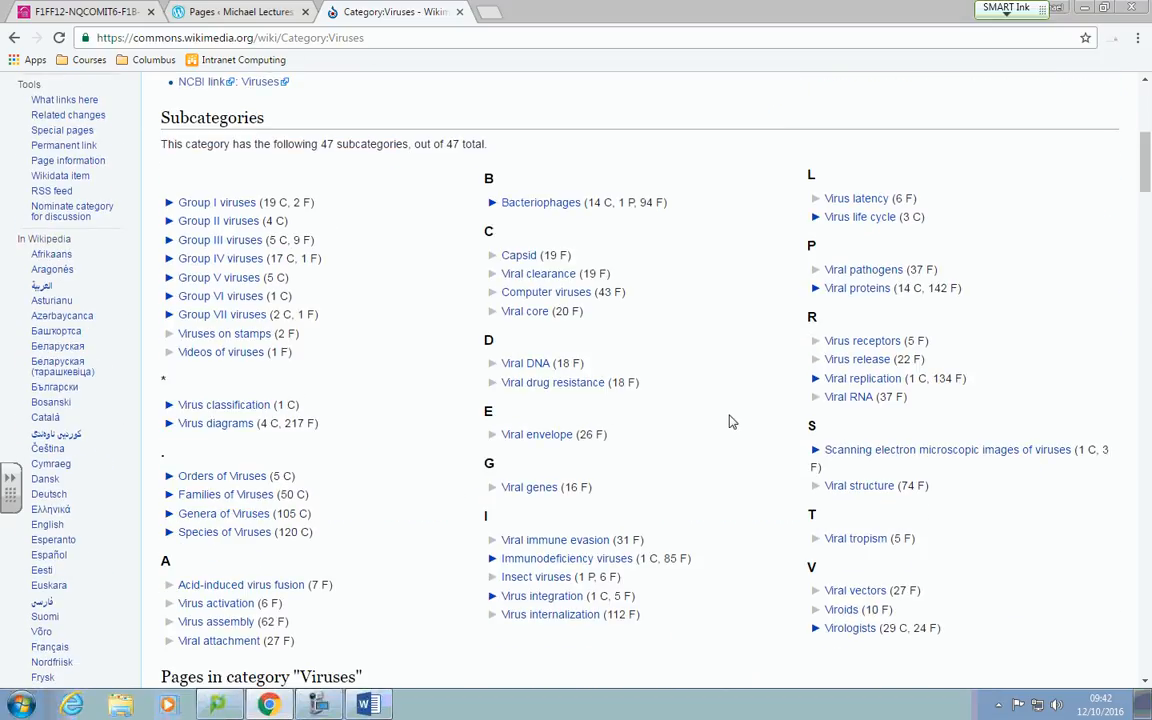
pyautogui.scroll(6, 784, 458)
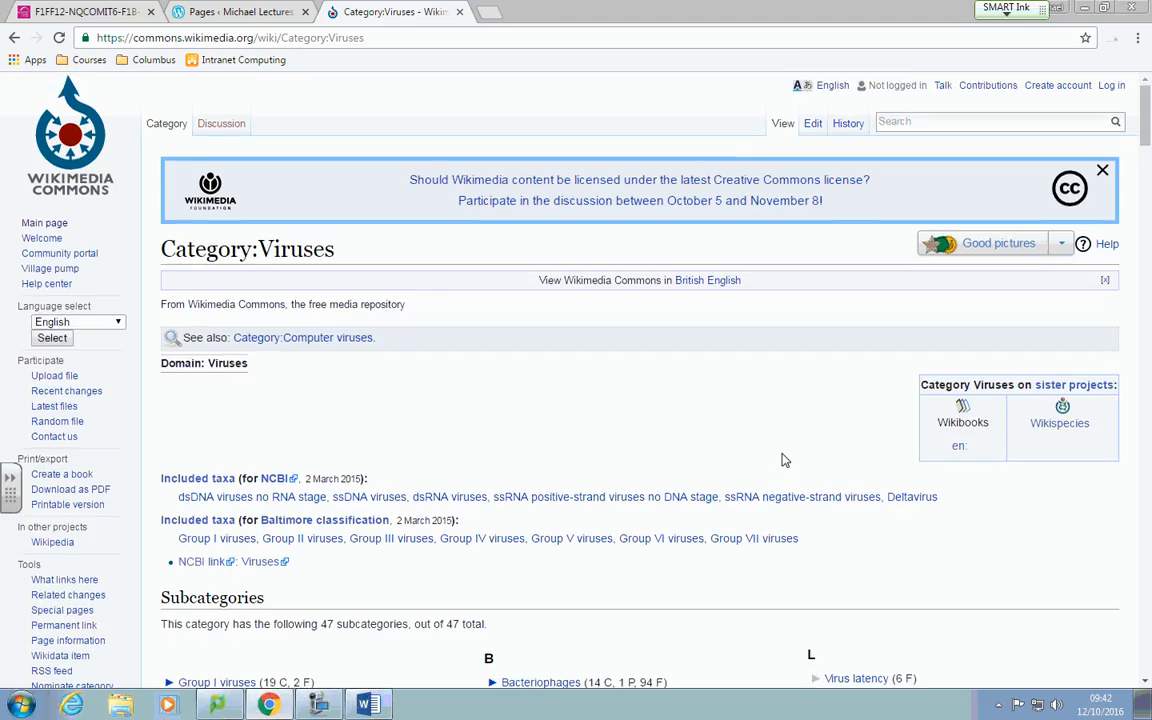
# Open the Computer viruses category and go to the full details page of Cartoonvirus.jpg.
pyautogui.click(328, 340)
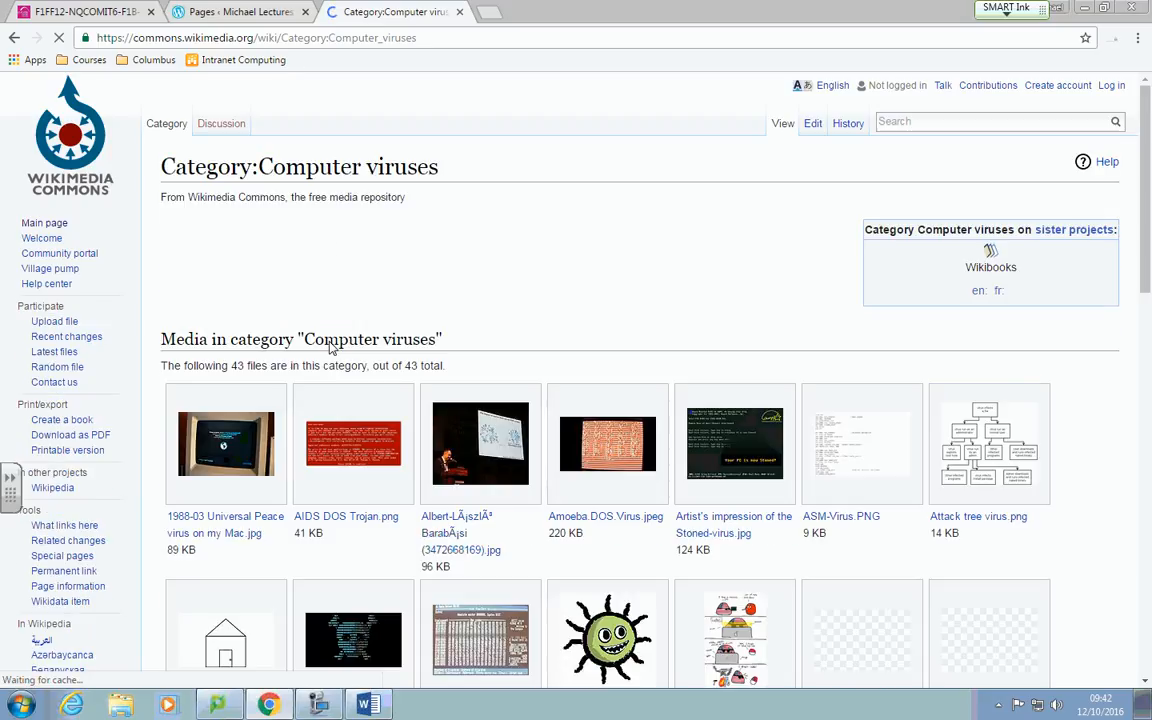
pyautogui.scroll(-5, 592, 340)
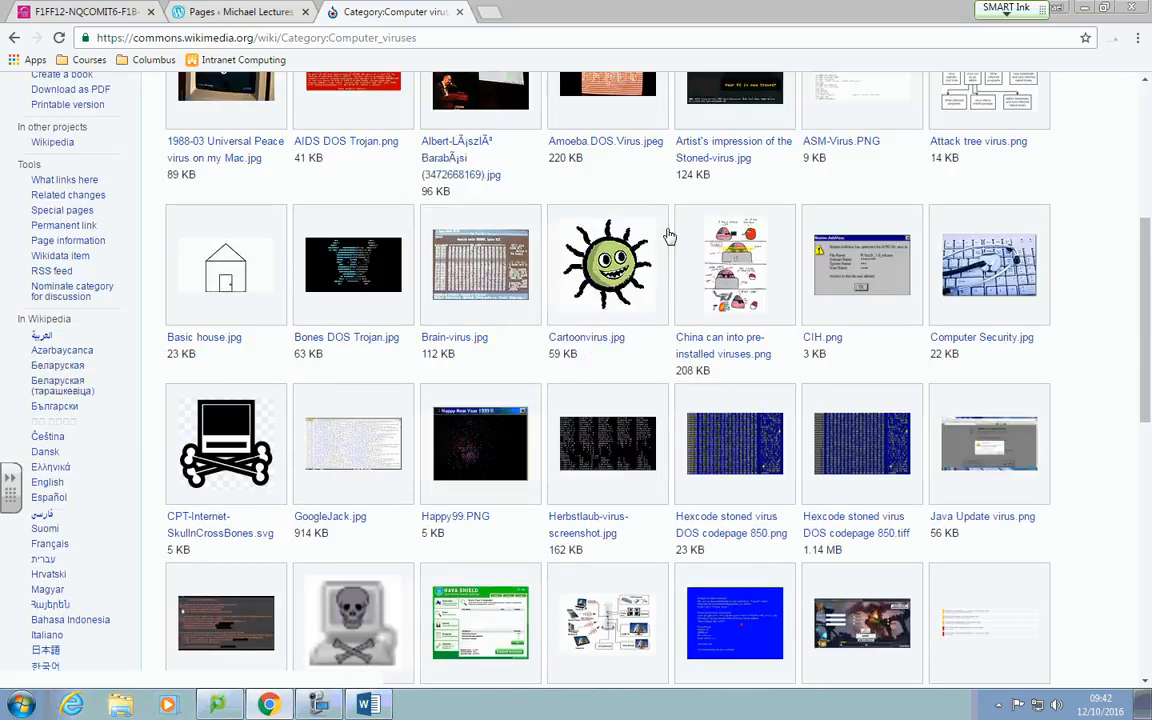
pyautogui.click(614, 280)
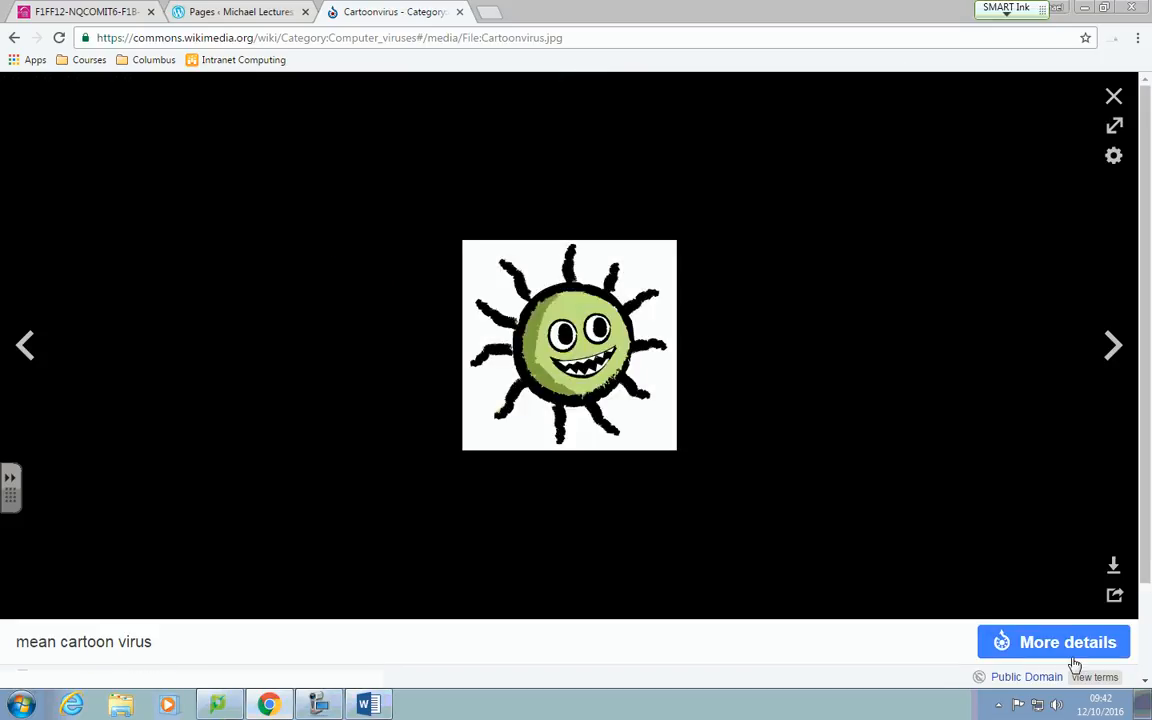
pyautogui.click(1052, 640)
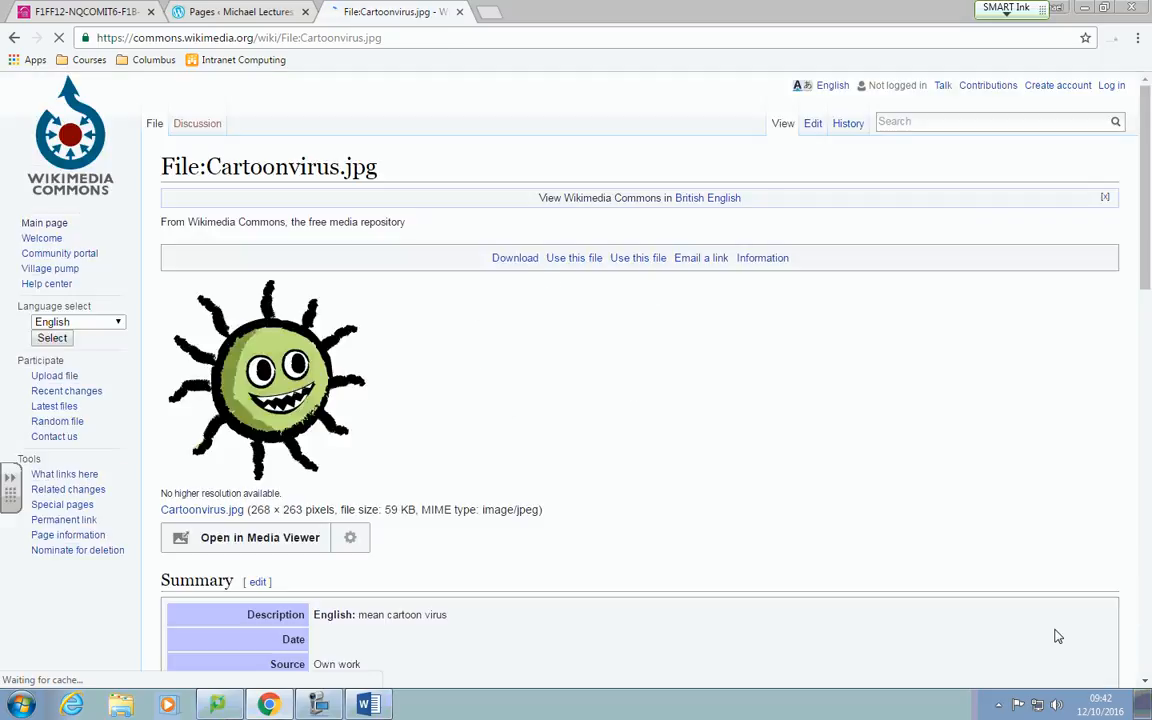
# Check the author, permission and licensing details of Cartoonvirus.jpg.
pyautogui.scroll(-4, 504, 435)
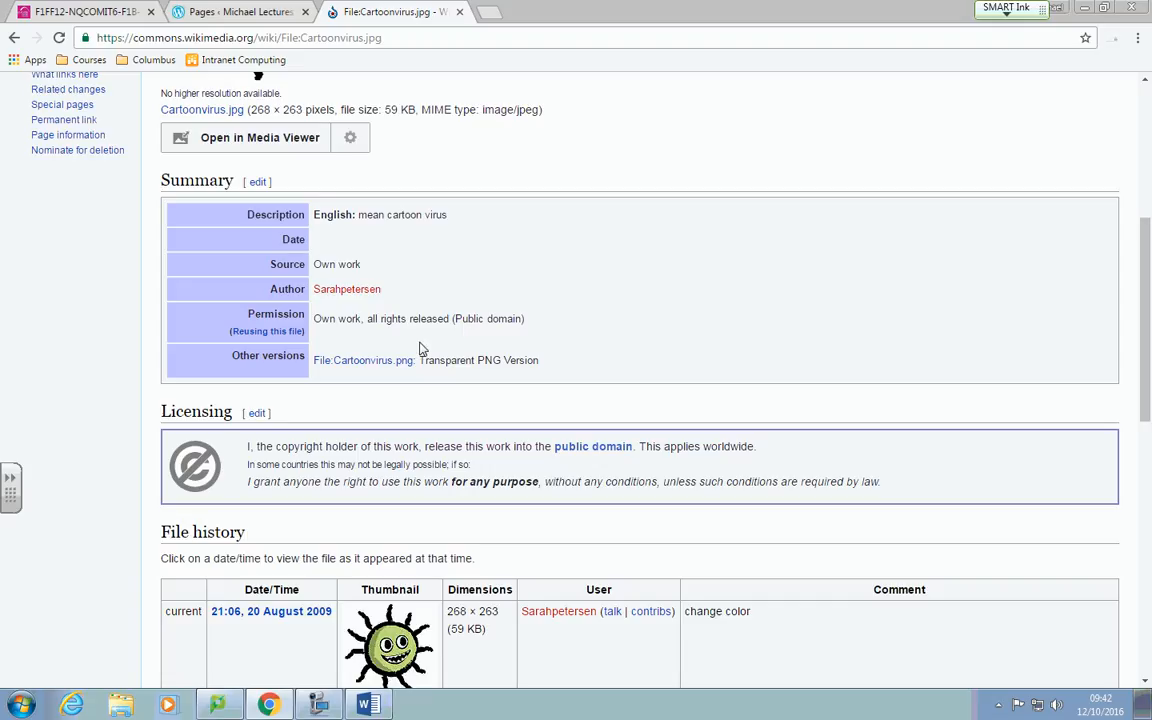
pyautogui.scroll(-1, 420, 348)
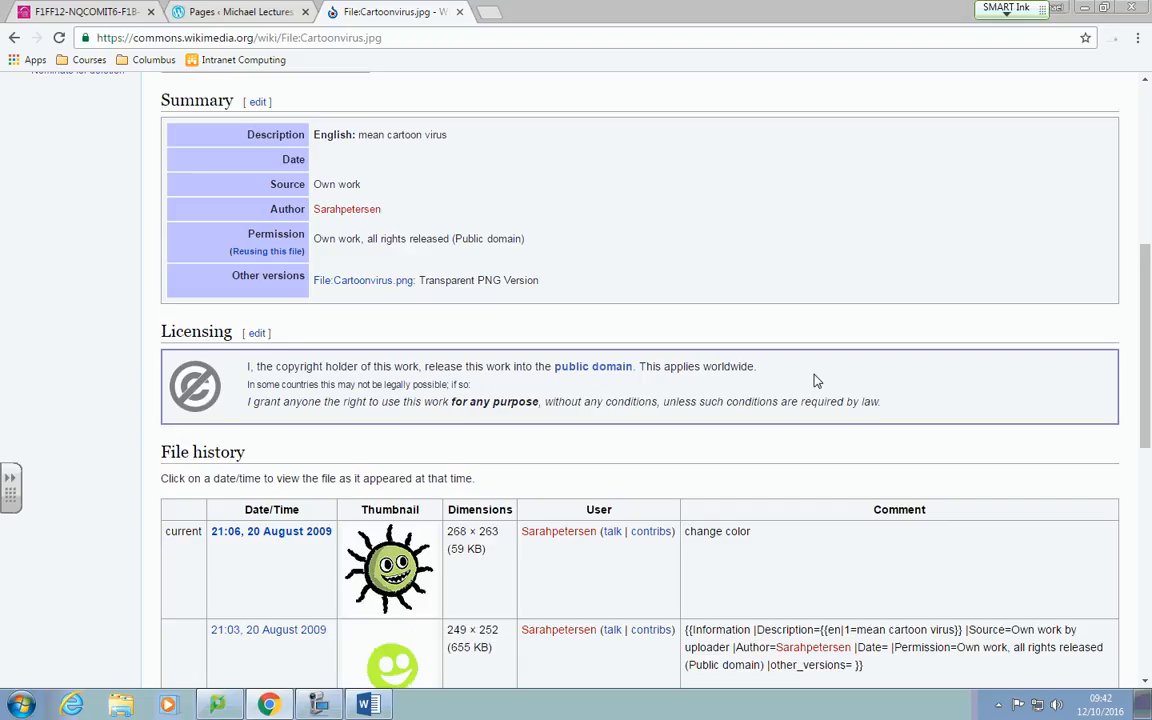
pyautogui.scroll(3, 816, 380)
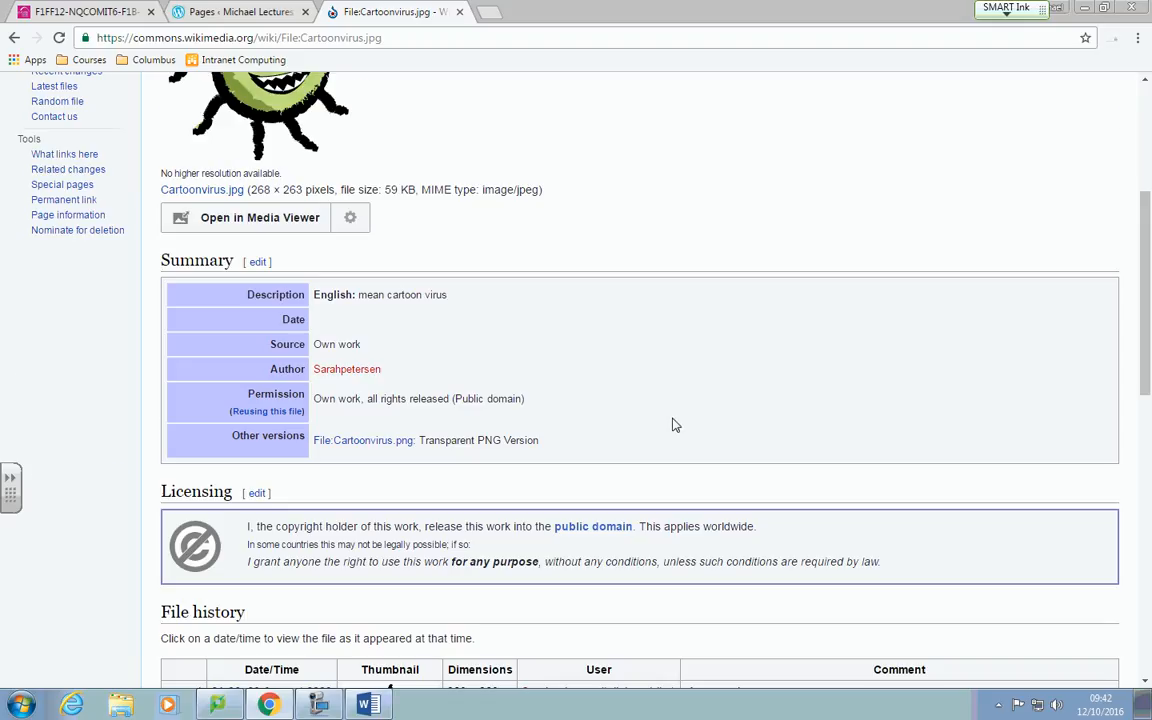
pyautogui.scroll(3, 673, 425)
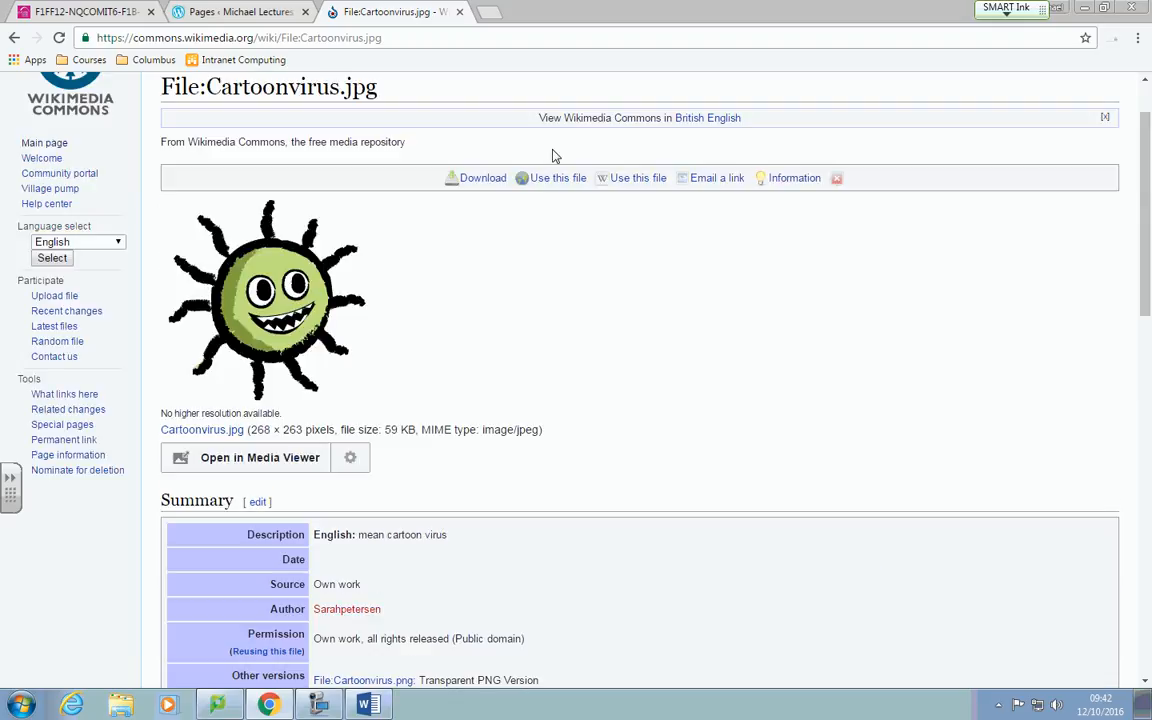
# Copy the 256px-wide HTML embed code for using Cartoonvirus.jpg on the web.
pyautogui.click(535, 180)
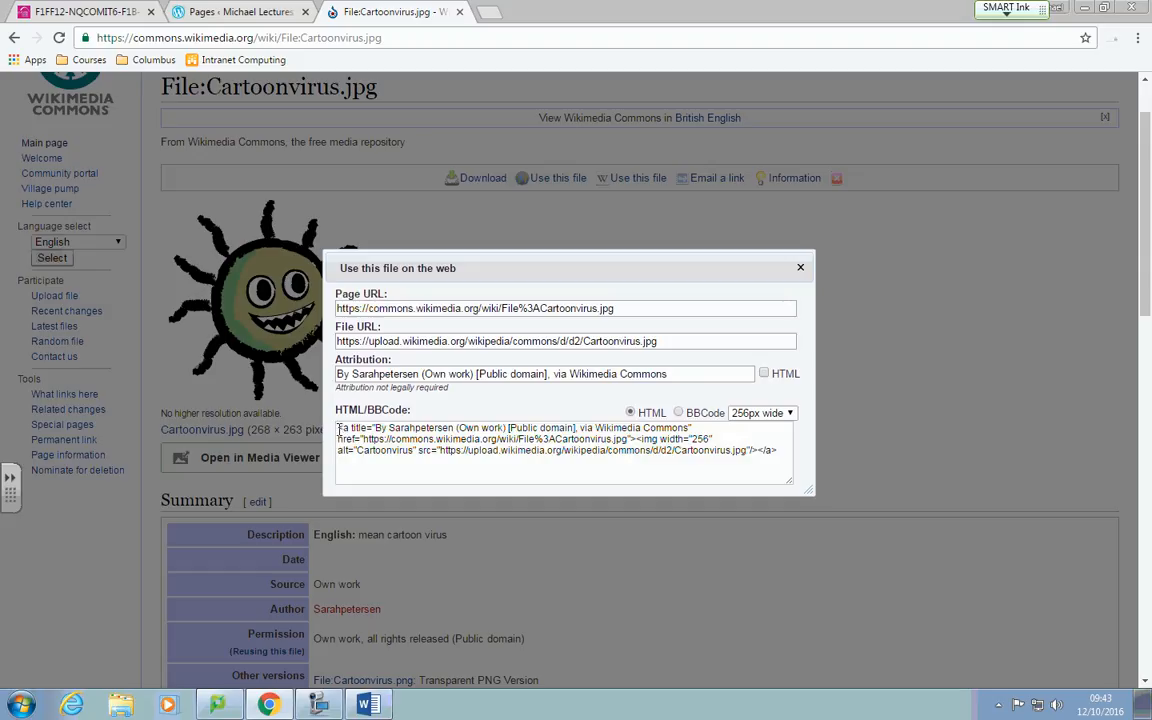
pyautogui.moveTo(338, 428); pyautogui.dragTo(794, 457)
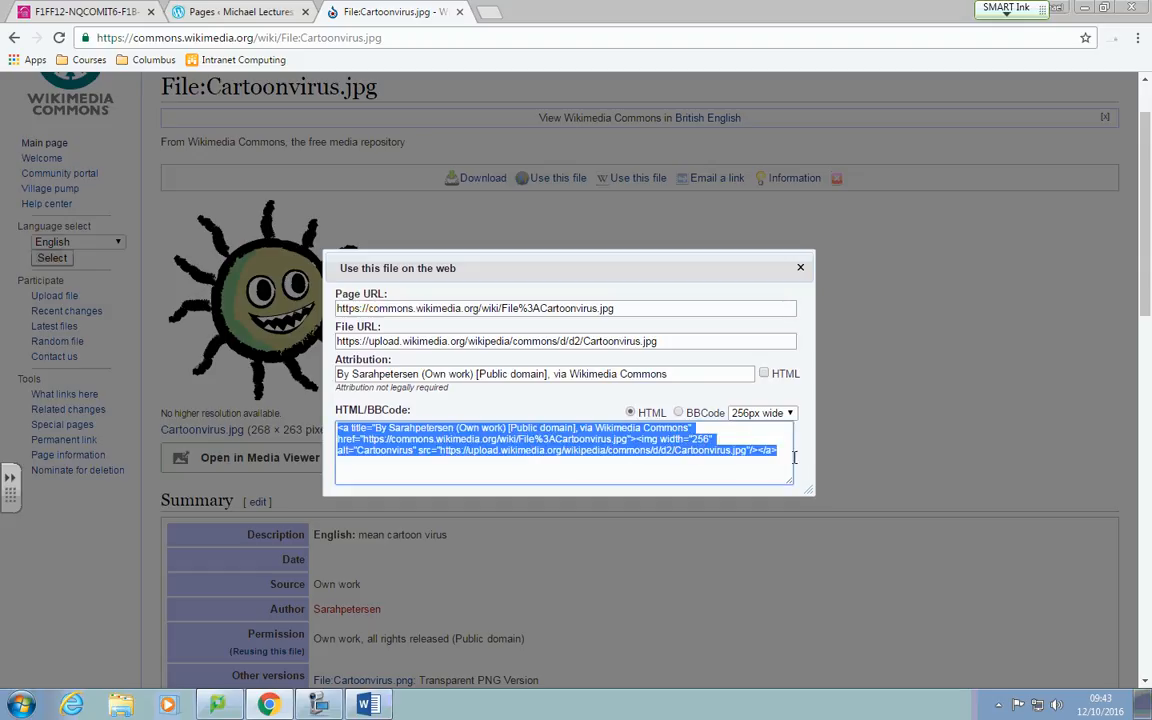
pyautogui.rightClick(611, 446)
pyautogui.click(667, 462)
# Open the WordPress Viruses page, paste the image embed code below the text in its HTML, and return to the visual editor.
pyautogui.click(241, 11)
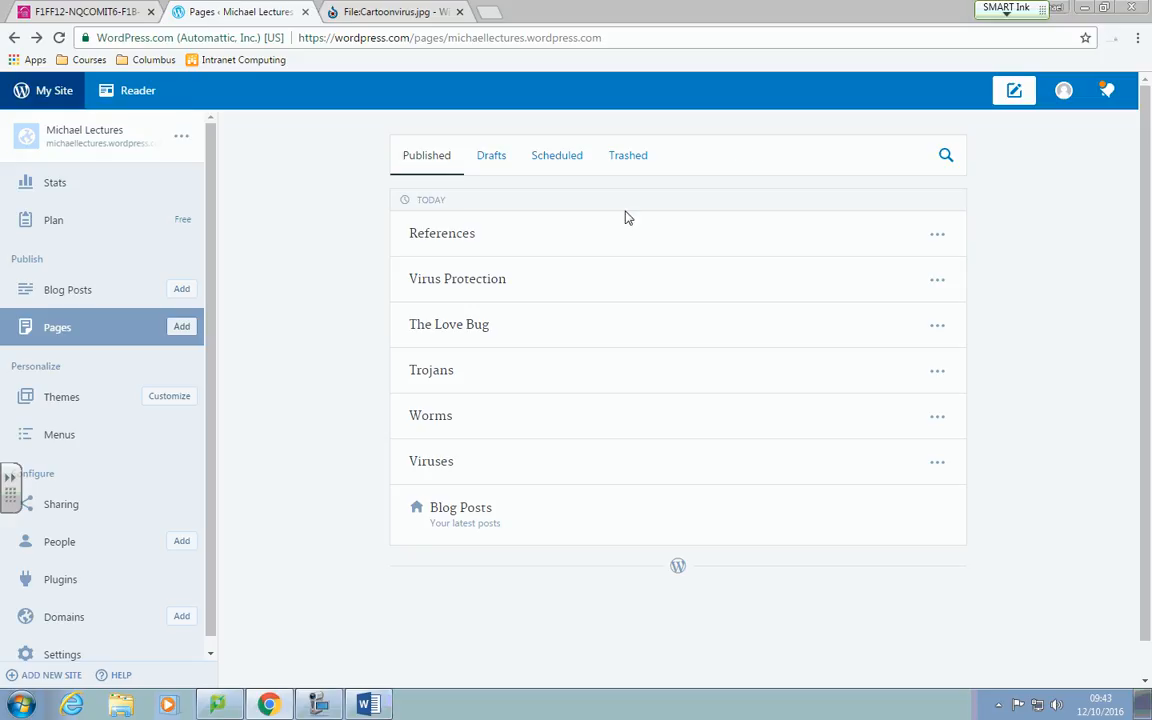
pyautogui.click(436, 466)
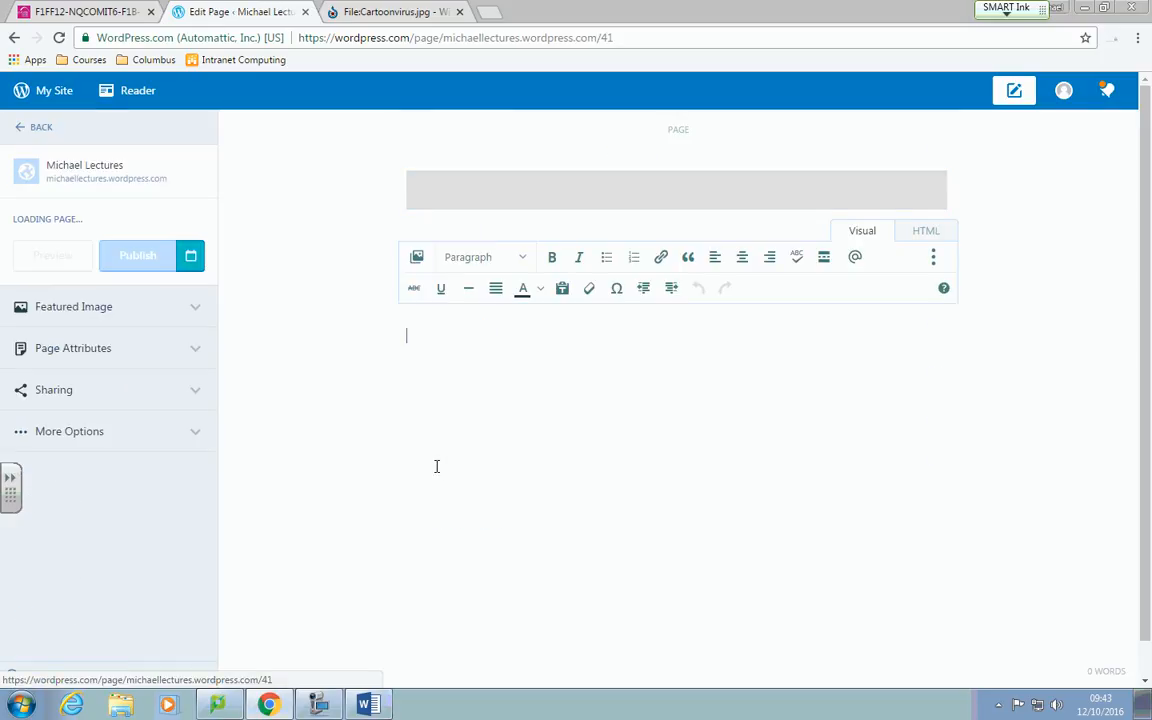
pyautogui.click(756, 364)
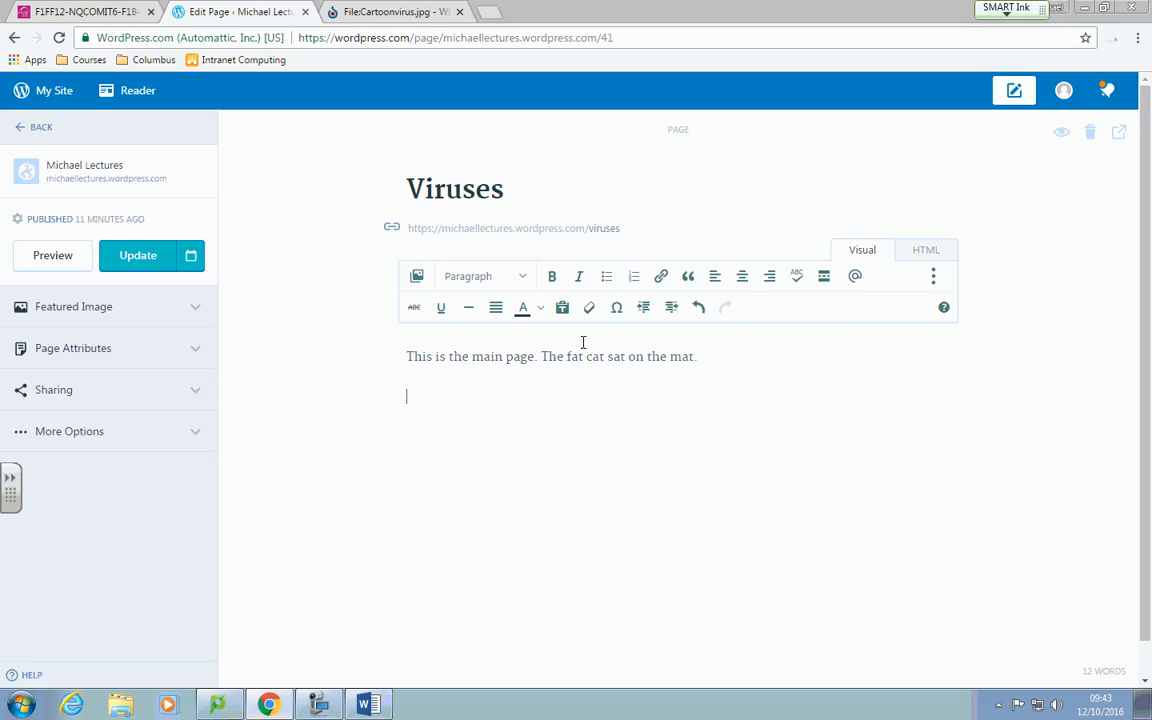
pyautogui.click(912, 257)
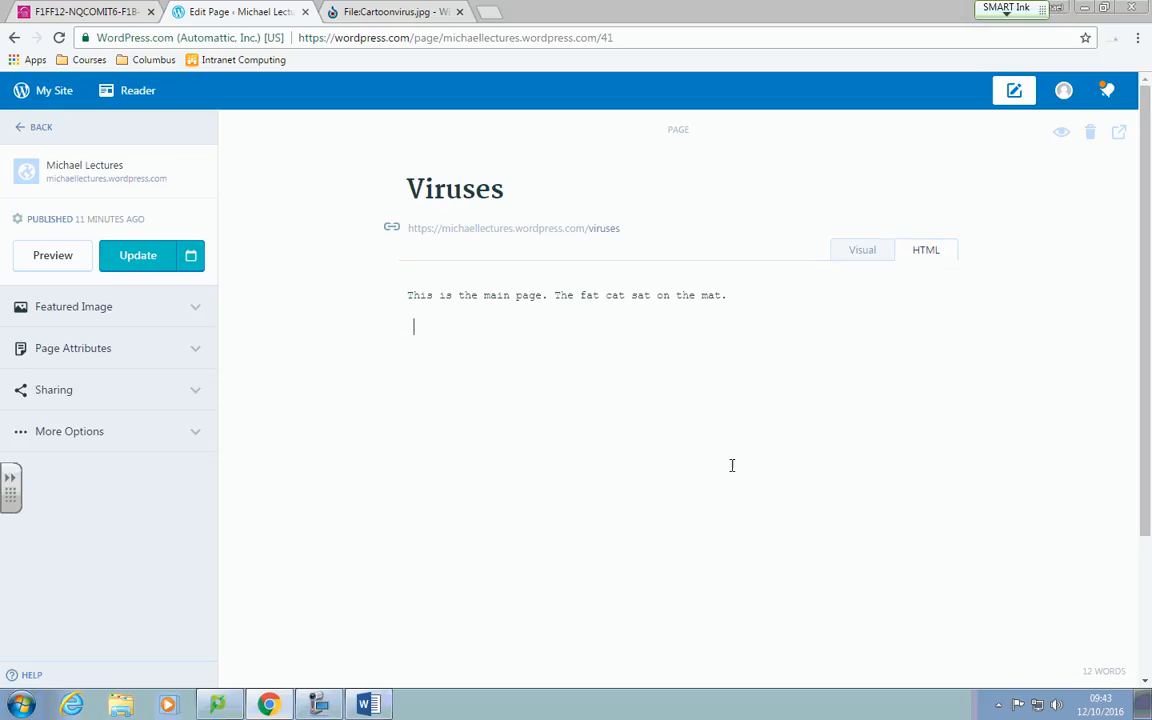
pyautogui.hotkey('ctrl', 'v')
pyautogui.click(861, 257)
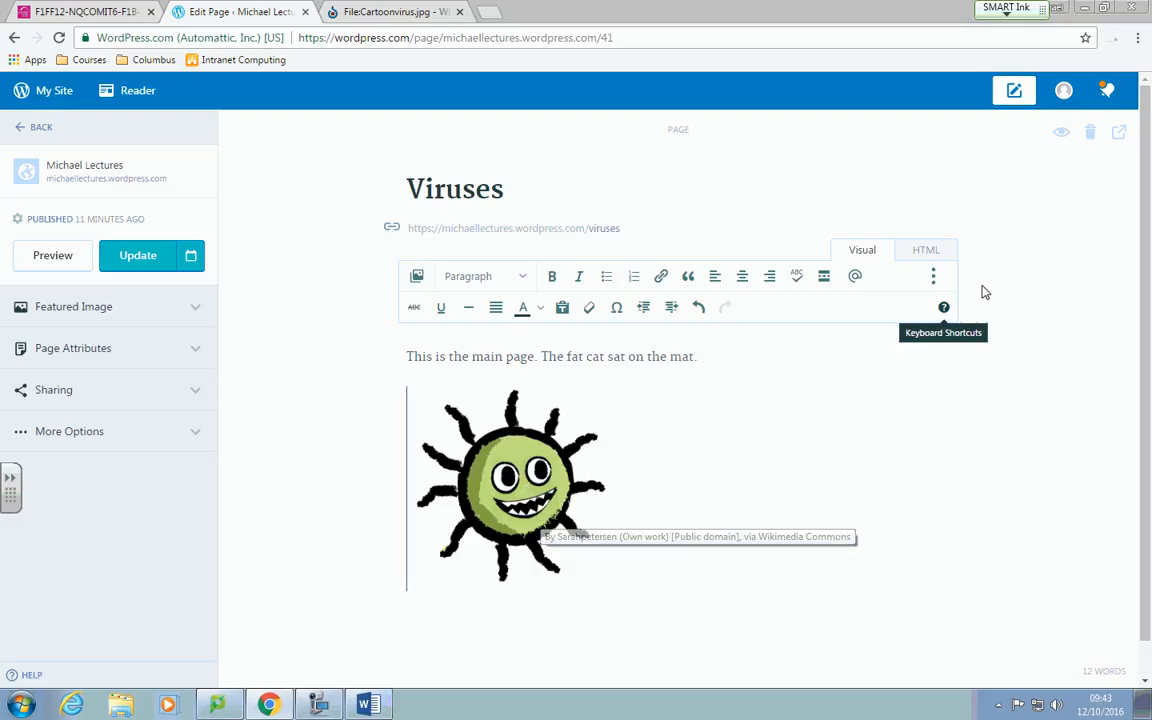
# Examine the cartoon virus image's alt and width attributes in the page's HTML and return to the visual editor.
pyautogui.click(926, 252)
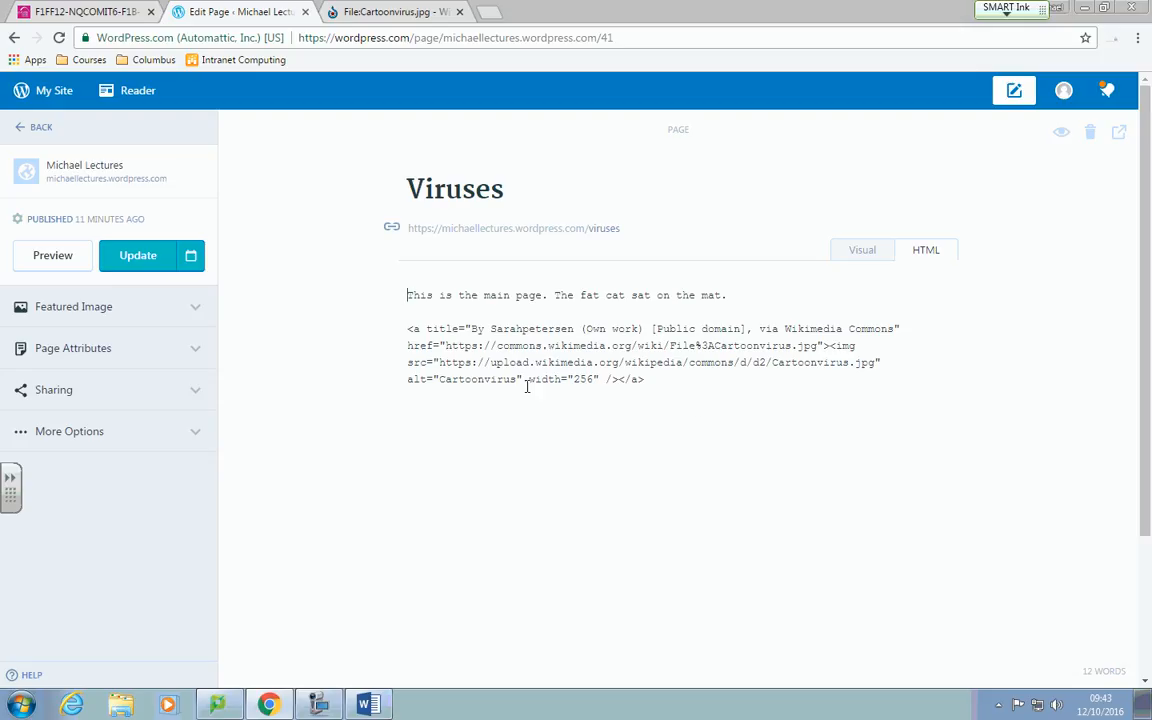
pyautogui.moveTo(405, 380); pyautogui.dragTo(601, 395)
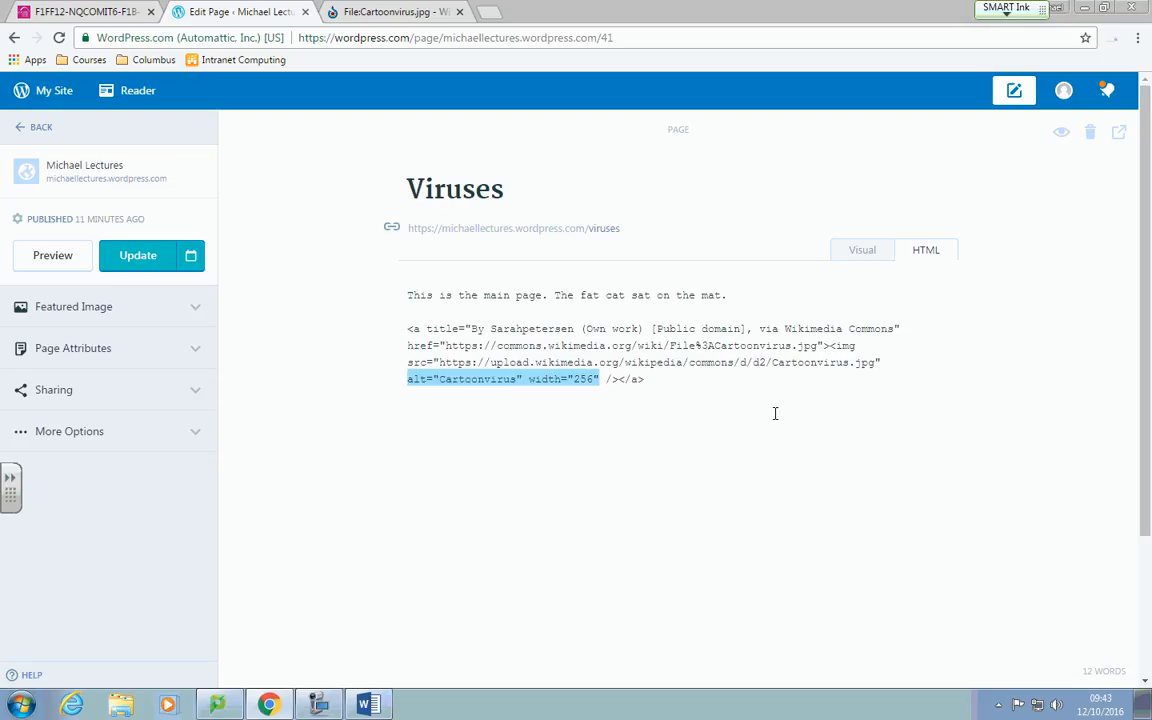
pyautogui.click(874, 259)
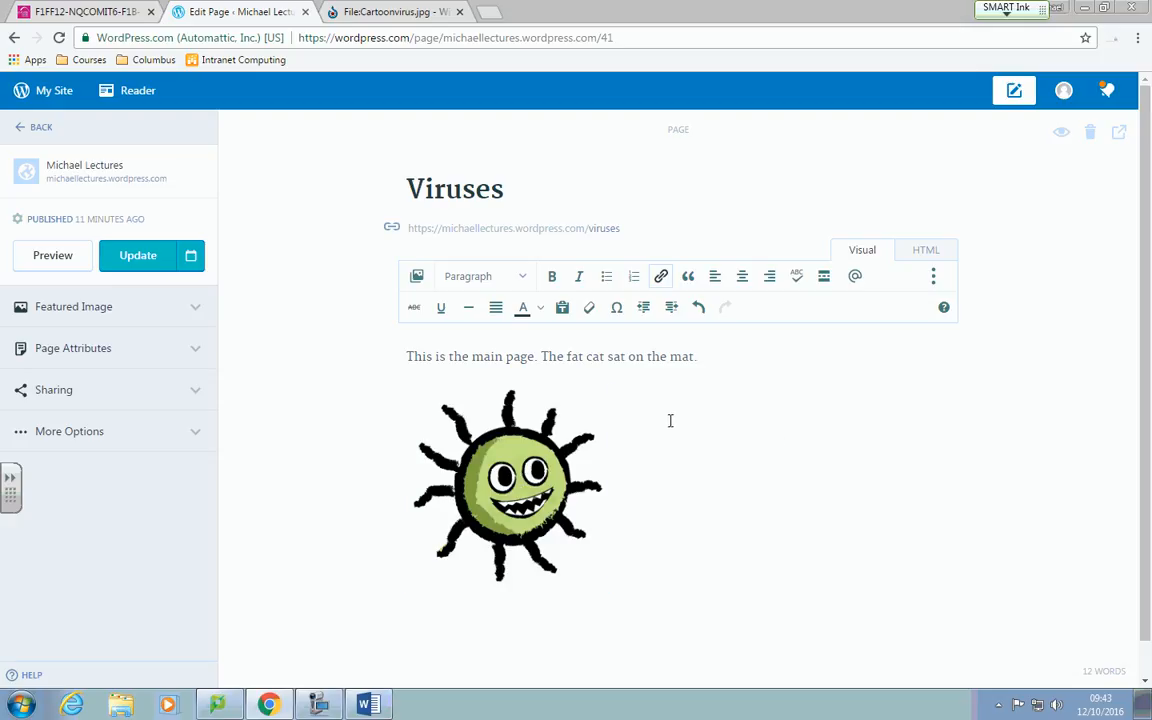
# Upload 500px-rubiks_cube_scrambledsvg from the Pictures library and insert it below the cartoon virus image.
pyautogui.click(417, 278)
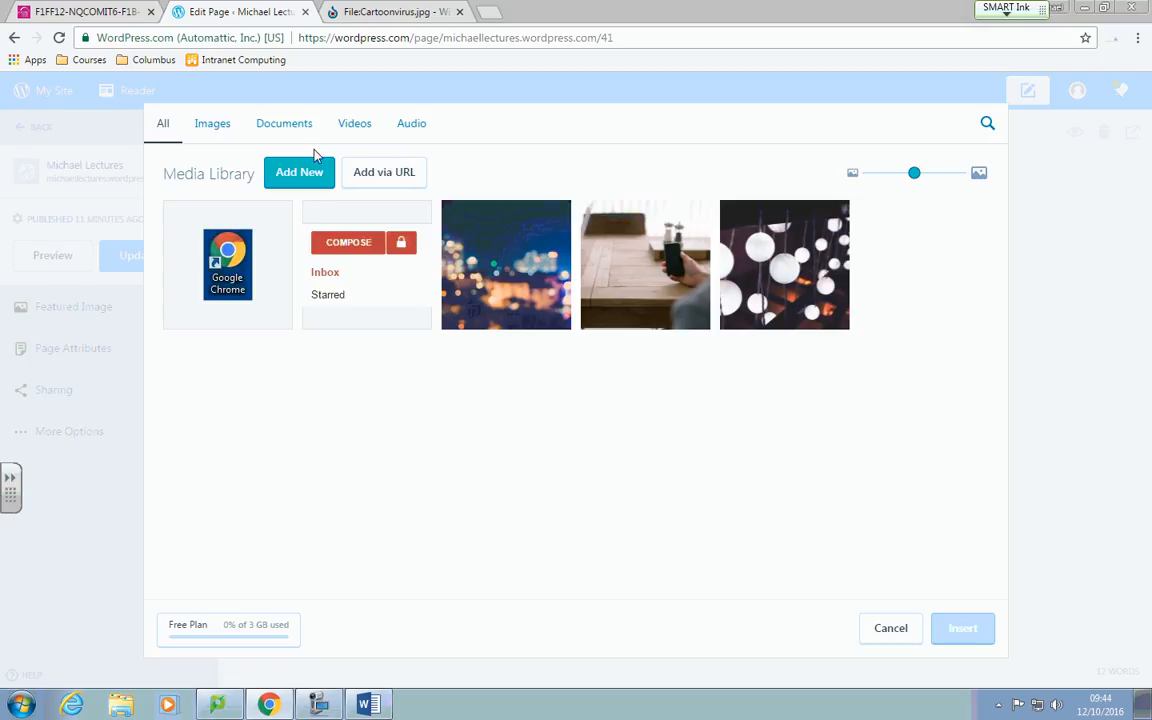
pyautogui.click(262, 127)
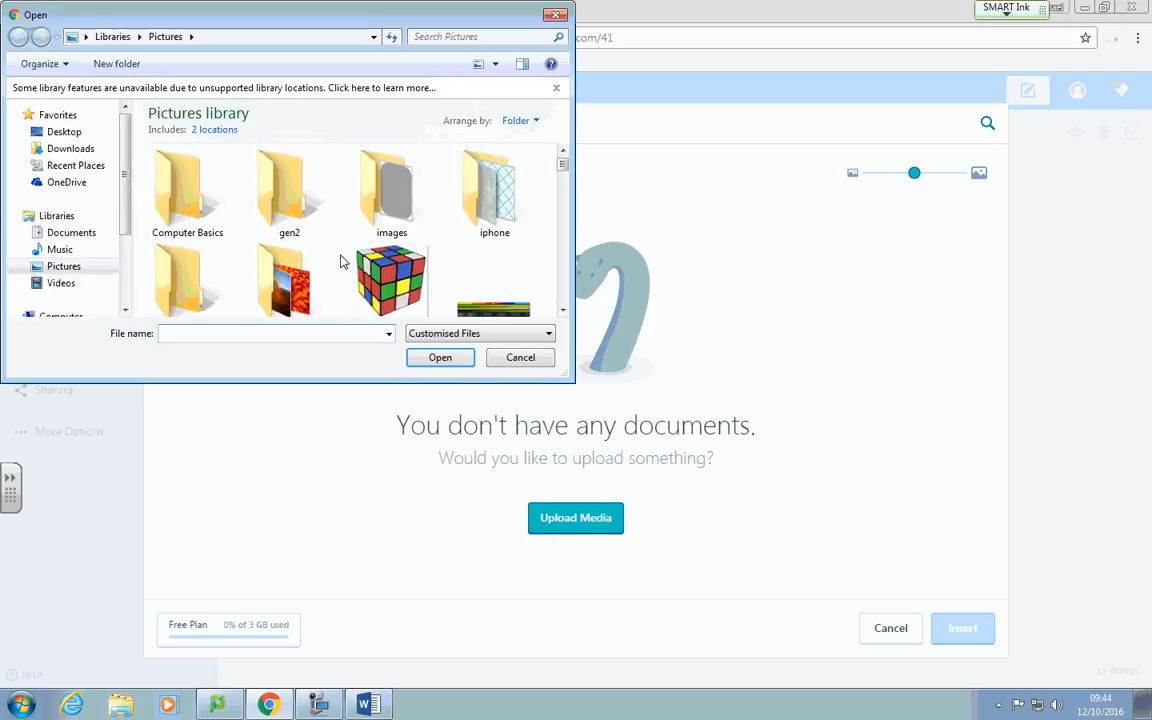
pyautogui.click(397, 285)
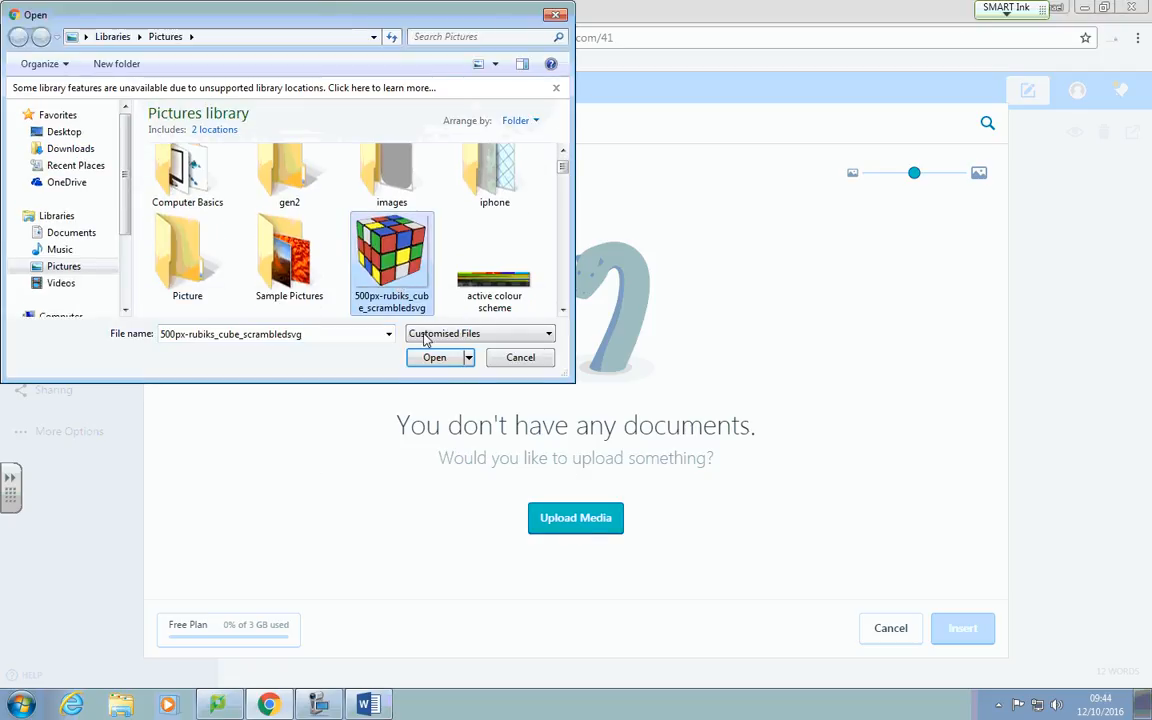
pyautogui.click(438, 357)
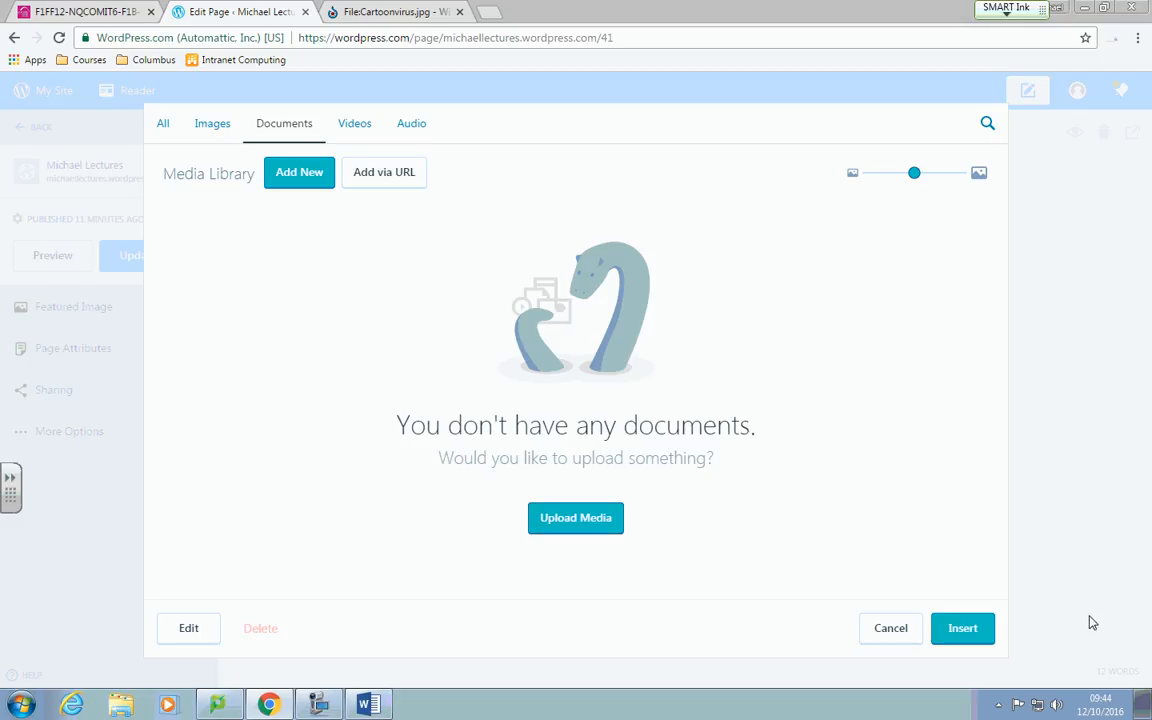
pyautogui.click(983, 630)
pyautogui.scroll(-4, 894, 646)
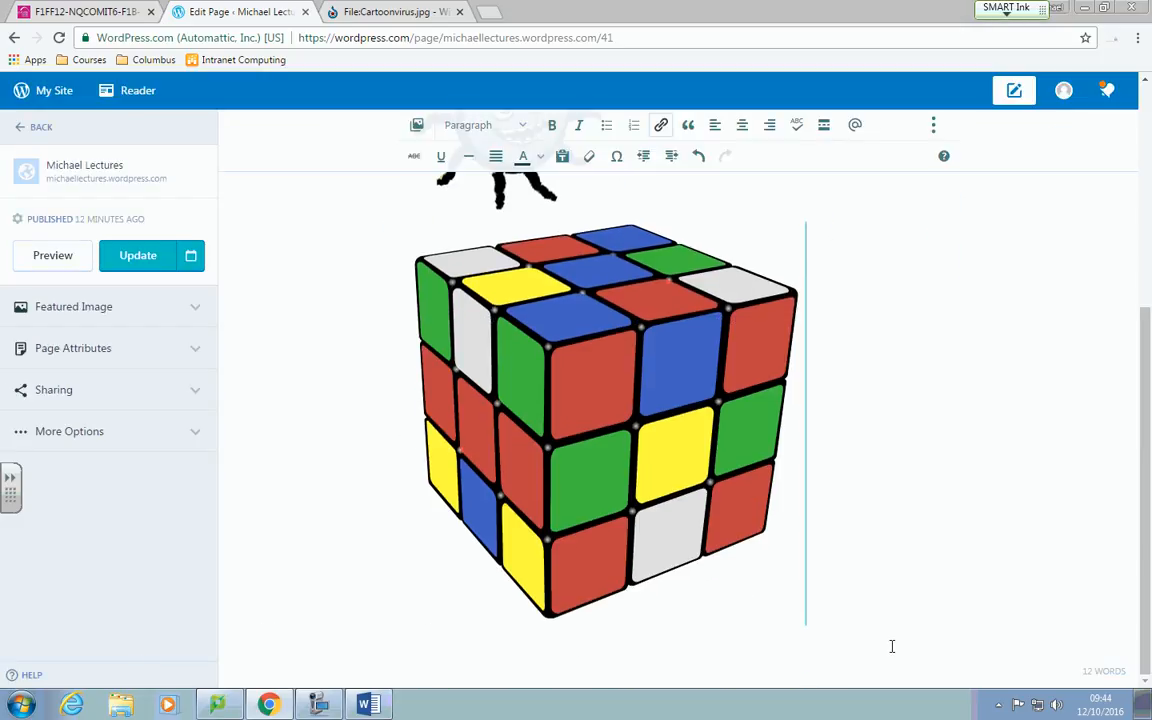
# In the Viruses page's HTML, put the Rubik's cube image tag on its own line, separated by blank lines from the cartoon virus image tag.
pyautogui.click(654, 457)
pyautogui.scroll(1, 651, 457)
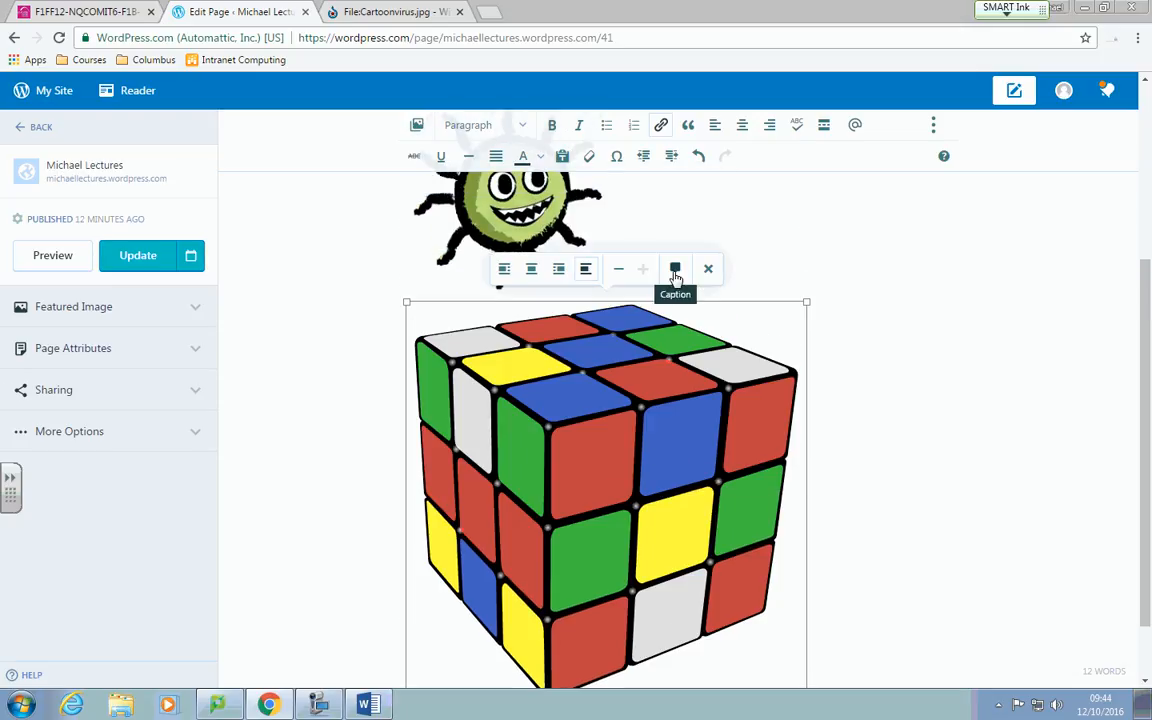
pyautogui.scroll(-1, 634, 505)
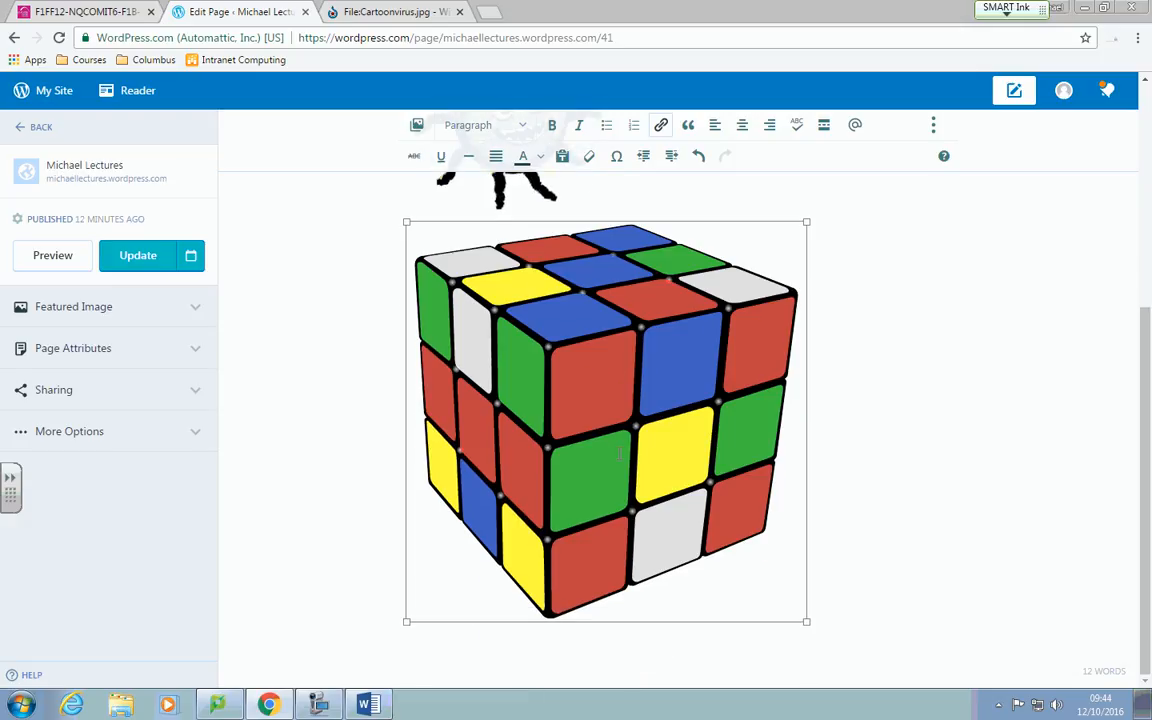
pyautogui.scroll(5, 634, 505)
pyautogui.scroll(-4, 634, 505)
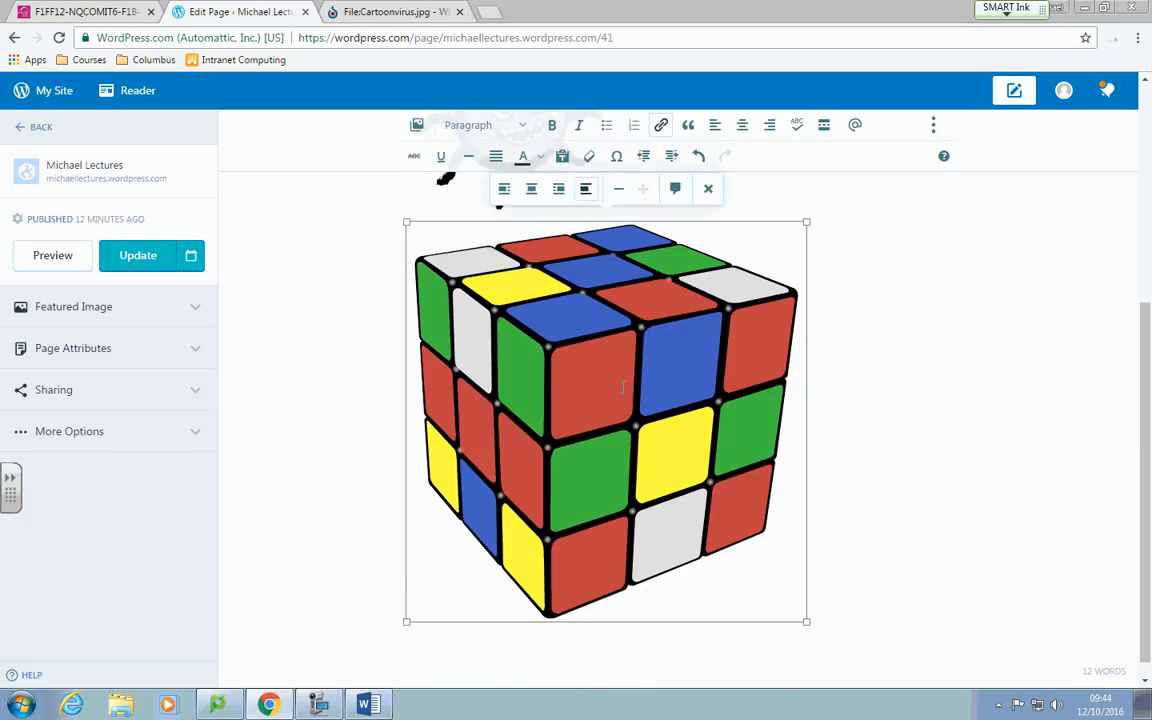
pyautogui.scroll(3, 905, 239)
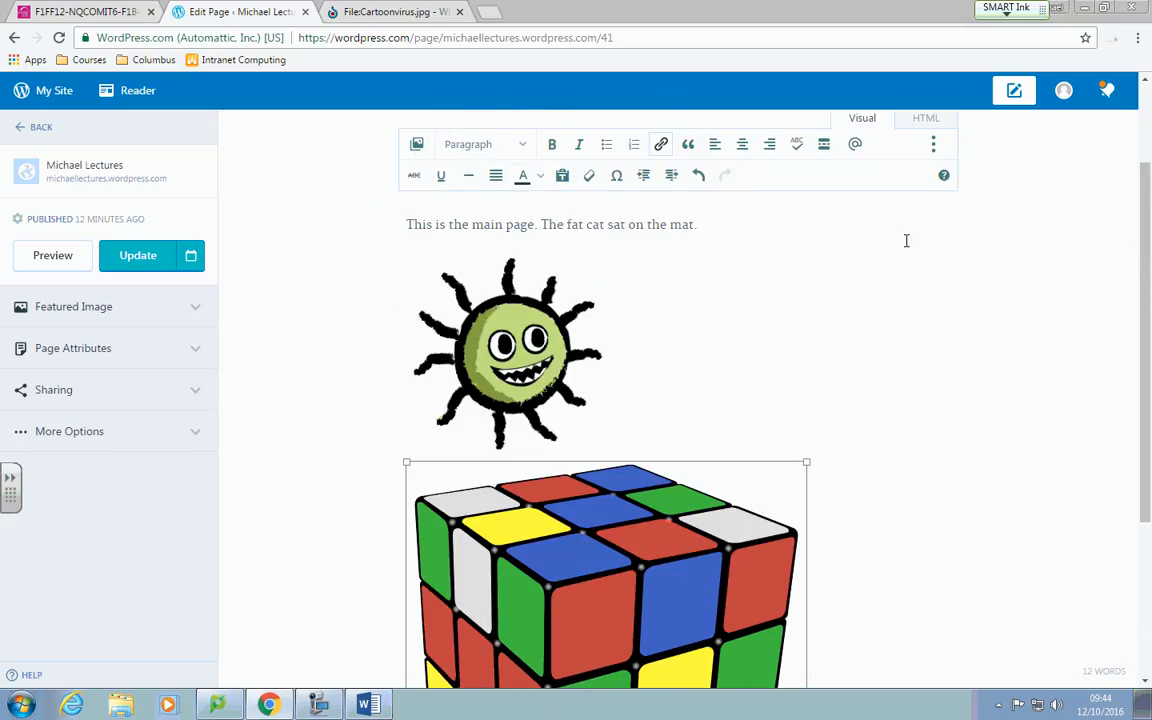
pyautogui.click(926, 119)
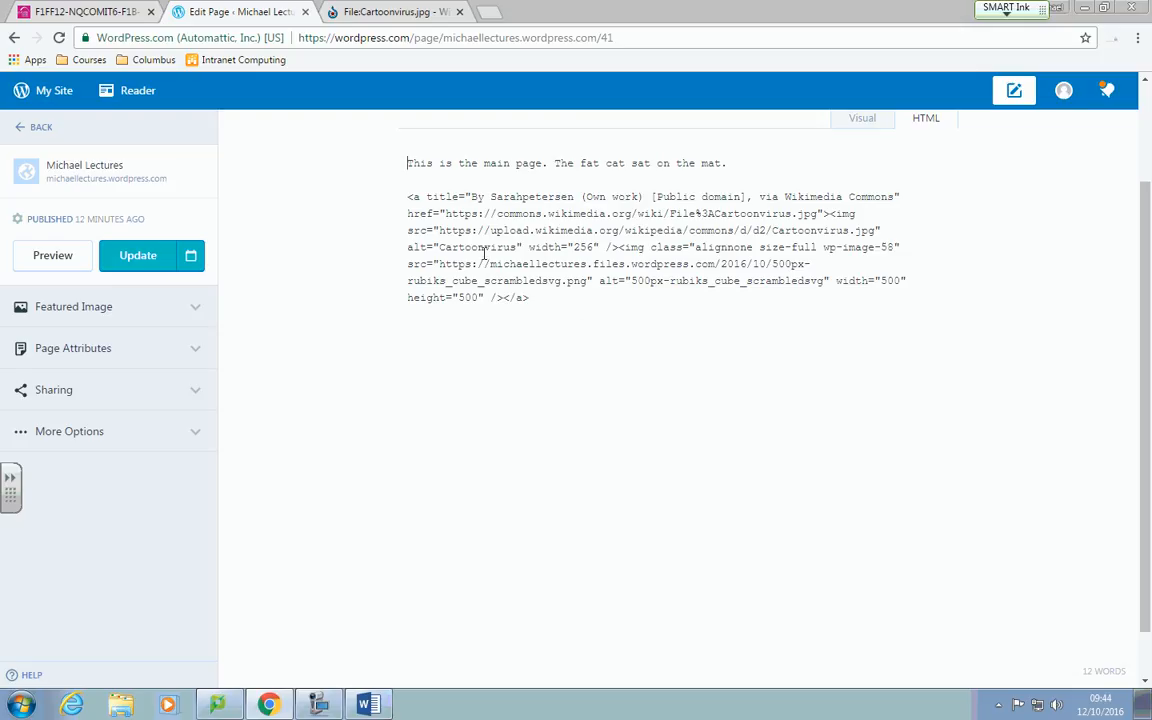
pyautogui.click(619, 248)
pyautogui.press('Return')
pyautogui.press('Return')
pyautogui.press('Return')
pyautogui.press('Return')
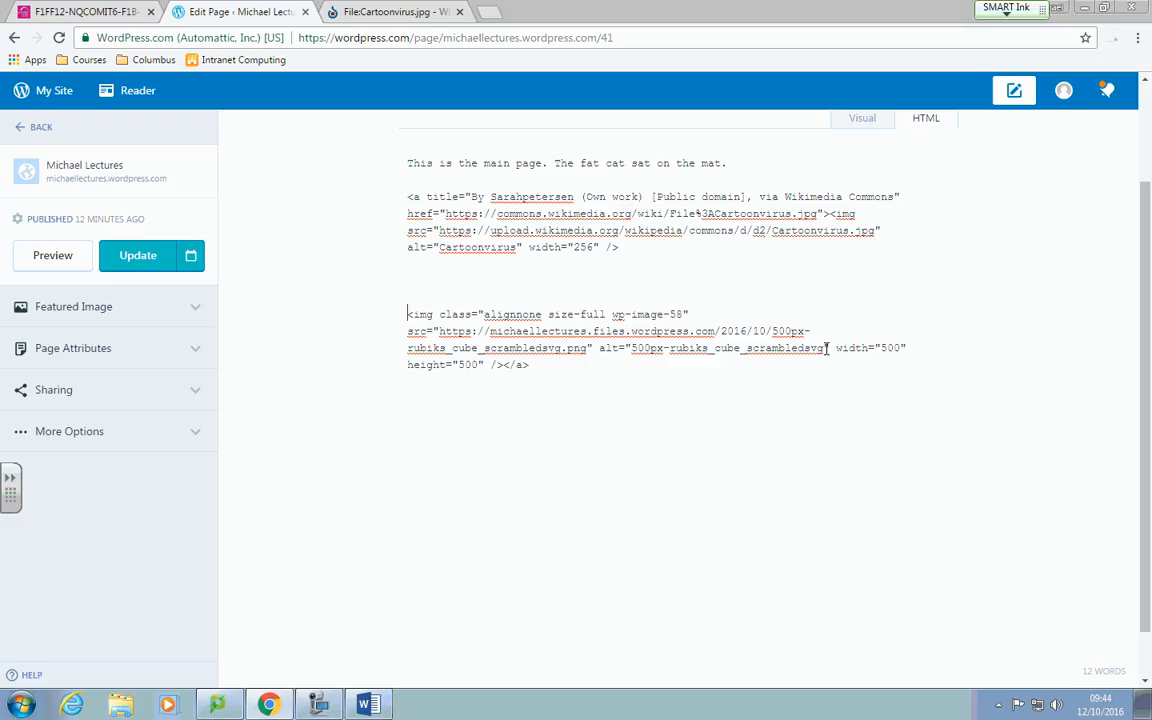
# Set the Rubik's cube image's alt text to "Rubiks Cube Picture" in the HTML and return to the visual editor.
pyautogui.moveTo(826, 348); pyautogui.dragTo(634, 352)
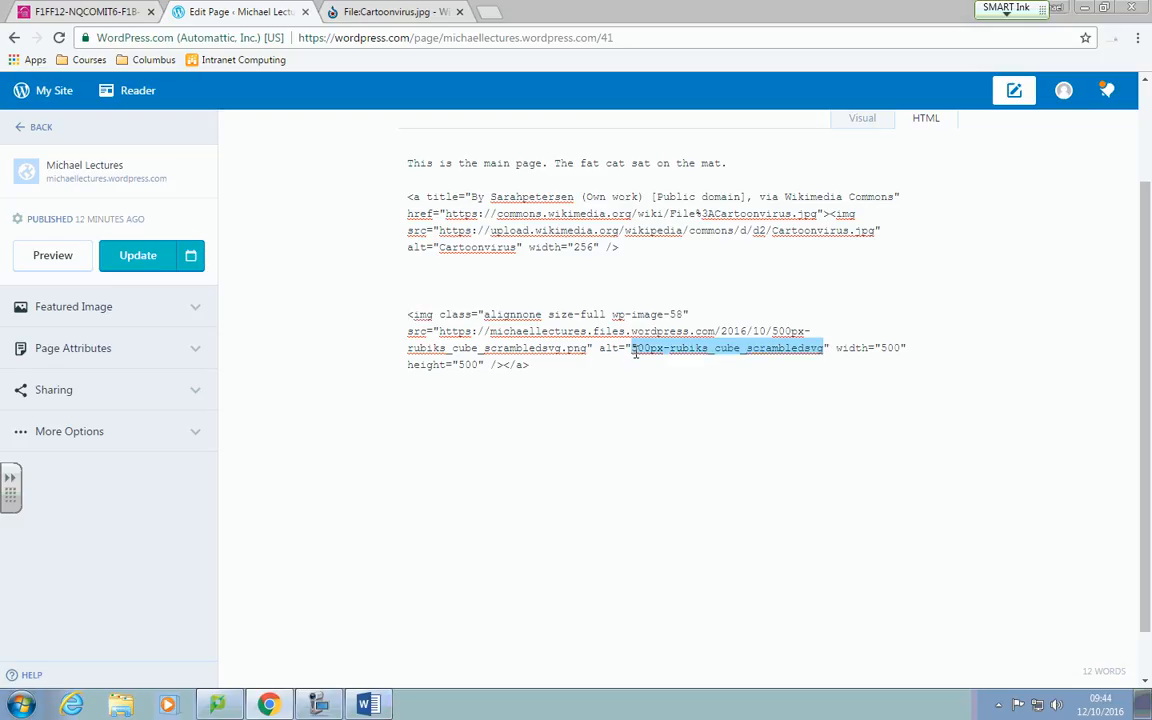
pyautogui.write('Rubiks ')
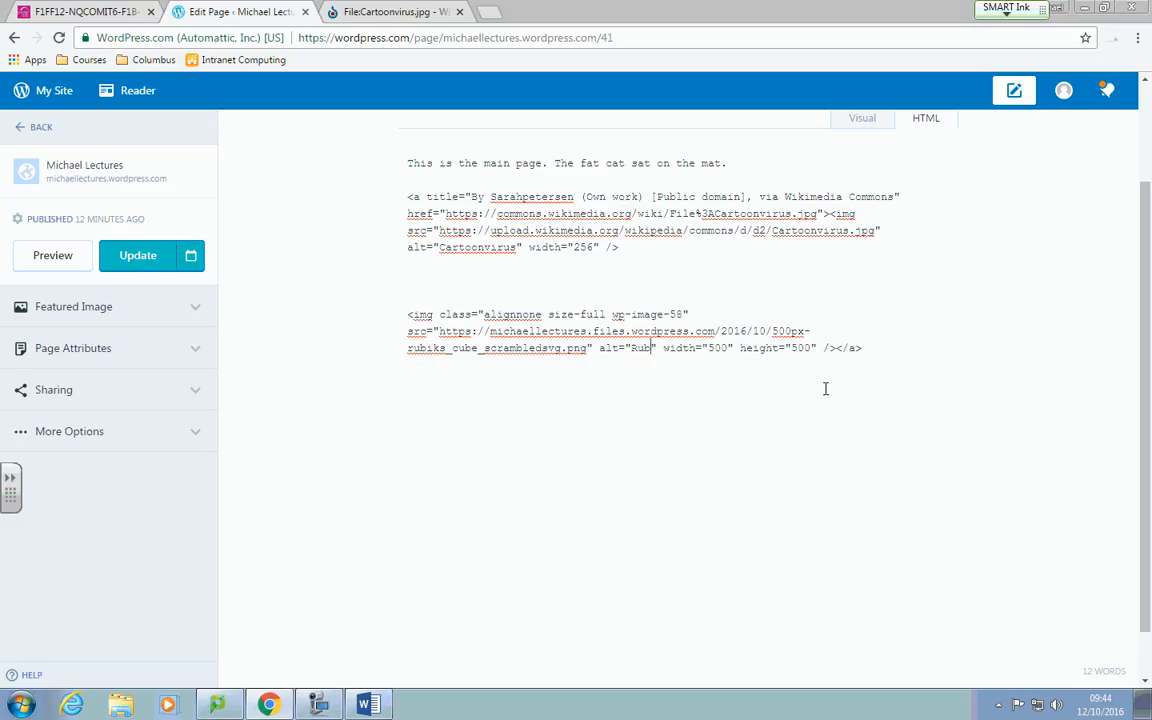
pyautogui.write('Cube Pi')
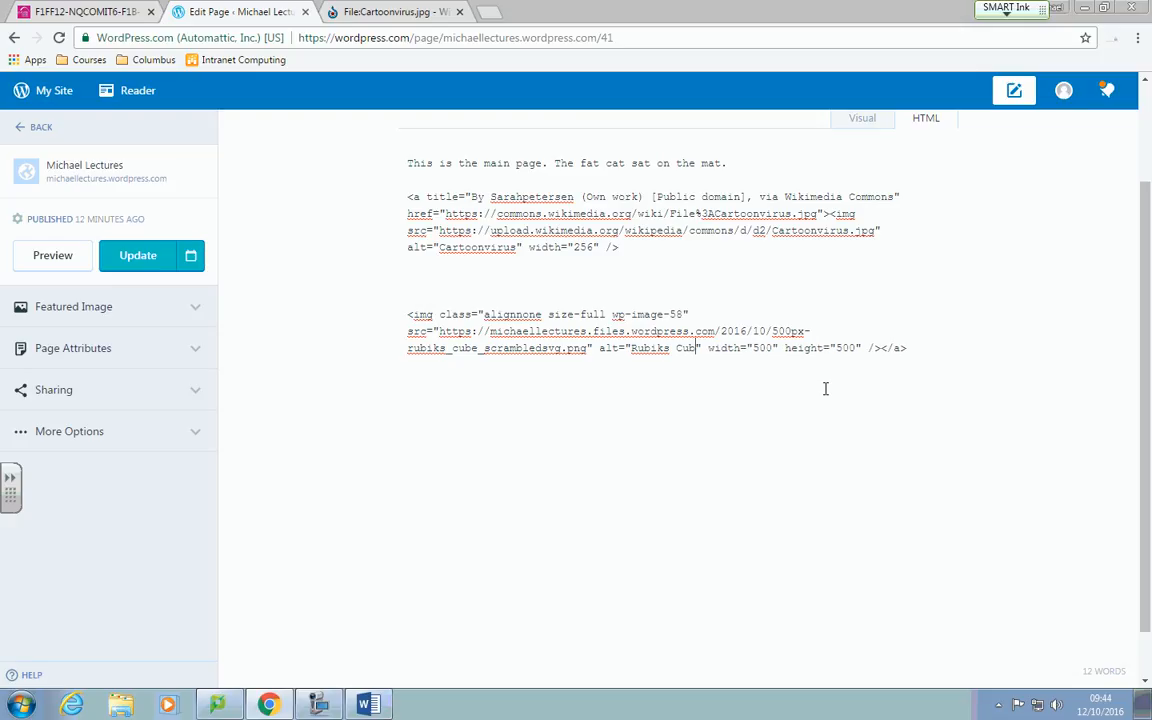
pyautogui.write('cture')
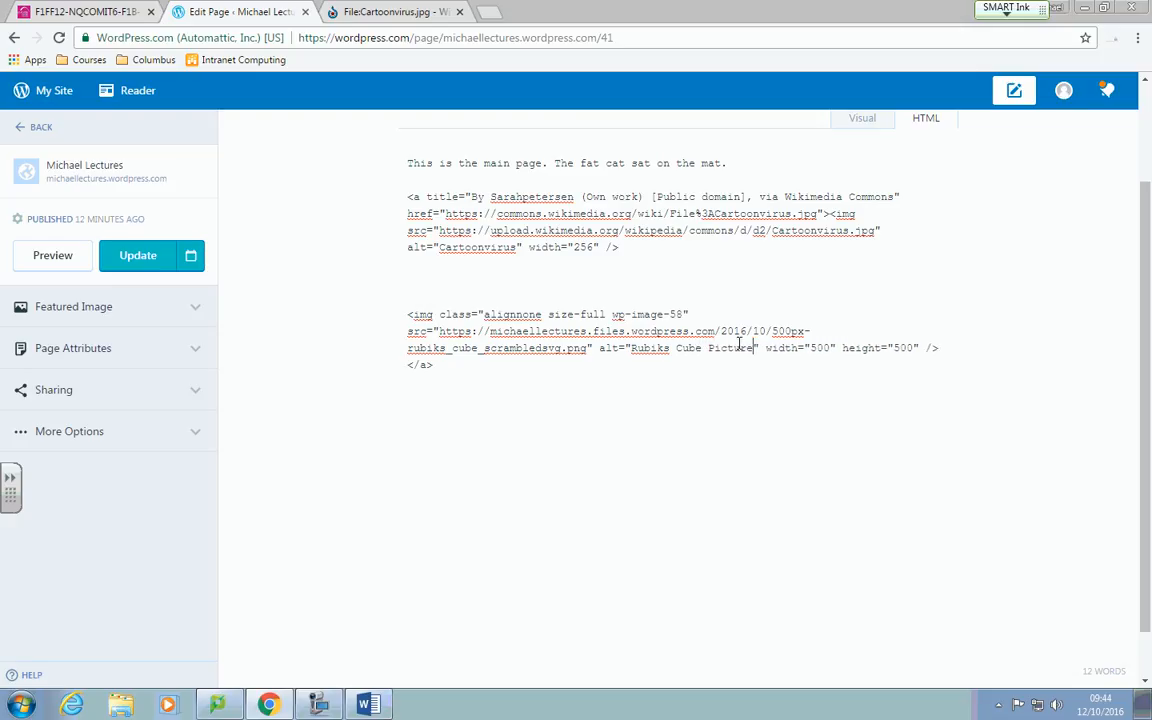
pyautogui.moveTo(758, 348); pyautogui.dragTo(593, 348)
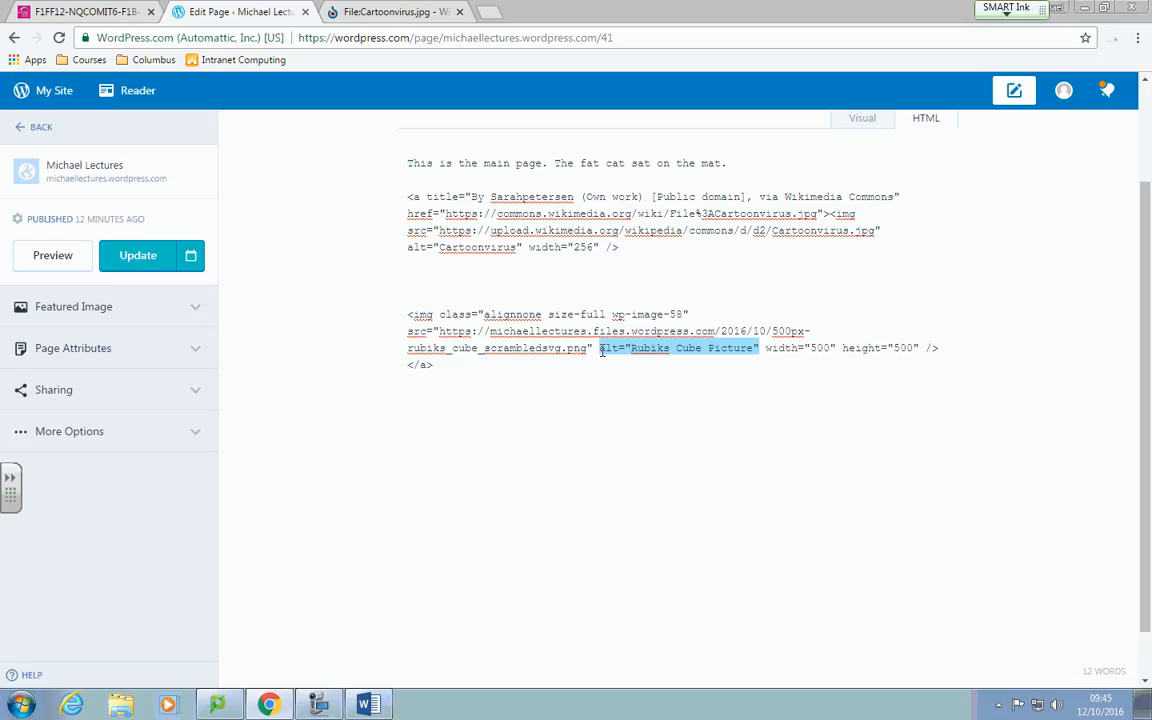
pyautogui.click(599, 350)
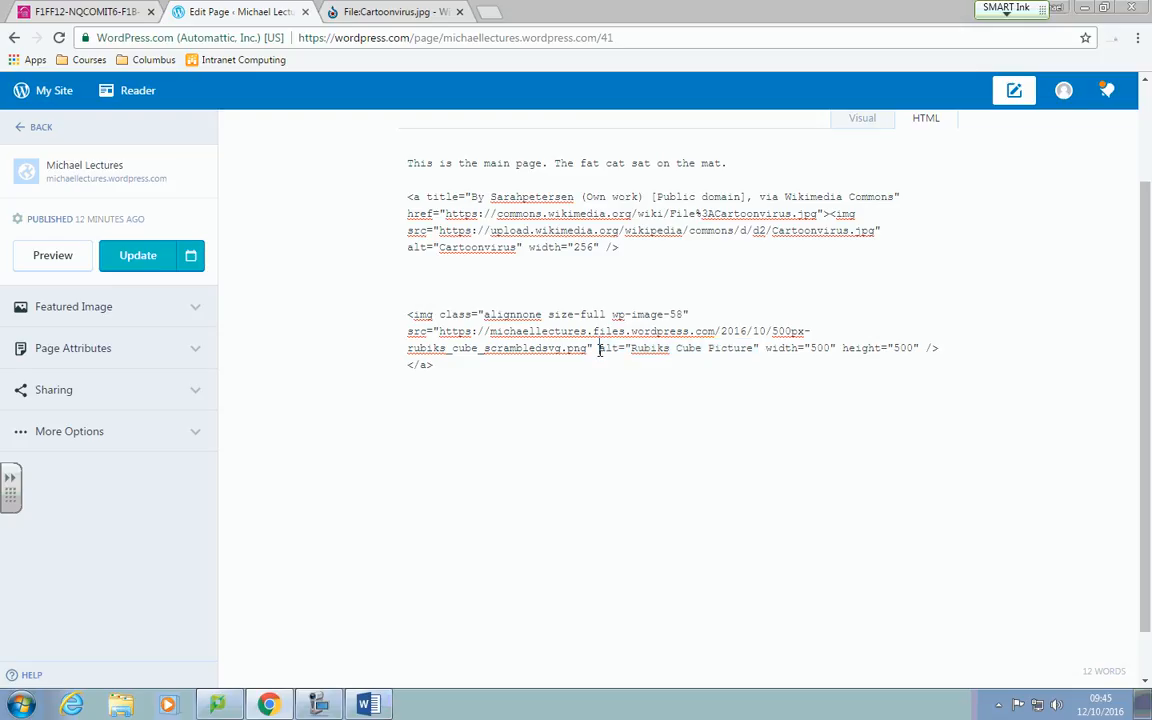
pyautogui.click(876, 124)
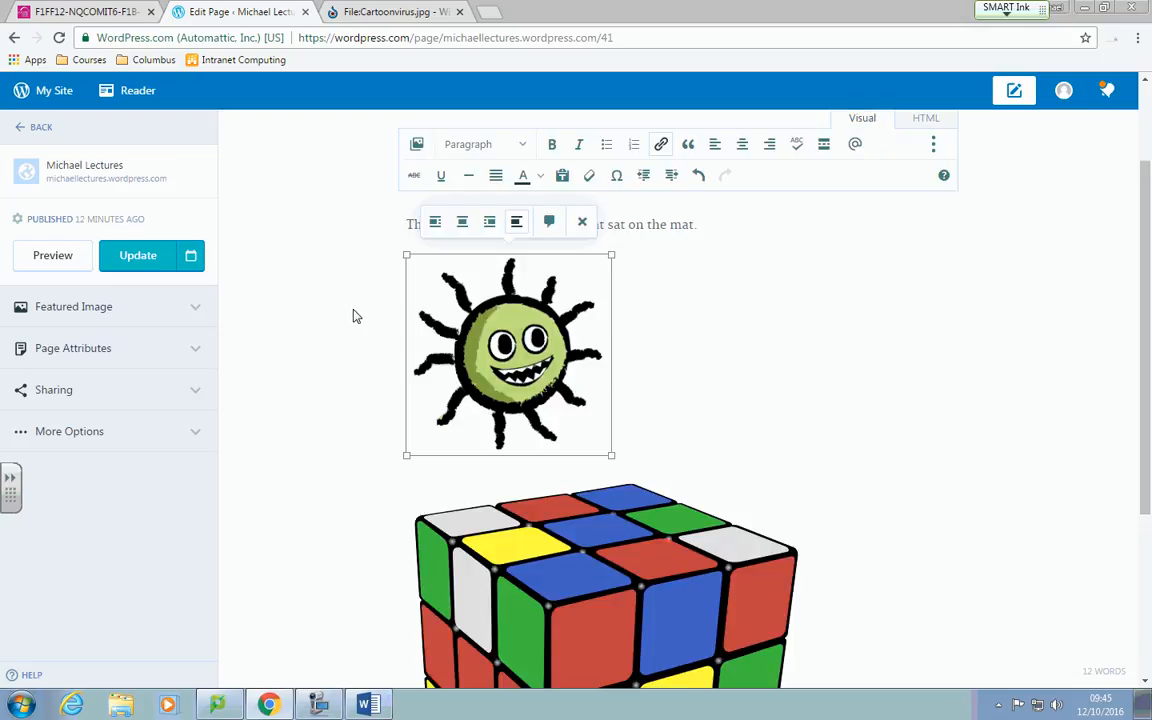
# Update the Viruses page and view the published version to check the cartoon virus and Rubik's cube images.
pyautogui.click(139, 256)
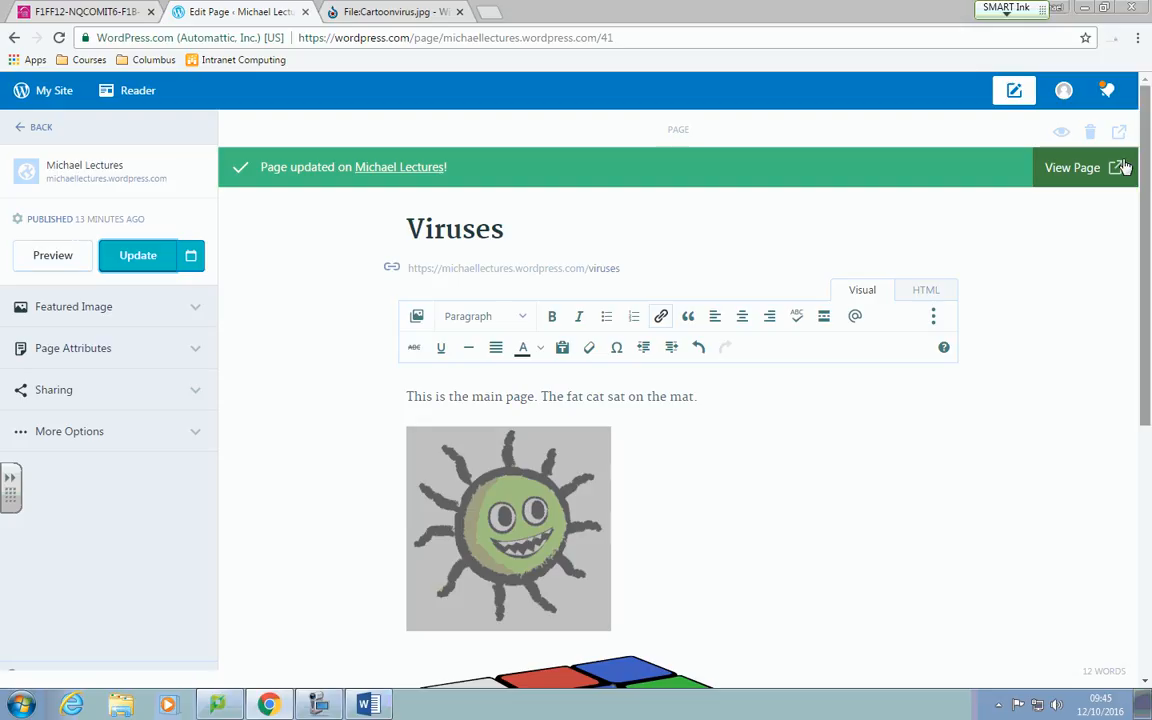
pyautogui.click(1060, 168)
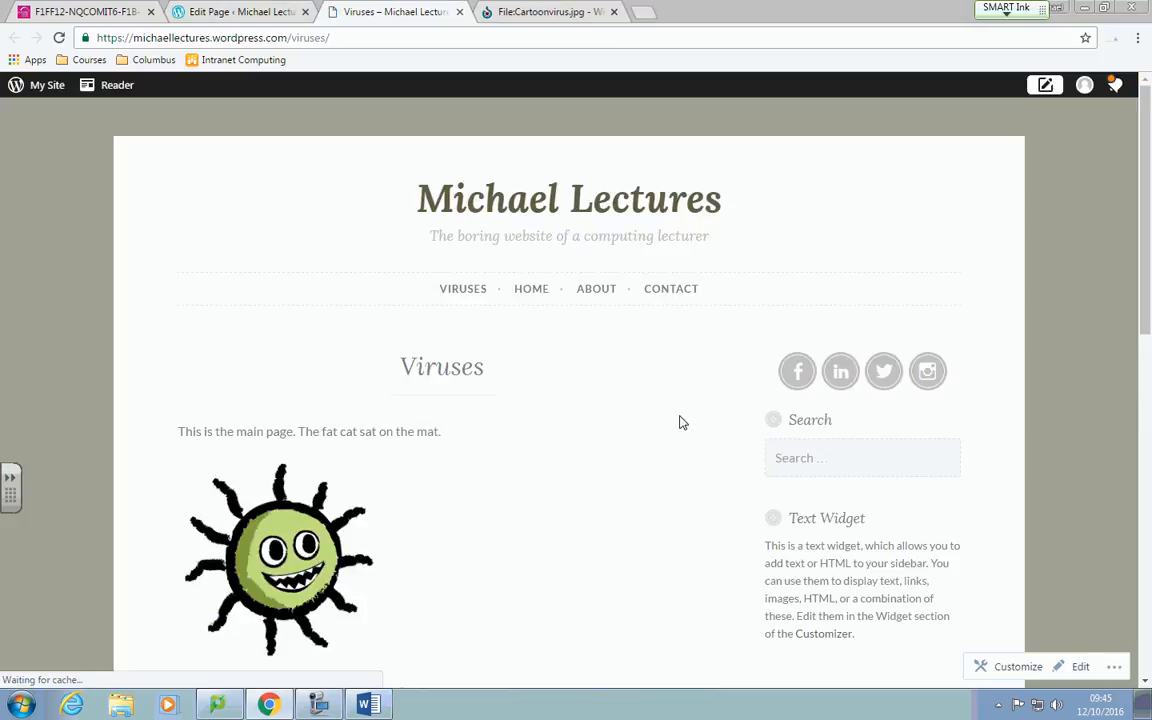
pyautogui.scroll(-3, 329, 470)
pyautogui.scroll(-2, 333, 476)
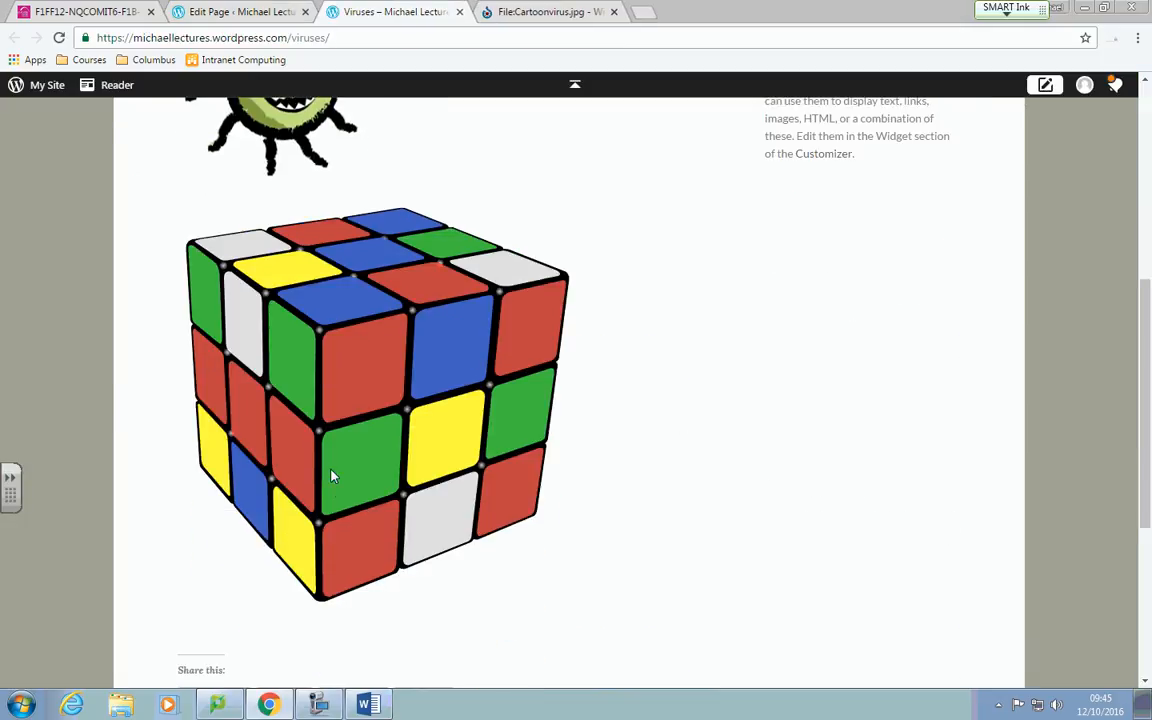
pyautogui.scroll(5, 332, 473)
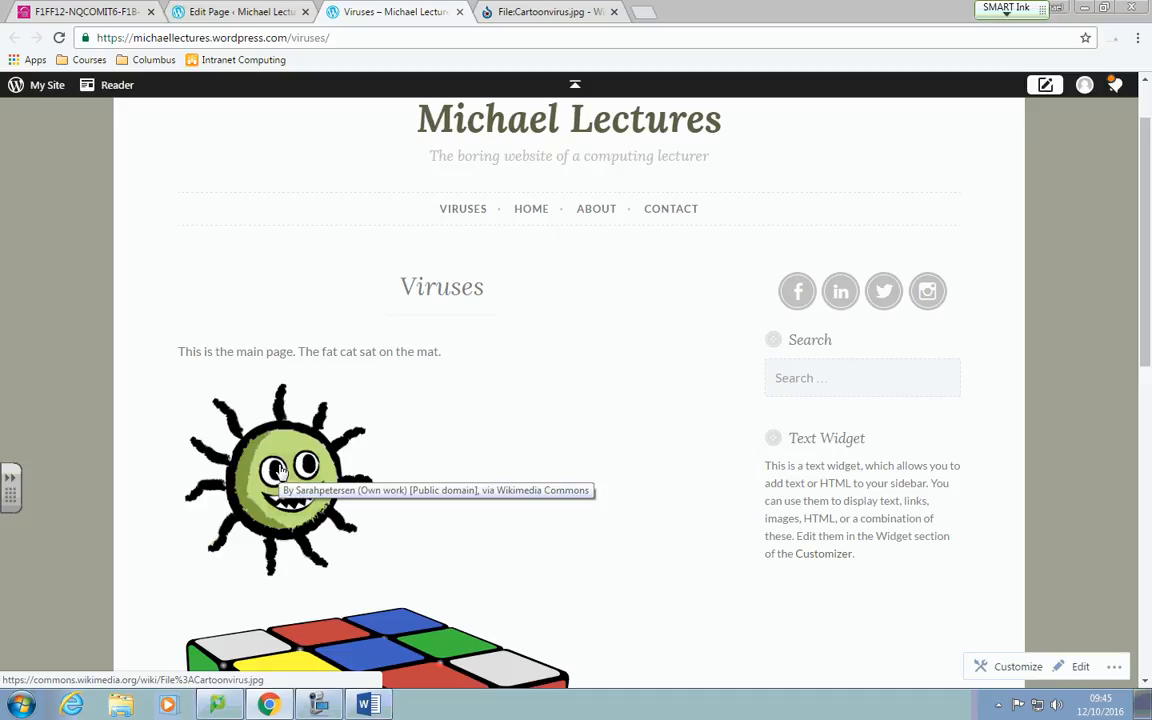
pyautogui.scroll(-4, 280, 470)
pyautogui.scroll(5, 398, 480)
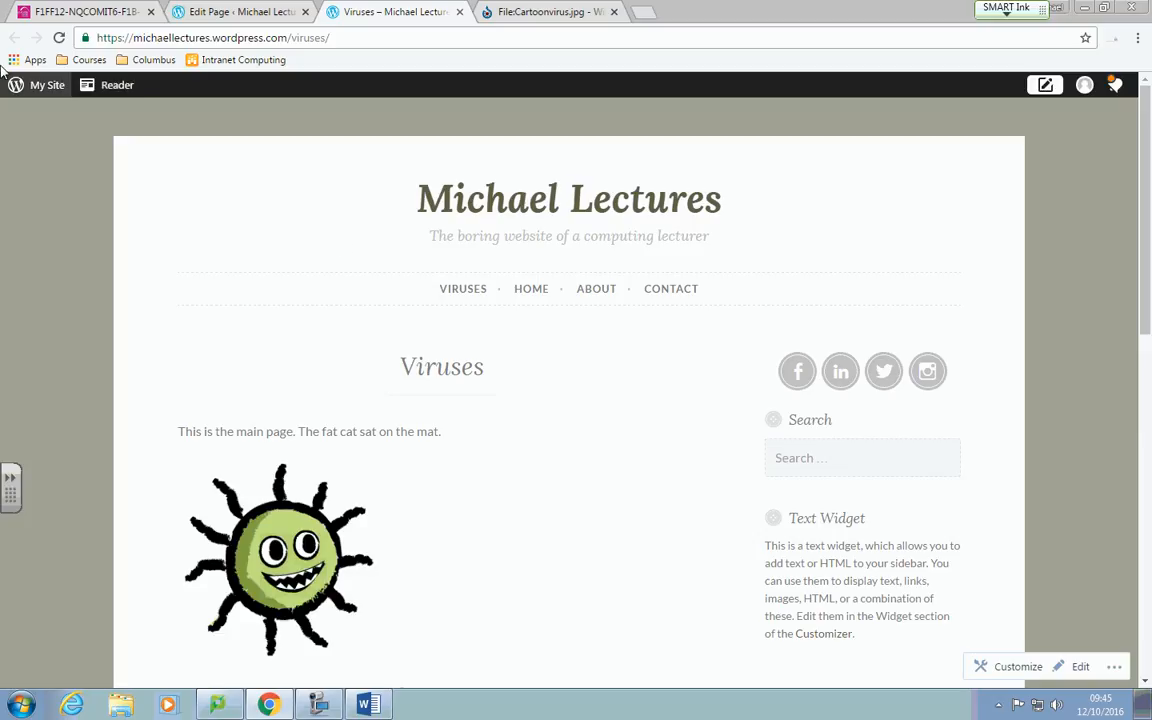
# Open the site's menu settings and add the Virus Protection page as a child item of Viruses in the Primary menu.
pyautogui.click(37, 90)
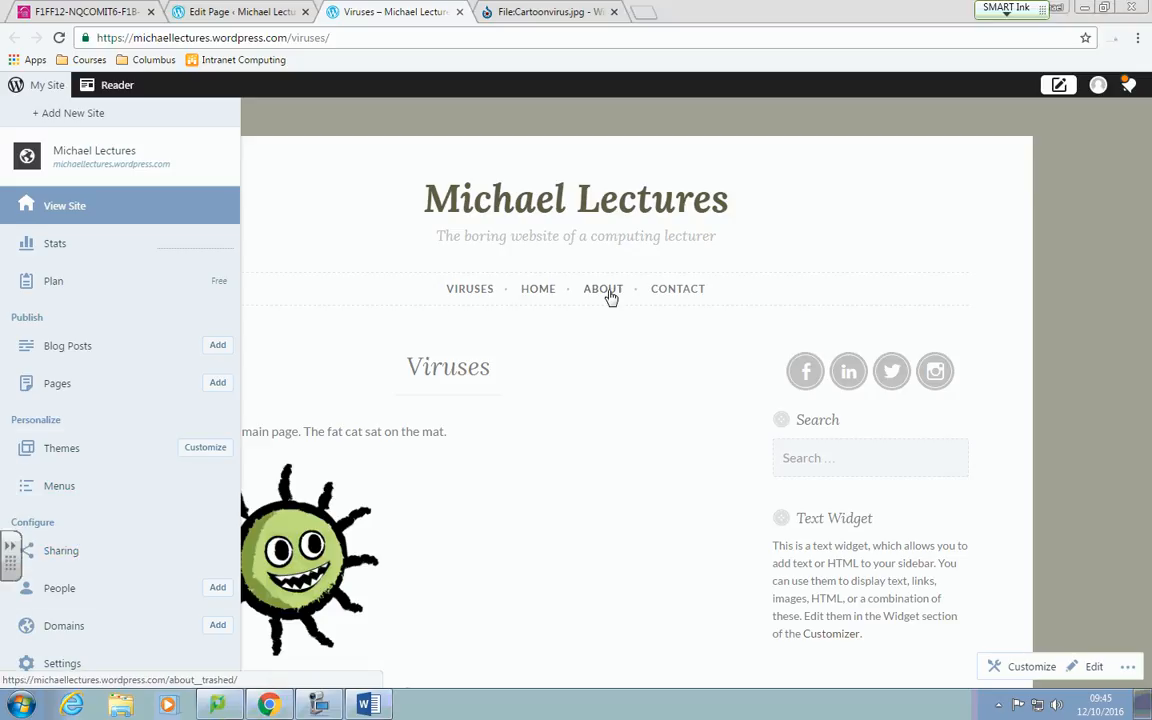
pyautogui.click(59, 486)
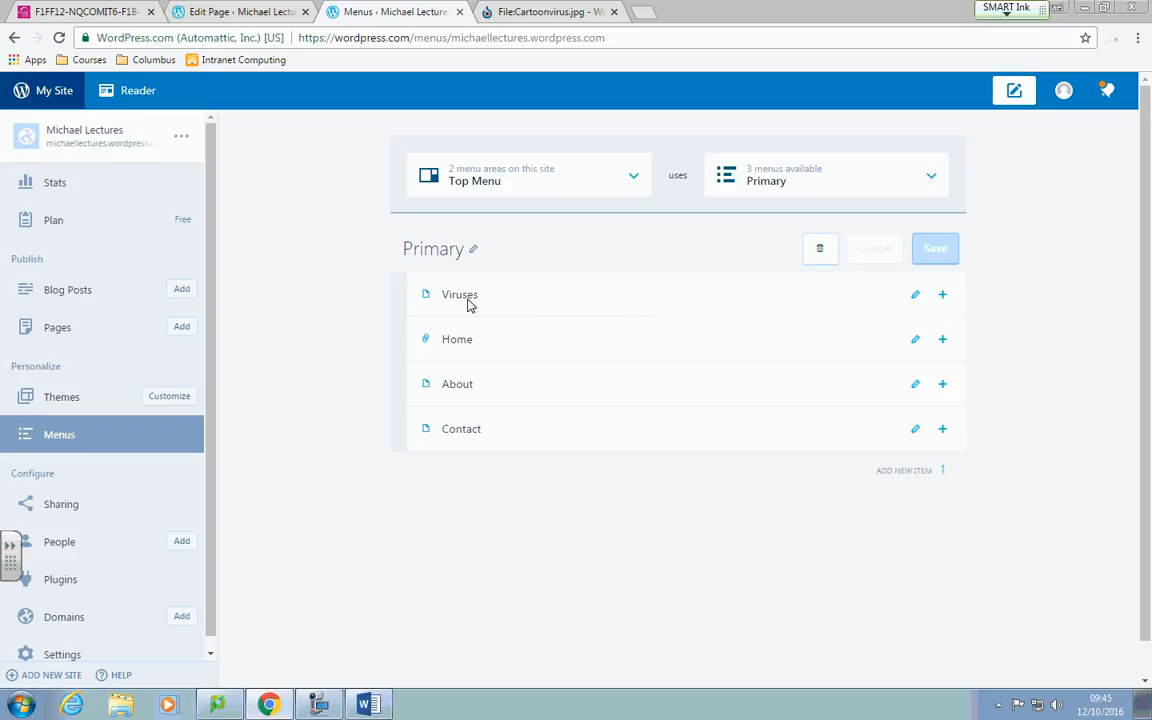
pyautogui.click(942, 294)
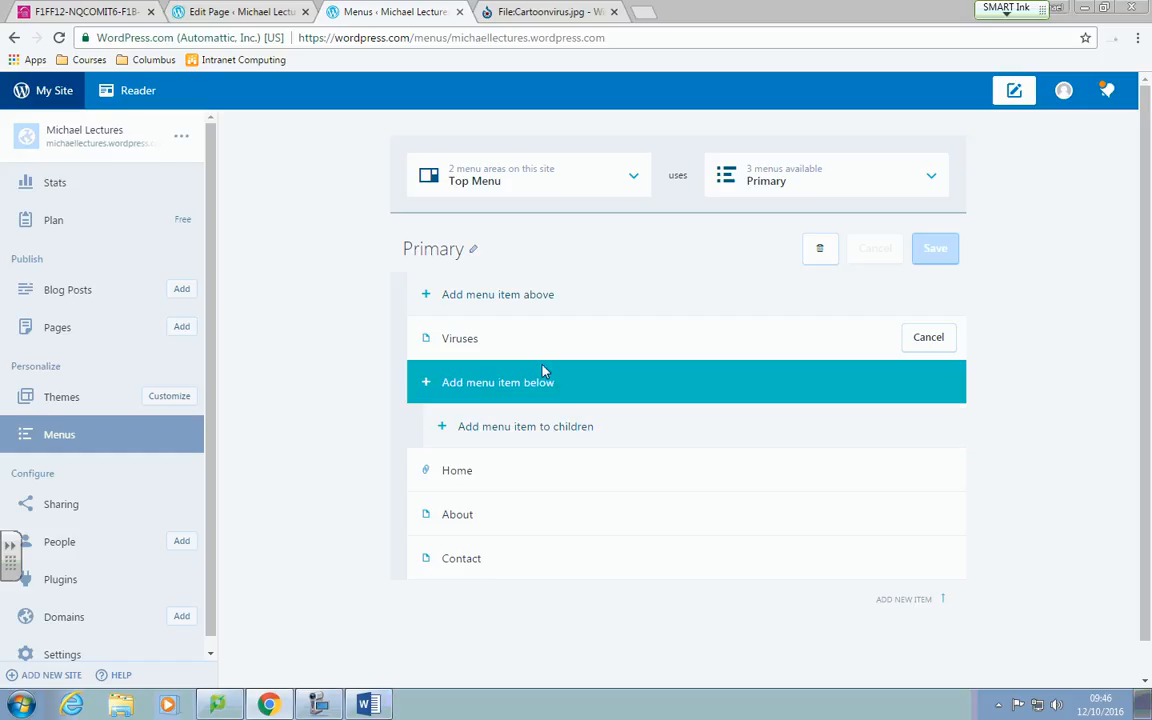
pyautogui.click(510, 440)
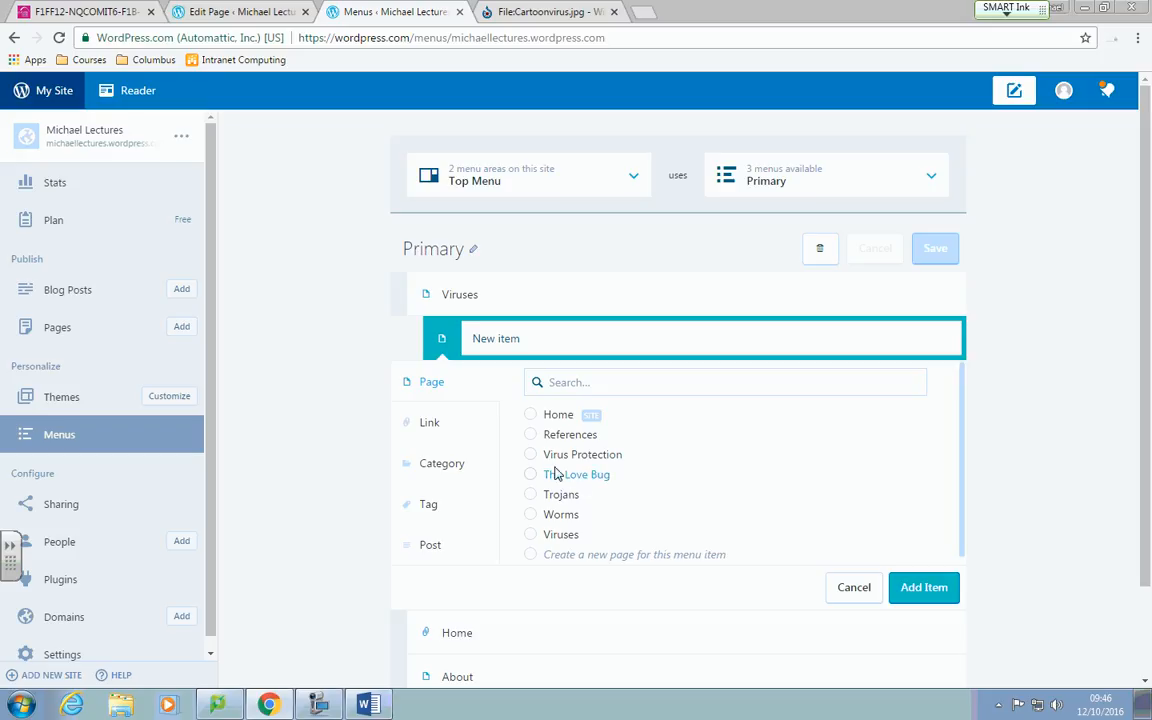
pyautogui.click(532, 455)
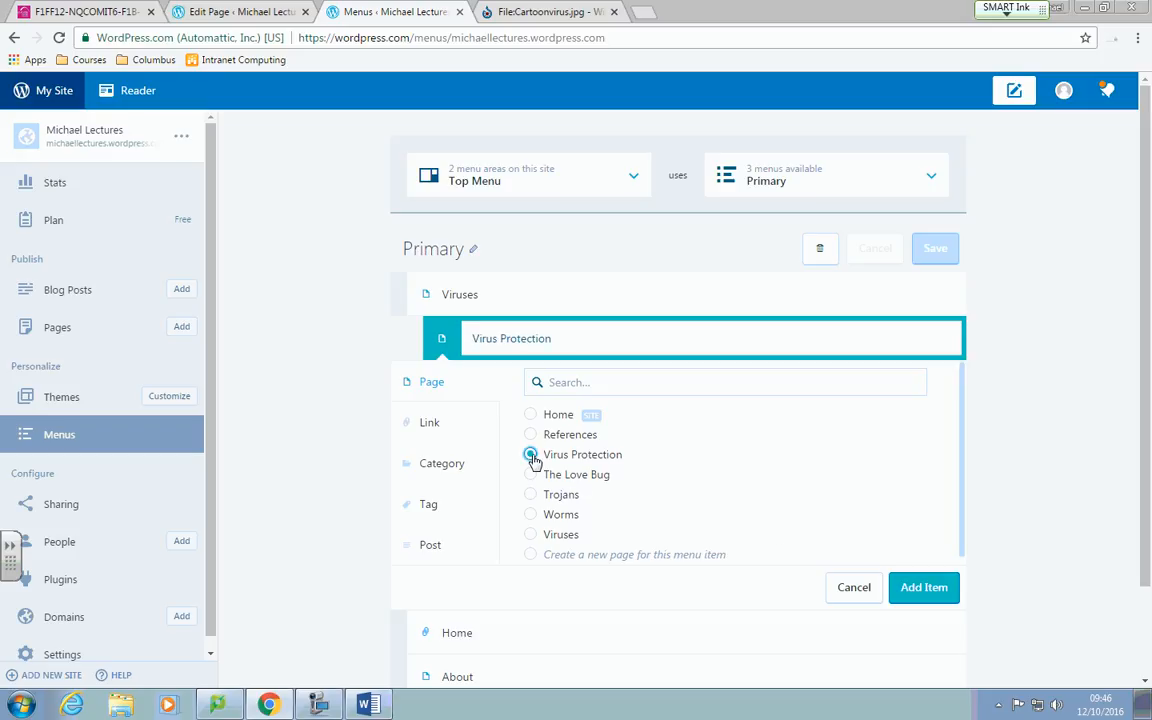
pyautogui.click(923, 588)
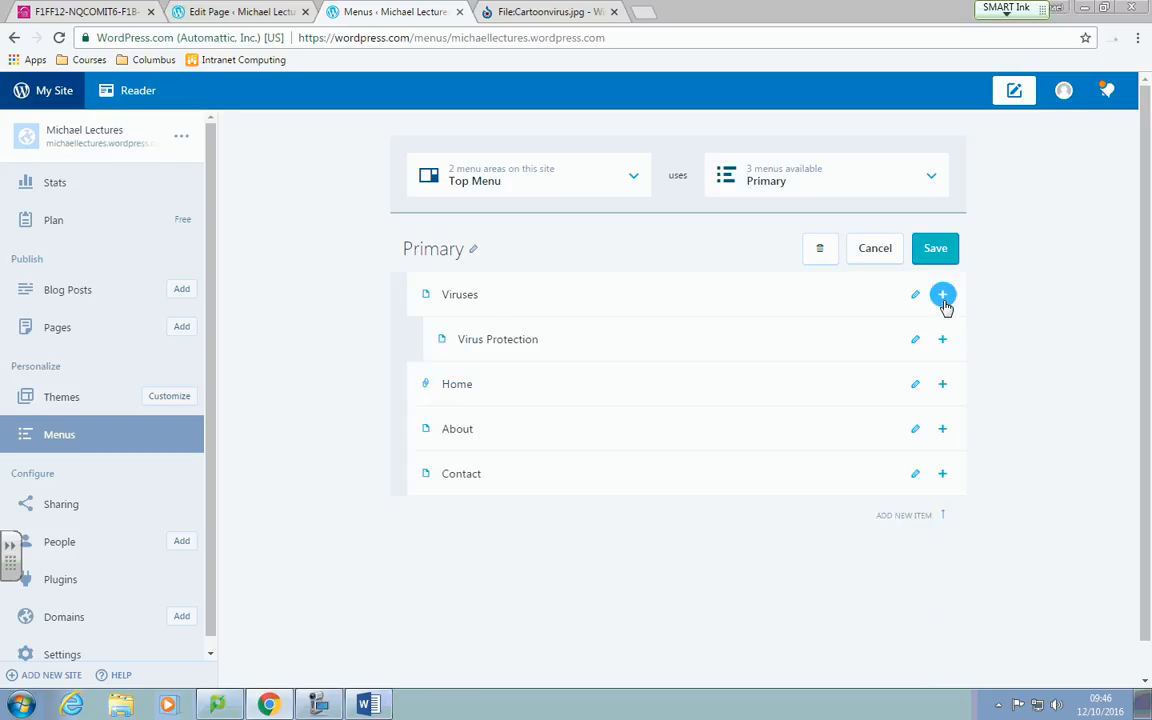
# Add The Love Bug page to the Primary menu below Virus Protection, at the same level.
pyautogui.click(943, 340)
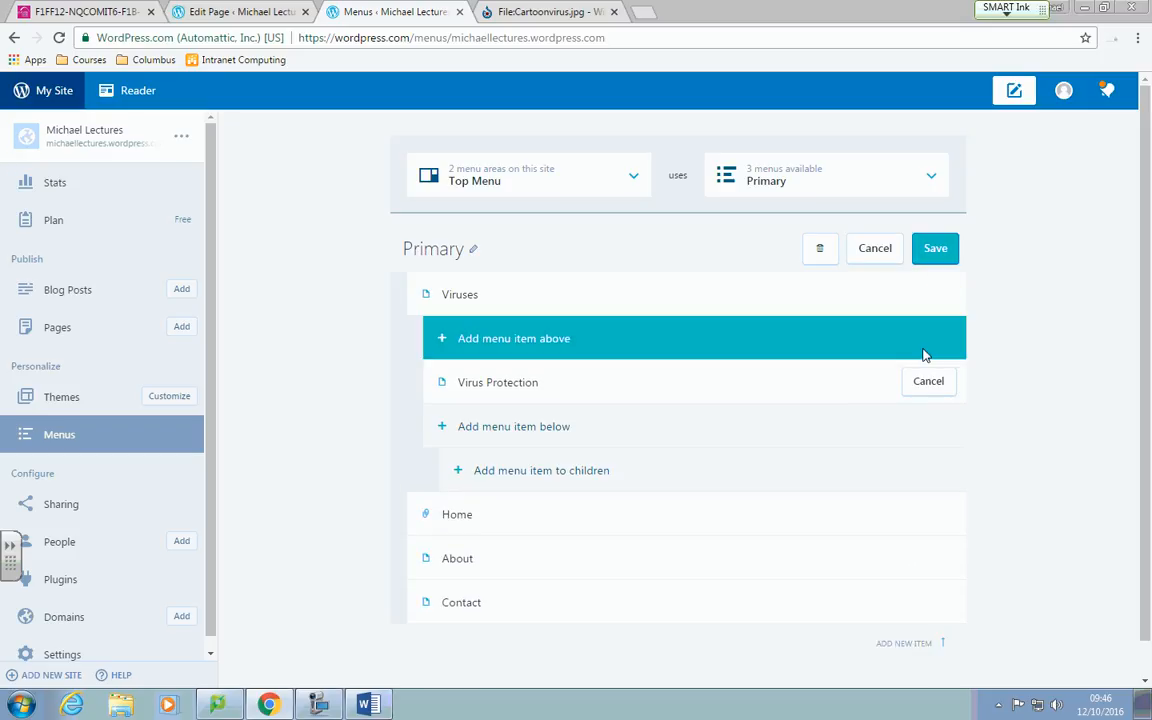
pyautogui.click(518, 430)
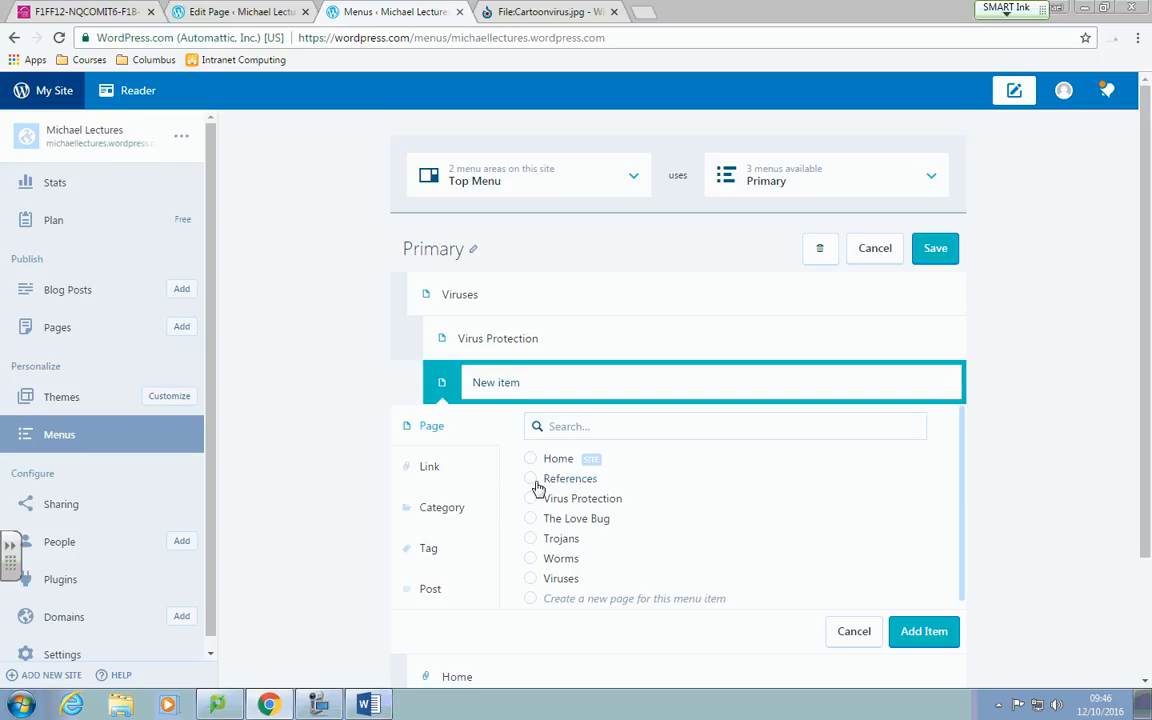
pyautogui.click(532, 518)
pyautogui.click(920, 631)
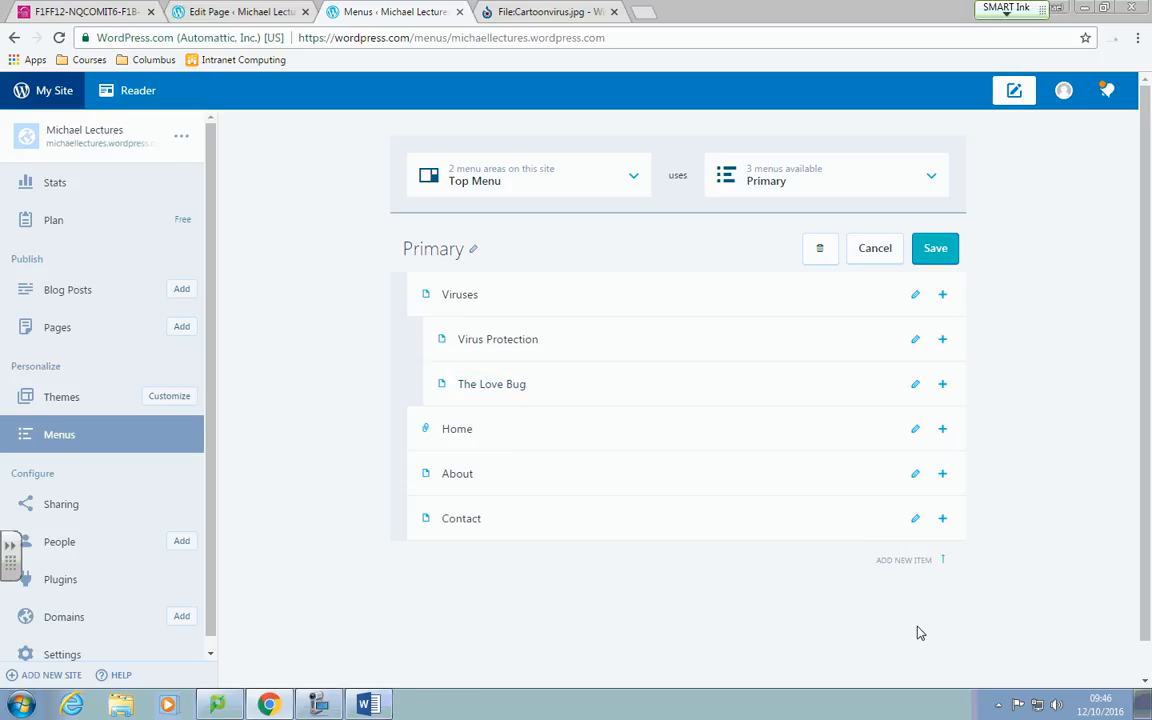
# Add the Trojans page to the Primary menu below The Love Bug, at the same level.
pyautogui.click(942, 384)
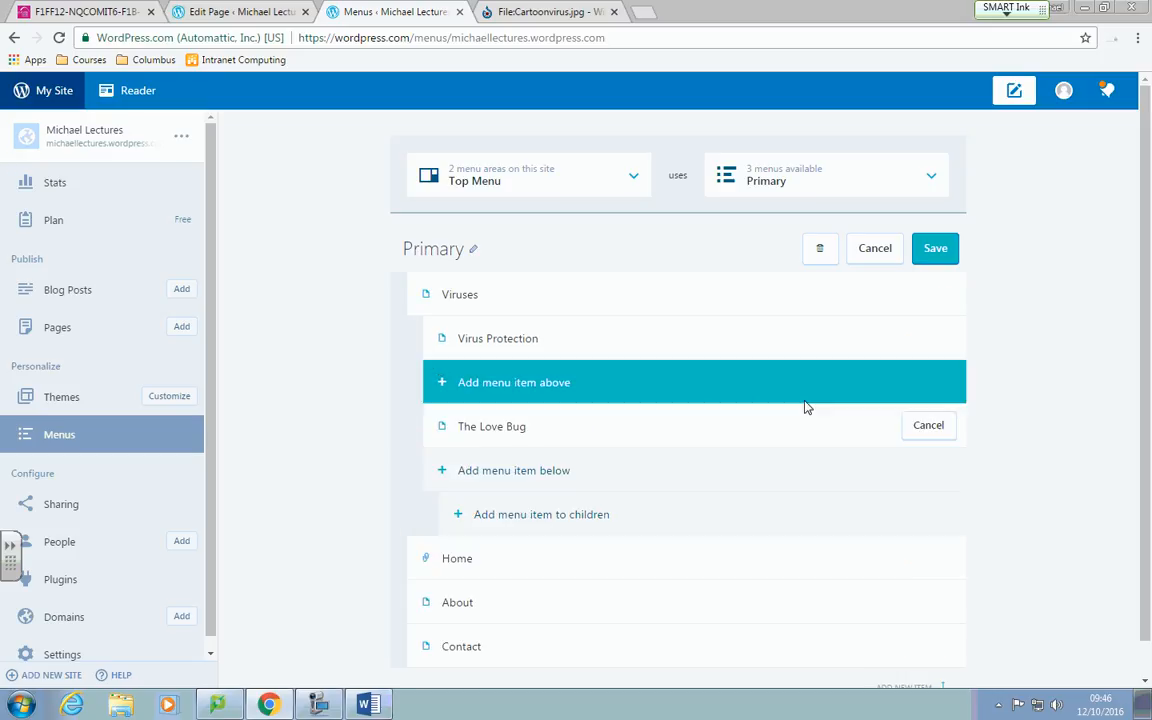
pyautogui.click(654, 484)
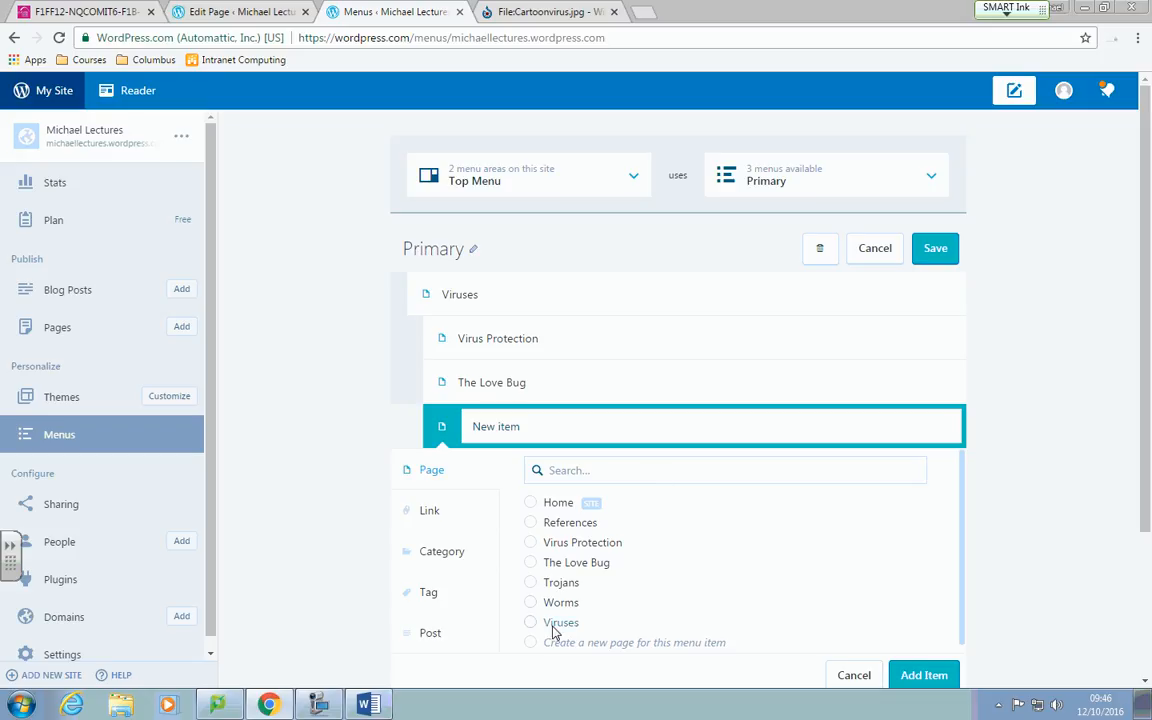
pyautogui.click(533, 583)
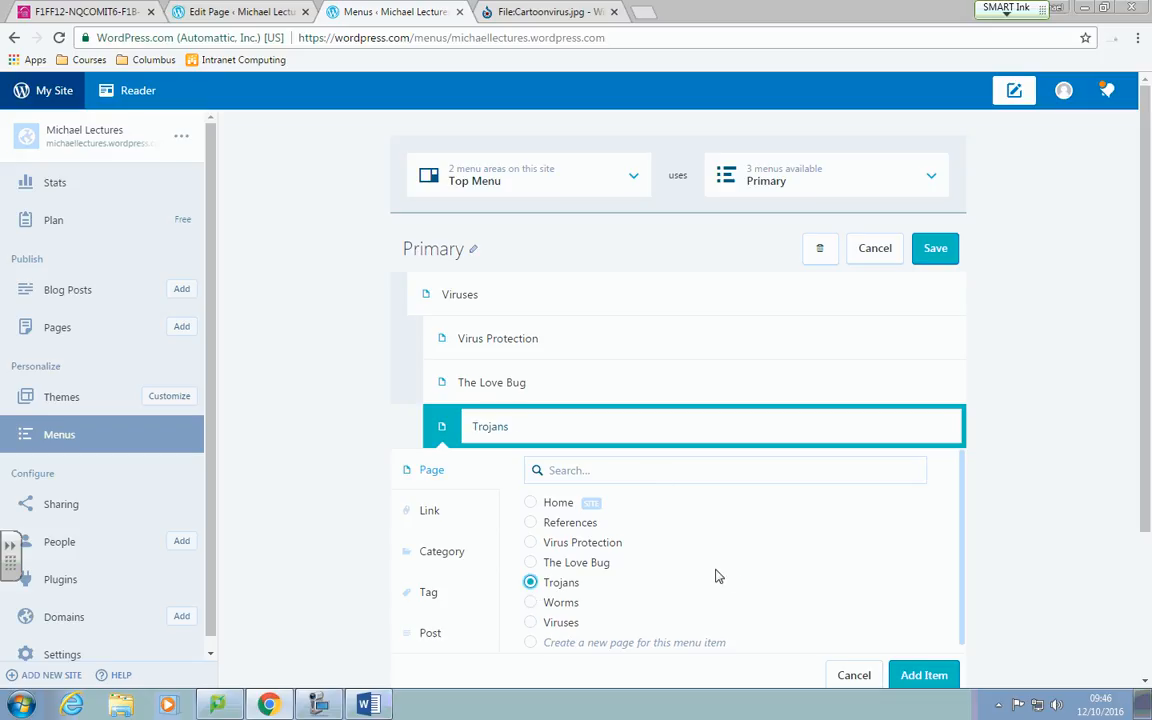
pyautogui.click(950, 682)
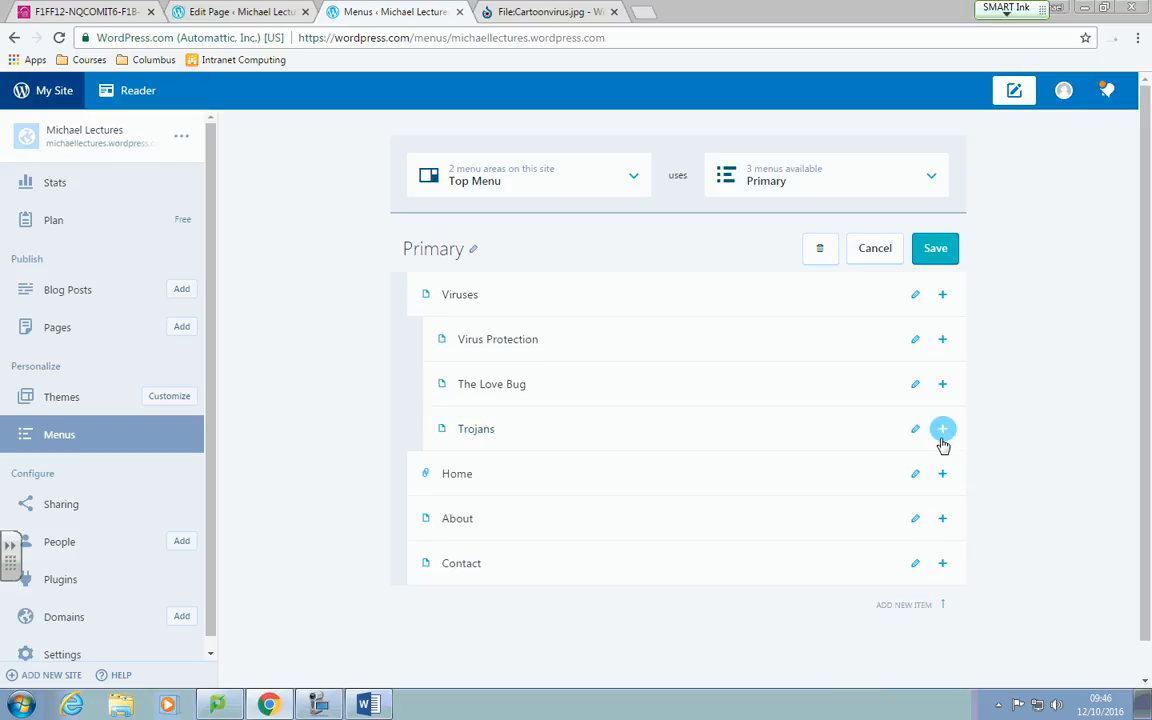
# Add the Worms page to the Primary menu below Trojans, at the same level.
pyautogui.click(942, 440)
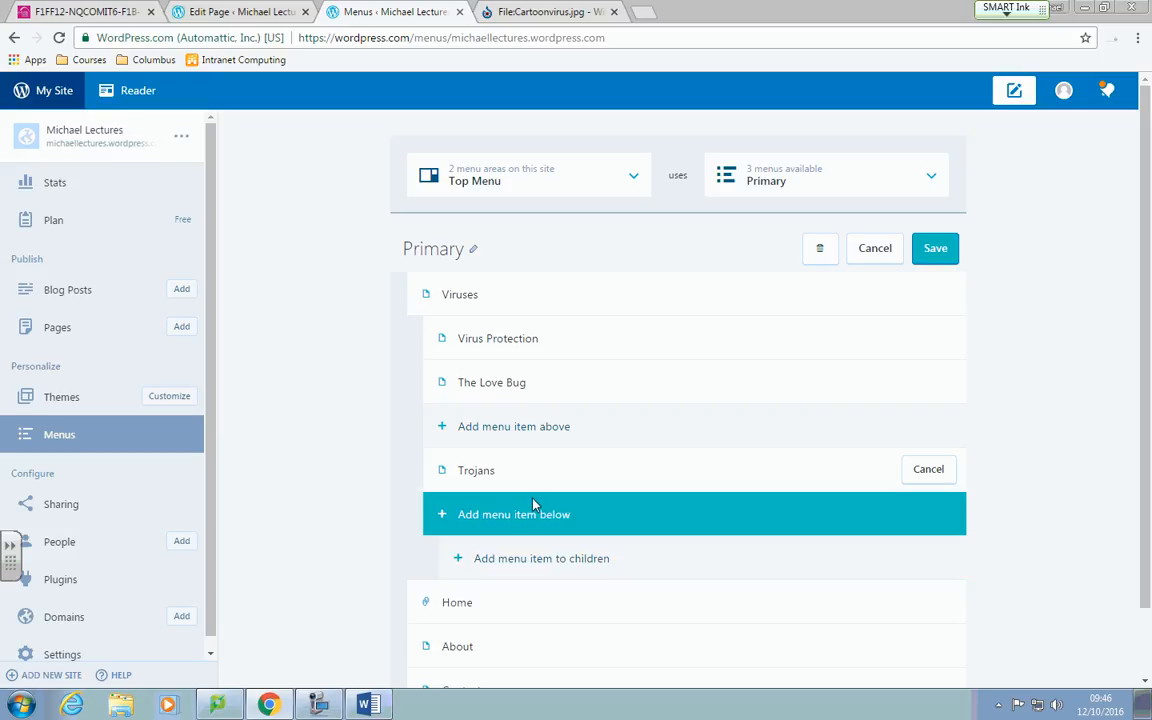
pyautogui.click(533, 512)
pyautogui.scroll(-2, 638, 589)
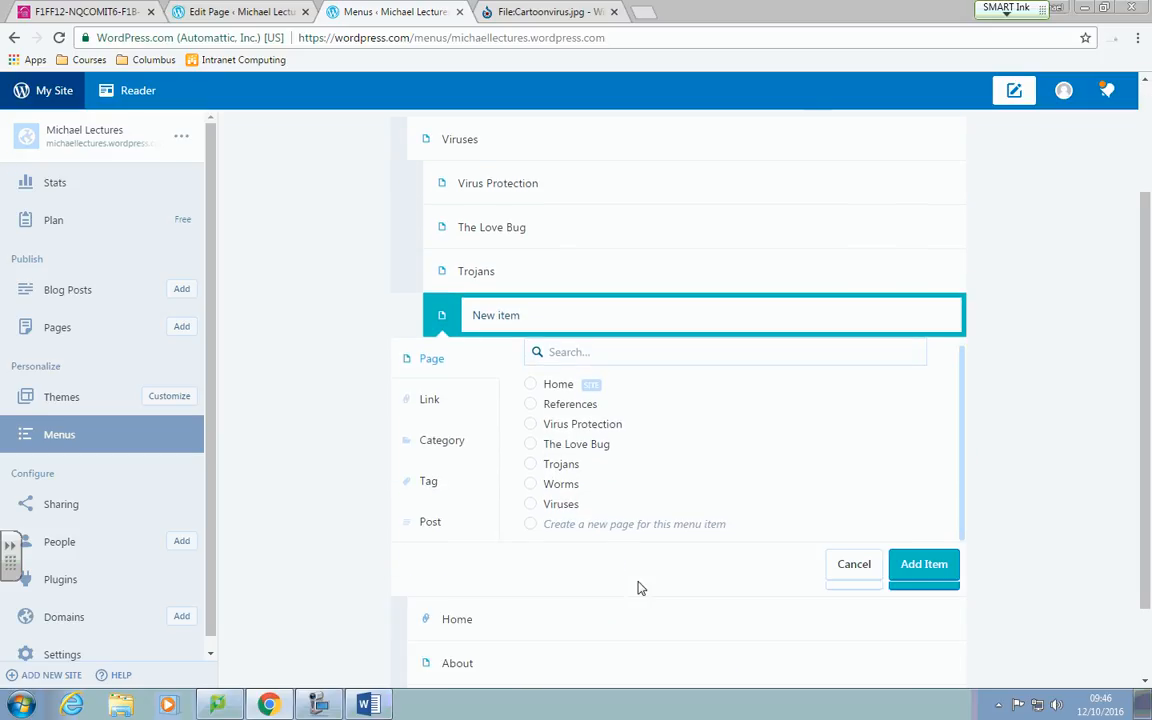
pyautogui.click(560, 480)
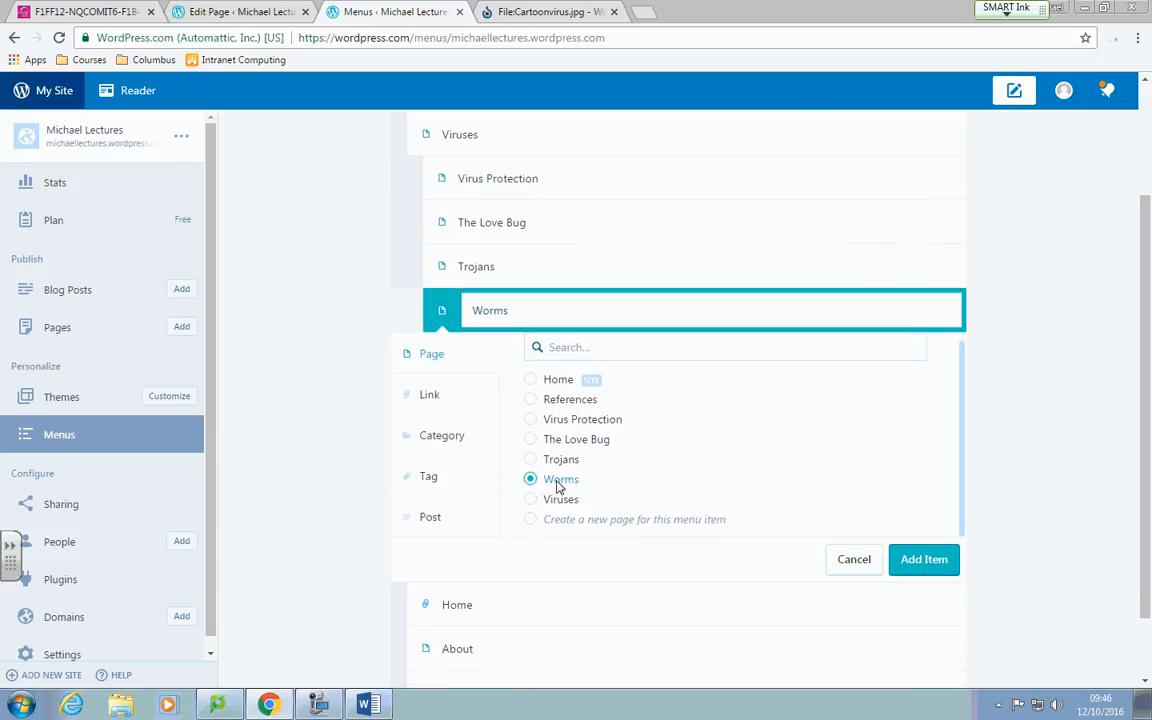
pyautogui.click(916, 563)
# Add the References page to the Primary menu below Worms, at the same level, and save the menu.
pyautogui.click(944, 437)
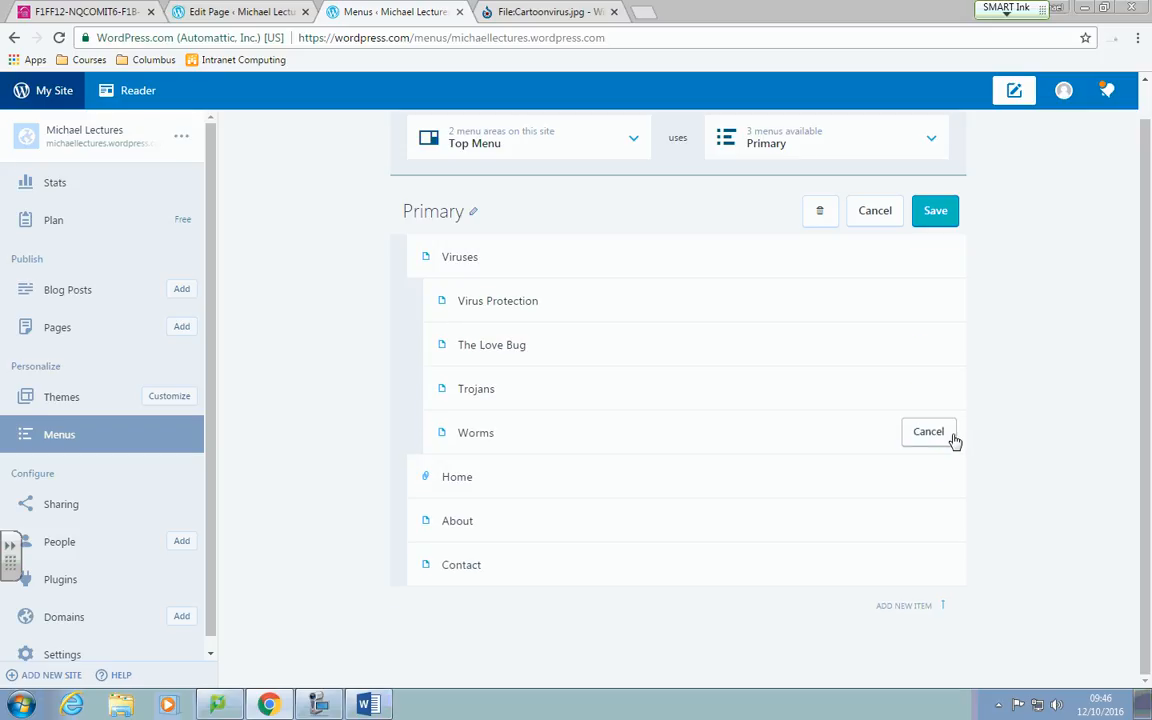
pyautogui.click(676, 519)
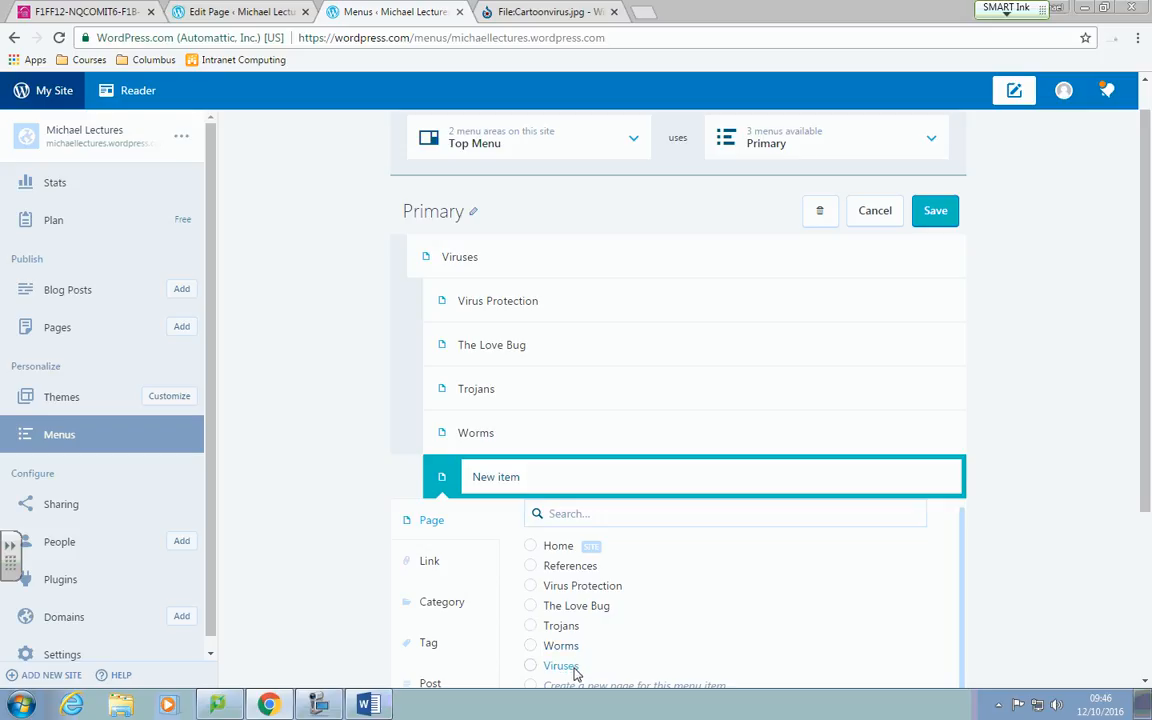
pyautogui.scroll(-3, 575, 670)
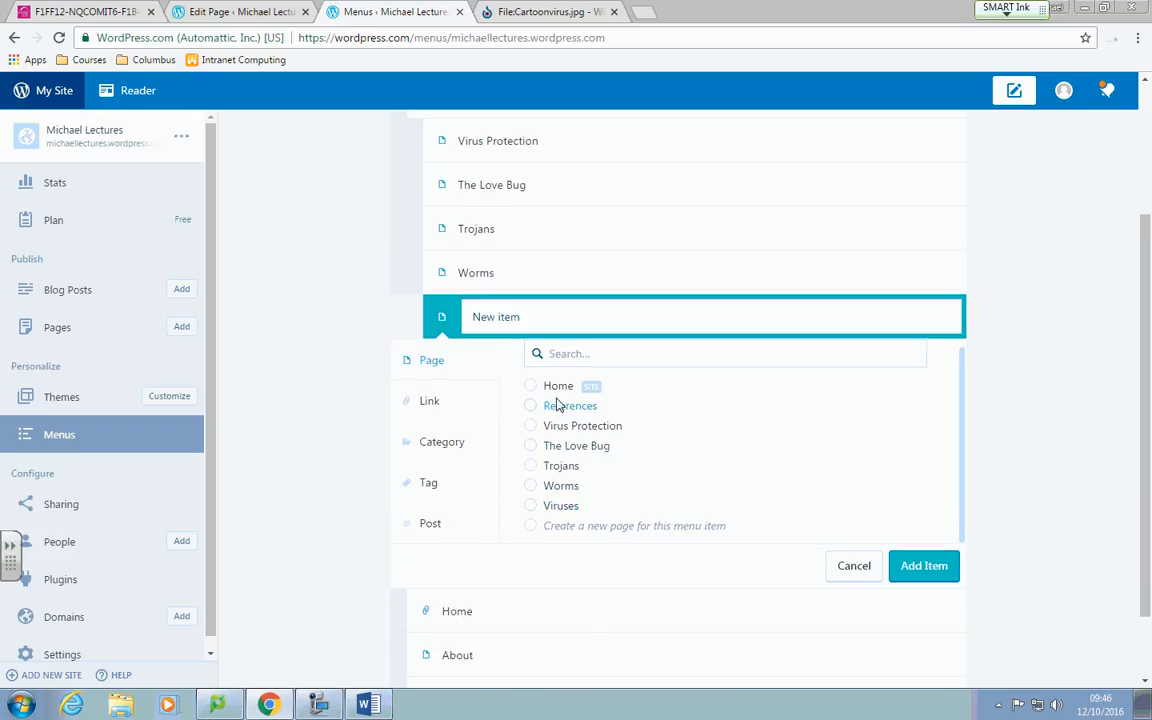
pyautogui.click(531, 405)
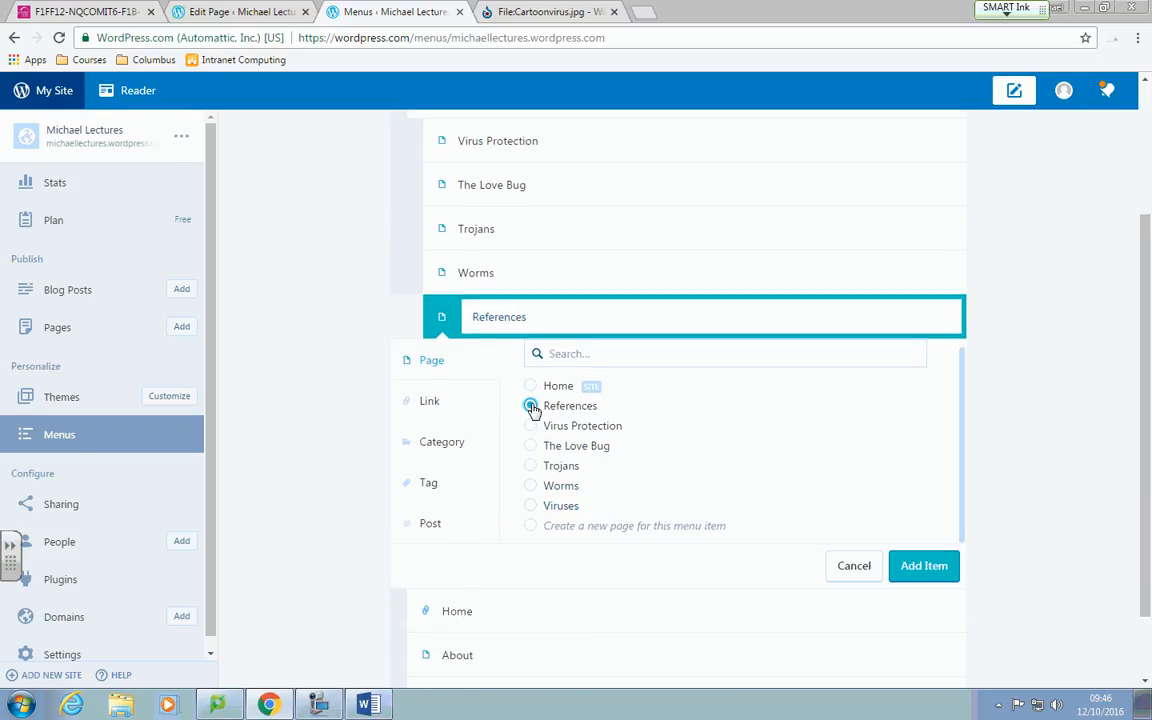
pyautogui.click(945, 576)
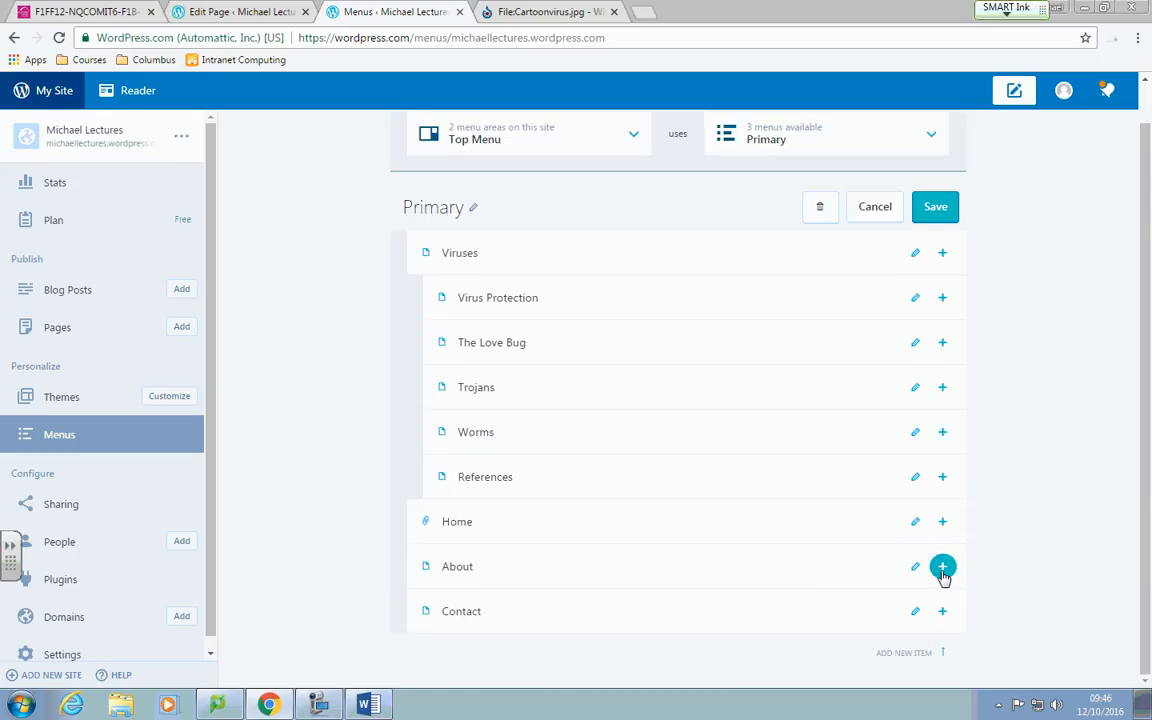
pyautogui.click(940, 210)
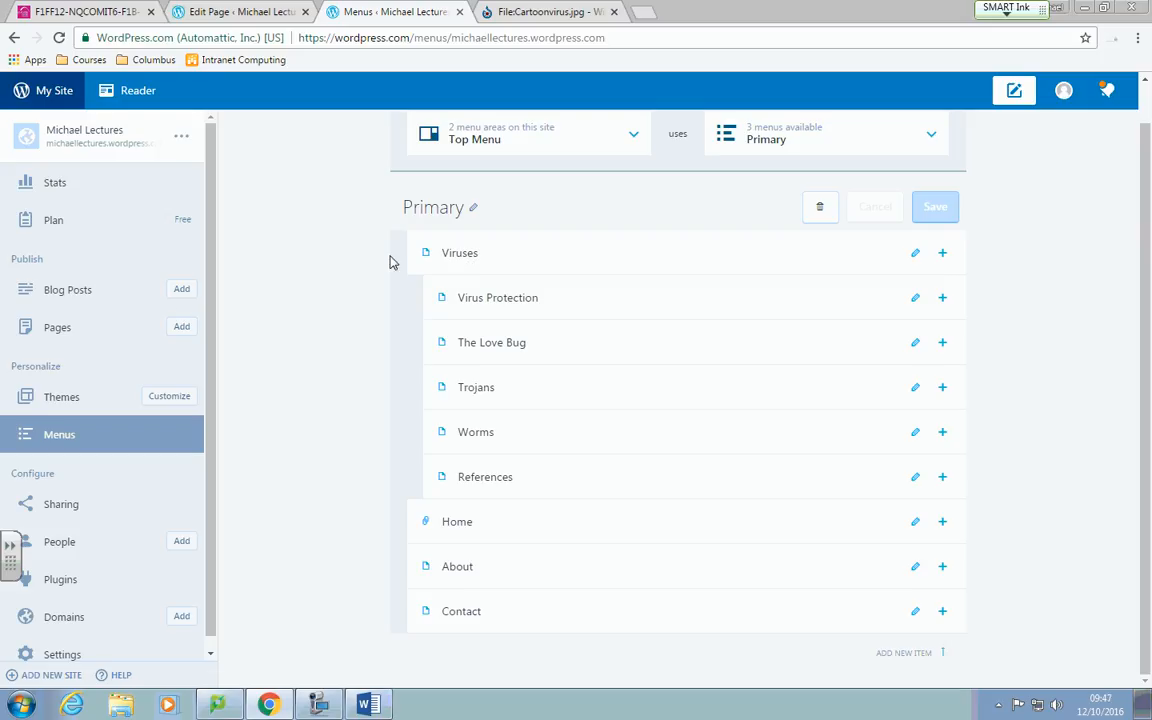
# Preview the site and check the items nested under Viruses in the navigation menu.
pyautogui.click(70, 138)
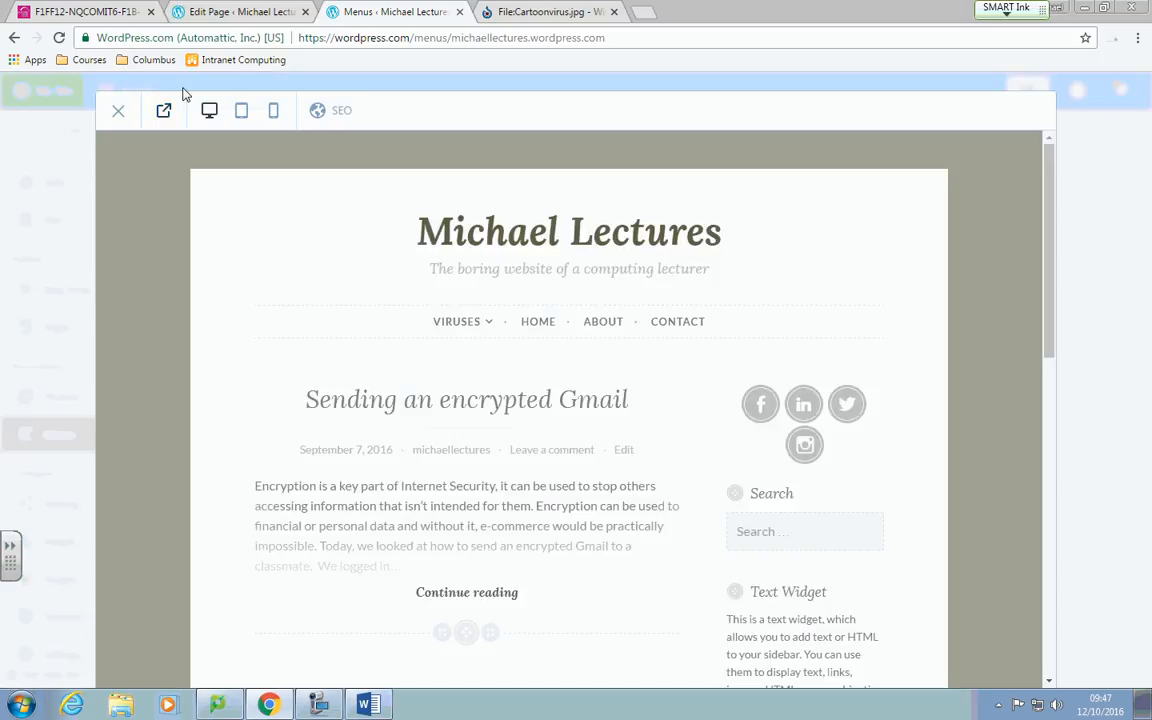
pyautogui.moveTo(477, 329)
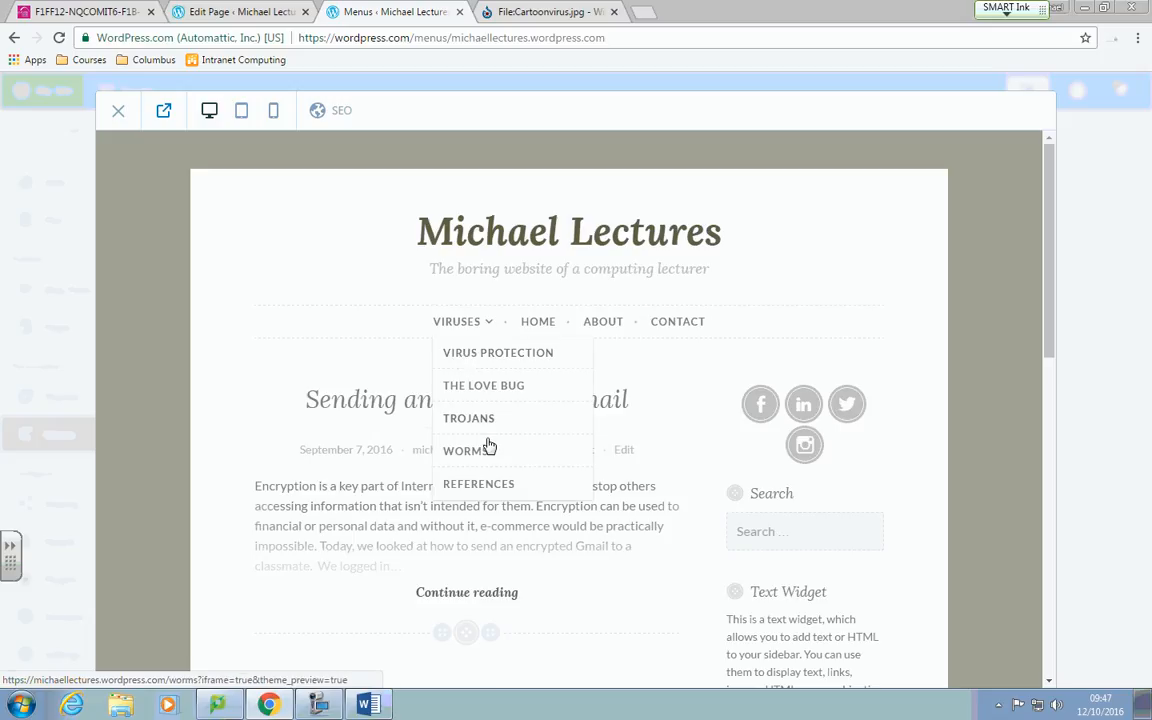
pyautogui.click(118, 110)
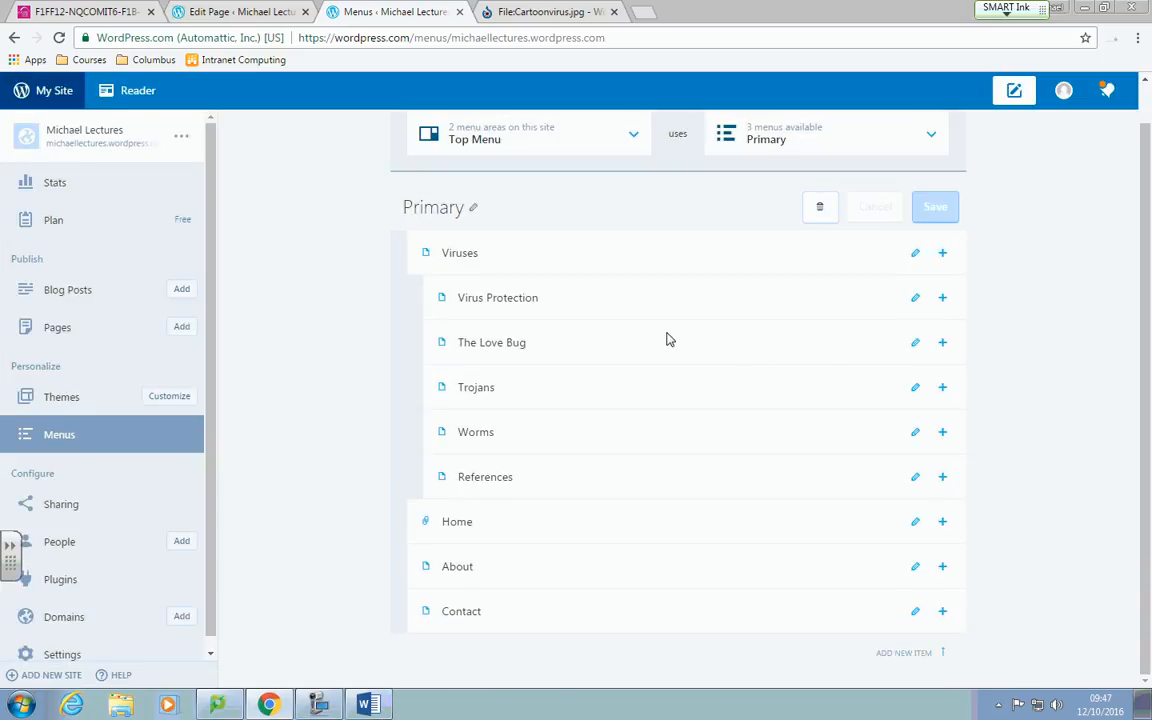
# Reorder the Viruses submenu as Worms, Virus Protection, Trojans, The Love Bug, with References moved out to the top level, and save.
pyautogui.moveTo(615, 342); pyautogui.dragTo(612, 399)
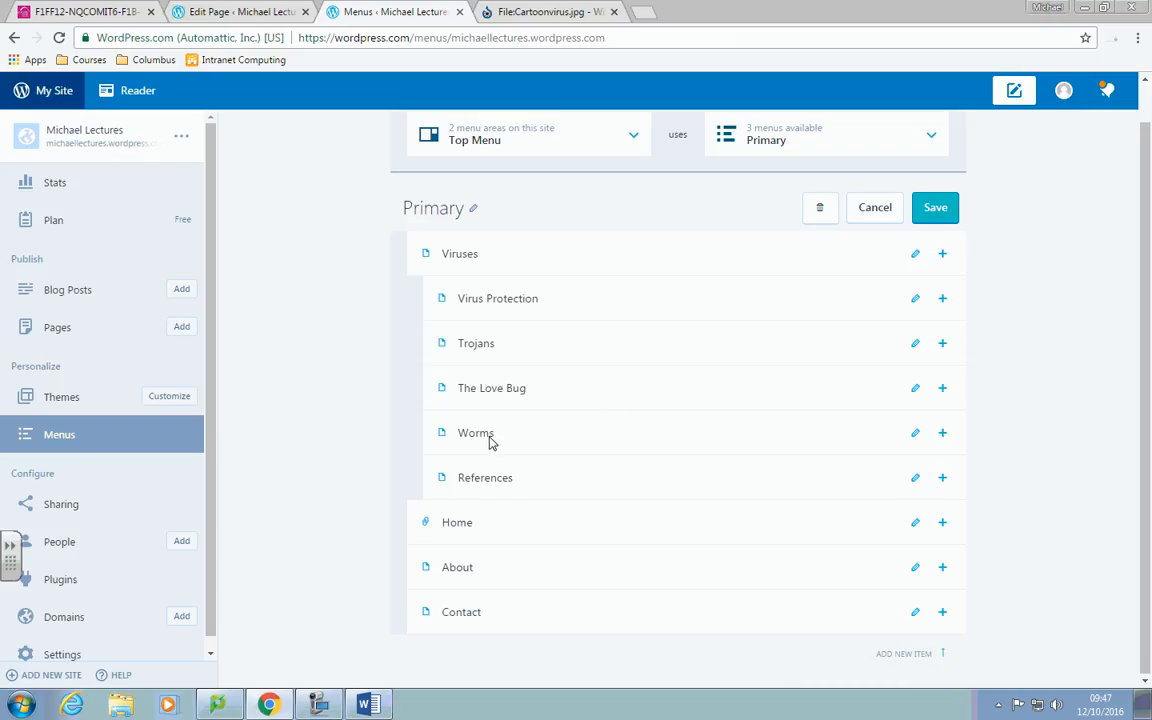
pyautogui.moveTo(491, 442); pyautogui.dragTo(489, 305)
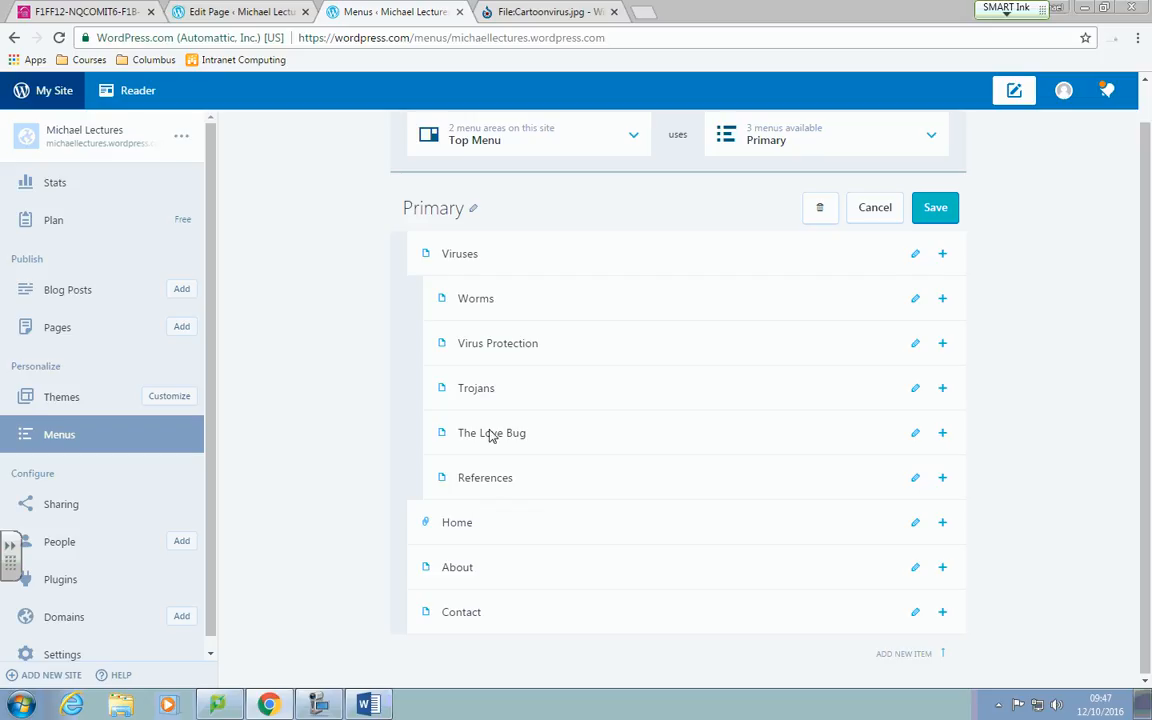
pyautogui.moveTo(649, 488); pyautogui.dragTo(548, 482)
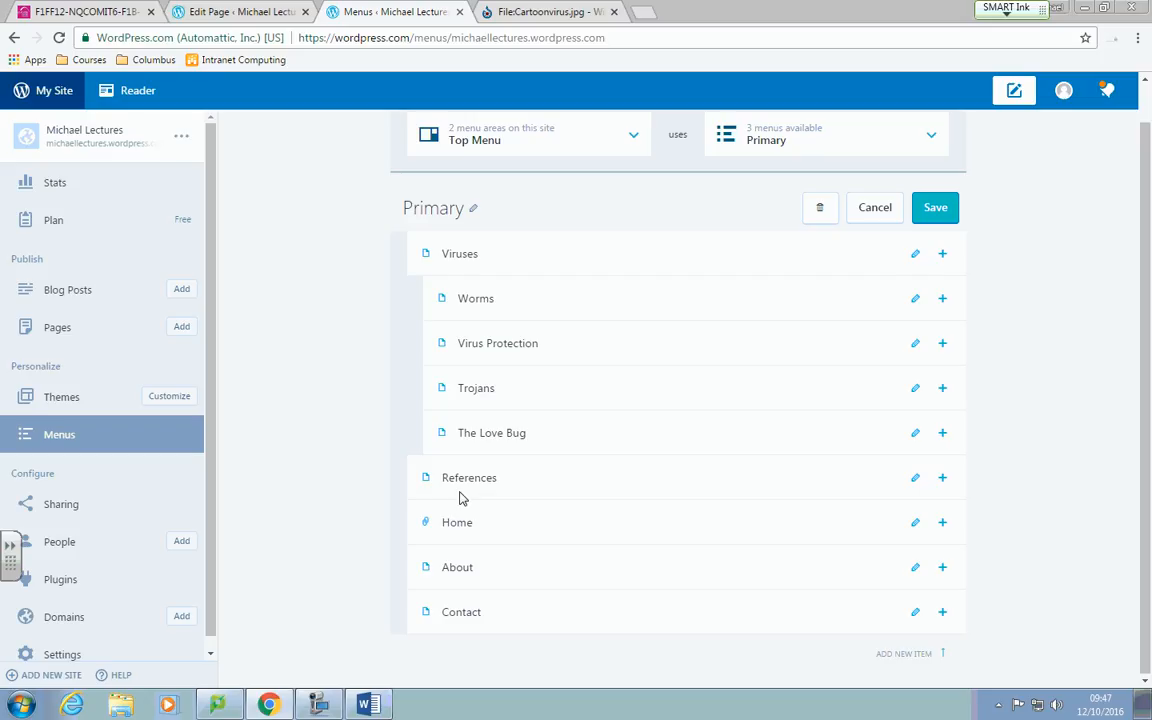
pyautogui.click(938, 206)
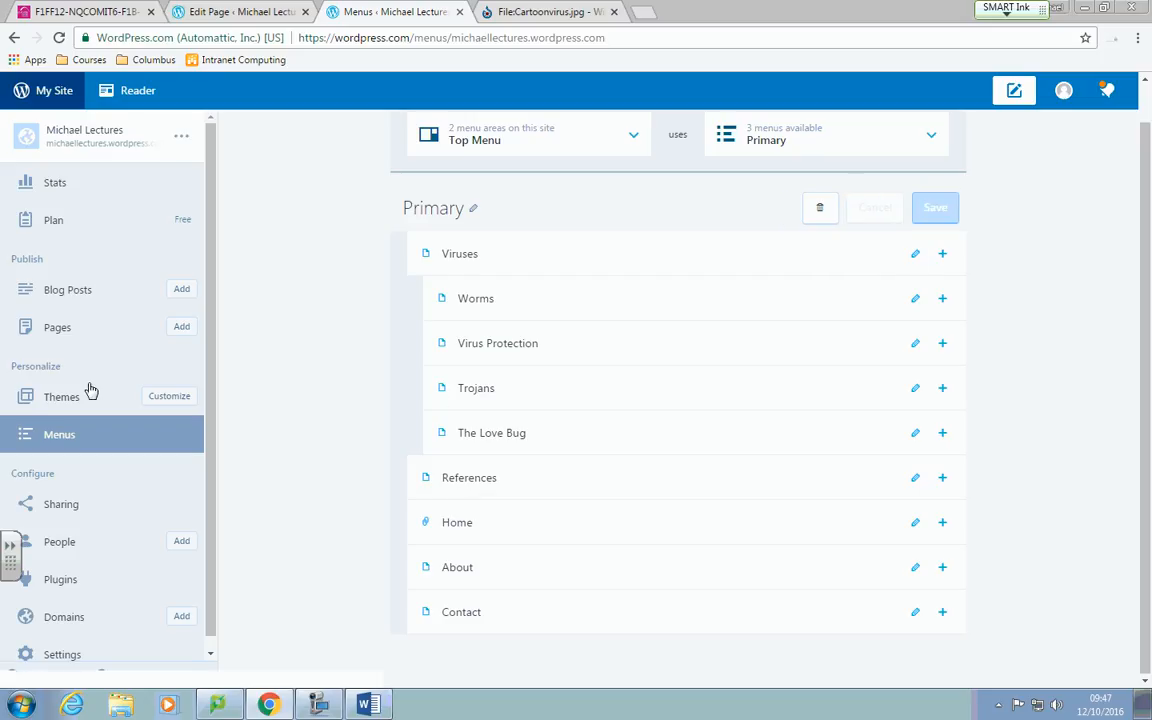
# Preview the site to check References and Viruses in the rearranged navigation menu.
pyautogui.click(71, 137)
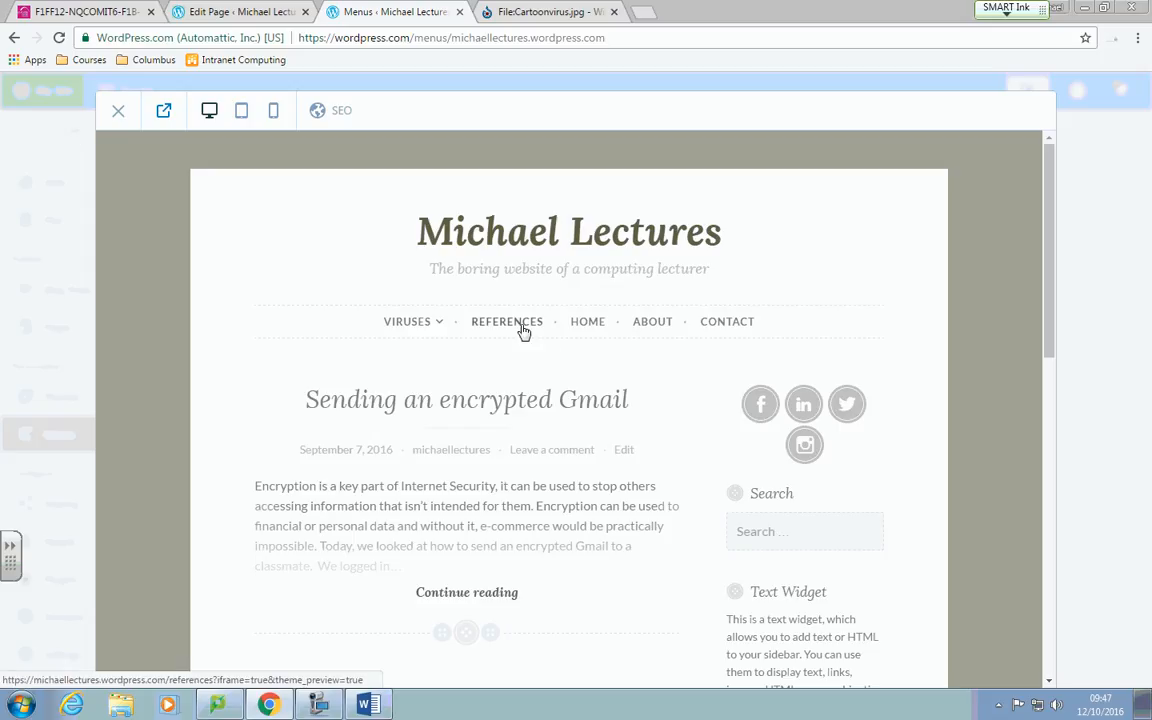
pyautogui.moveTo(425, 325)
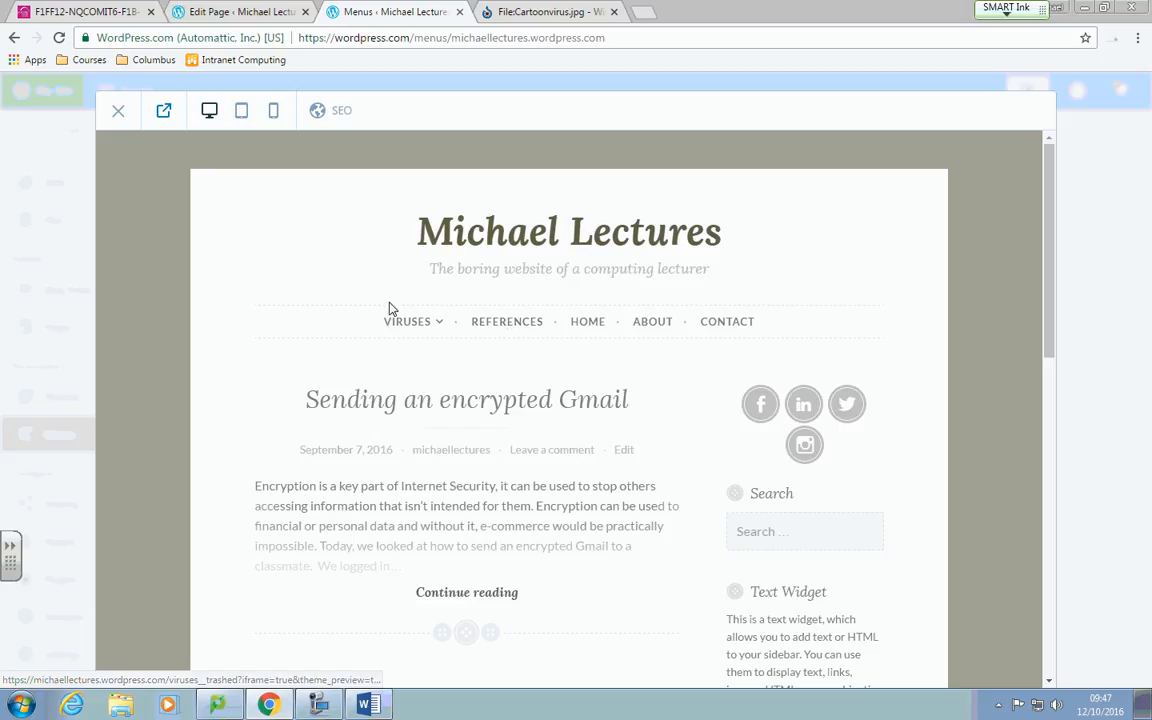
pyautogui.click(113, 112)
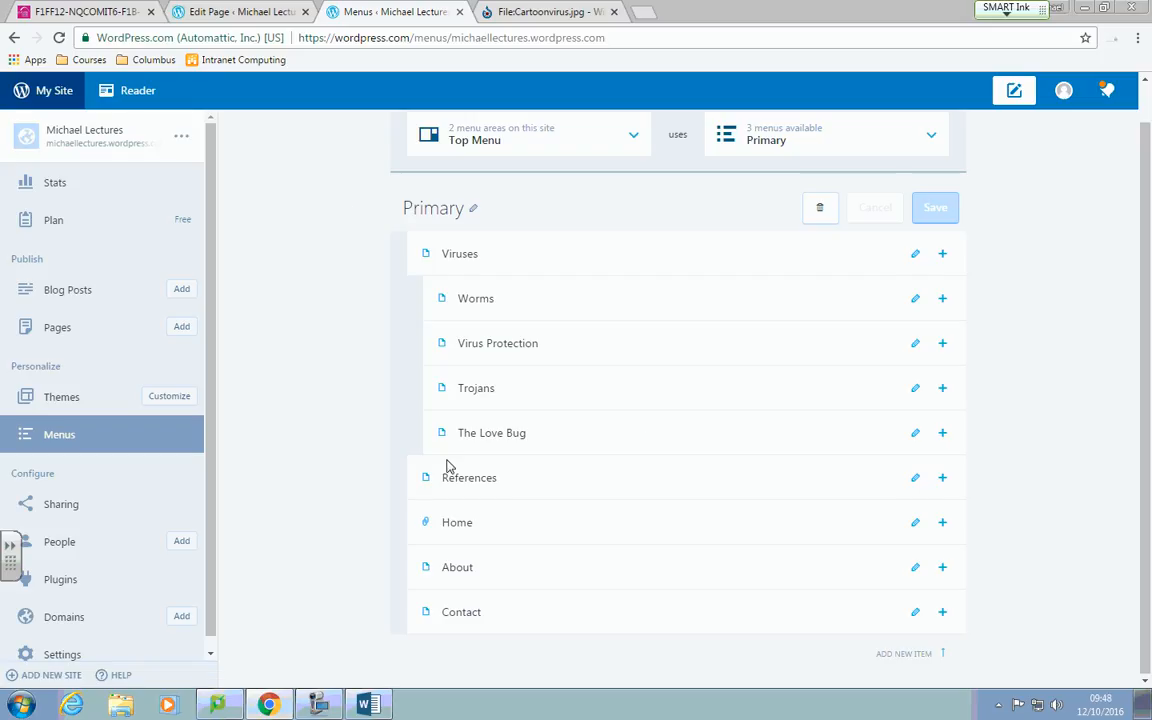
# Nest References under Viruses again, below The Love Bug, and delete the About item from the Primary menu.
pyautogui.moveTo(465, 477); pyautogui.dragTo(485, 485)
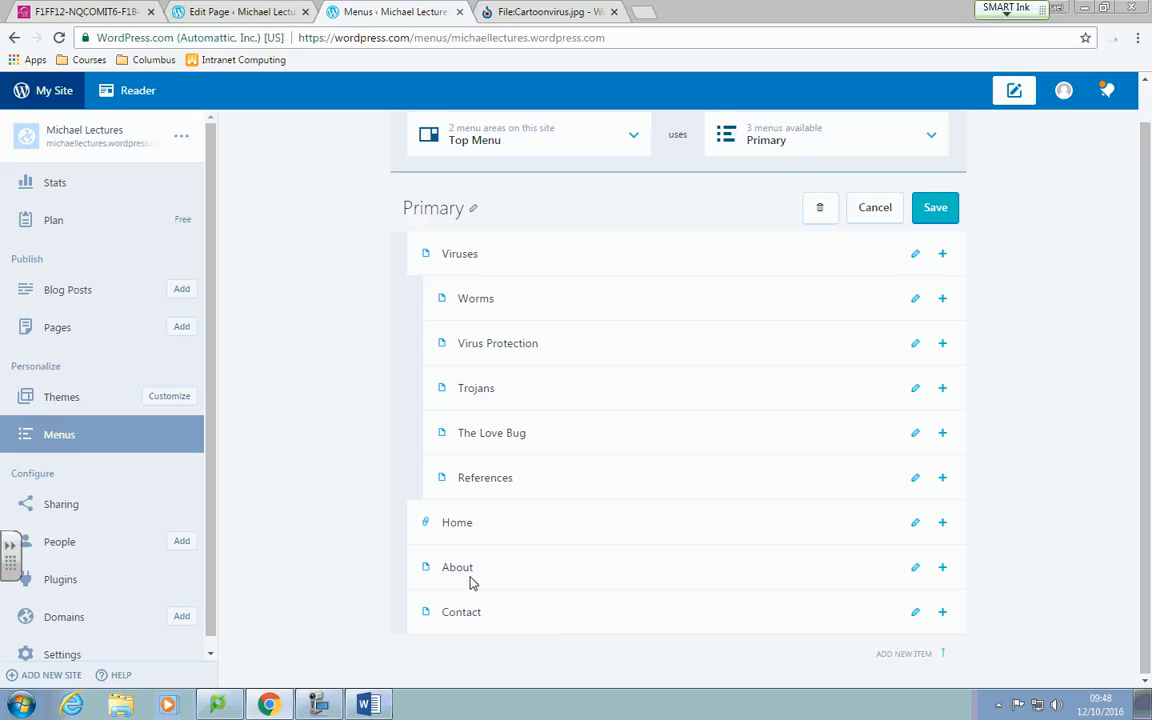
pyautogui.click(941, 567)
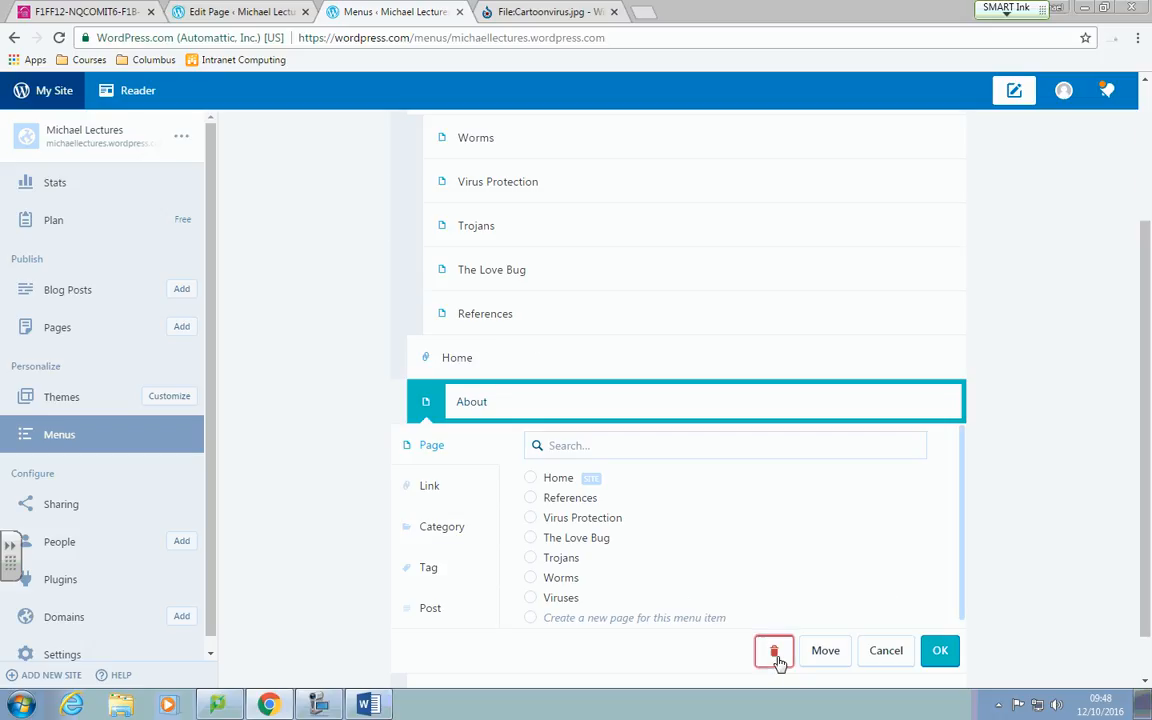
pyautogui.click(775, 652)
pyautogui.click(912, 567)
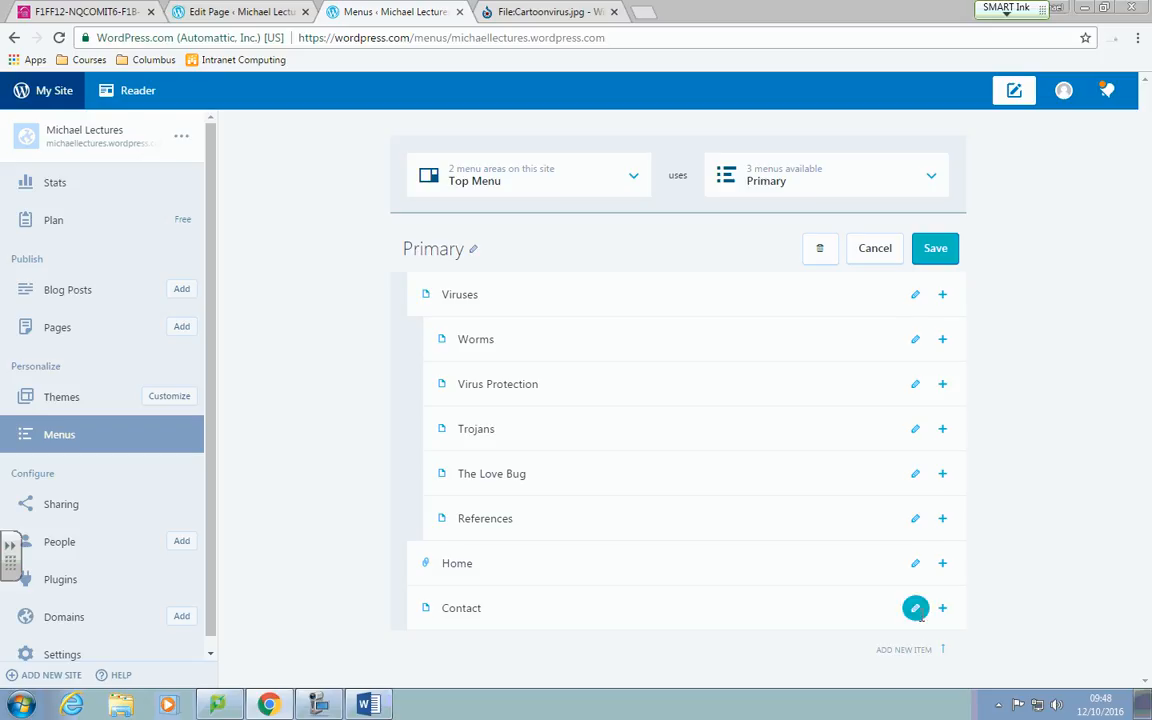
# Delete the Contact item from the Primary menu and save the menu.
pyautogui.click(914, 608)
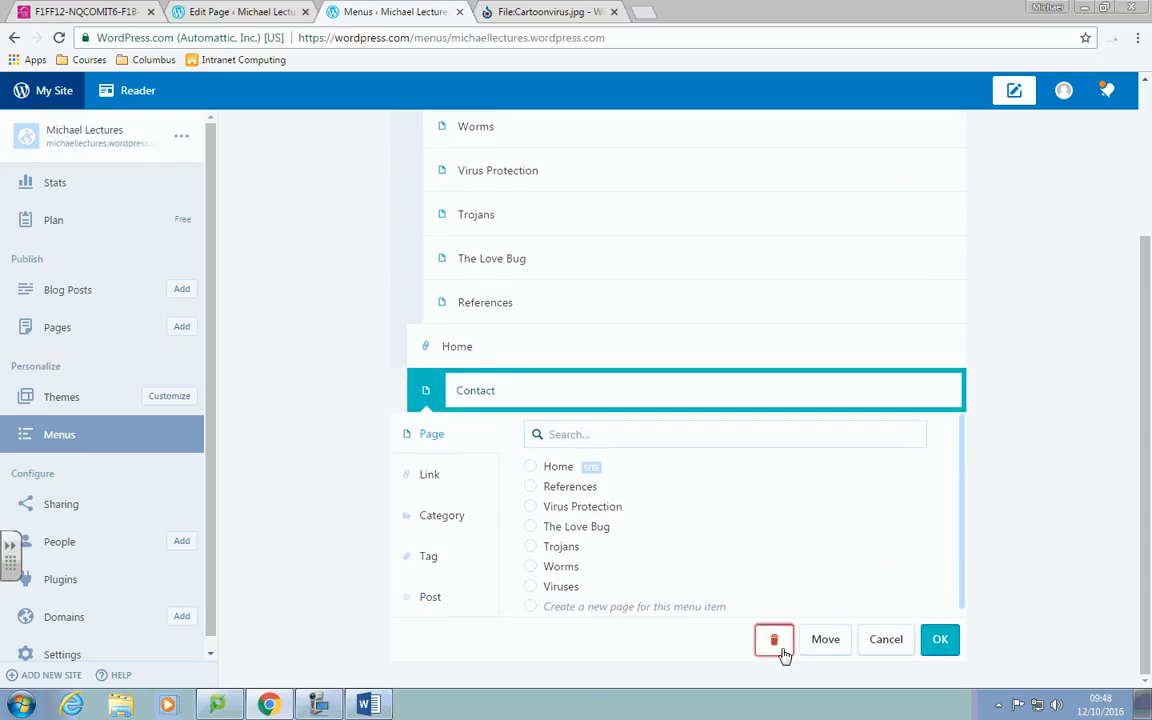
pyautogui.click(784, 650)
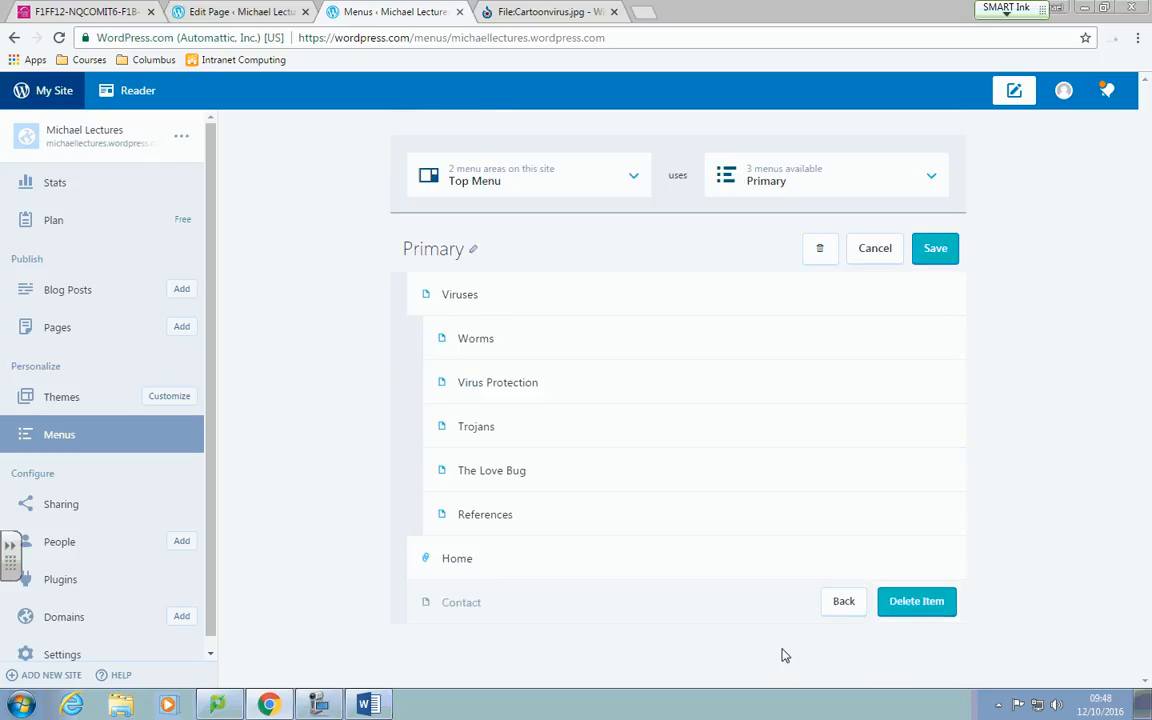
pyautogui.click(908, 602)
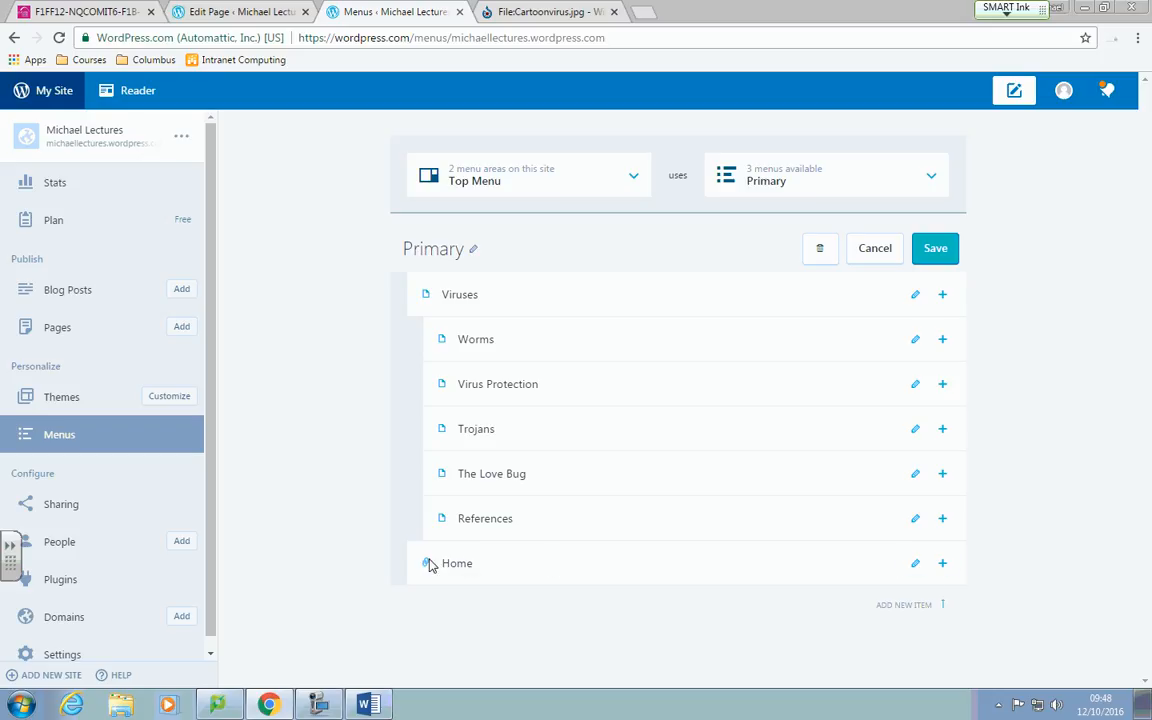
pyautogui.click(935, 248)
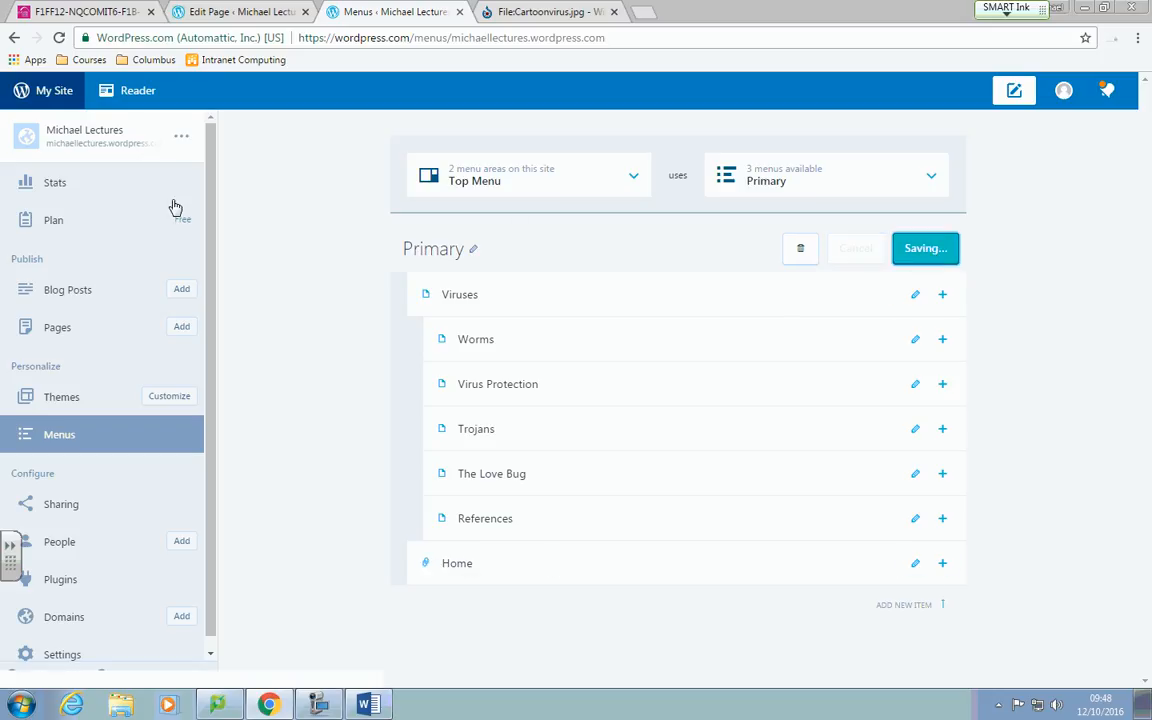
# Preview the site and look through the Worms page opened from the Viruses submenu.
pyautogui.click(112, 140)
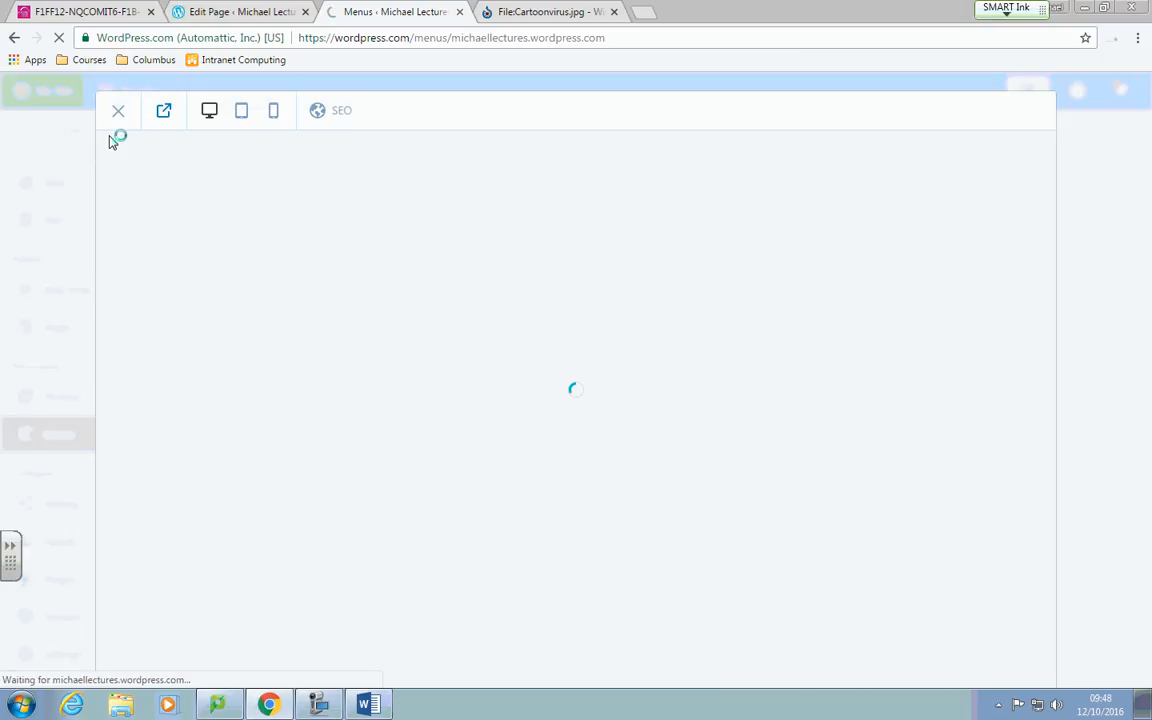
pyautogui.moveTo(532, 319)
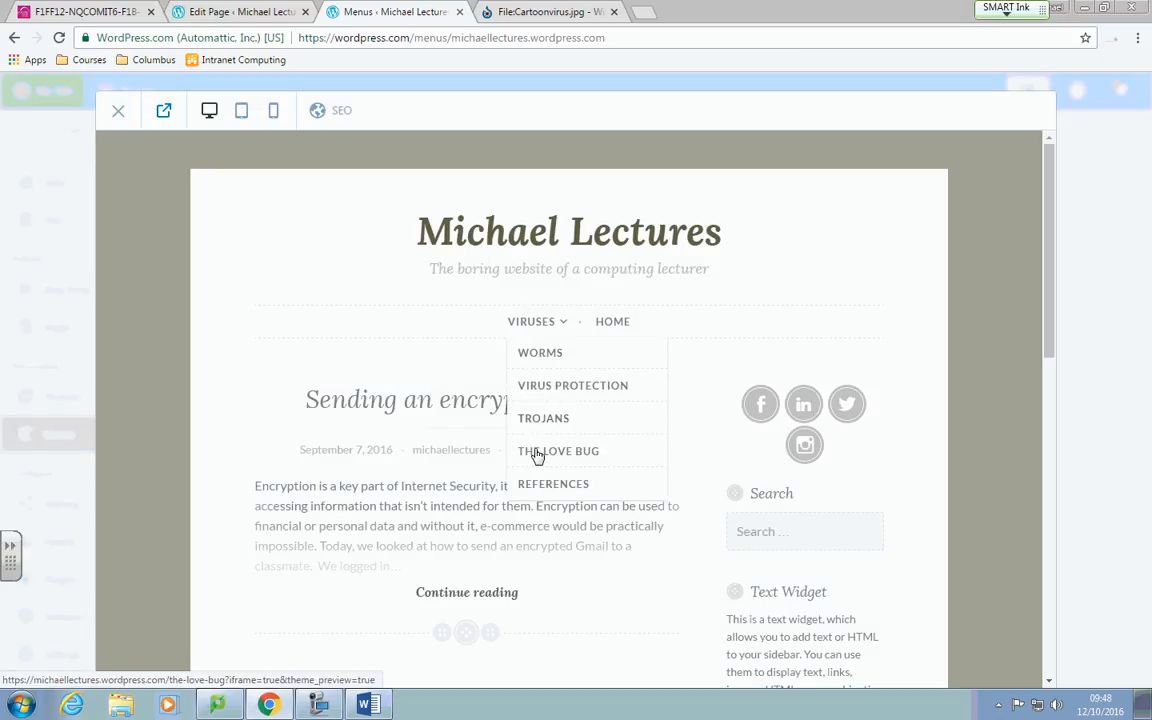
pyautogui.click(552, 362)
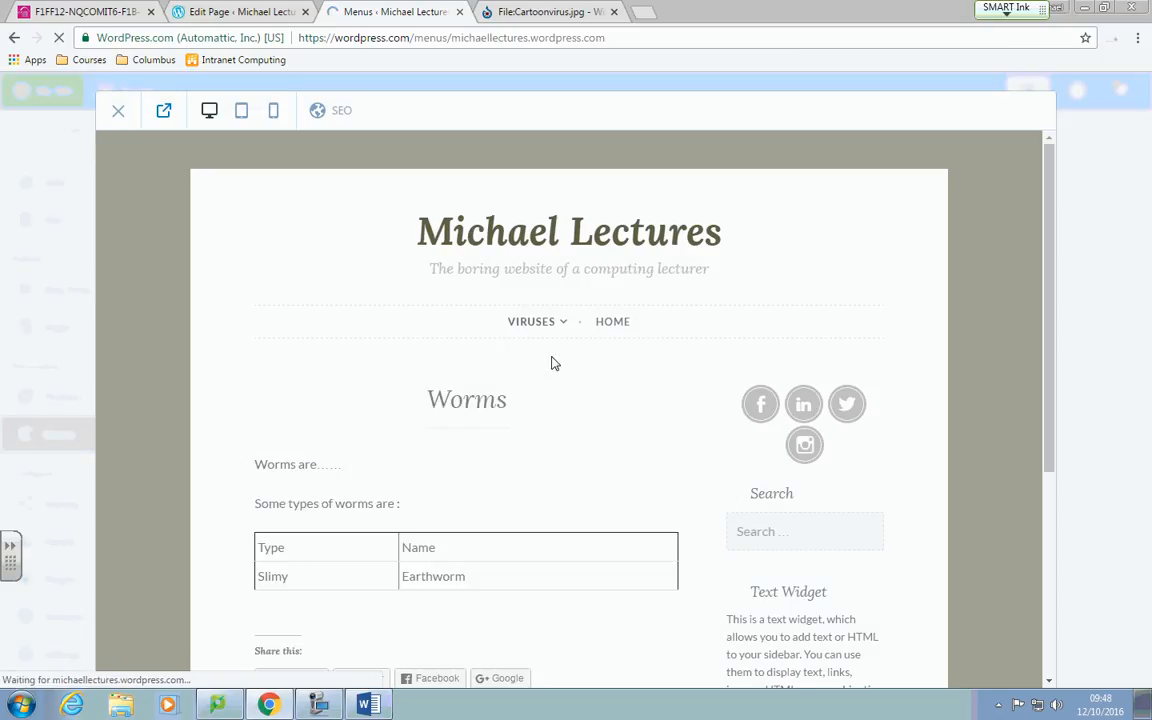
pyautogui.scroll(-3, 470, 540)
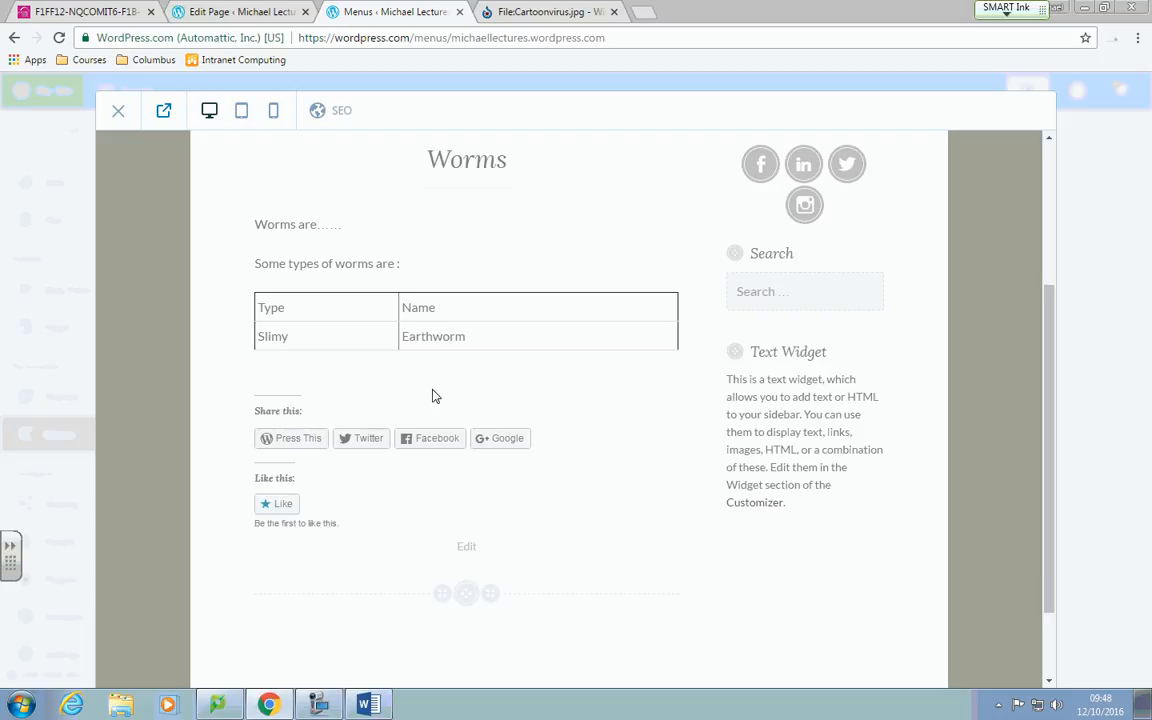
pyautogui.scroll(2, 435, 393)
pyautogui.scroll(1, 476, 429)
# Check the Virus Protection page and the Viruses link from the previewed site's navigation menu, and close the preview.
pyautogui.moveTo(535, 325)
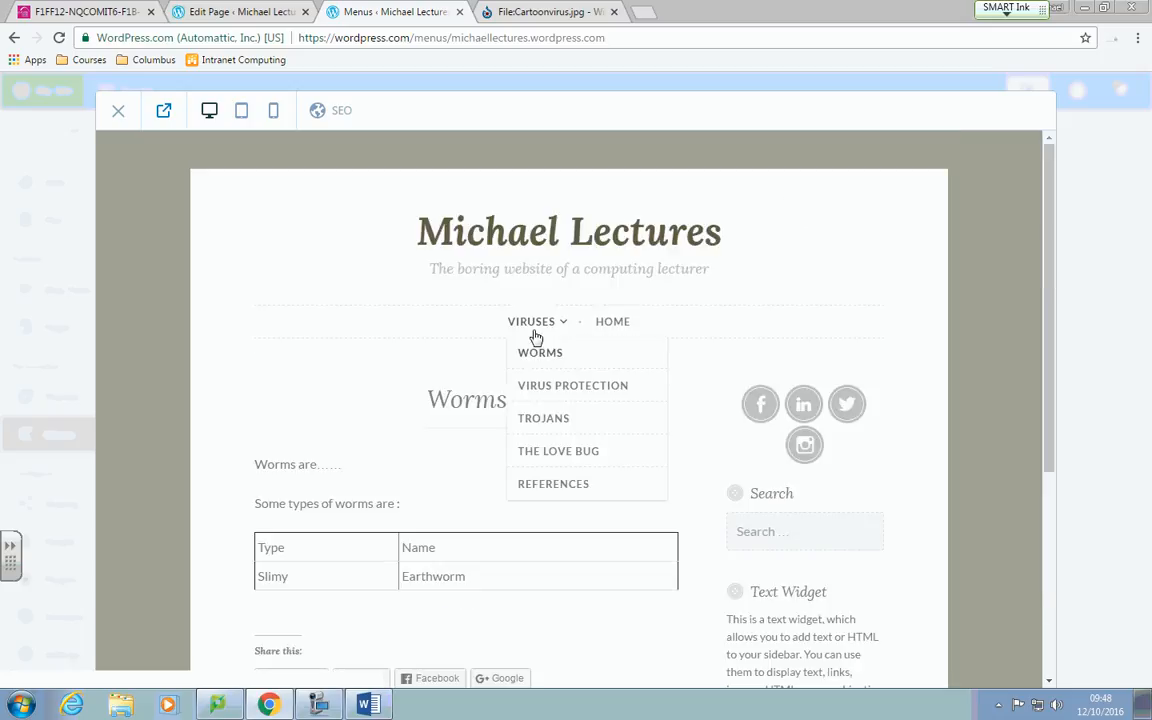
pyautogui.click(535, 385)
pyautogui.scroll(-1, 543, 394)
pyautogui.scroll(1, 545, 362)
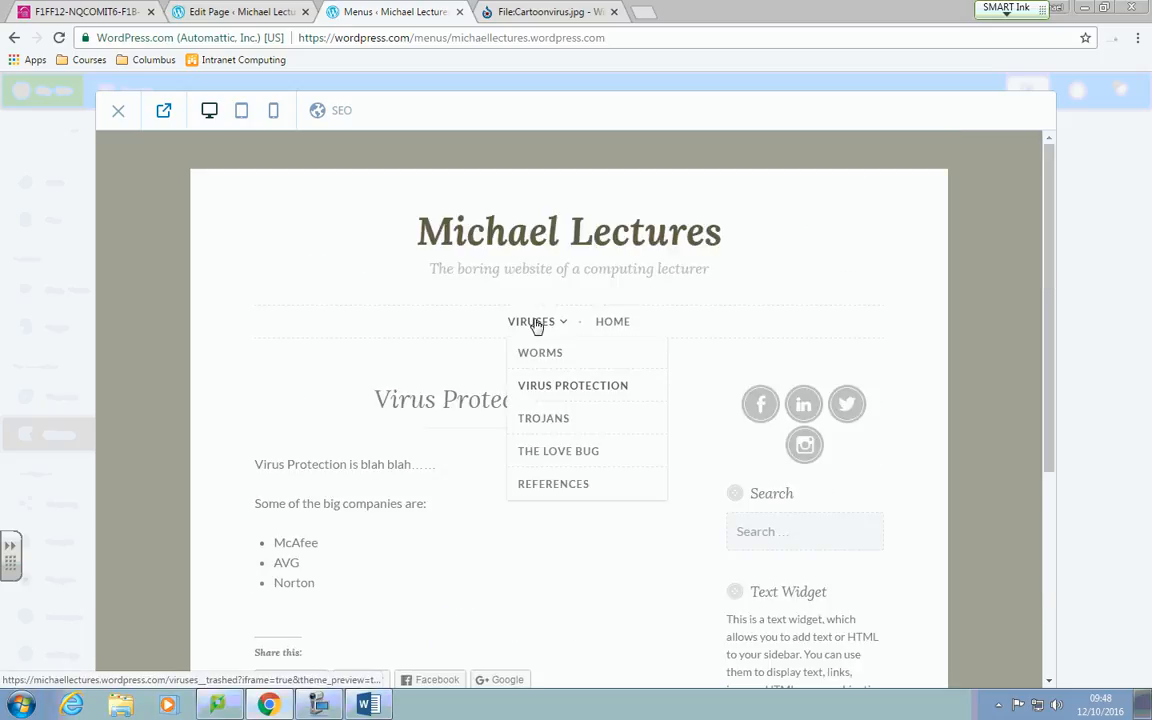
pyautogui.click(532, 324)
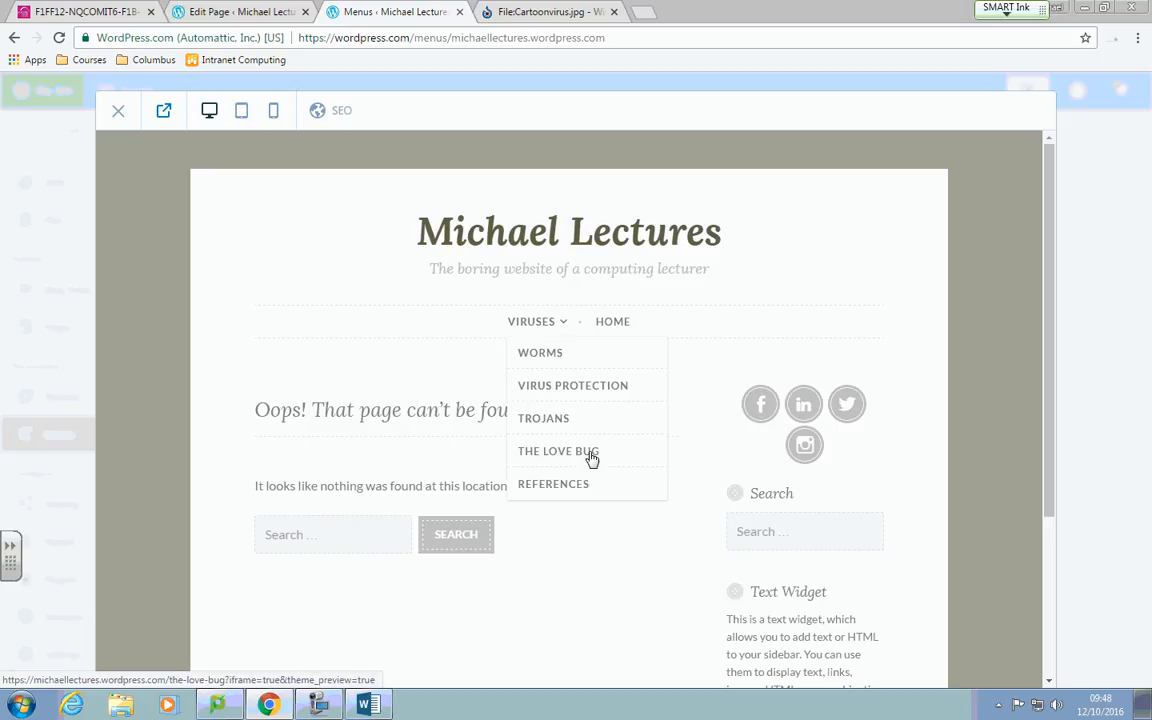
pyautogui.click(118, 111)
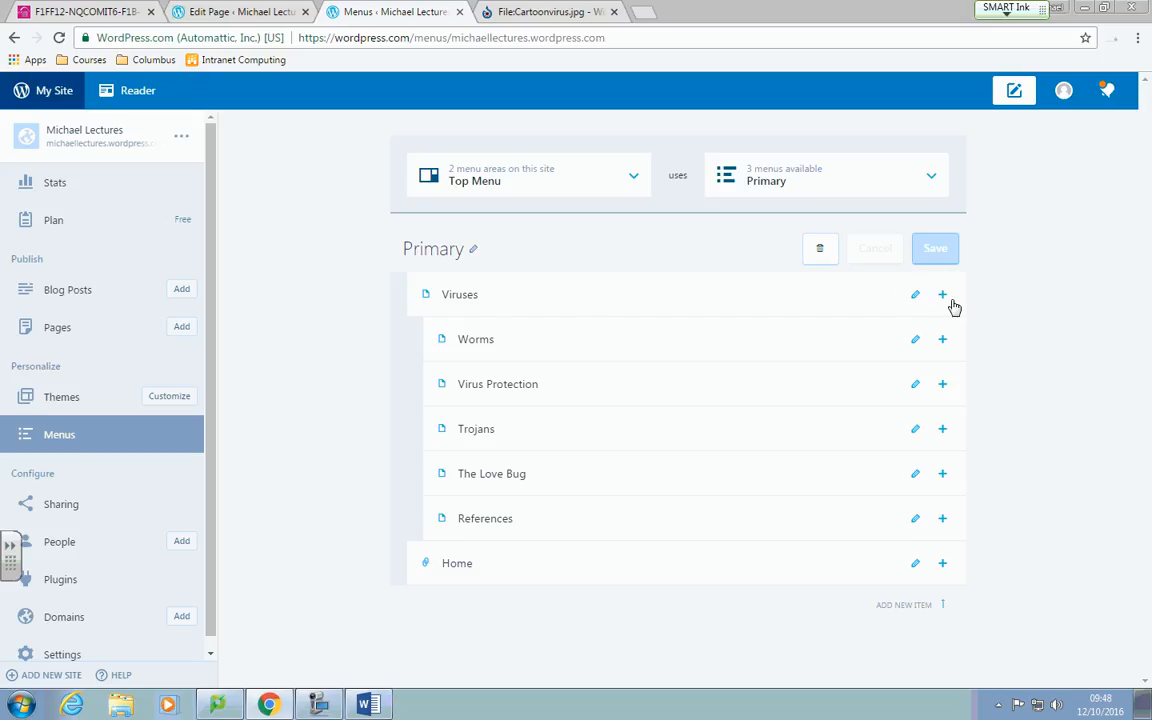
# Link the Viruses menu item to the Viruses page and save the Primary menu.
pyautogui.click(914, 294)
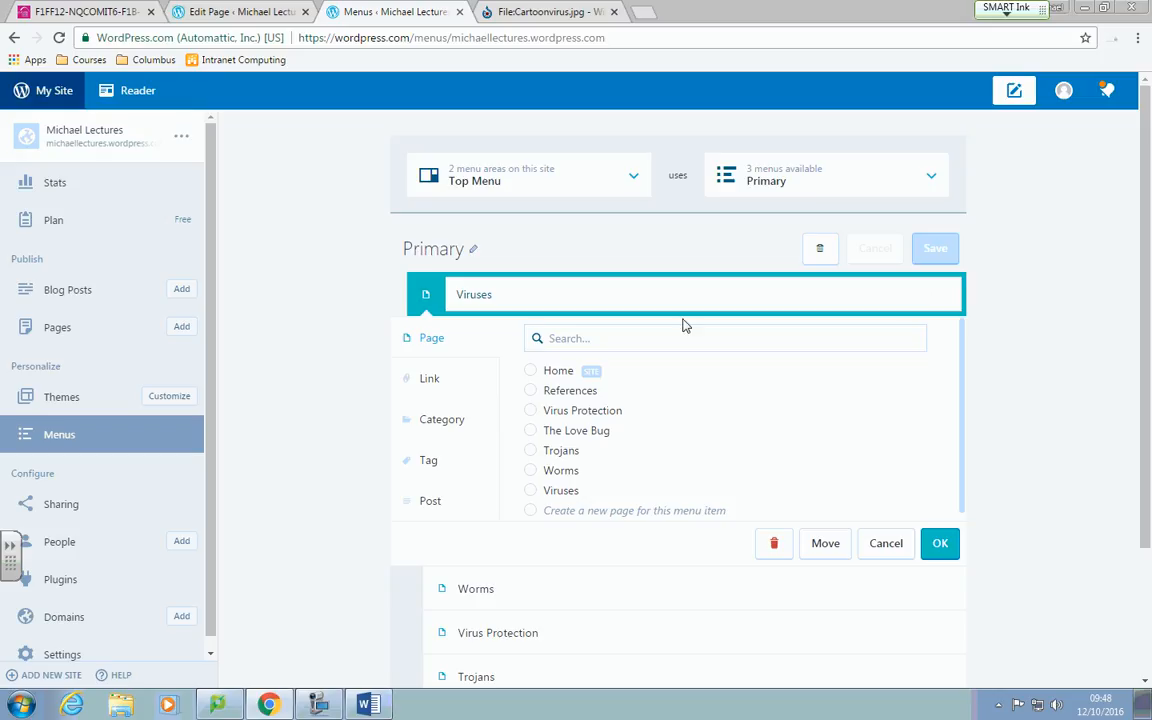
pyautogui.click(531, 491)
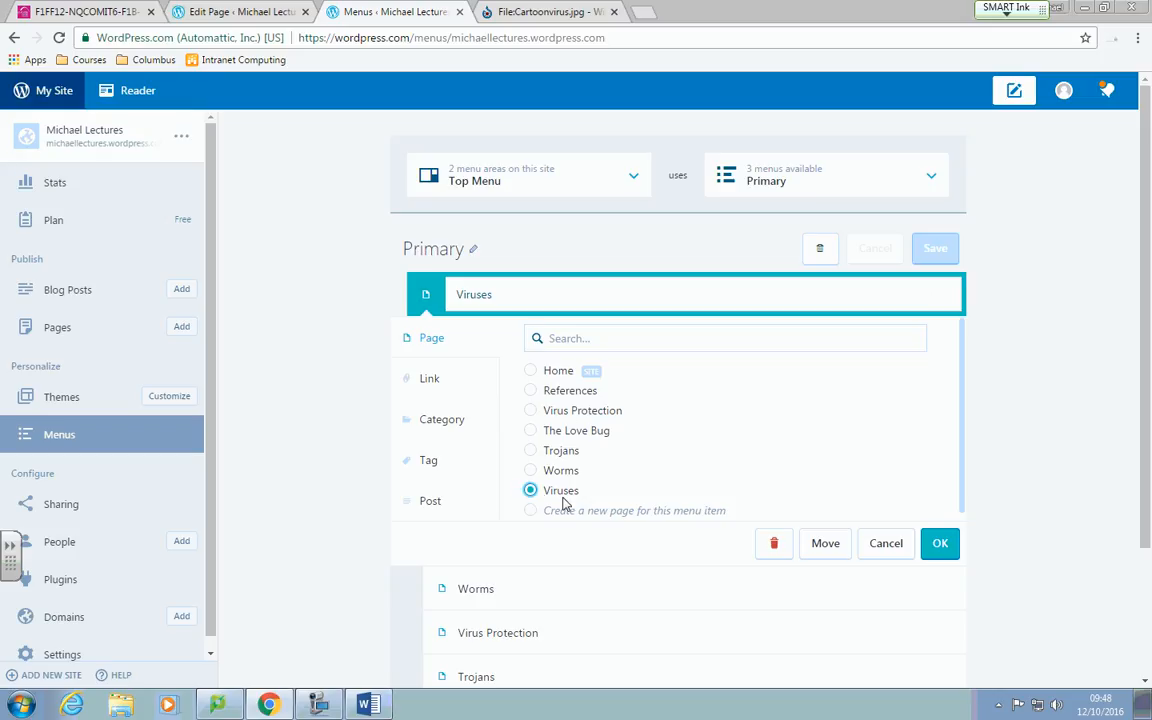
pyautogui.click(938, 545)
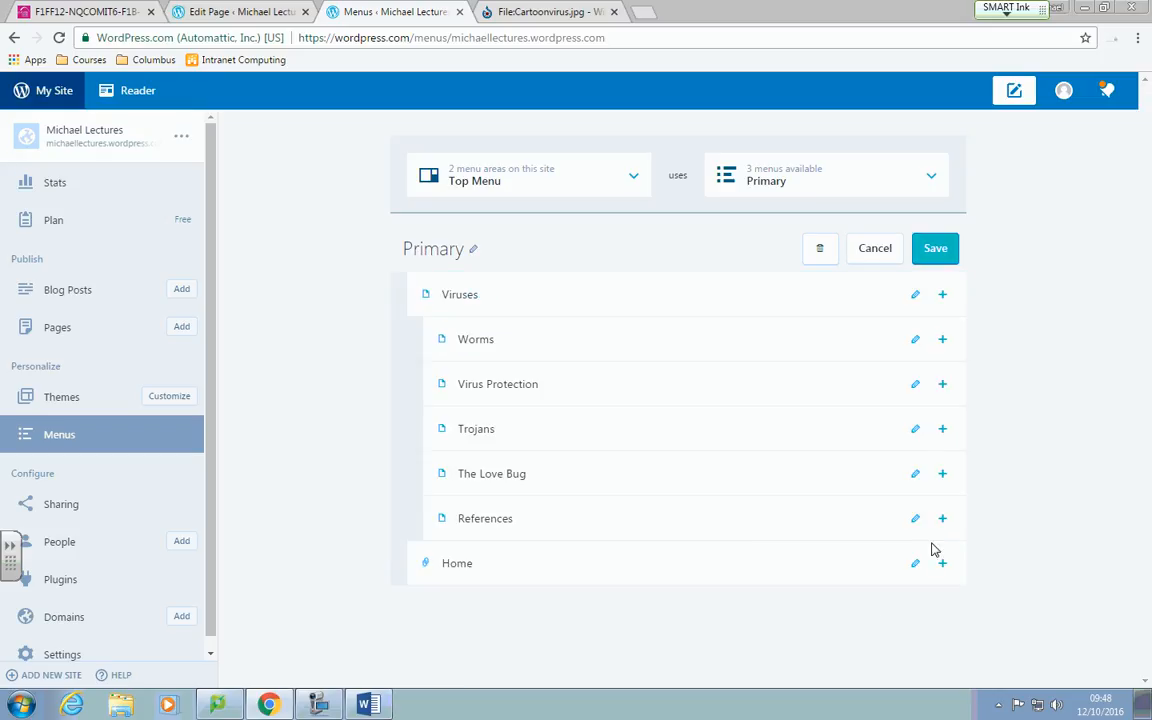
pyautogui.click(938, 250)
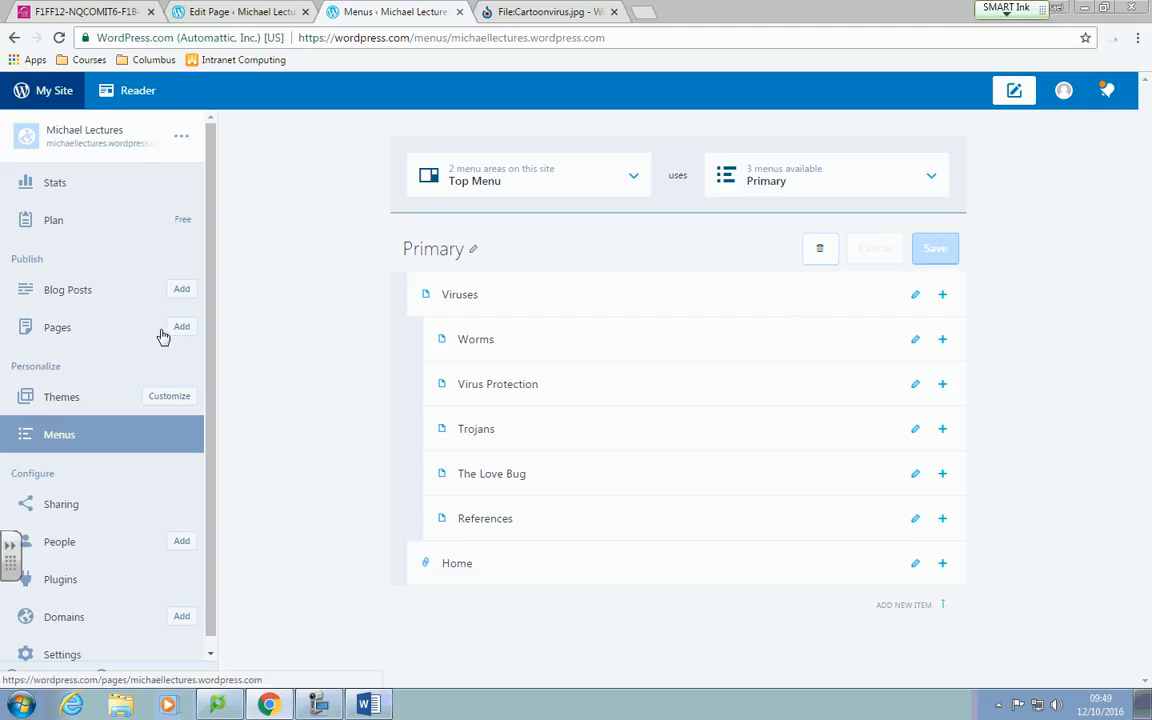
# Preview the site, look through the Viruses page opened from the navigation menu, and close the preview.
pyautogui.click(90, 130)
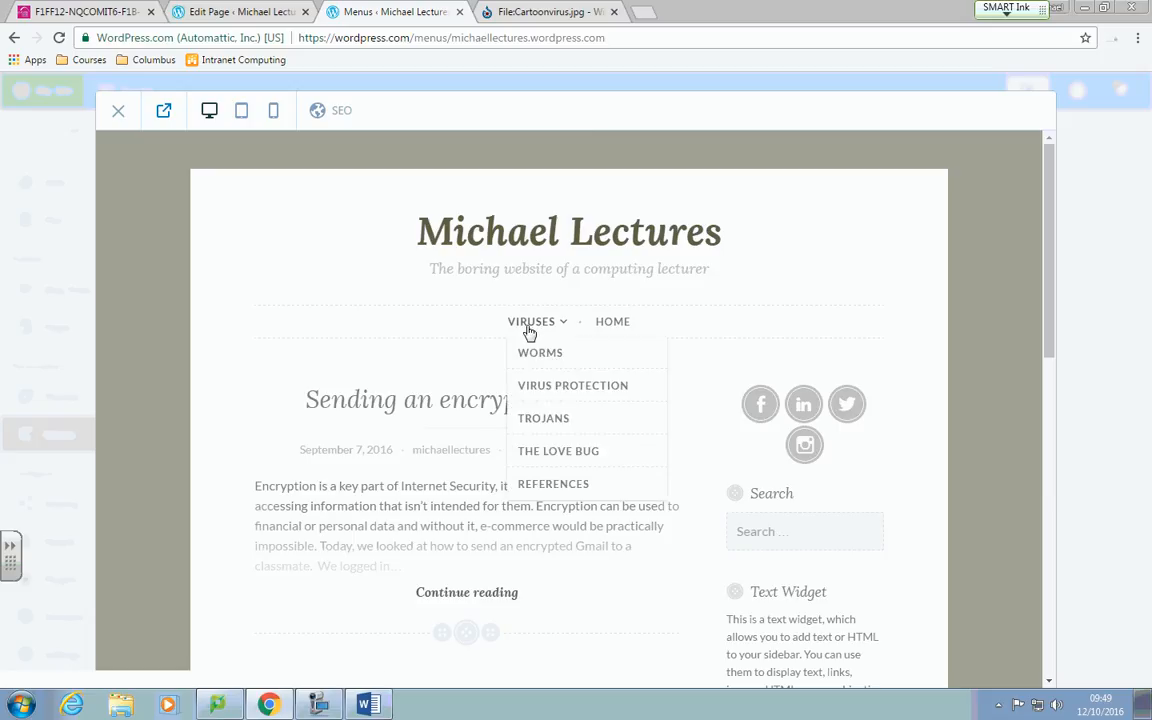
pyautogui.click(529, 330)
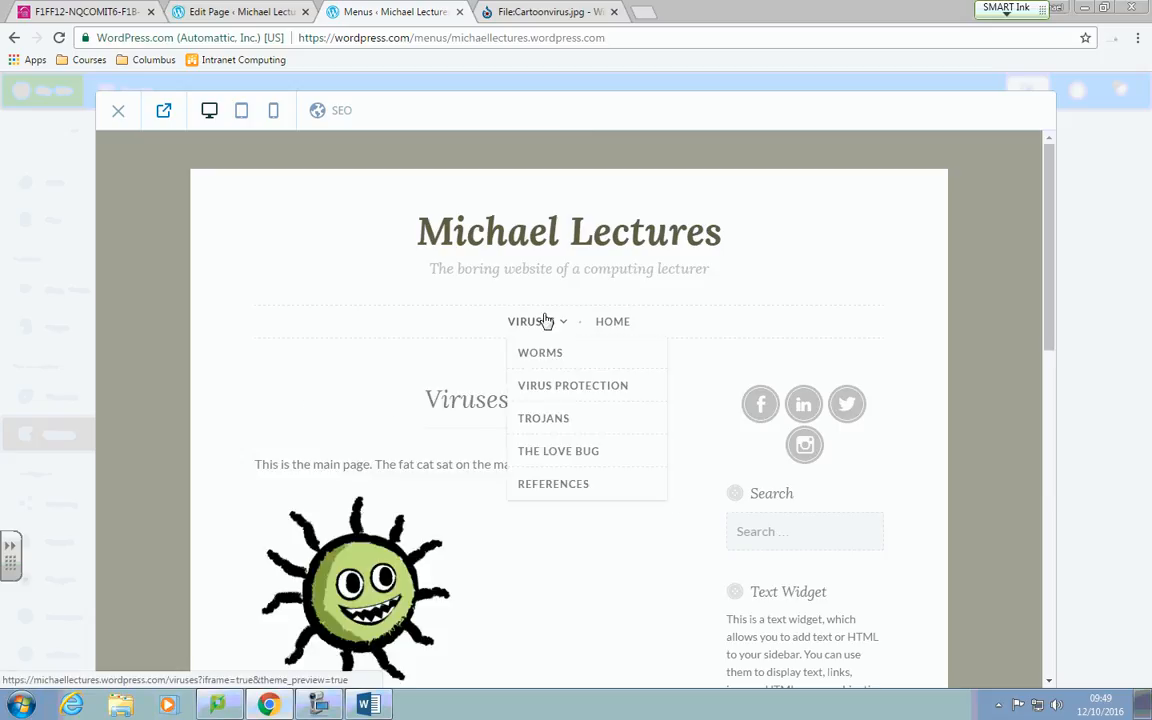
pyautogui.scroll(-6, 399, 417)
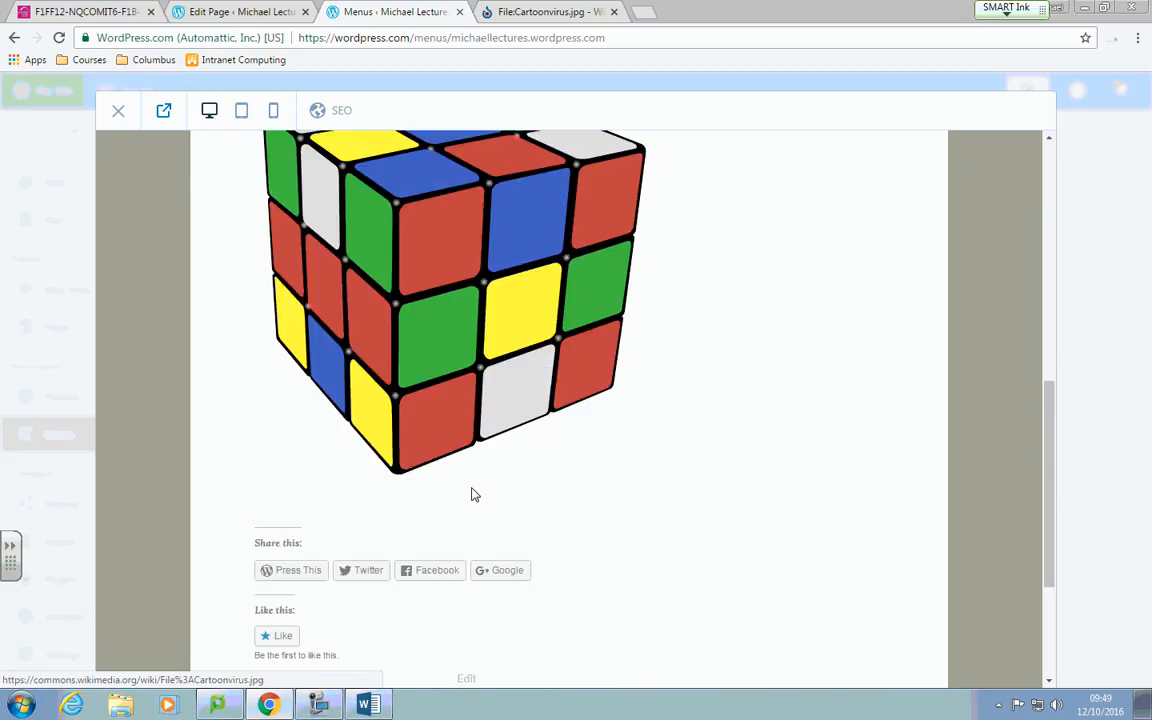
pyautogui.scroll(2, 328, 430)
pyautogui.scroll(4, 483, 465)
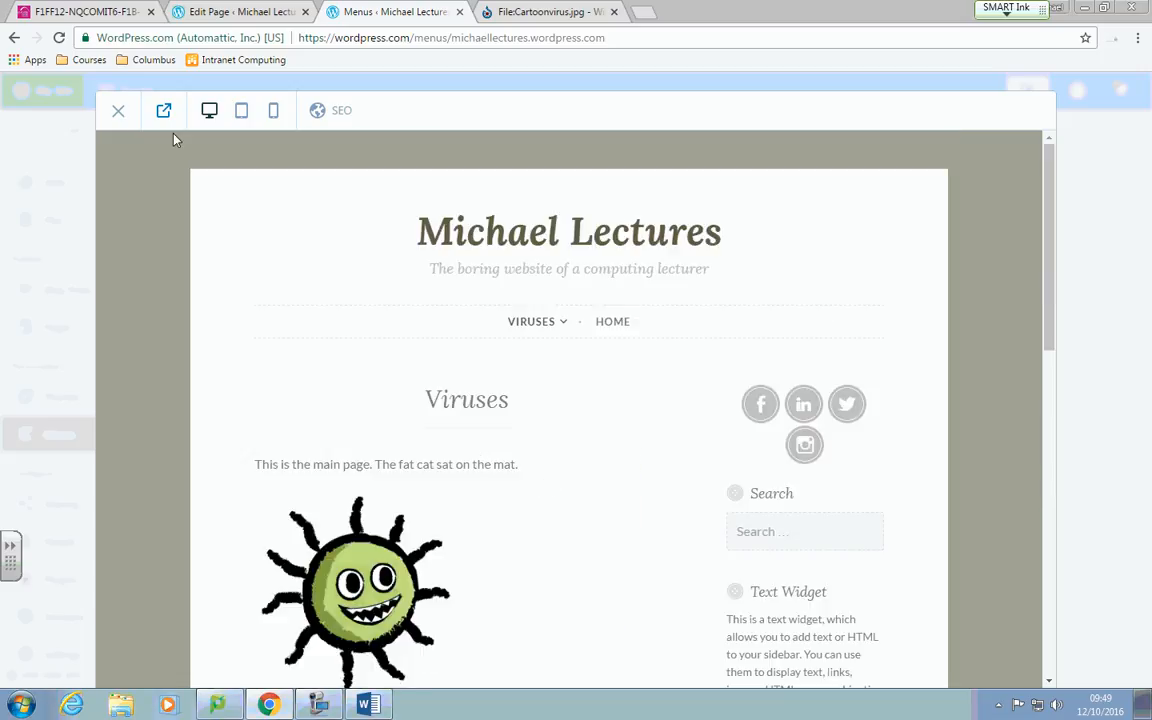
pyautogui.click(118, 111)
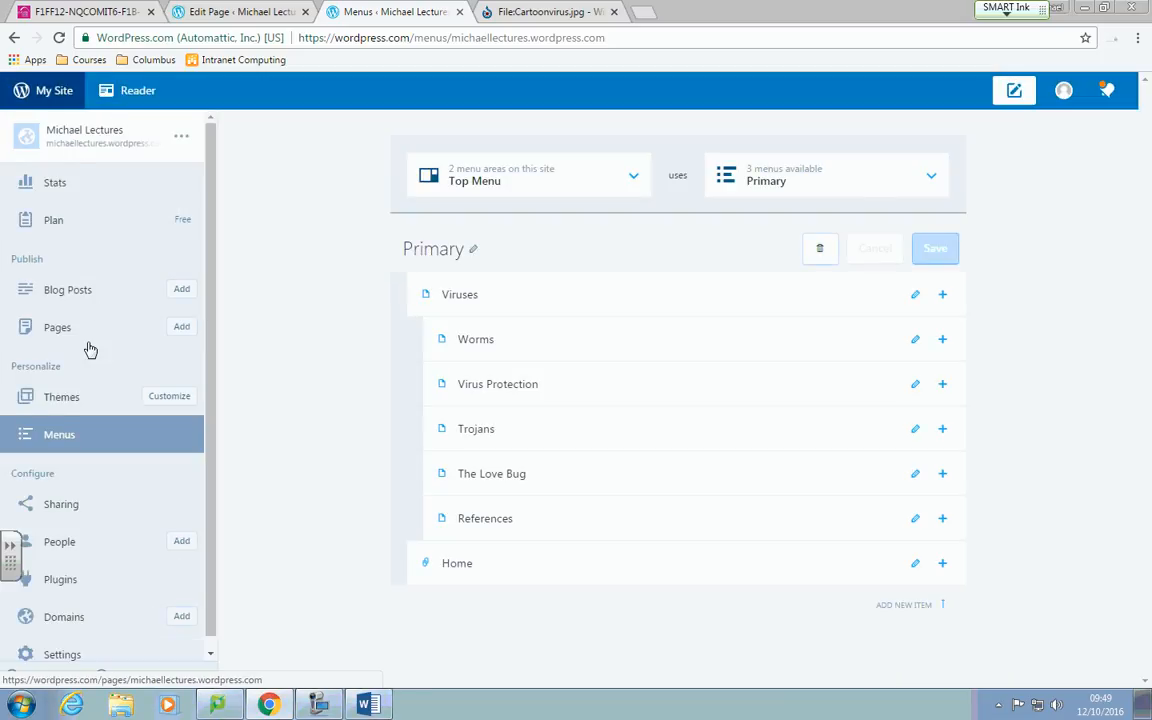
# Delete the Rubik's cube image from the published Viruses page and update the page.
pyautogui.click(55, 328)
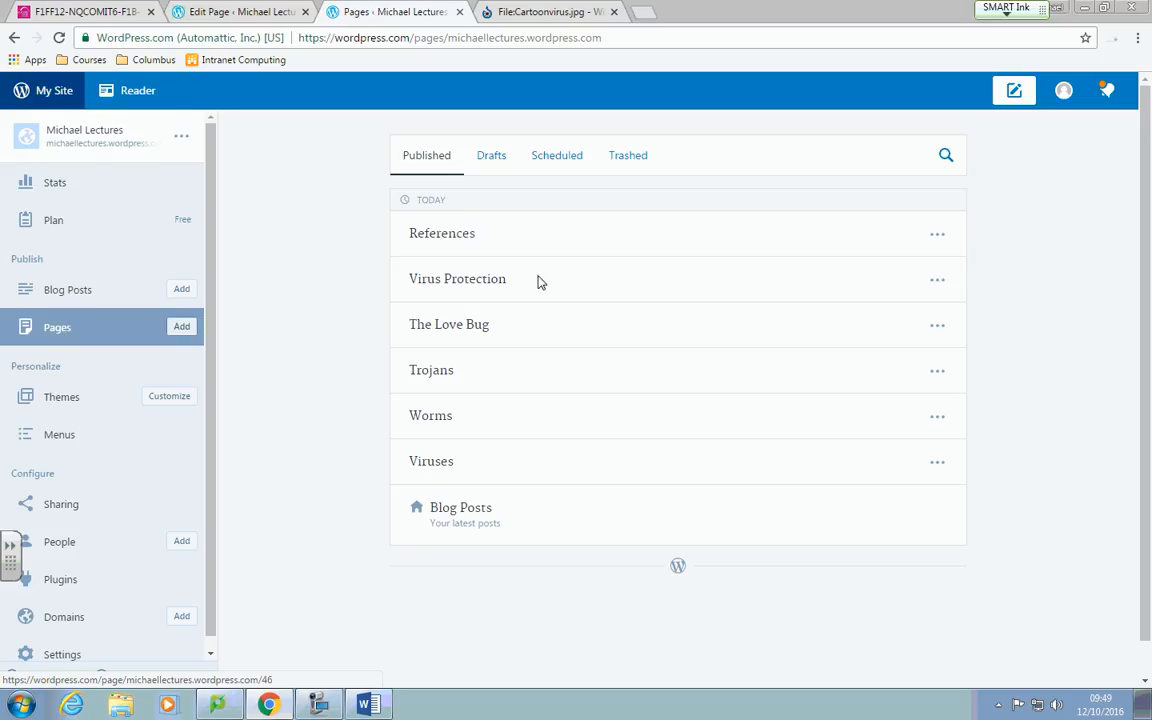
pyautogui.click(938, 461)
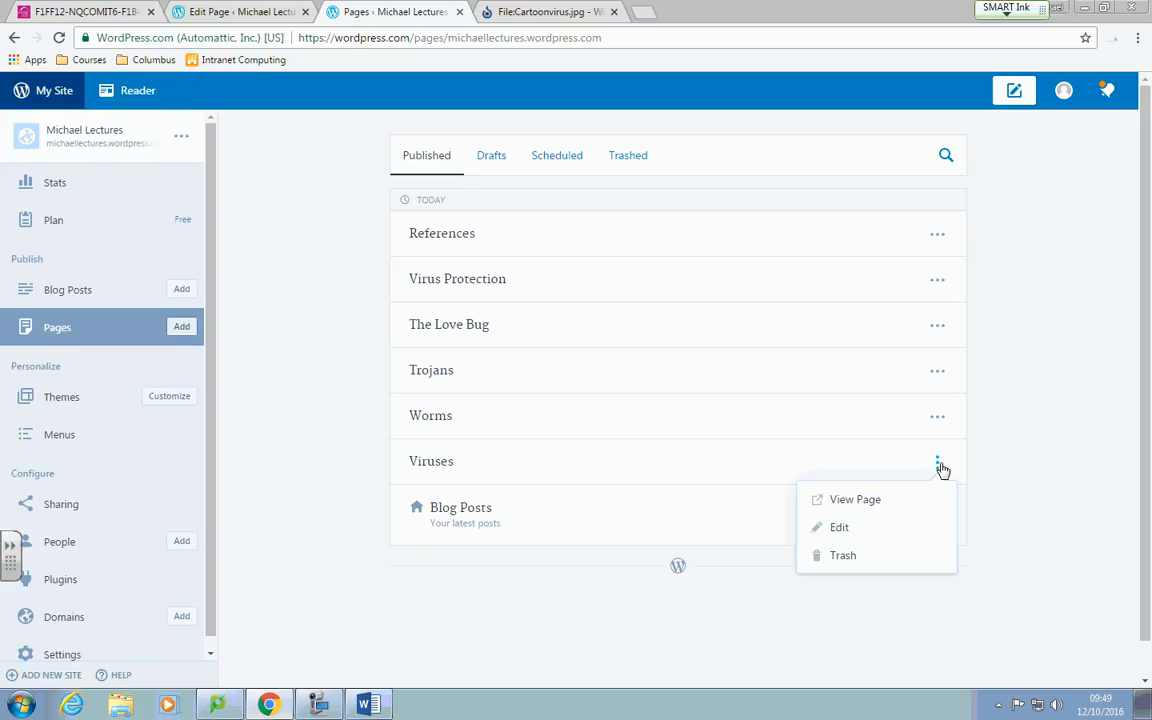
pyautogui.click(865, 537)
pyautogui.scroll(-4, 725, 455)
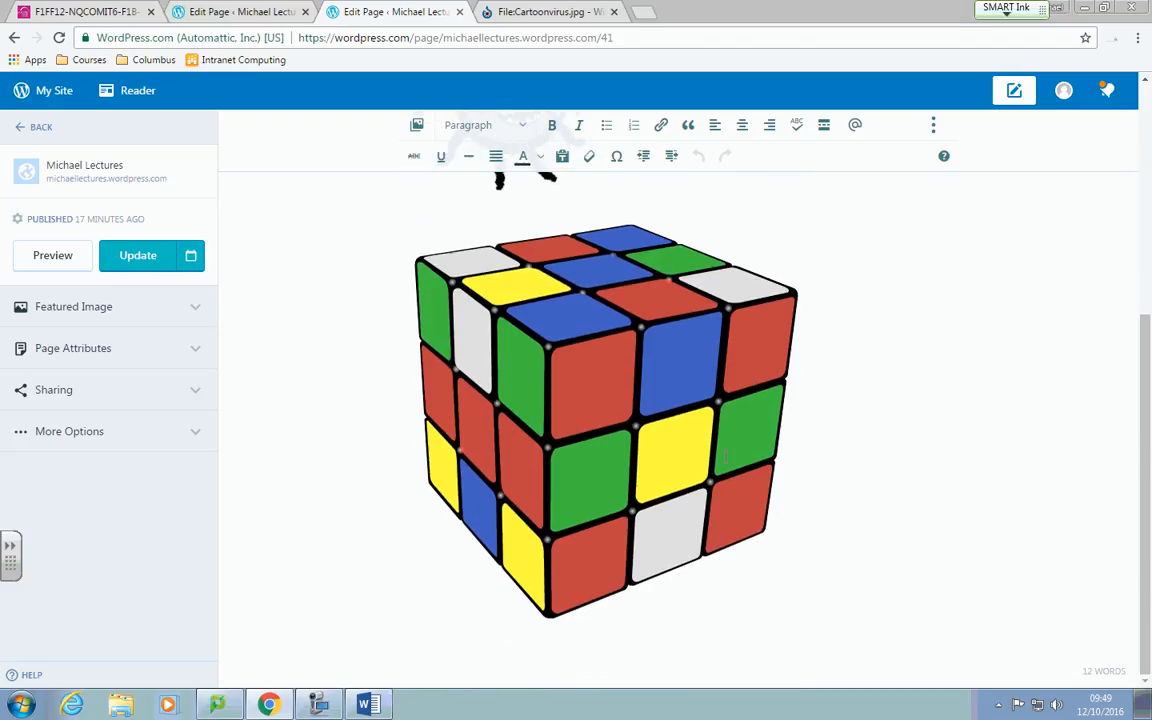
pyautogui.click(741, 434)
pyautogui.press('Delete')
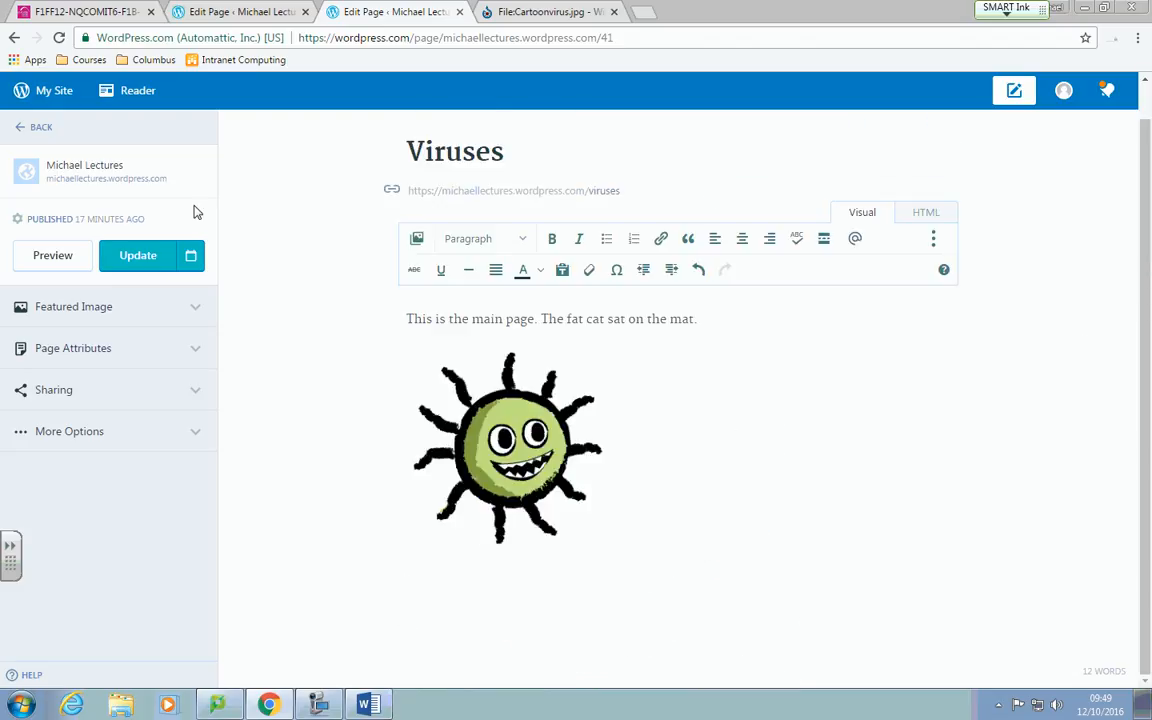
pyautogui.click(137, 257)
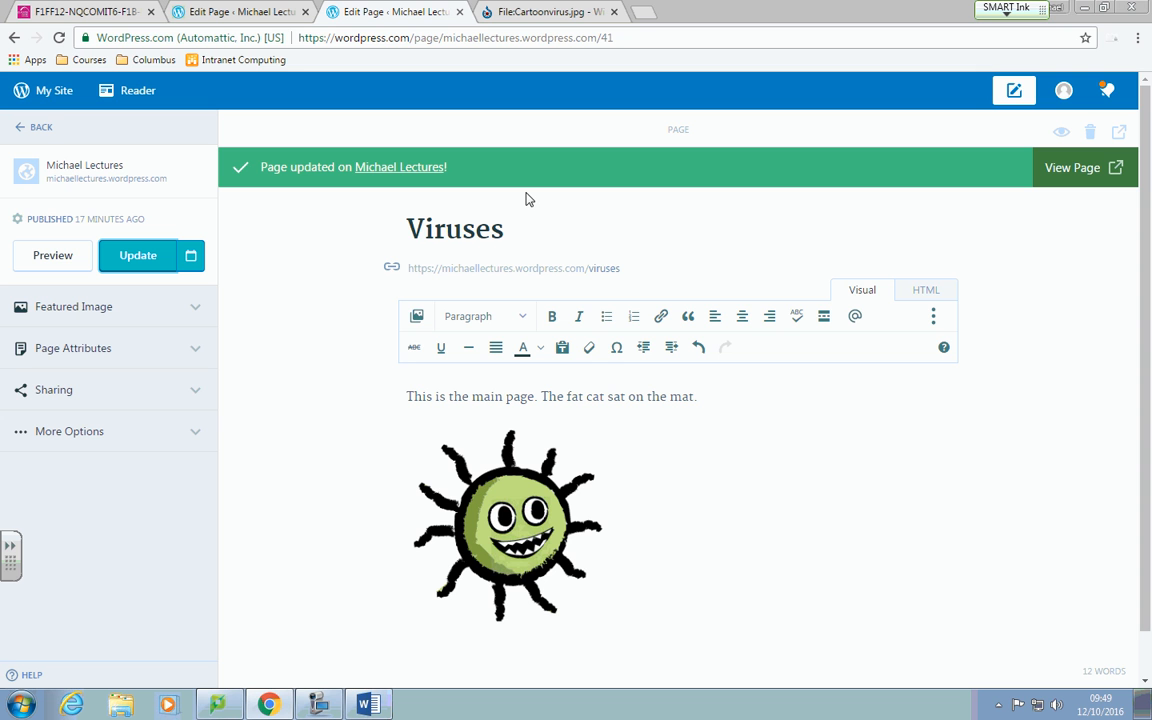
pyautogui.moveTo(720, 5); pyautogui.dragTo(689, 1)
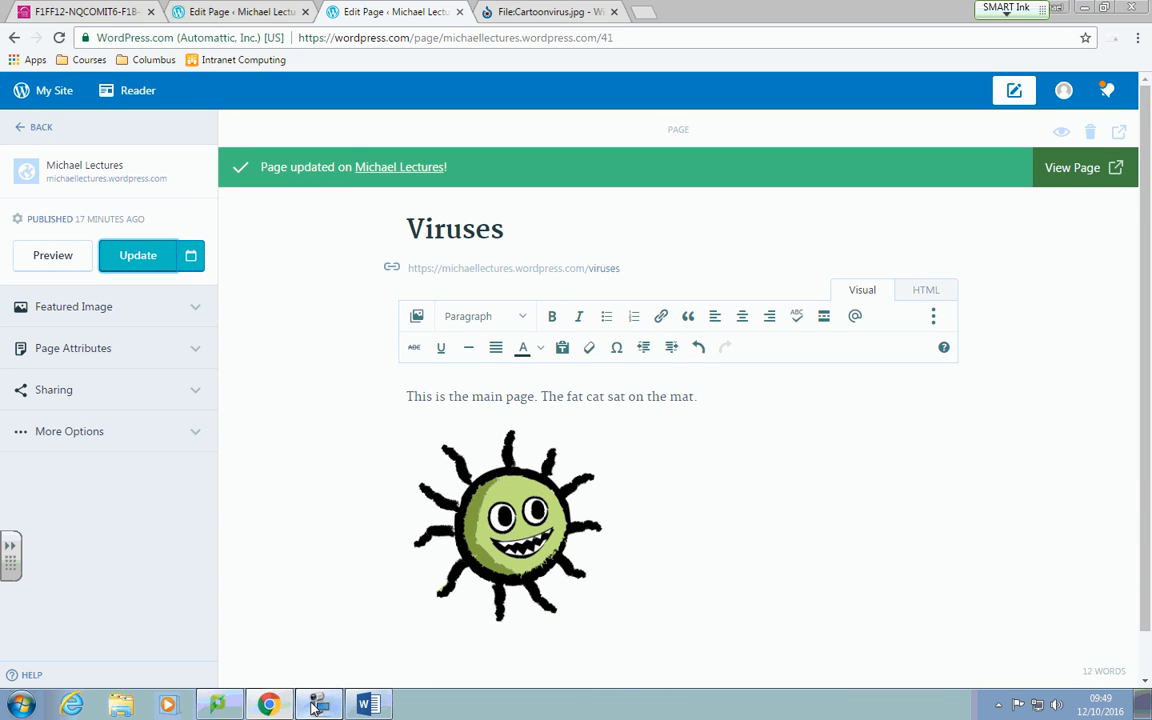